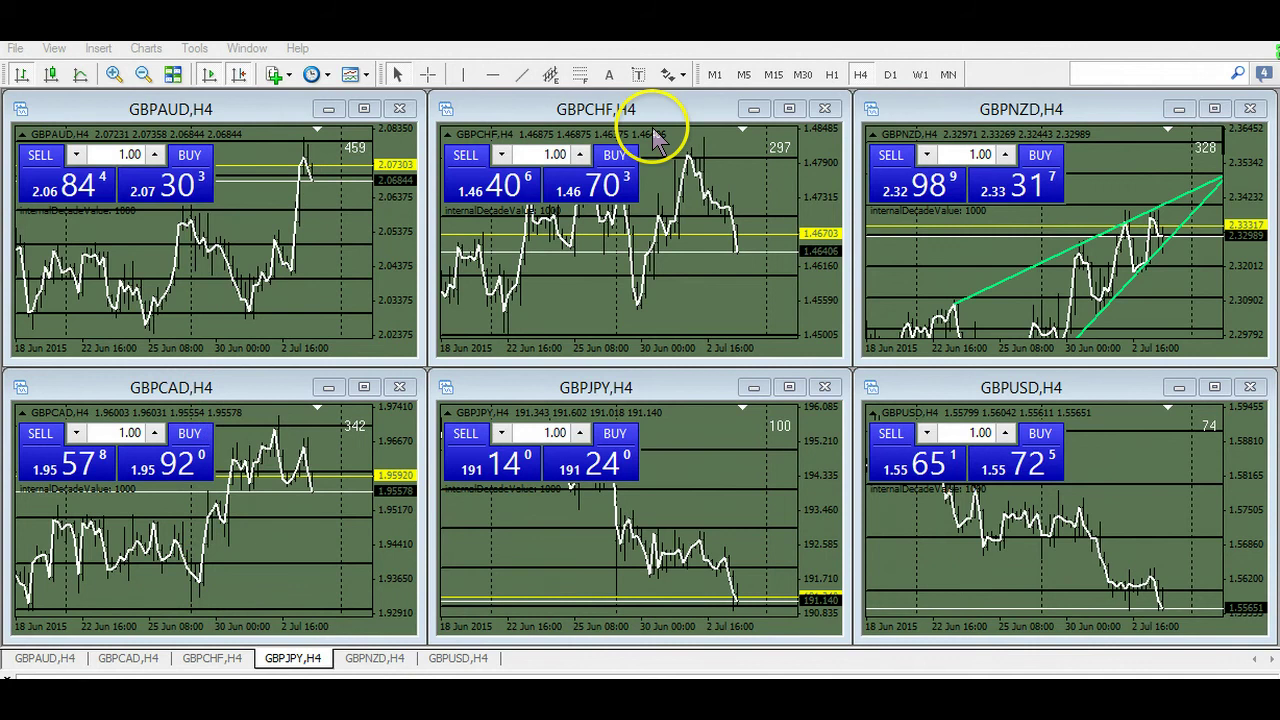
{"action": "left_click", "coordinate": [1130, 165]}
{"action": "left_click", "coordinate": [352, 552]}
{"action": "left_click", "coordinate": [665, 498]}
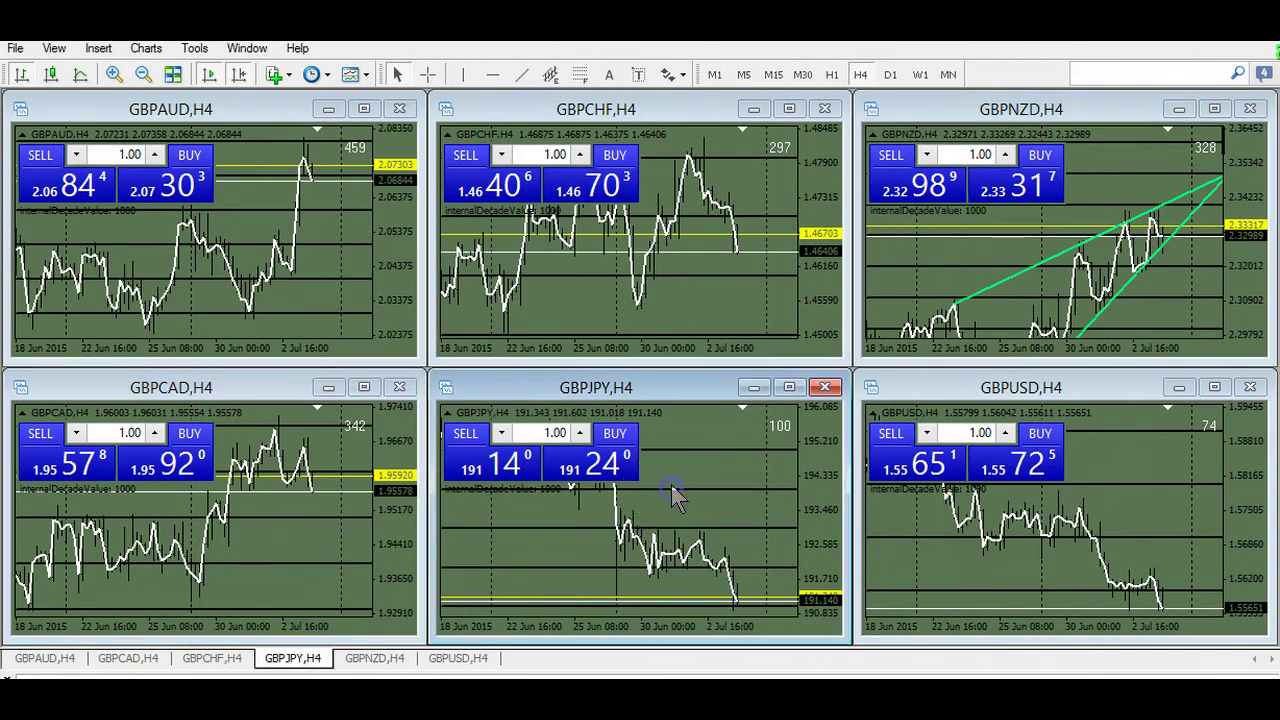
{"action": "left_click", "coordinate": [940, 545]}
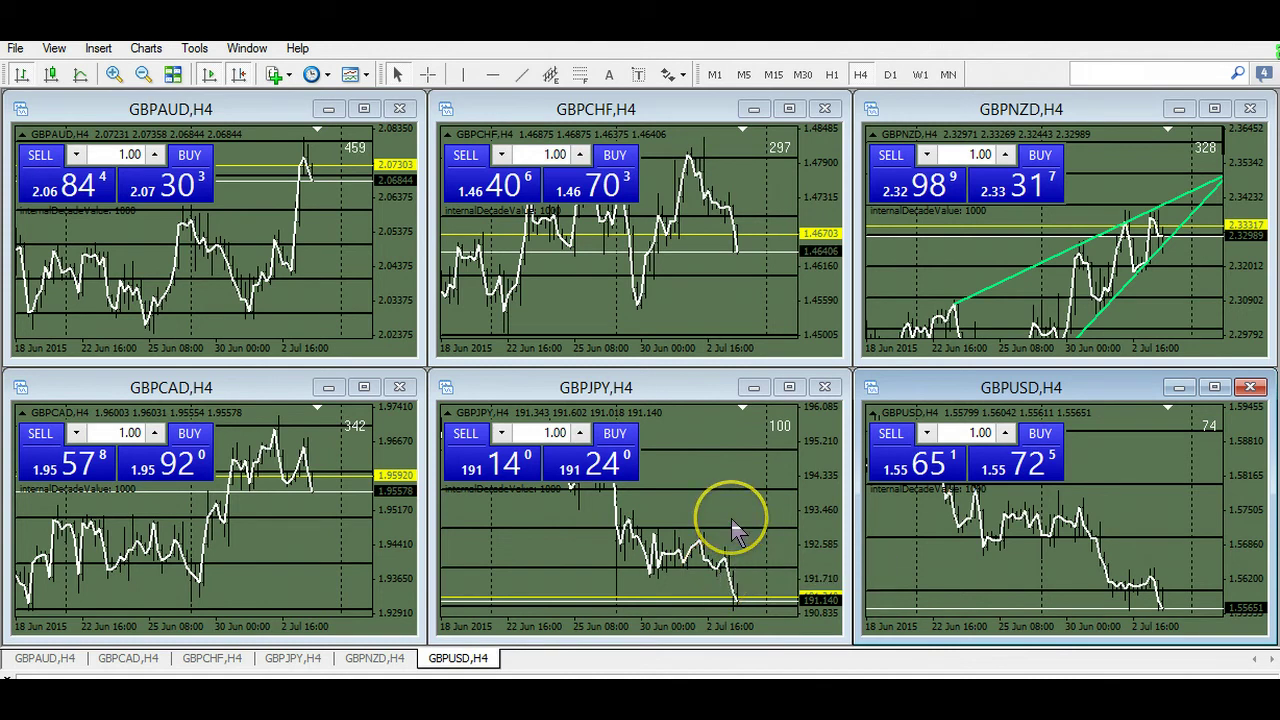
Step: Place two horizontal lines on the GBPAUD H4 chart at about 2.05262 and 2.04218
{"action": "left_click", "coordinate": [382, 262]}
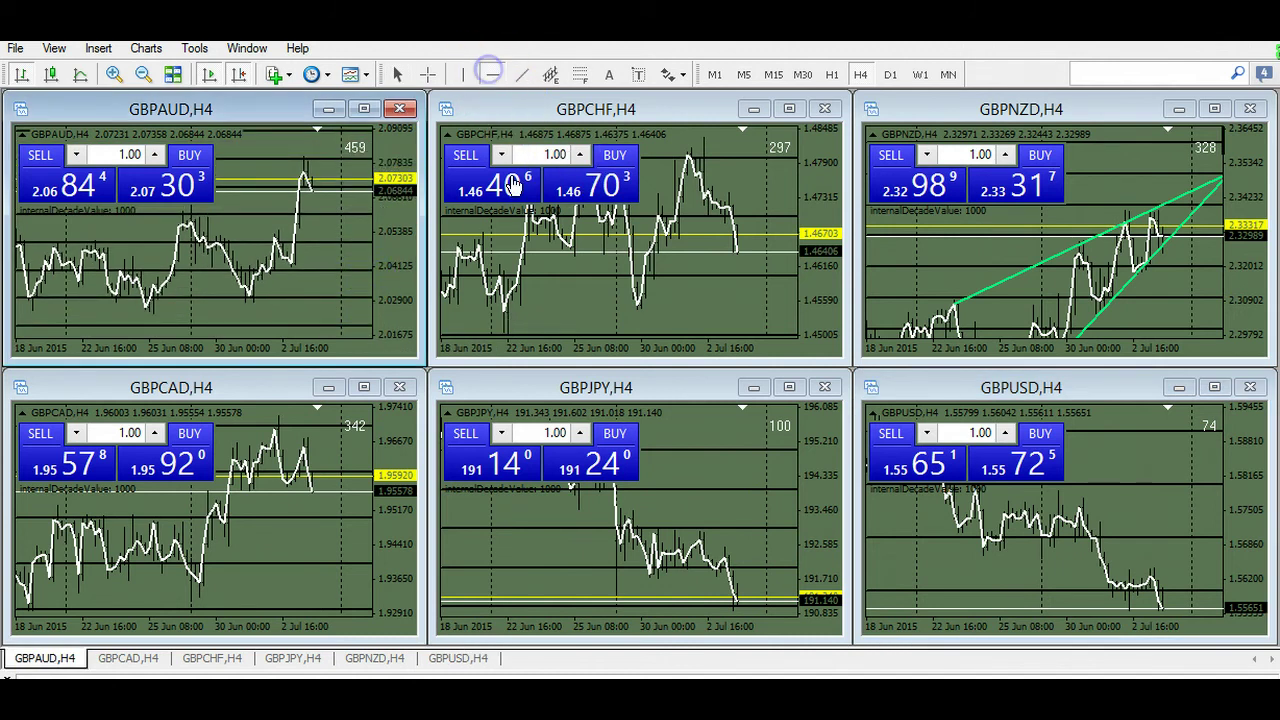
{"action": "left_click", "coordinate": [288, 234]}
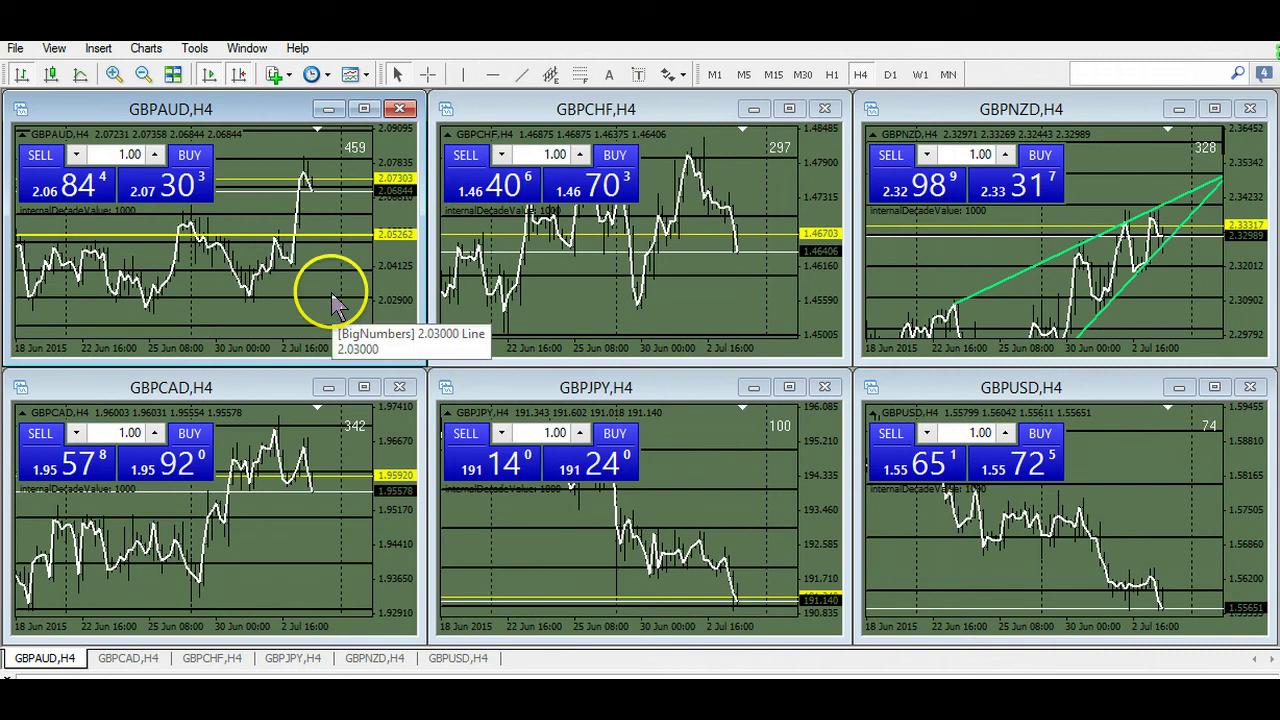
{"action": "double_click", "coordinate": [317, 235]}
{"action": "left_click_drag", "start_coordinate": [318, 236], "coordinate": [382, 264]}
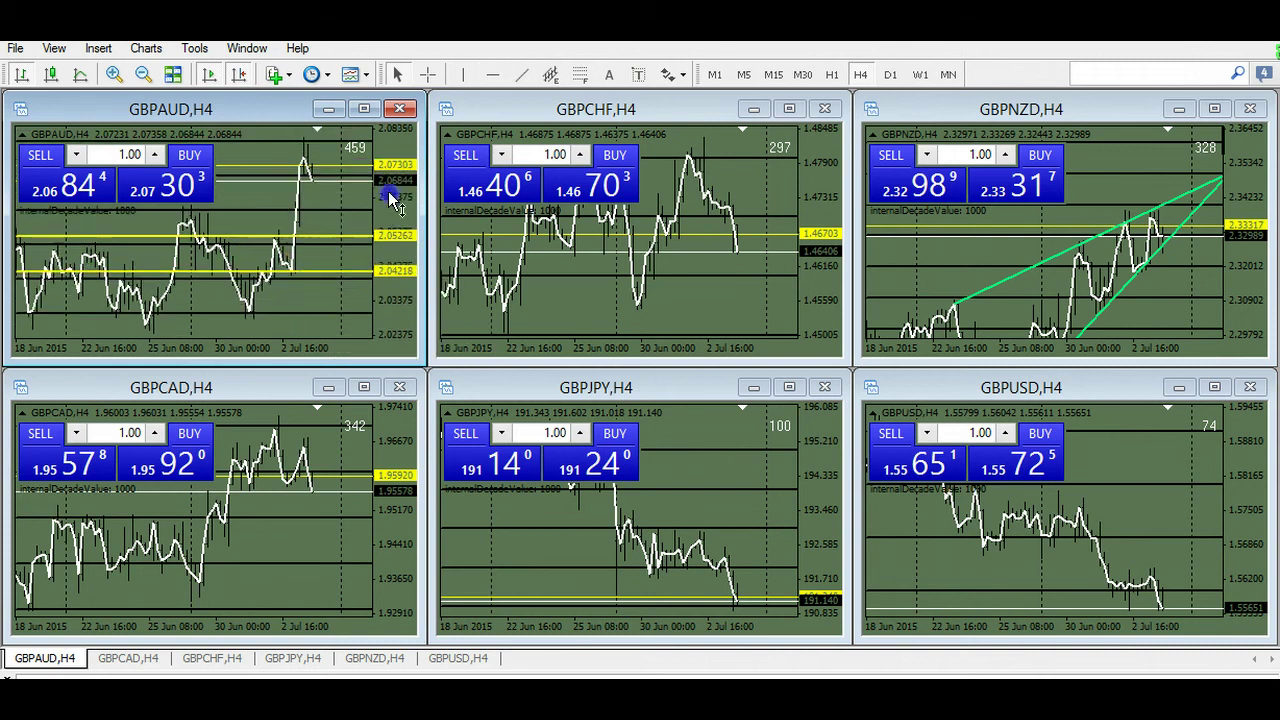
Step: Maximize the GBPAUD H4 chart and enable Scale fix in its properties
{"action": "left_click", "coordinate": [364, 108]}
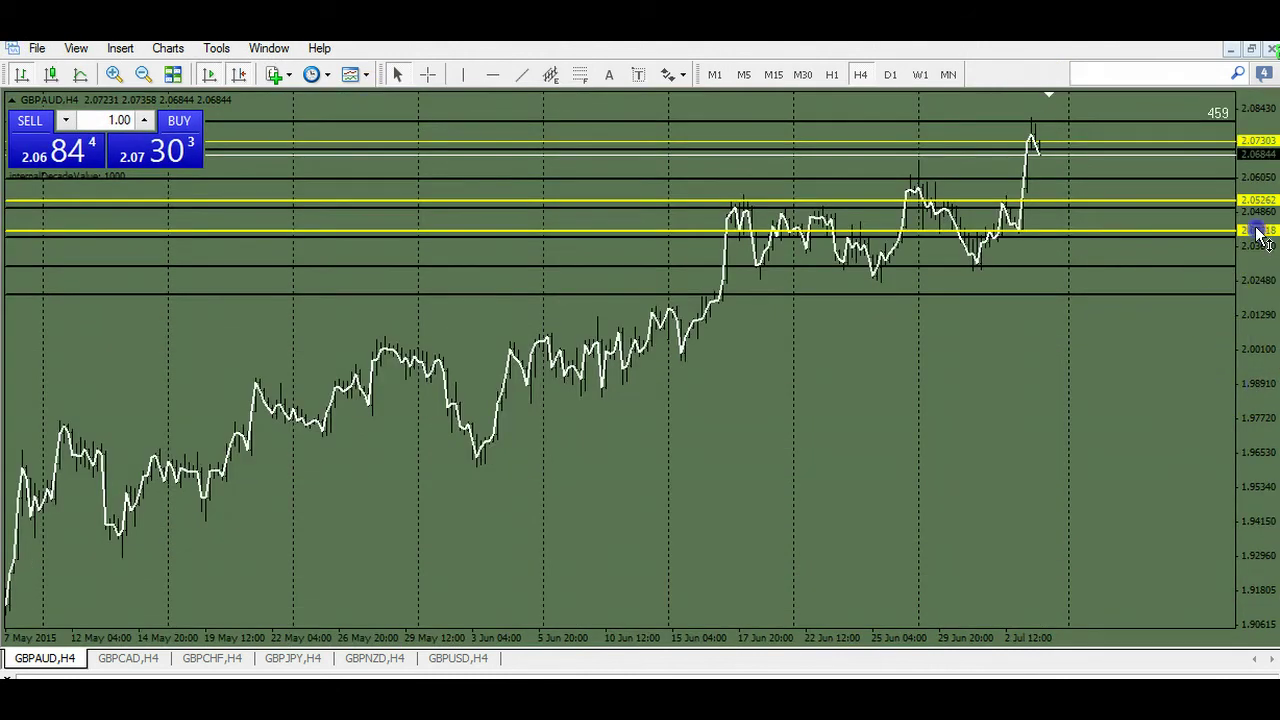
{"action": "right_click", "coordinate": [1080, 370]}
{"action": "left_click", "coordinate": [1140, 698]}
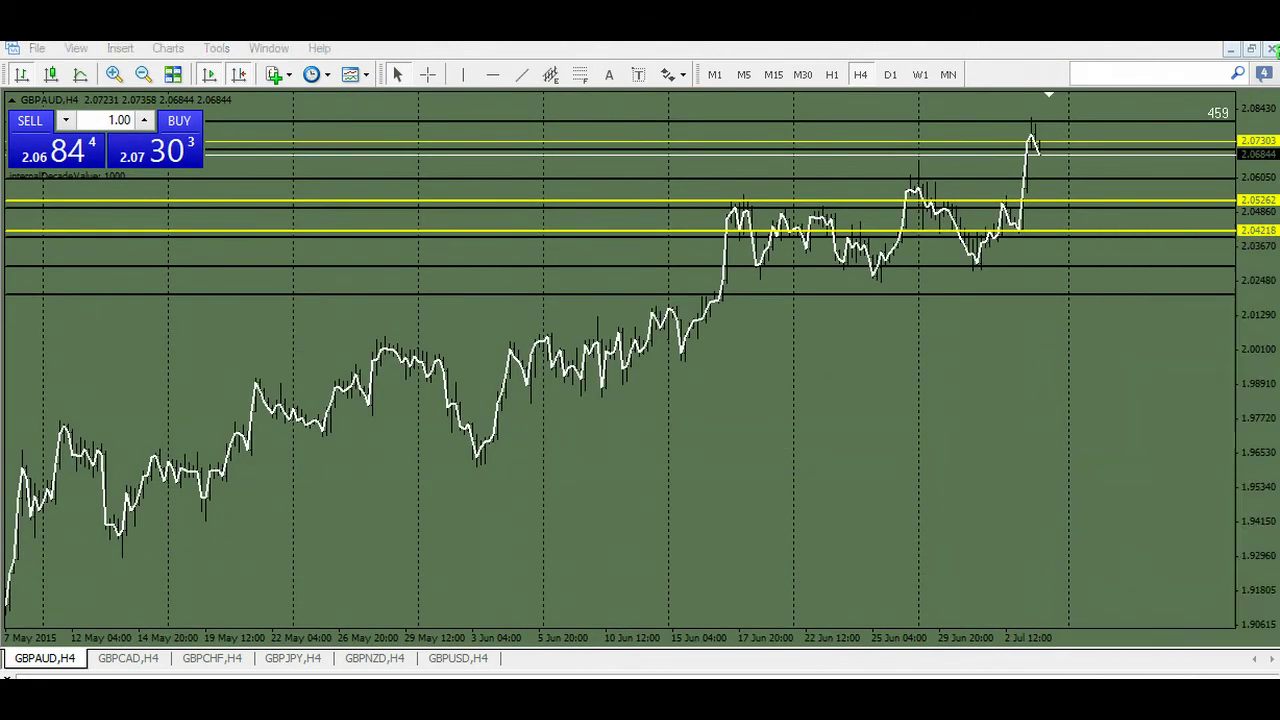
{"action": "left_click", "coordinate": [424, 218]}
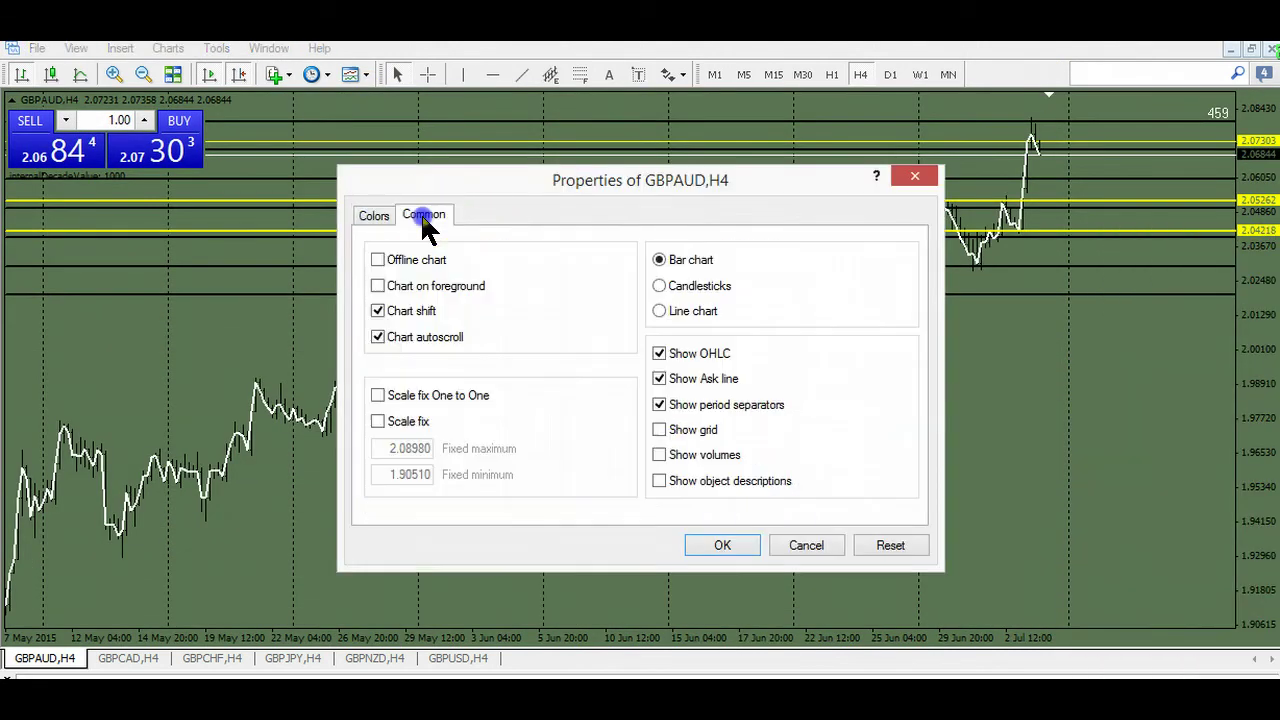
{"action": "left_click", "coordinate": [377, 421]}
{"action": "left_click", "coordinate": [707, 542]}
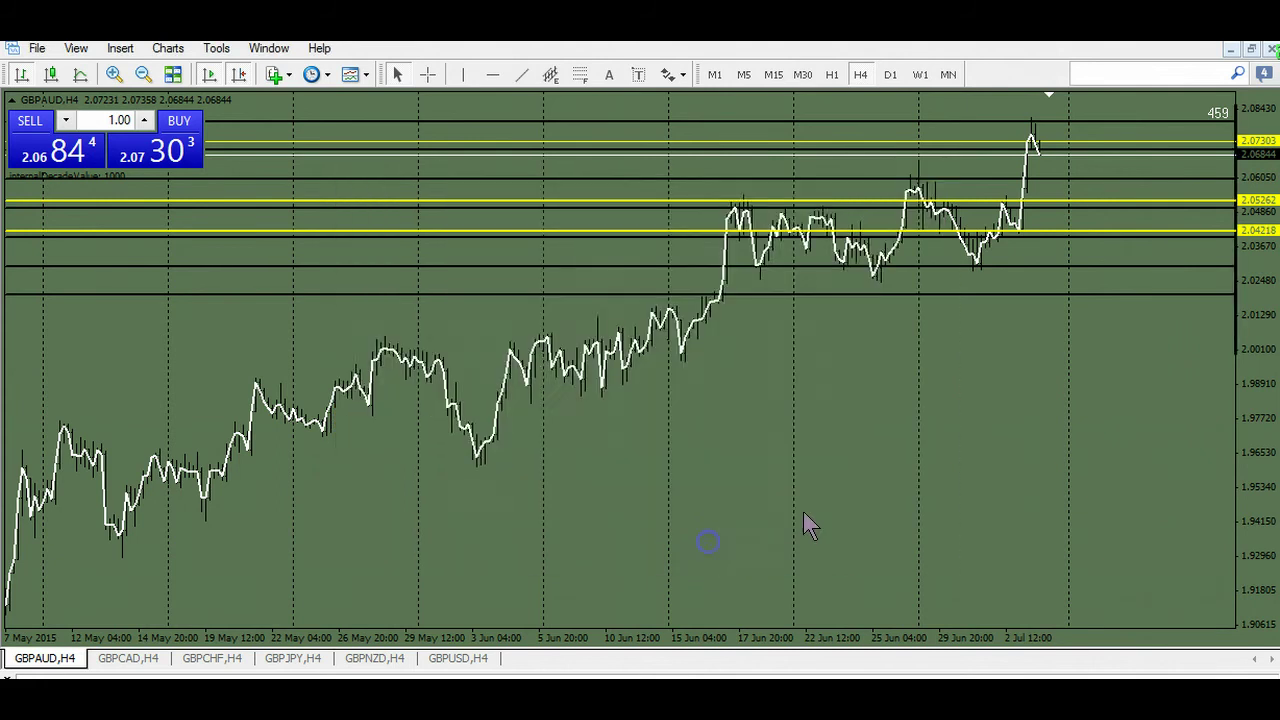
Step: Draw a descending trendline on the GBPAUD H4 chart from the late-June high through the early-July swing high
{"action": "left_click_drag", "start_coordinate": [1082, 460], "coordinate": [1082, 493]}
{"action": "left_click_drag", "start_coordinate": [1250, 376], "coordinate": [1246, 200]}
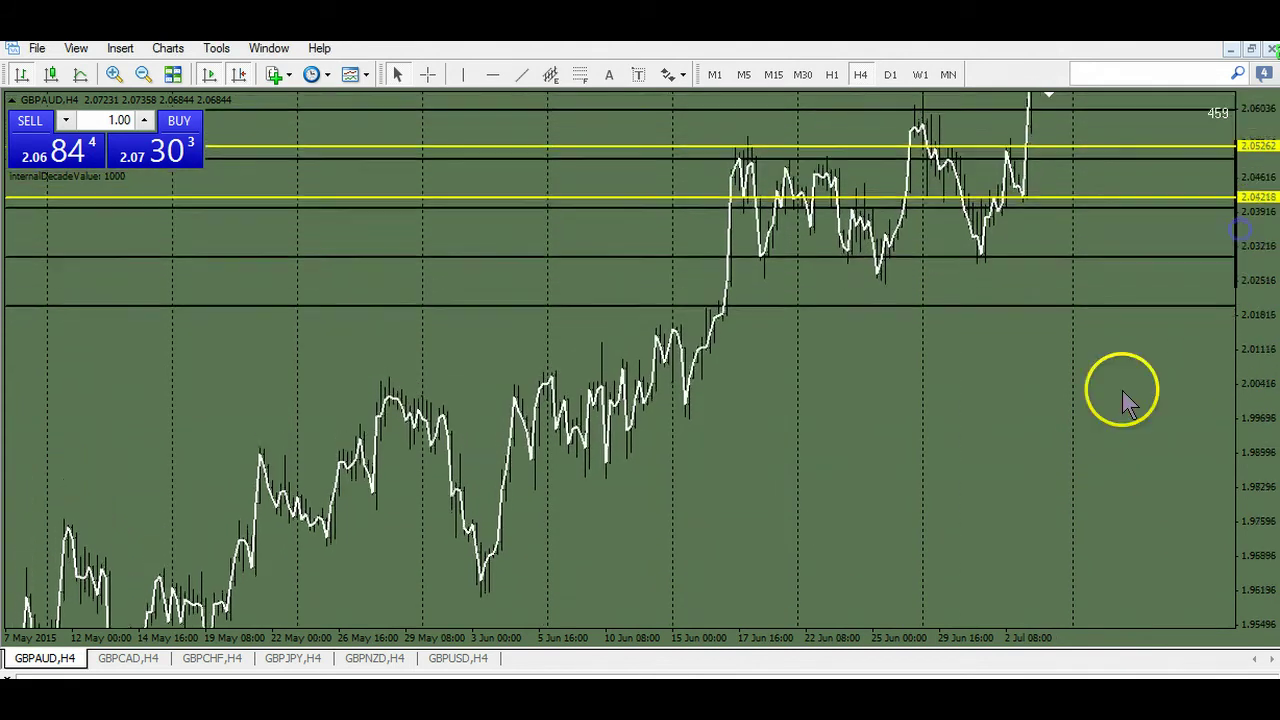
{"action": "left_click_drag", "start_coordinate": [1124, 400], "coordinate": [889, 577]}
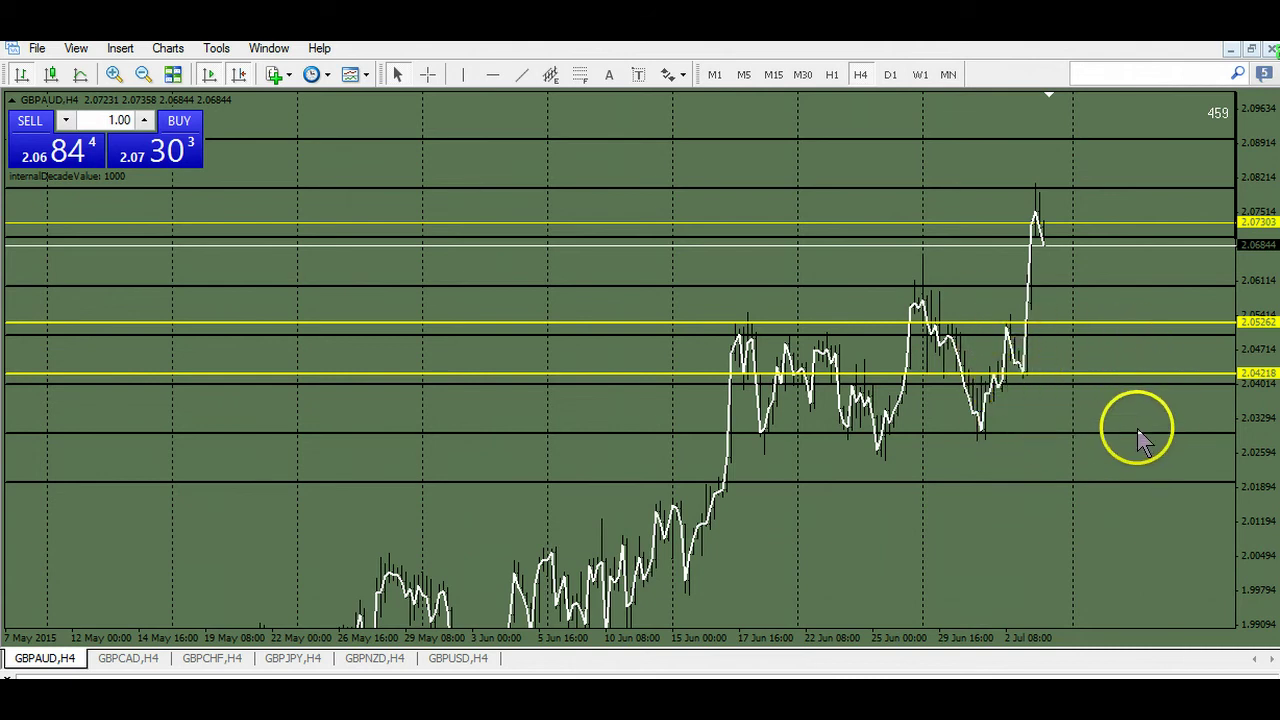
{"action": "left_click", "coordinate": [521, 74]}
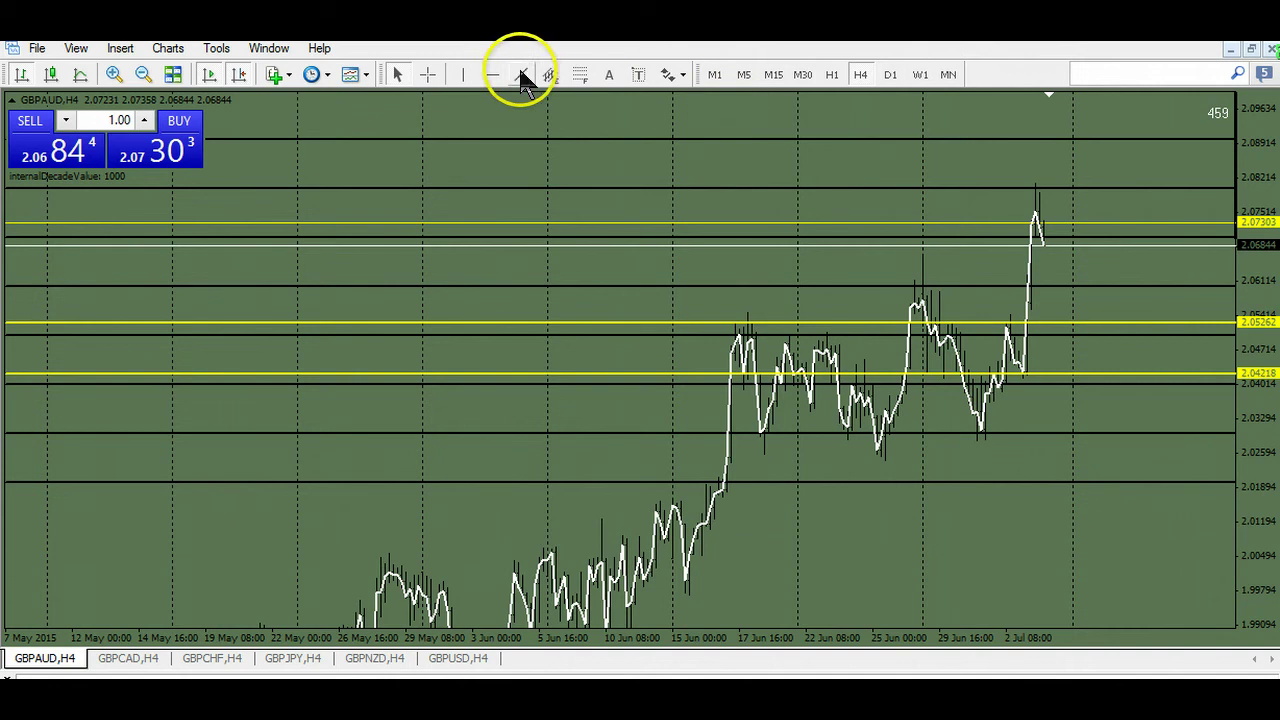
{"action": "left_click", "coordinate": [1045, 328]}
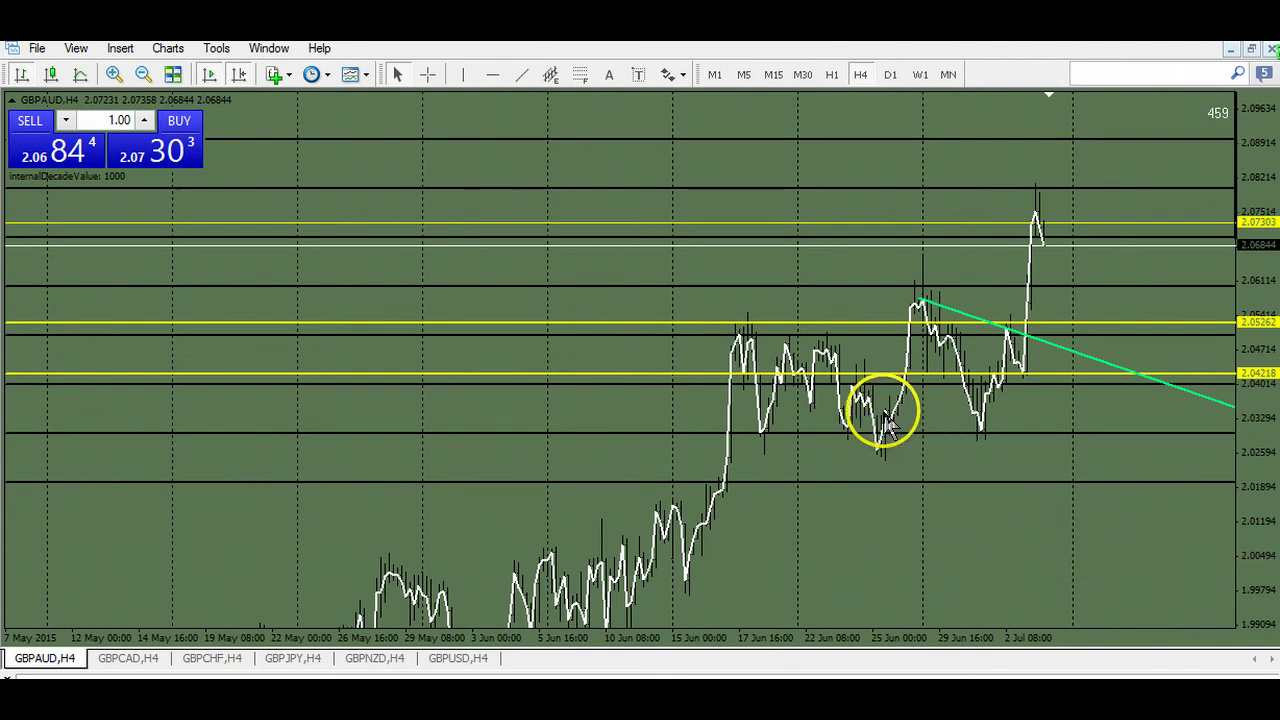
Step: Examine the GBPAUD H4 price action since early June around the horizontal levels and the descending trendline
{"action": "mouse_move", "coordinate": [887, 420]}
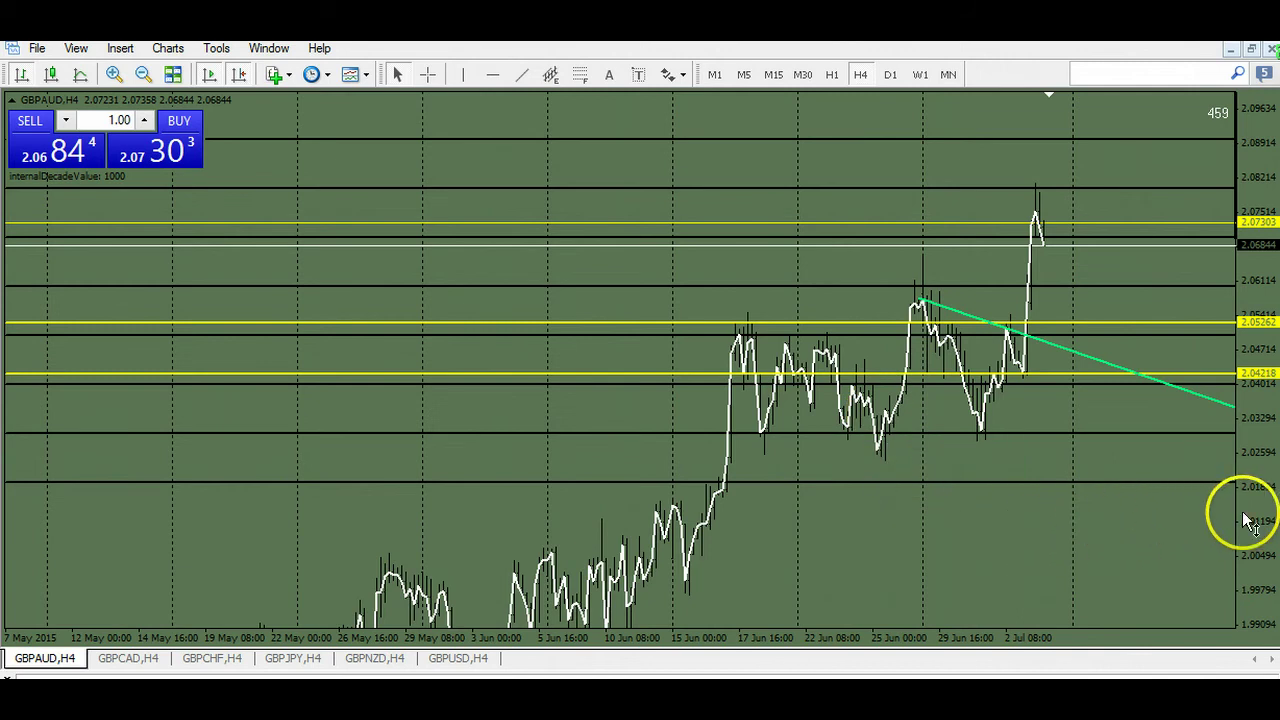
{"action": "left_click_drag", "start_coordinate": [1245, 514], "coordinate": [1237, 422]}
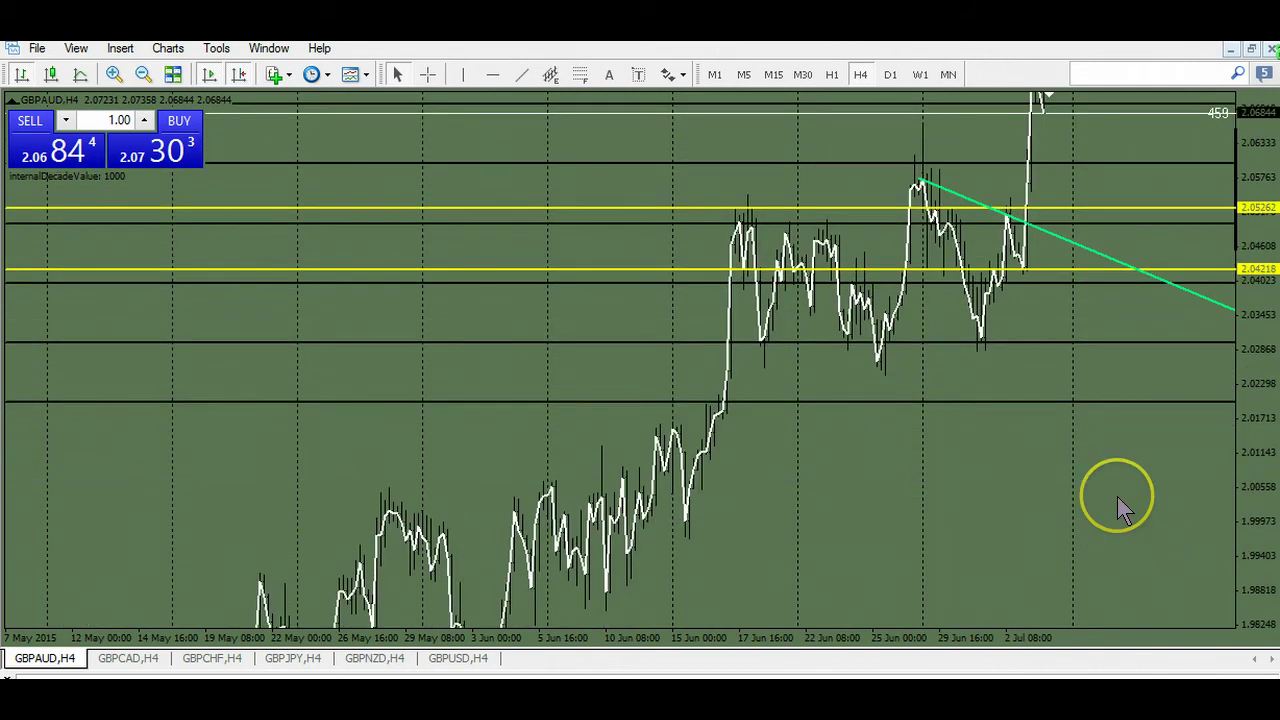
{"action": "key", "text": "plus"}
{"action": "left_click_drag", "start_coordinate": [1120, 505], "coordinate": [868, 622]}
{"action": "left_click_drag", "start_coordinate": [880, 558], "coordinate": [879, 556]}
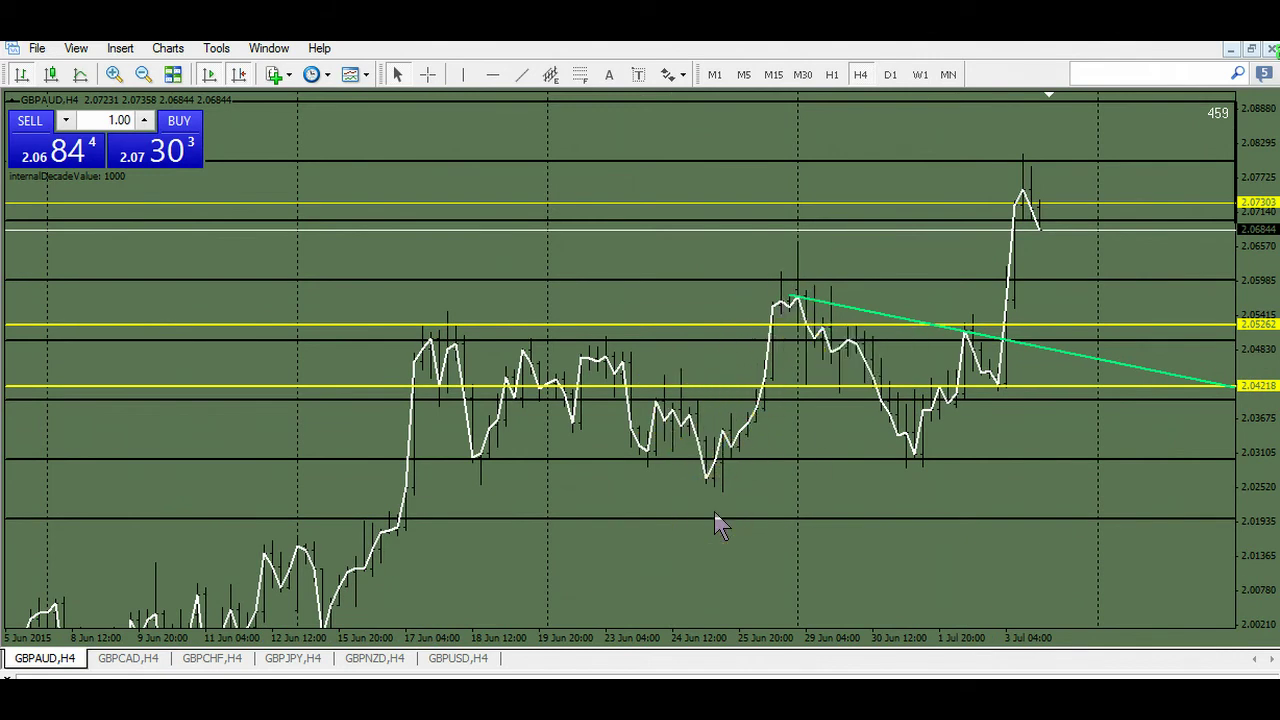
{"action": "left_click_drag", "start_coordinate": [714, 515], "coordinate": [713, 498]}
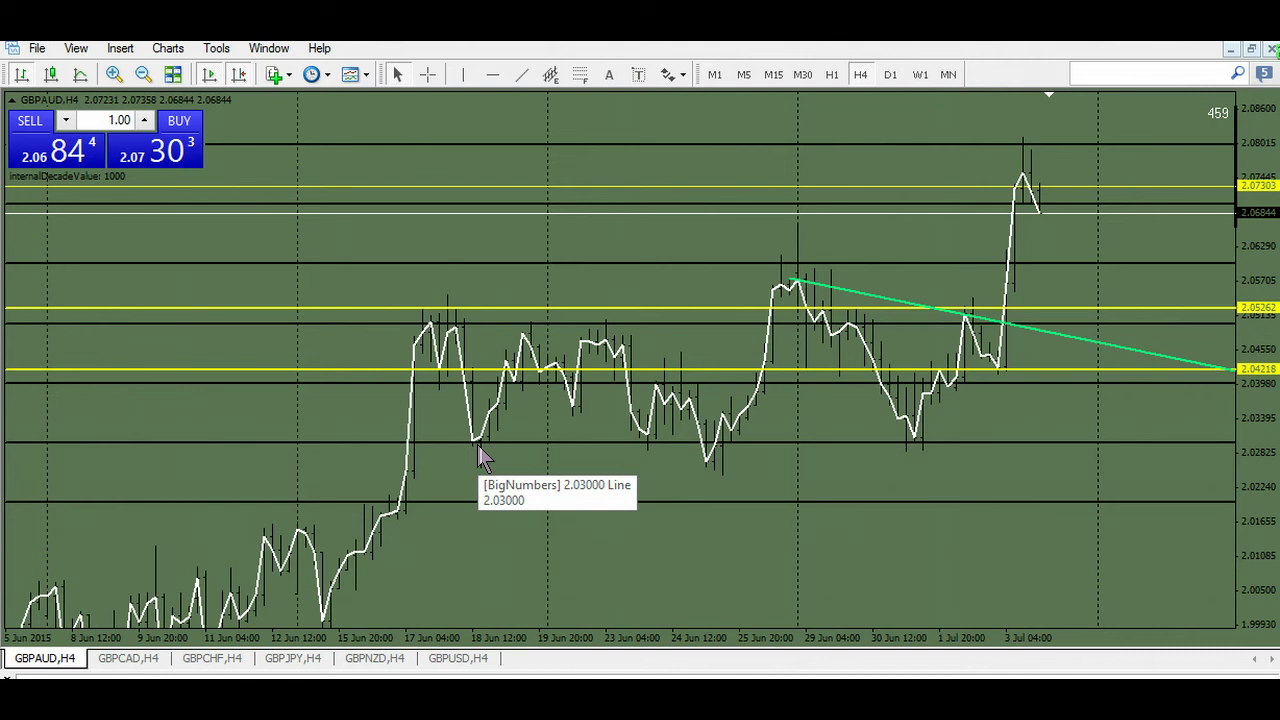
{"action": "left_click_drag", "start_coordinate": [571, 535], "coordinate": [540, 414]}
{"action": "left_click_drag", "start_coordinate": [788, 440], "coordinate": [695, 568]}
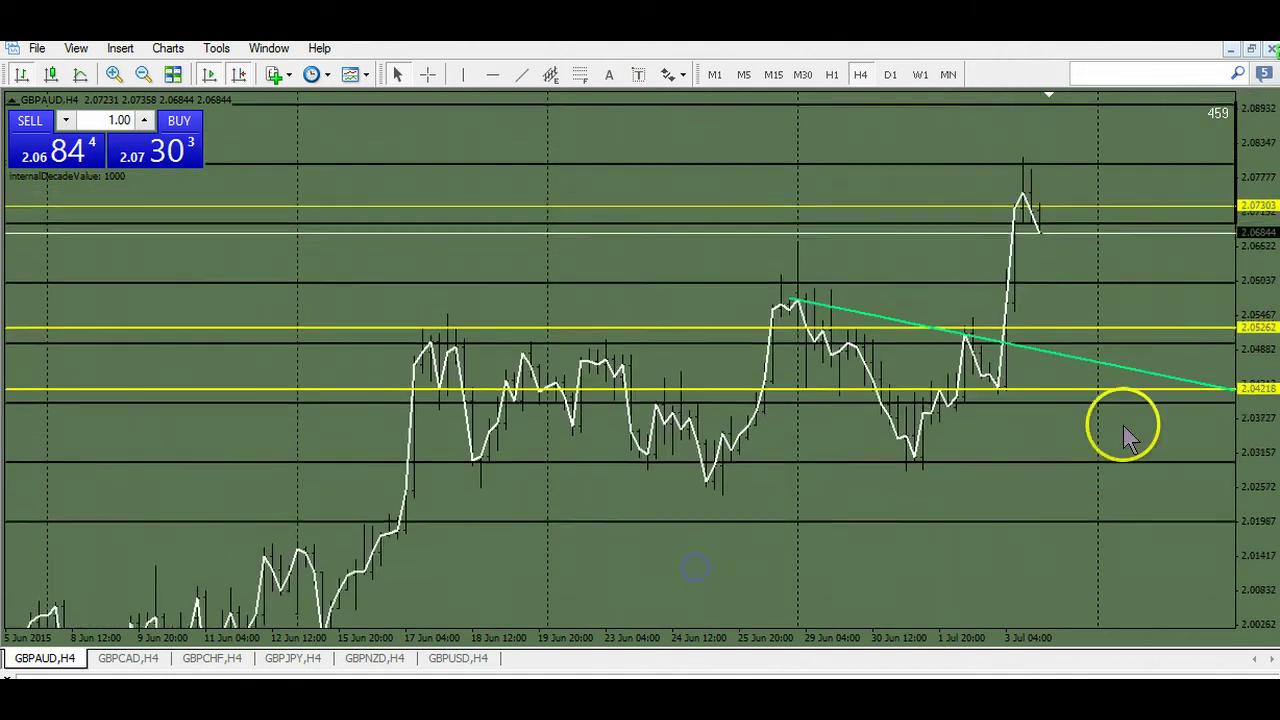
{"action": "left_click_drag", "start_coordinate": [1275, 330], "coordinate": [920, 380]}
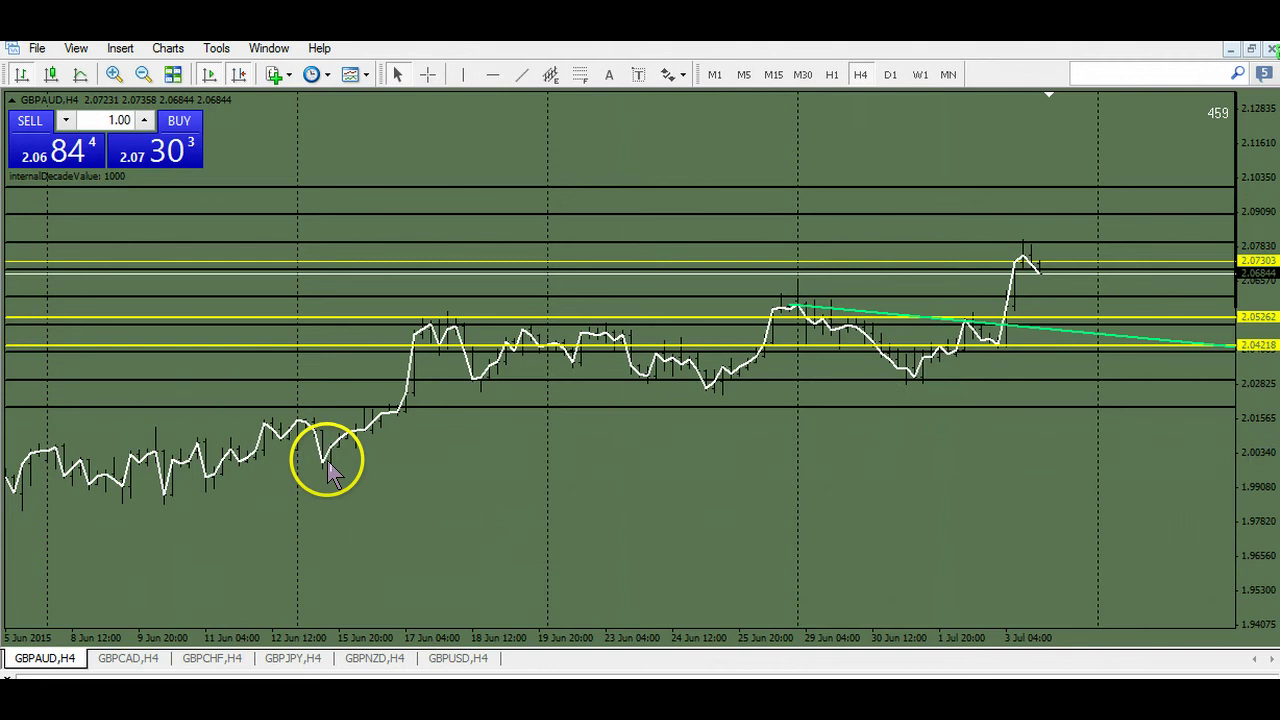
{"action": "mouse_move", "coordinate": [330, 475]}
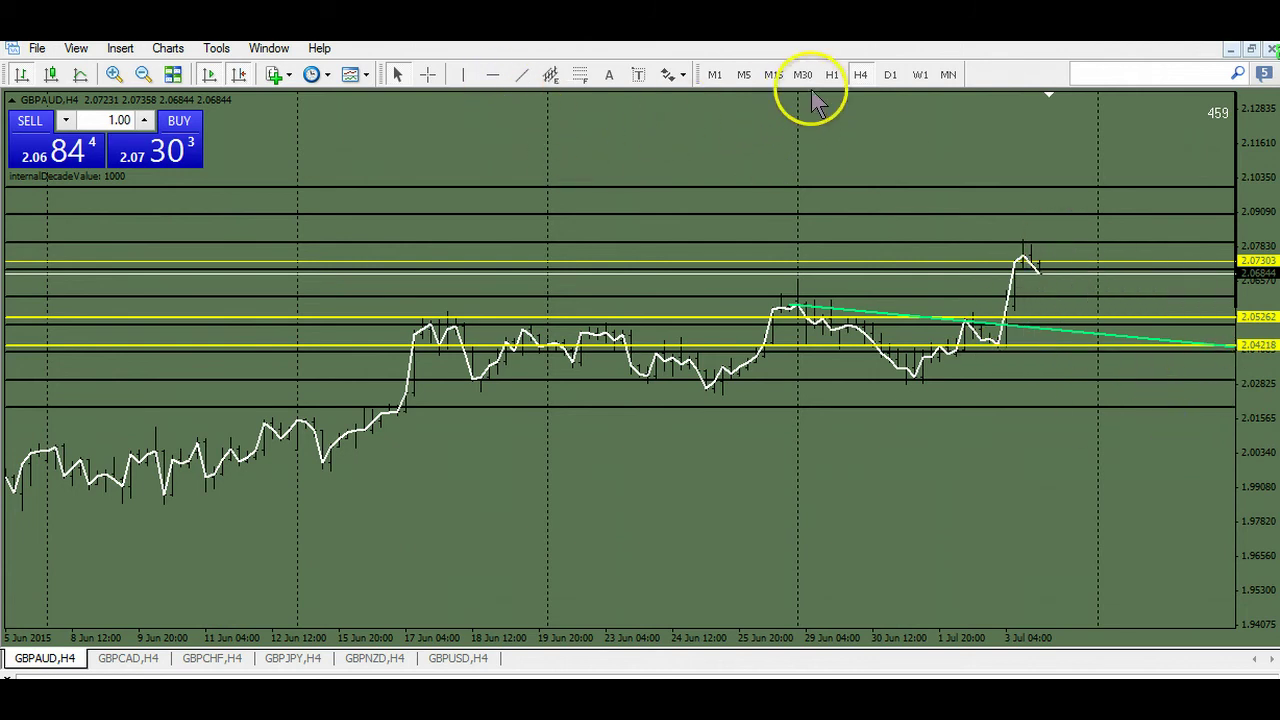
Step: Switch the GBPAUD chart to the monthly timeframe and bring the 2008–2009 price action around the marked levels into view
{"action": "left_click", "coordinate": [920, 75]}
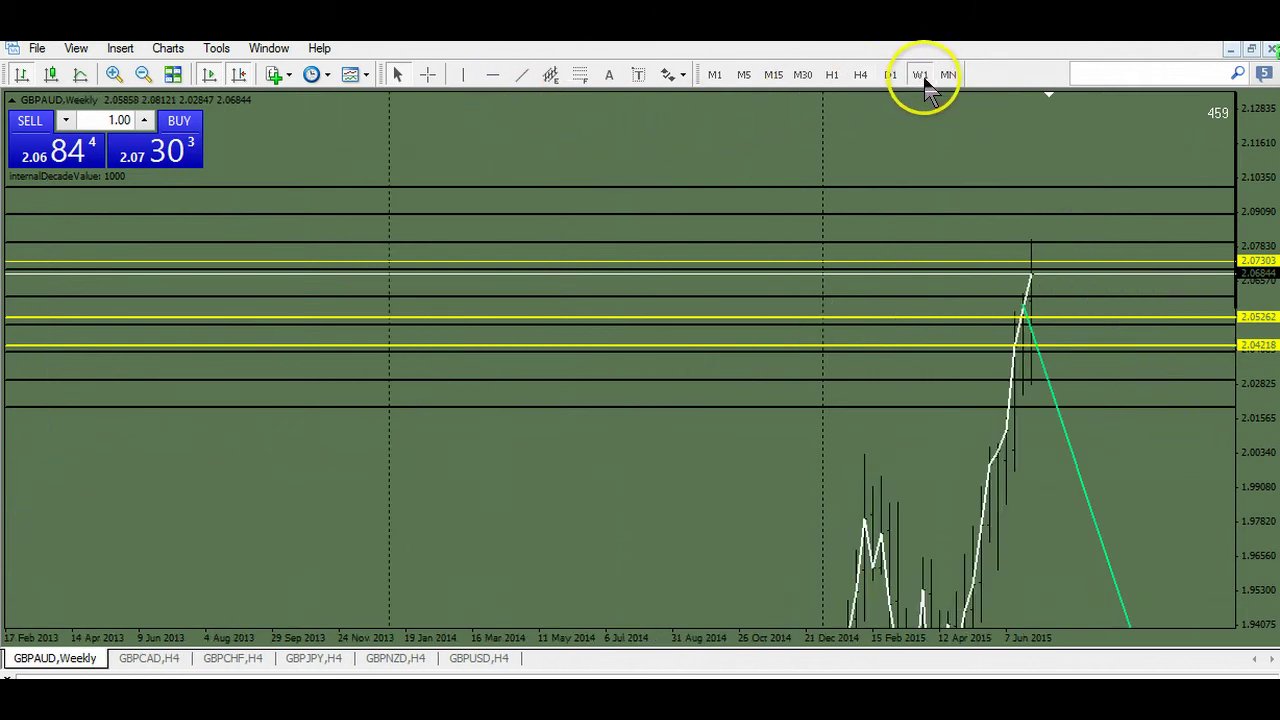
{"action": "left_click", "coordinate": [948, 75]}
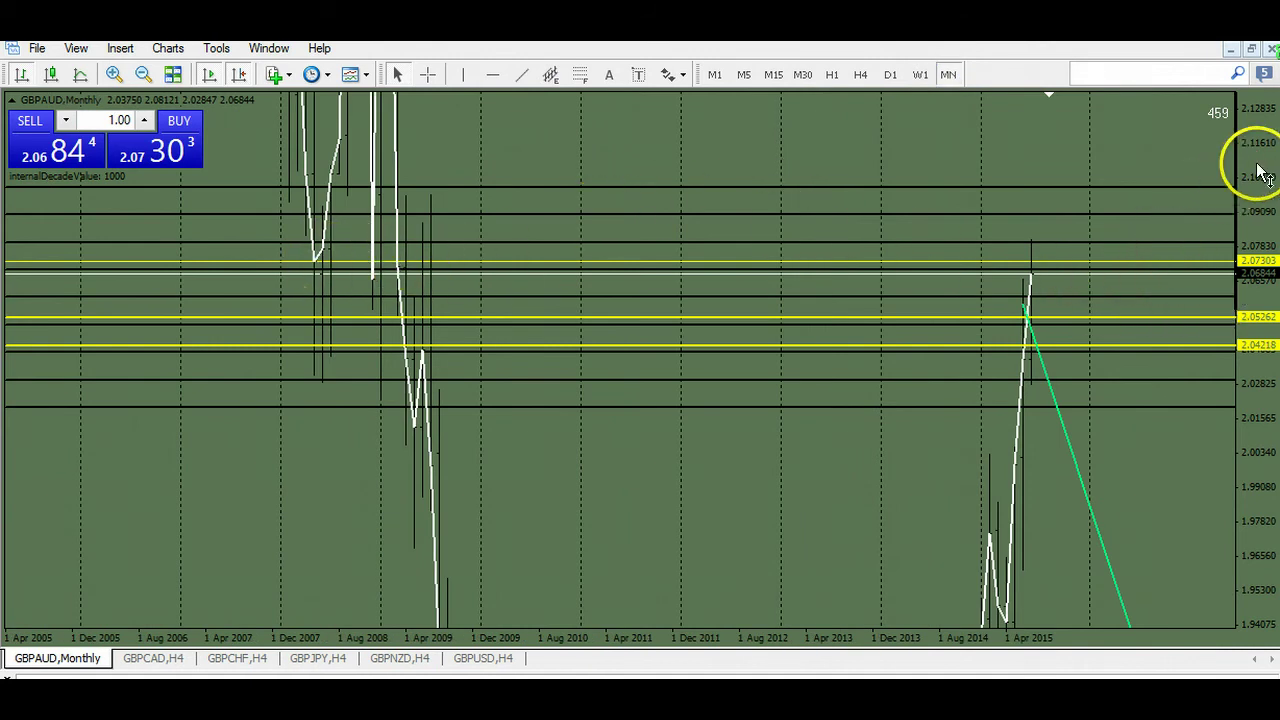
{"action": "left_click_drag", "start_coordinate": [1262, 168], "coordinate": [1248, 335]}
{"action": "left_click", "coordinate": [714, 440]}
{"action": "left_click_drag", "start_coordinate": [713, 440], "coordinate": [650, 343]}
{"action": "left_click", "coordinate": [515, 225]}
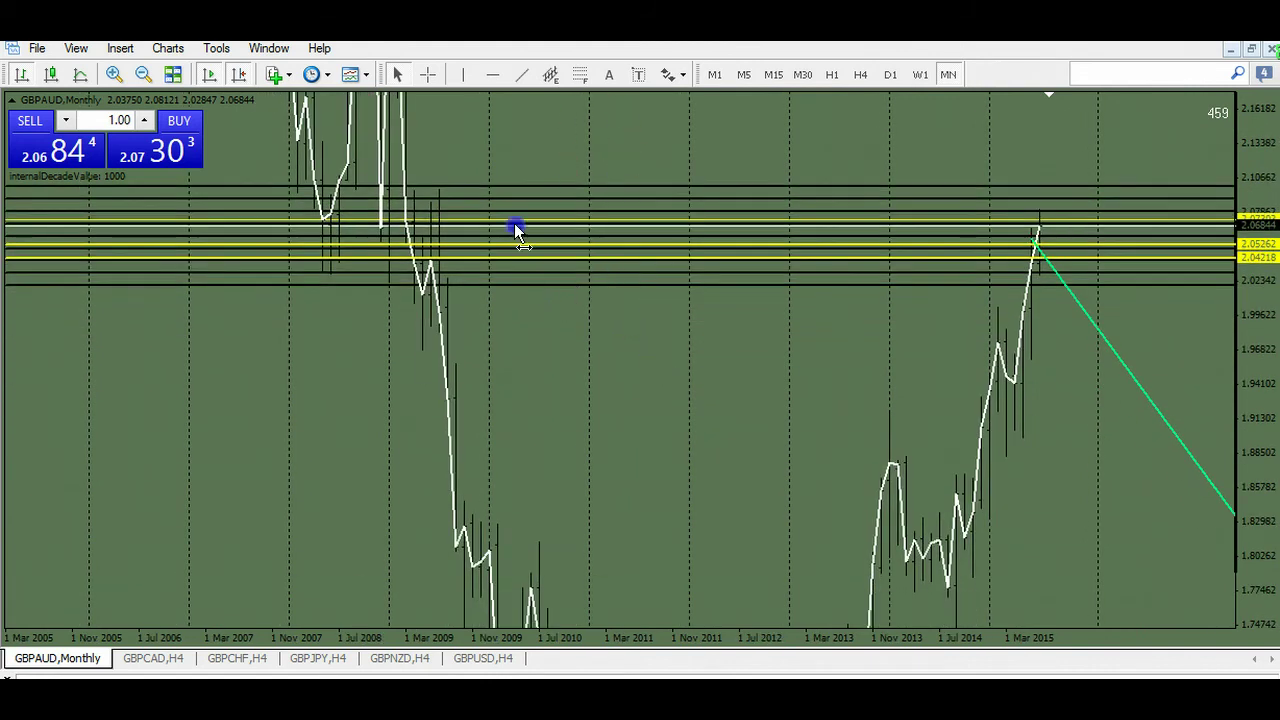
Step: Place a horizontal line on the monthly GBPAUD chart at about 2.13473
{"action": "left_click", "coordinate": [492, 75]}
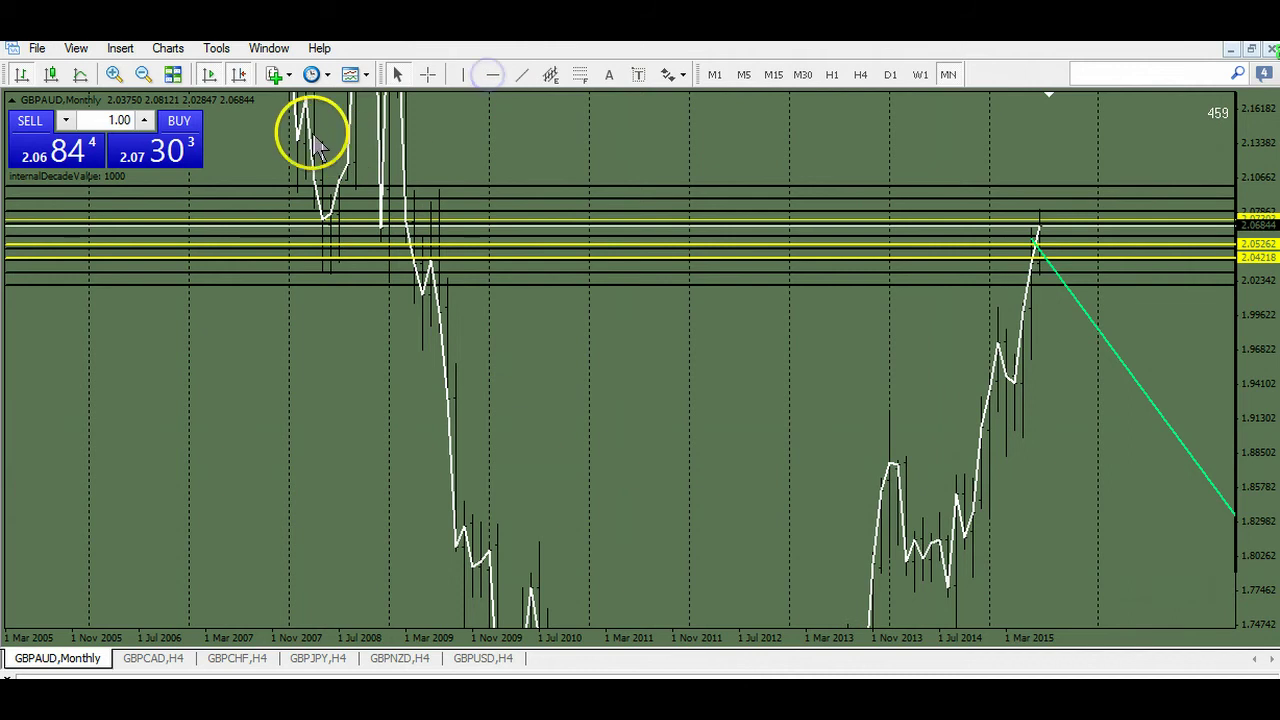
{"action": "left_click", "coordinate": [492, 75]}
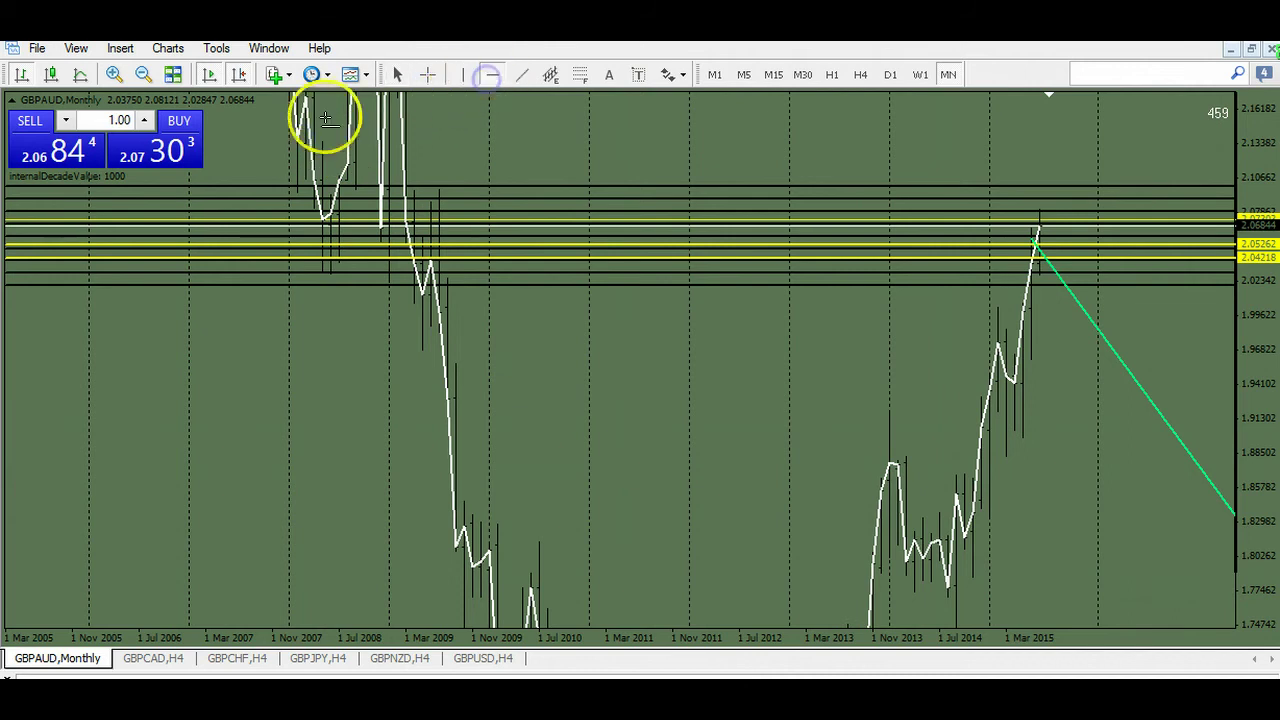
{"action": "left_click", "coordinate": [295, 142]}
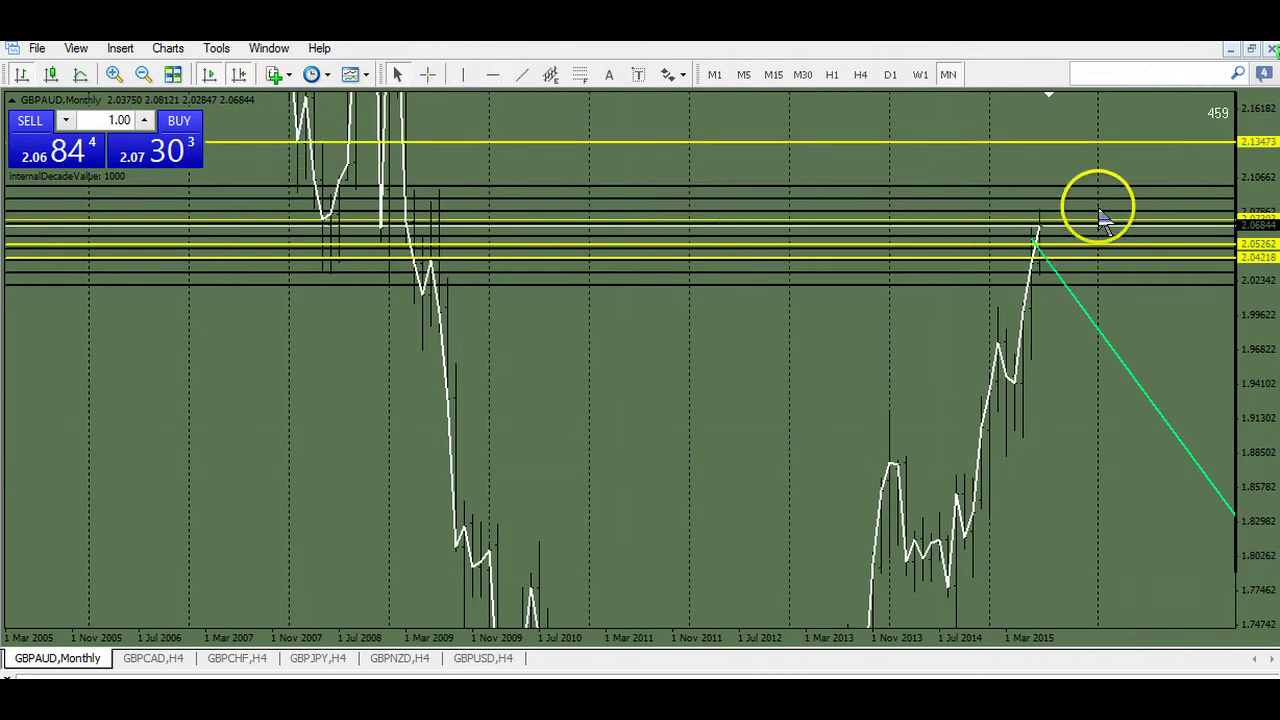
Step: Turn off Scale fix for the monthly GBPAUD chart to fit its full price range
{"action": "left_click_drag", "start_coordinate": [1262, 260], "coordinate": [1270, 364]}
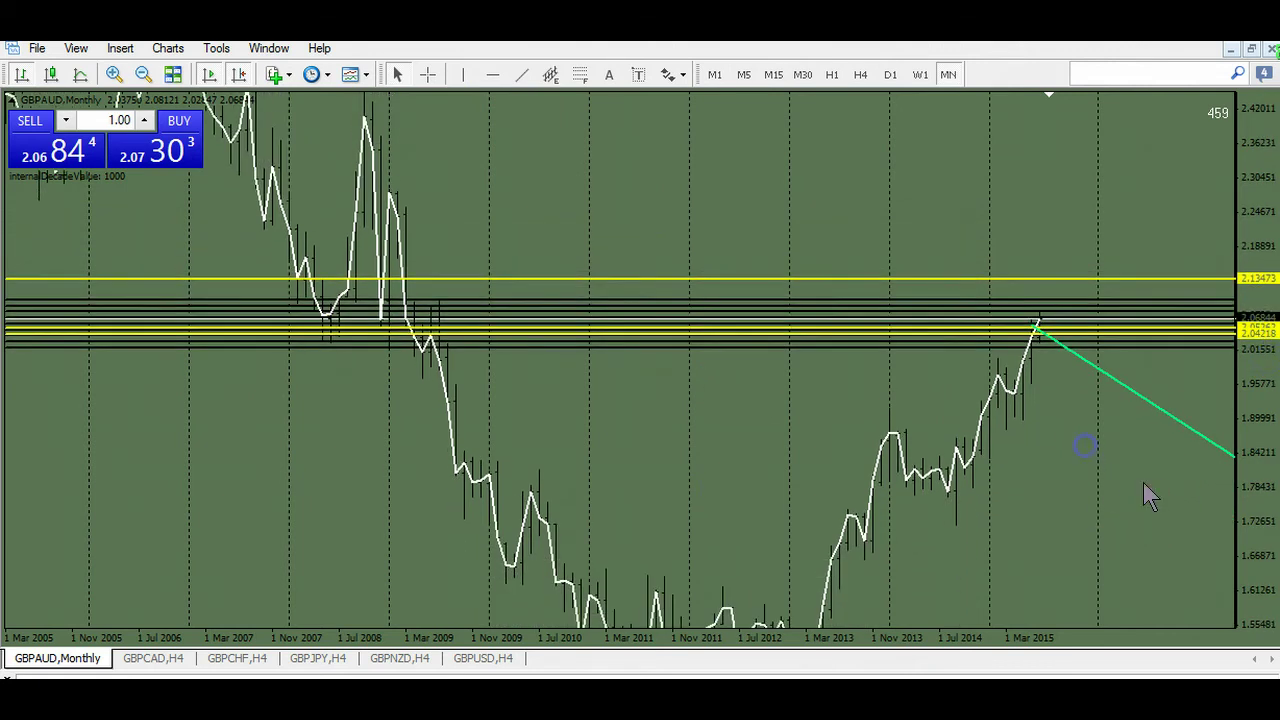
{"action": "left_click_drag", "start_coordinate": [826, 392], "coordinate": [826, 392]}
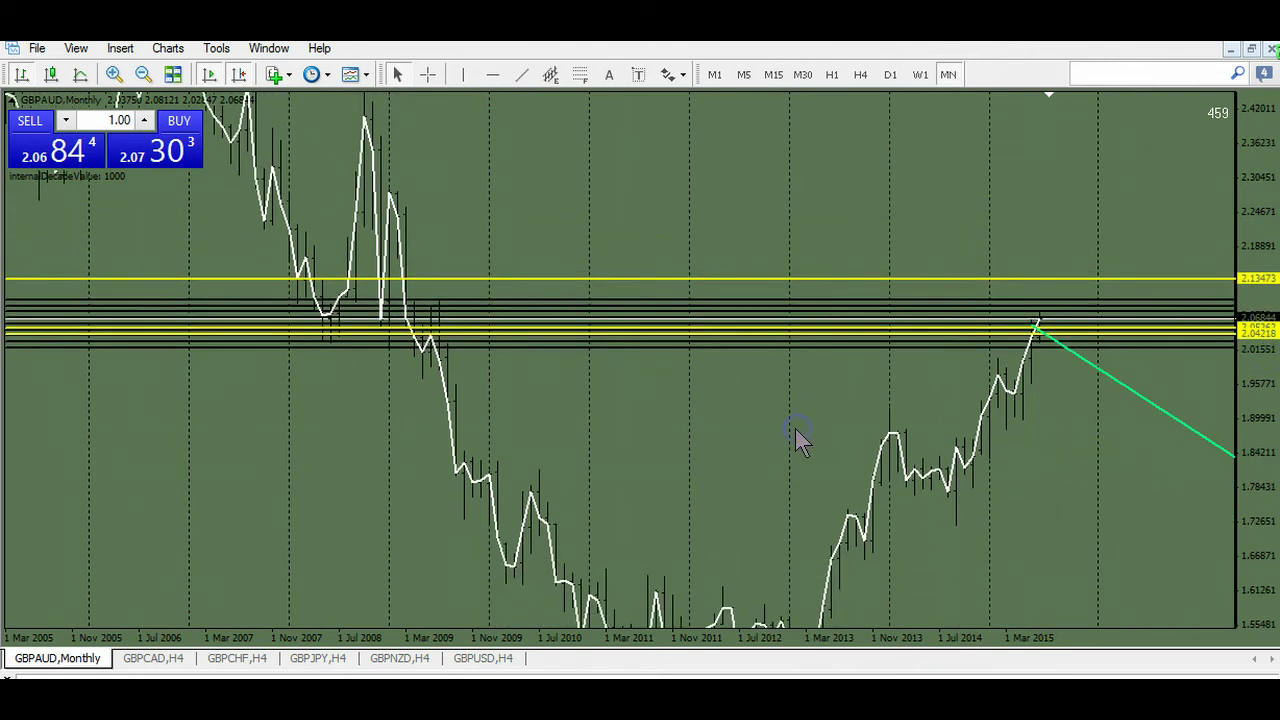
{"action": "left_click_drag", "start_coordinate": [1257, 409], "coordinate": [1223, 443]}
{"action": "right_click", "coordinate": [1098, 490]}
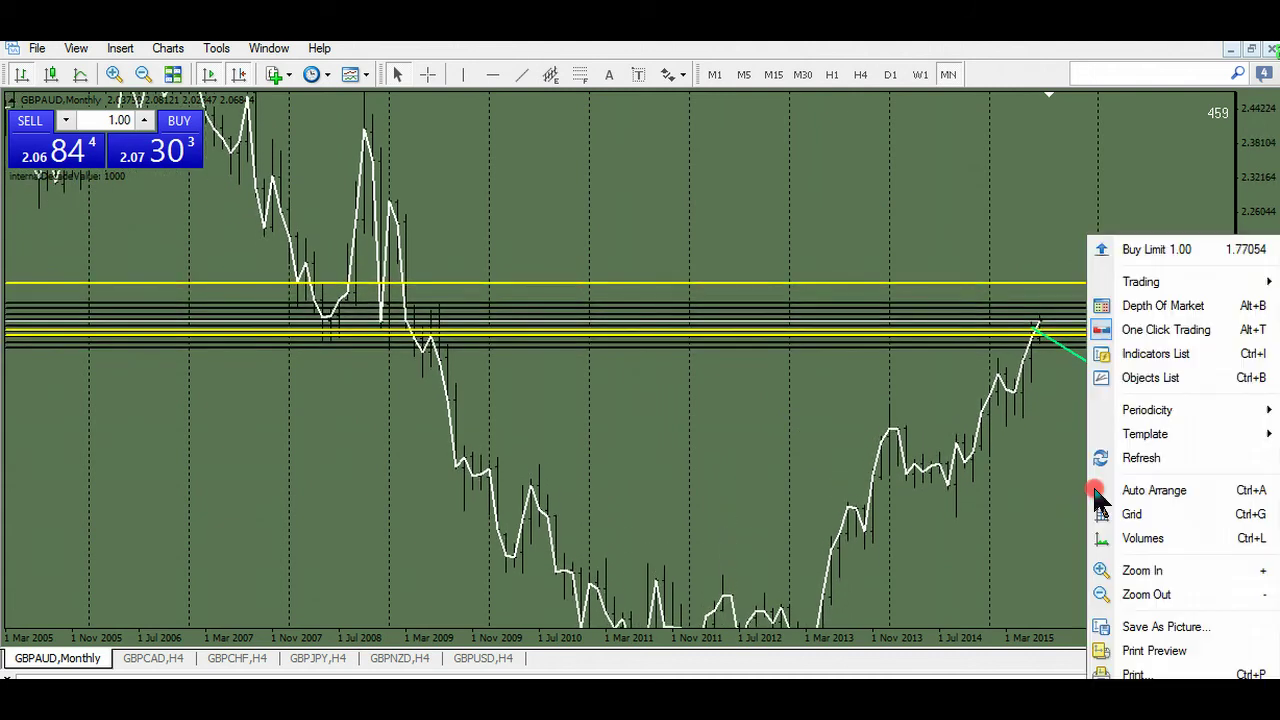
{"action": "left_click", "coordinate": [1190, 680]}
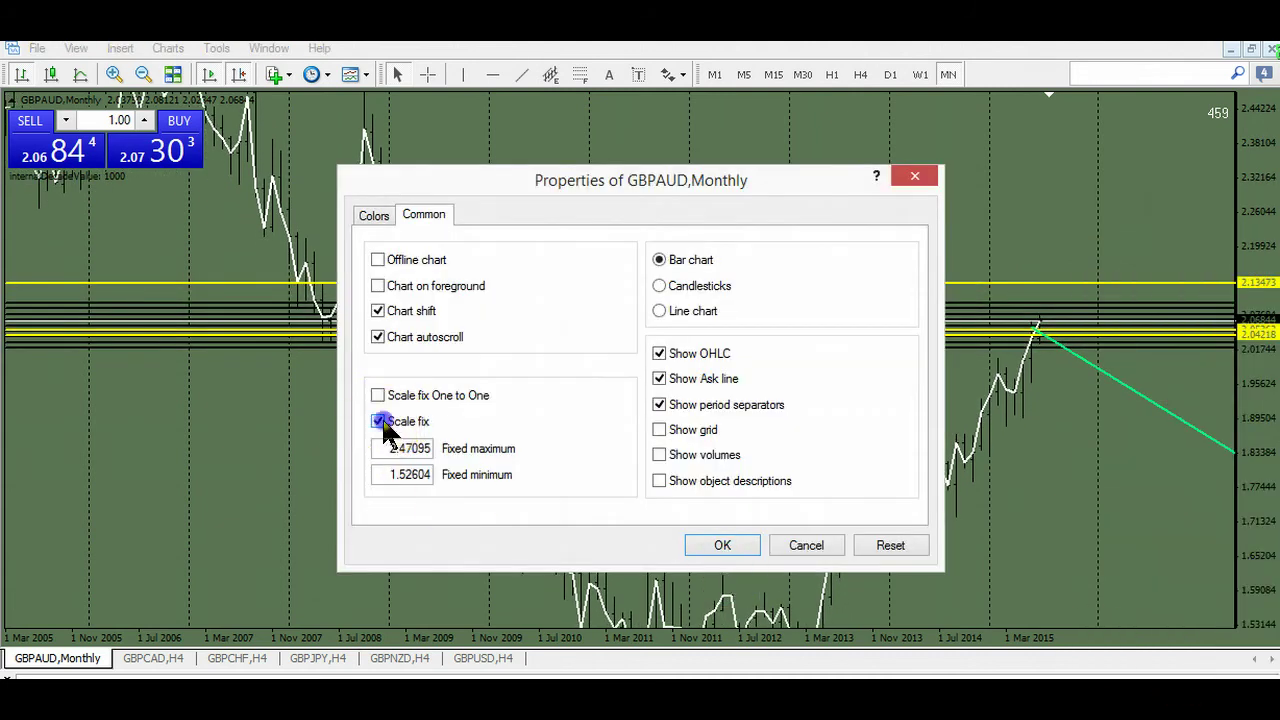
{"action": "left_click", "coordinate": [379, 421]}
{"action": "left_click", "coordinate": [720, 543]}
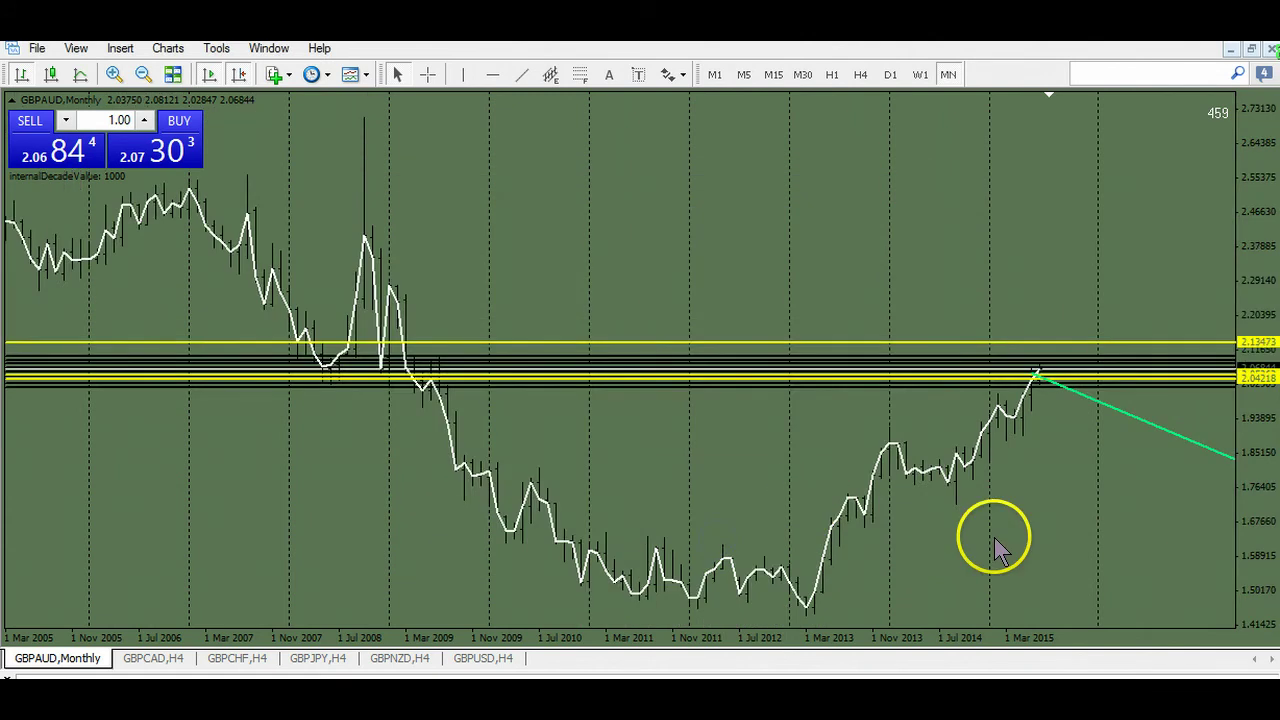
Step: Re-enable Scale fix in the properties of the monthly GBPAUD chart
{"action": "right_click", "coordinate": [777, 218]}
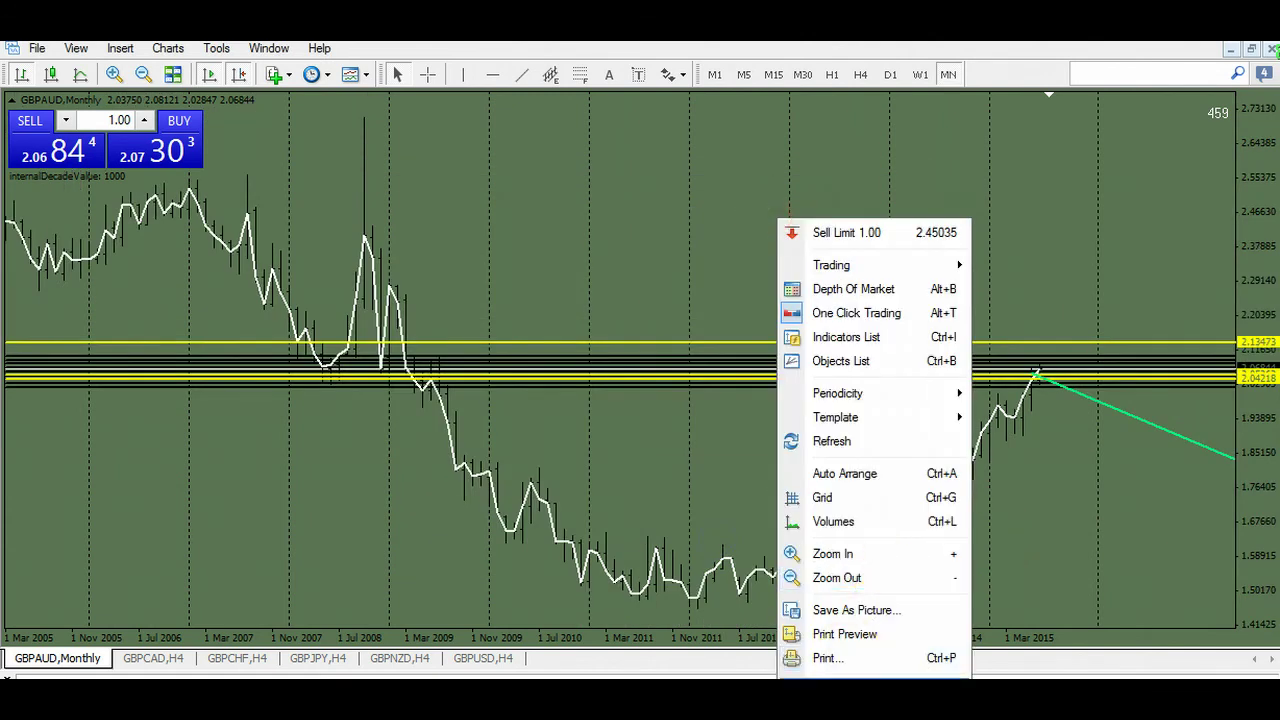
{"action": "left_click", "coordinate": [823, 678]}
{"action": "left_click", "coordinate": [378, 421]}
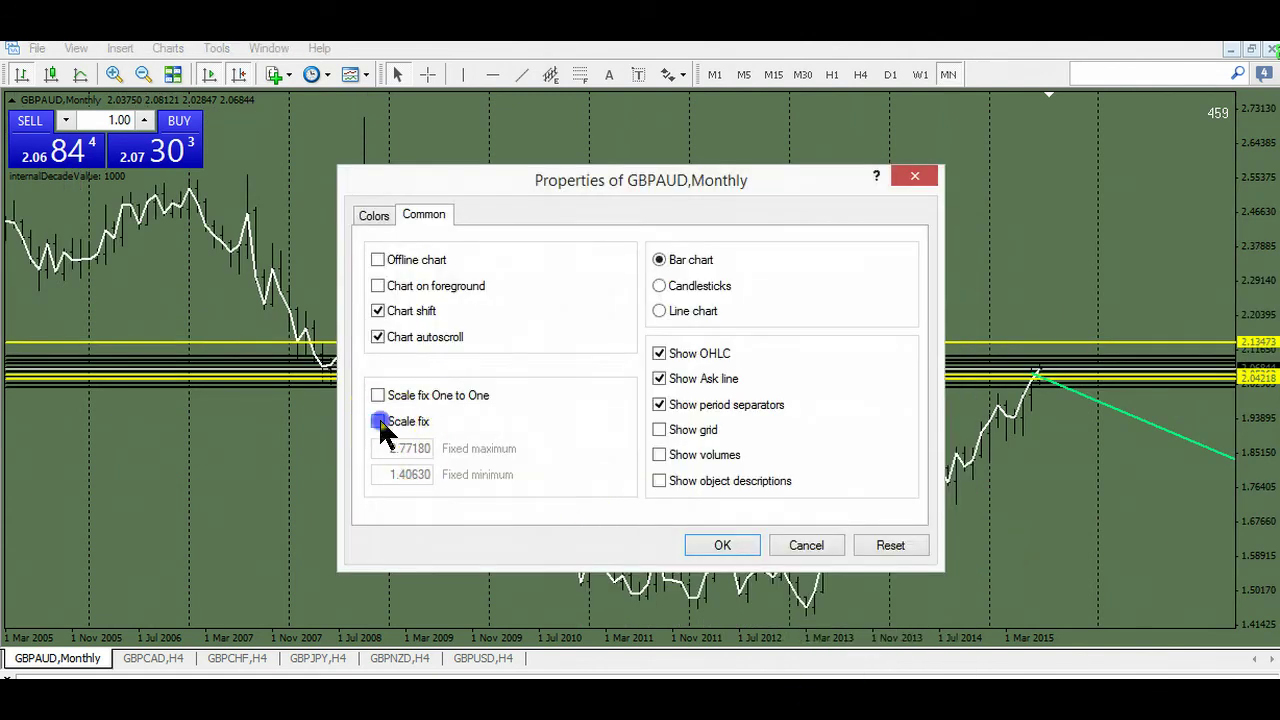
{"action": "left_click", "coordinate": [722, 545]}
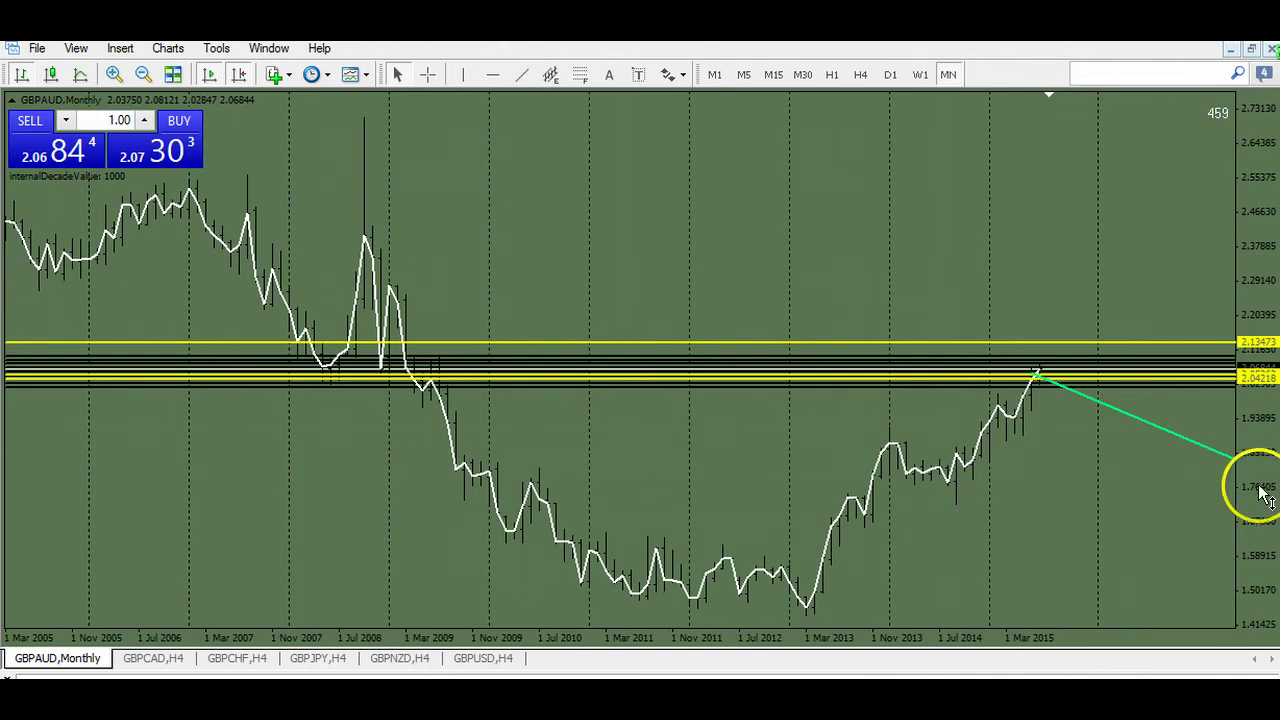
{"action": "left_click_drag", "start_coordinate": [1236, 262], "coordinate": [1237, 206]}
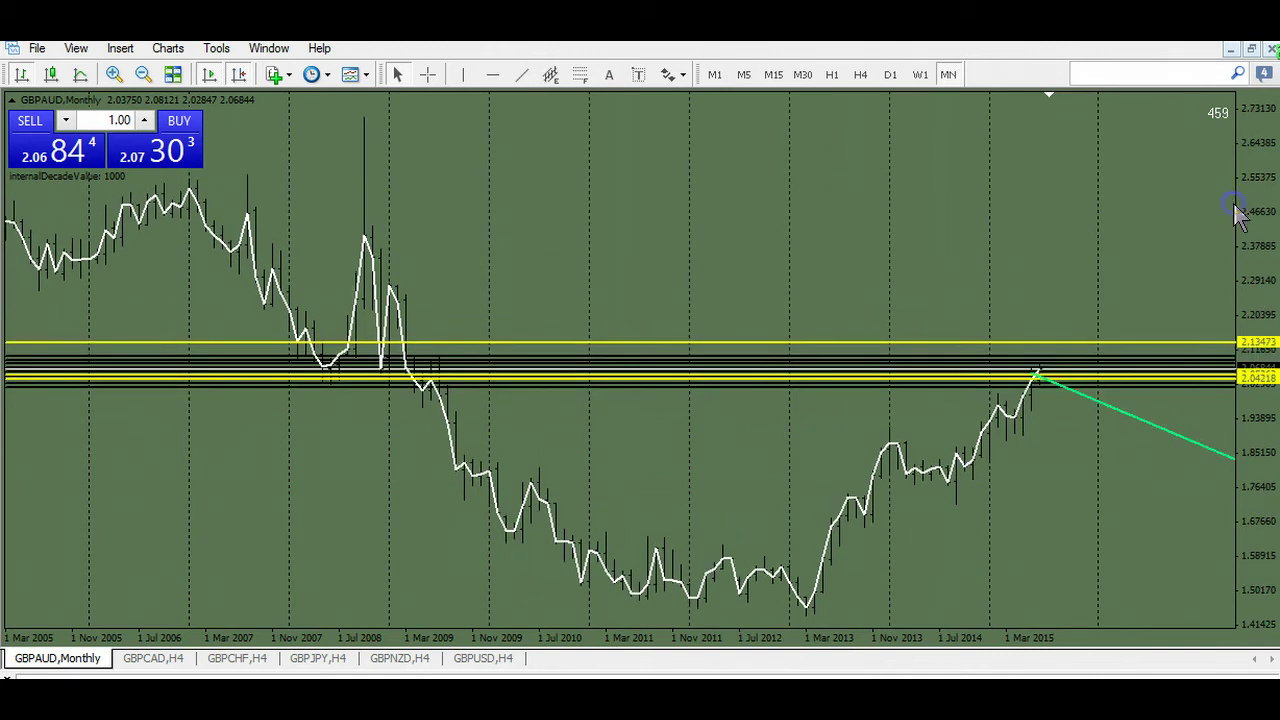
Step: Enable Scale fix in the chart properties to hold the monthly GBPAUD price range
{"action": "right_click", "coordinate": [1029, 222]}
{"action": "left_click", "coordinate": [1075, 681]}
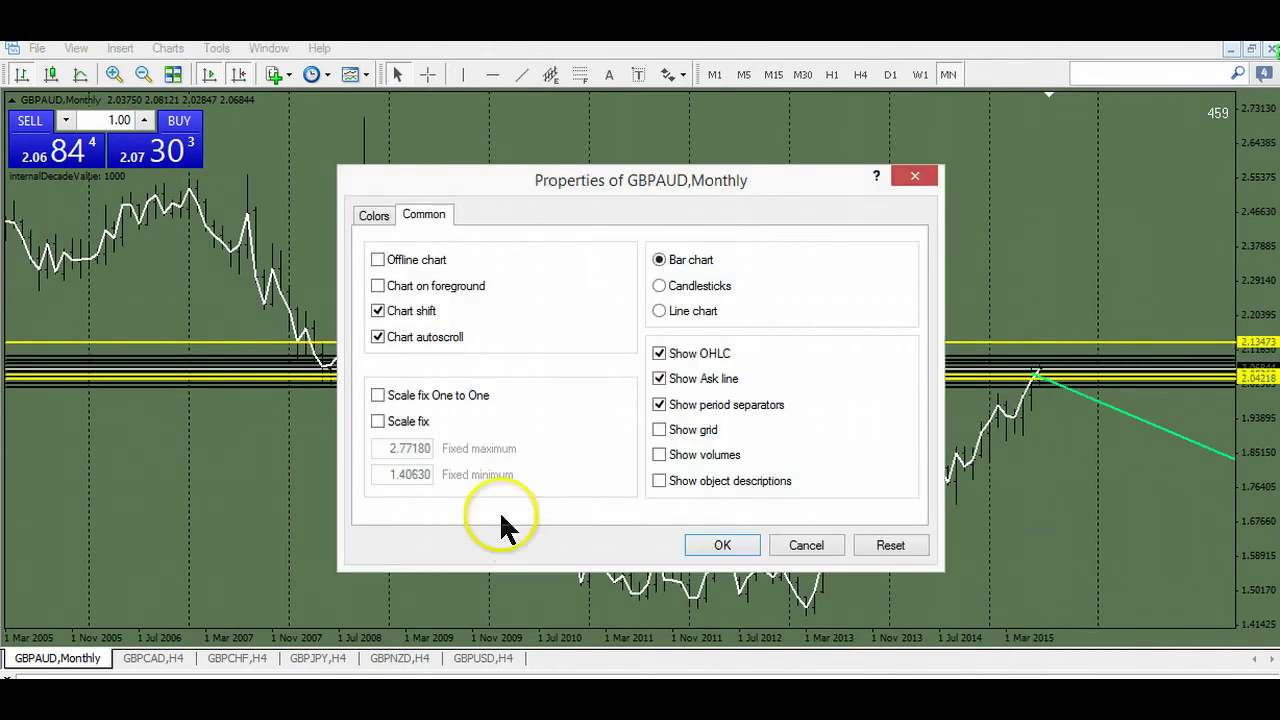
{"action": "left_click", "coordinate": [378, 421]}
{"action": "left_click", "coordinate": [722, 545]}
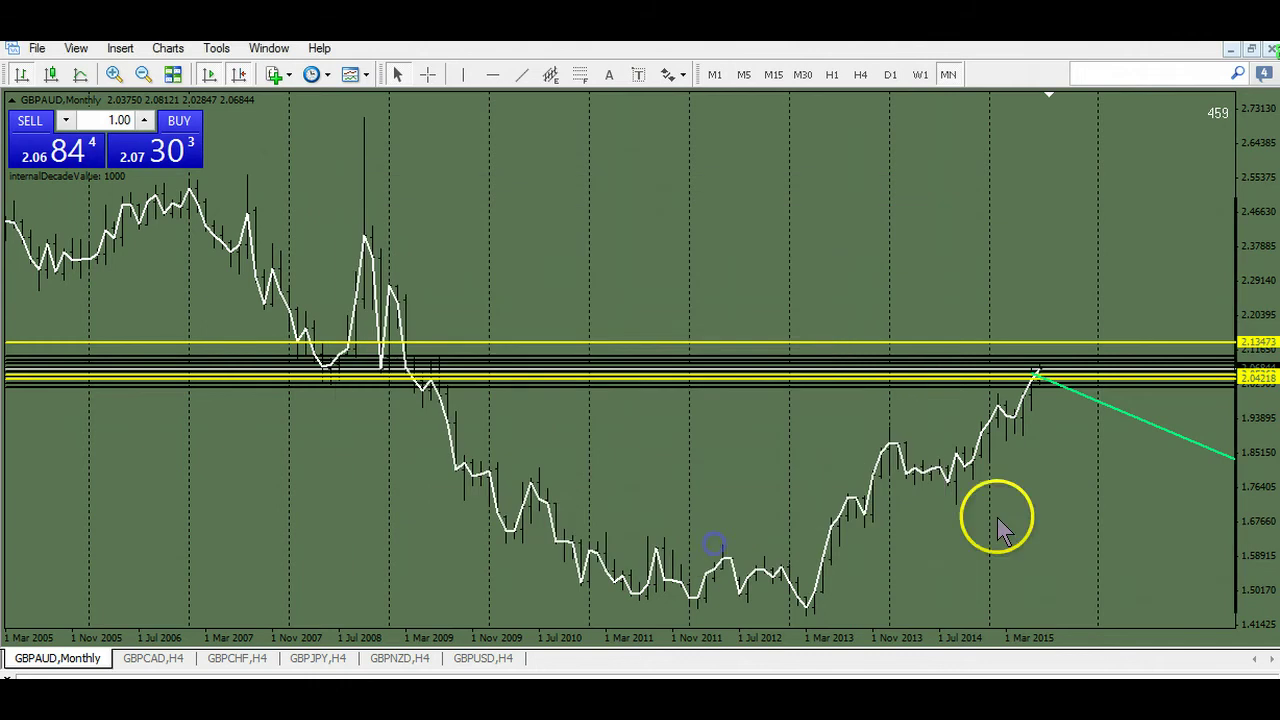
Step: Clear the earlier drawn lines from the monthly chart and place a horizontal line at about 2.01286 through the mid-2009 swing low
{"action": "left_click_drag", "start_coordinate": [1254, 512], "coordinate": [1240, 384]}
{"action": "left_click_drag", "start_coordinate": [1090, 494], "coordinate": [1019, 401]}
{"action": "left_click_drag", "start_coordinate": [1254, 488], "coordinate": [683, 283]}
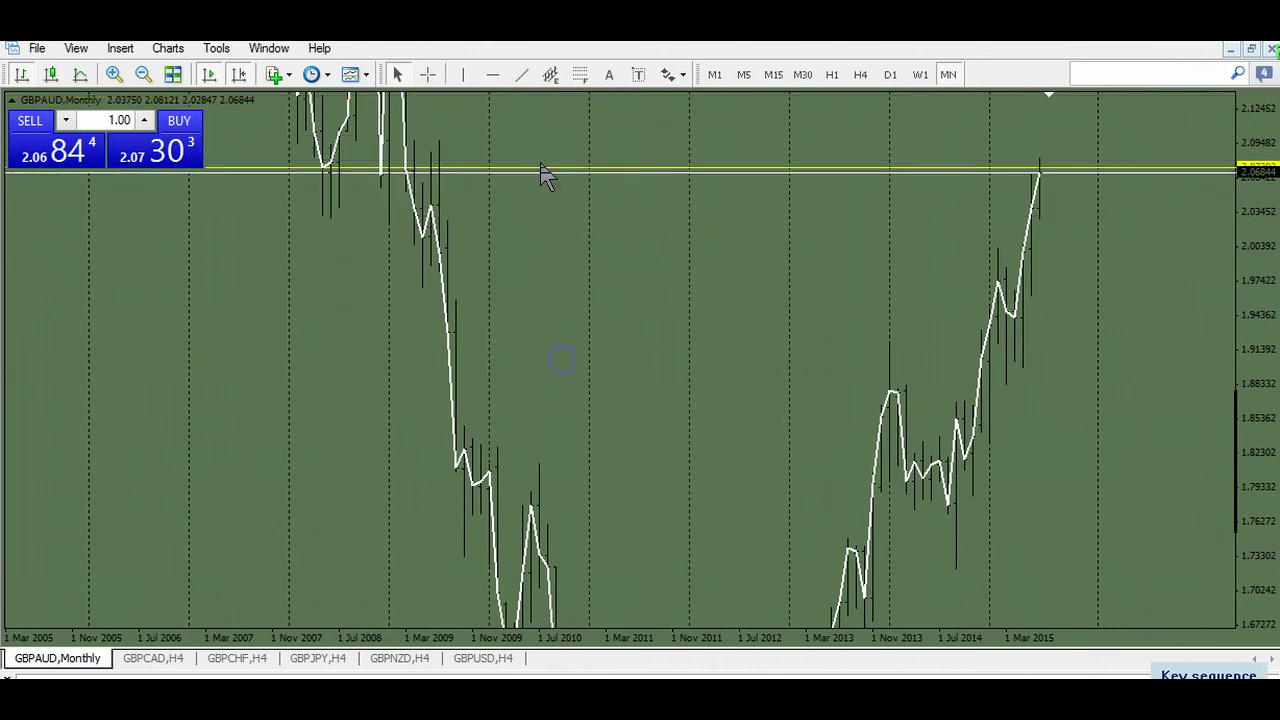
{"action": "left_click", "coordinate": [493, 74]}
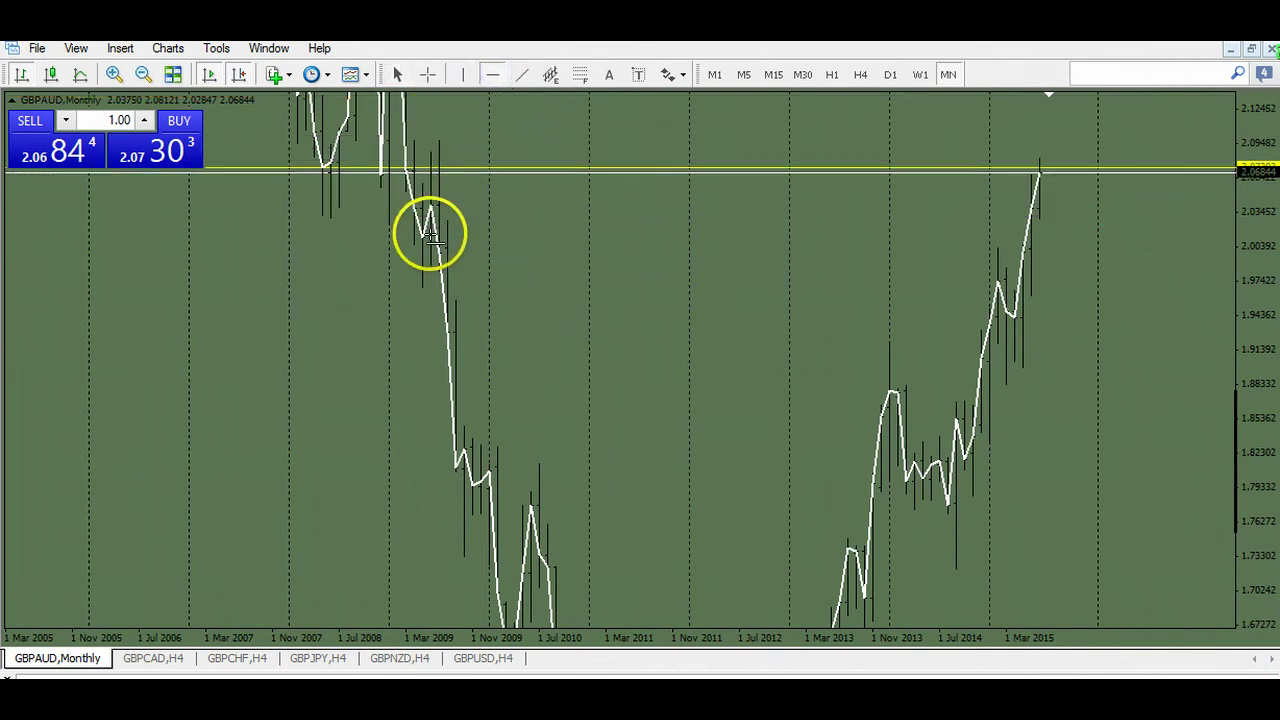
{"action": "left_click", "coordinate": [430, 236]}
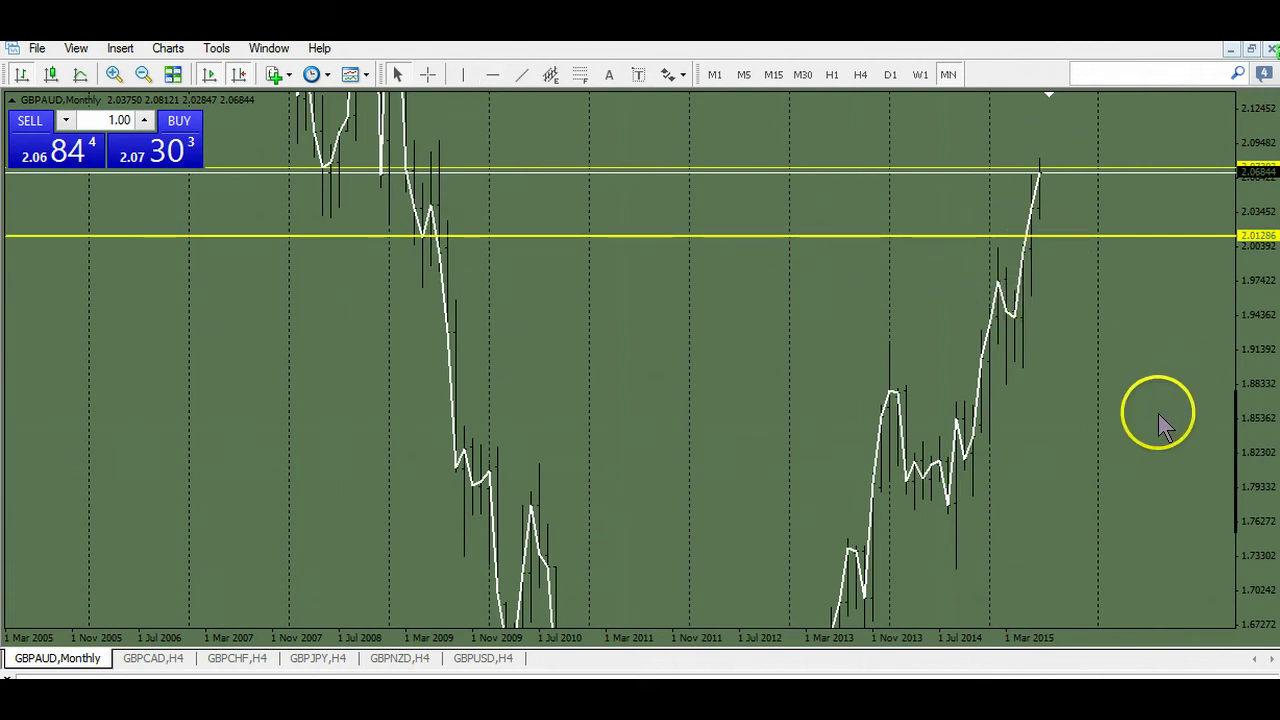
Step: Place a horizontal line on the monthly chart at about 1.81692 through the 2014 consolidation
{"action": "left_click_drag", "start_coordinate": [1248, 432], "coordinate": [1142, 260]}
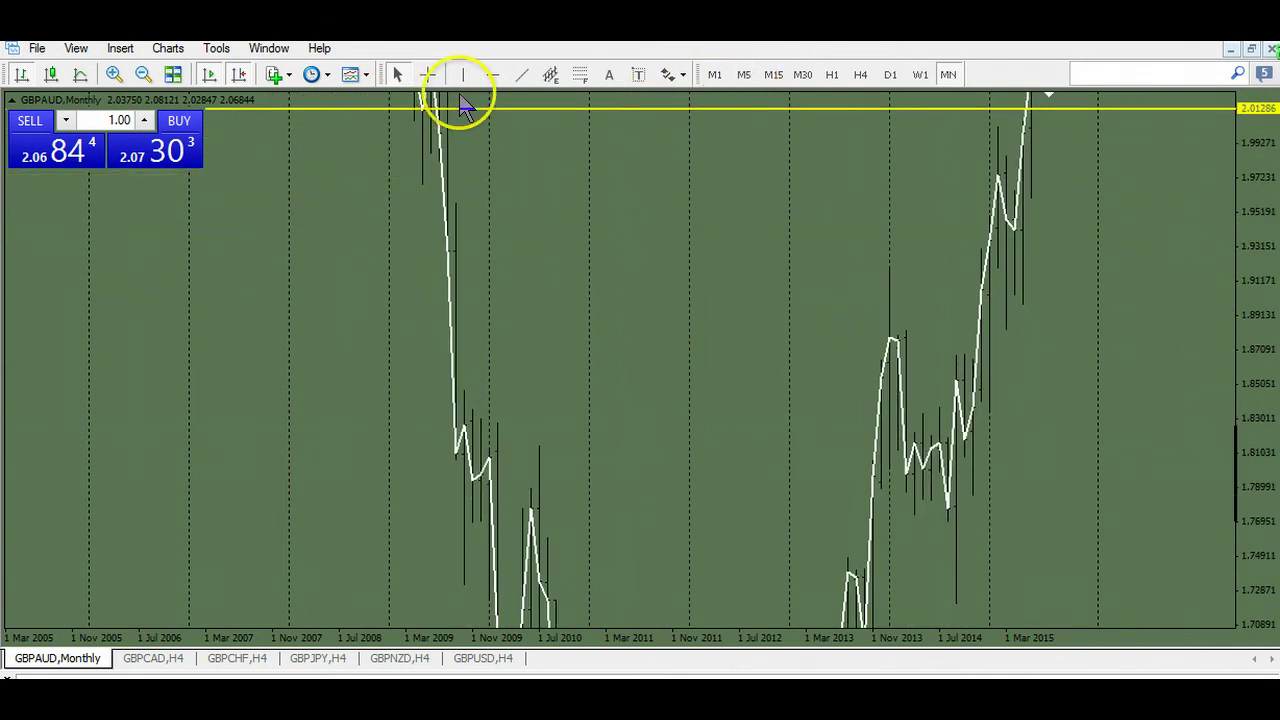
{"action": "left_click", "coordinate": [490, 78]}
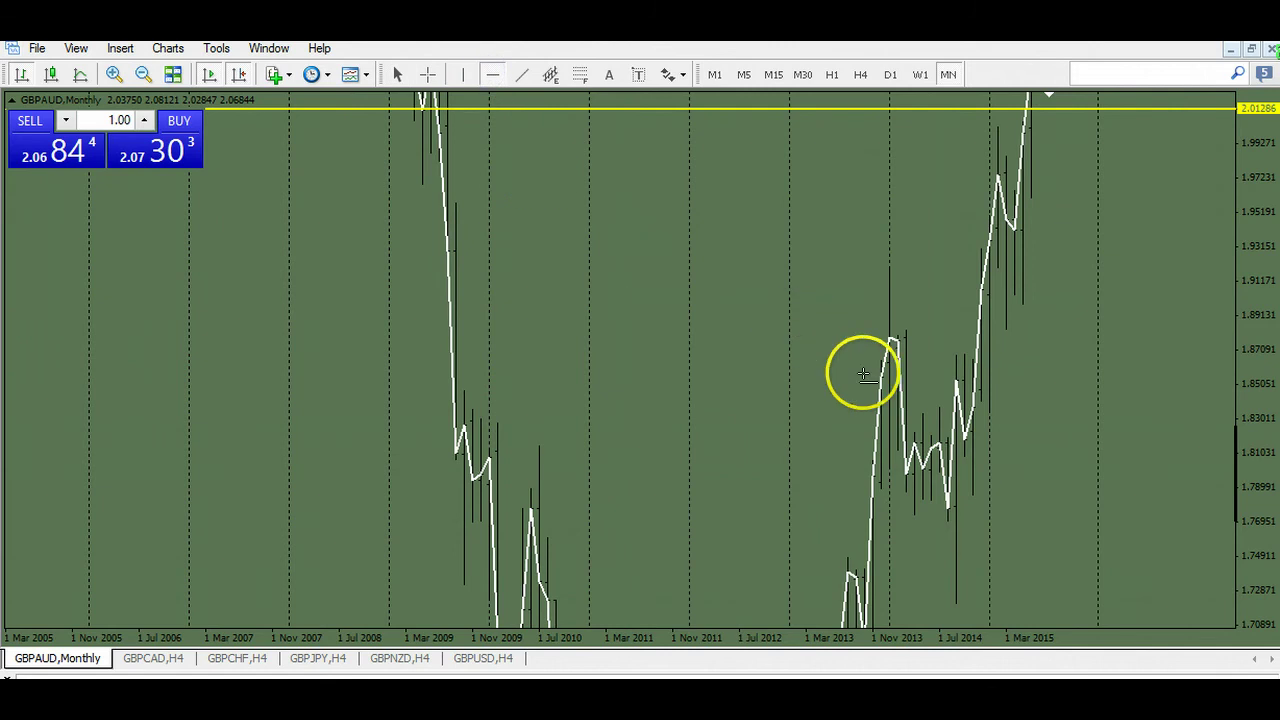
{"action": "left_click", "coordinate": [922, 441]}
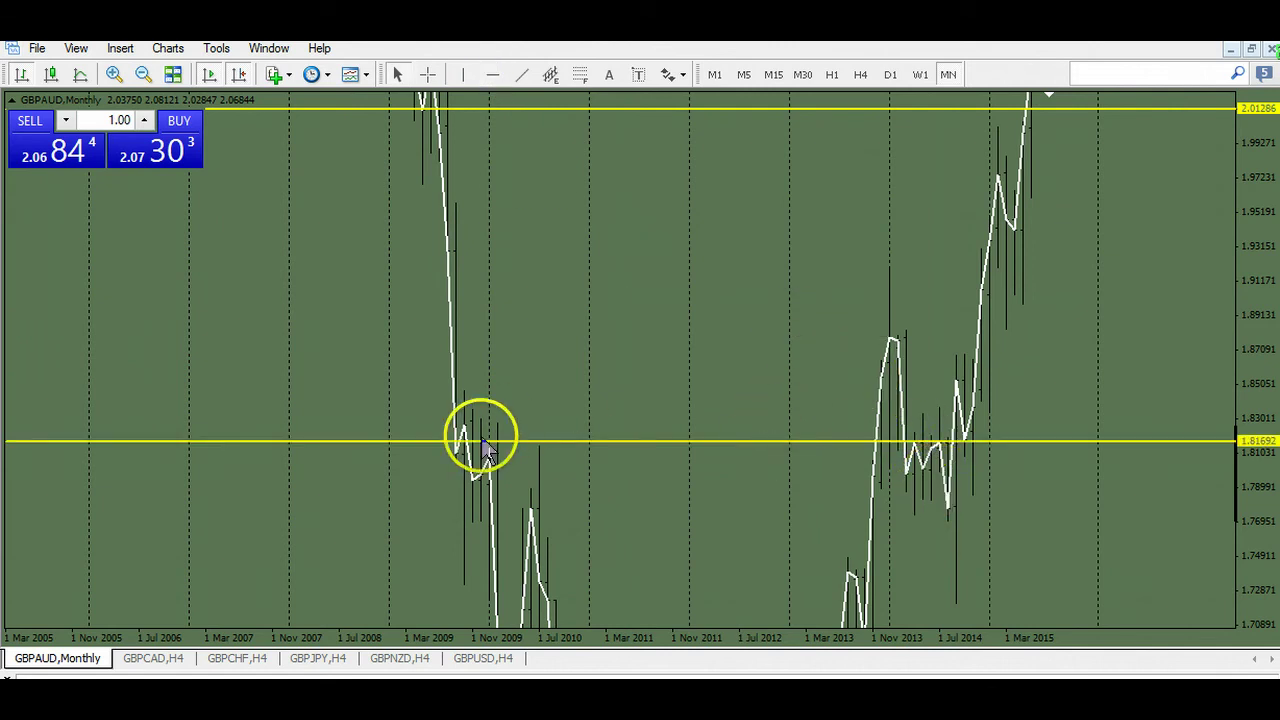
Step: Draw two descending trendlines from the 2009 lows, one to the August 2014 low and one through the mid-2013 peak
{"action": "left_click", "coordinate": [522, 75]}
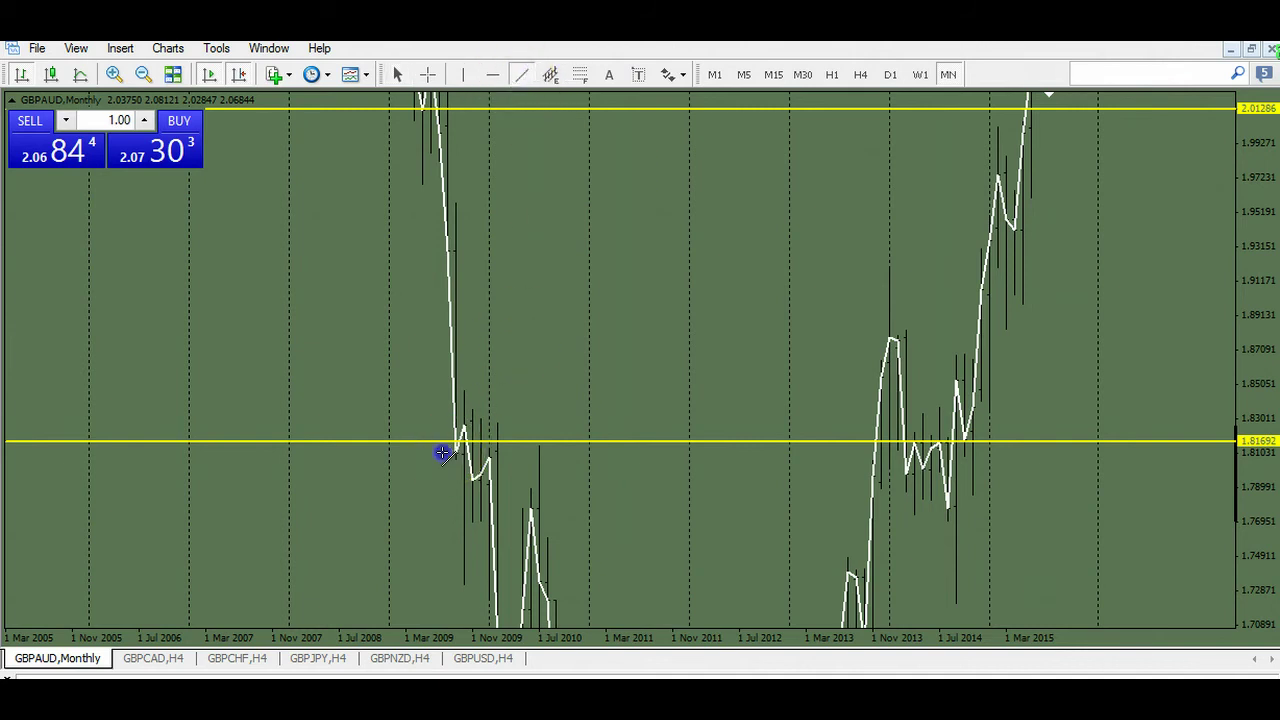
{"action": "left_click_drag", "start_coordinate": [442, 453], "coordinate": [942, 506]}
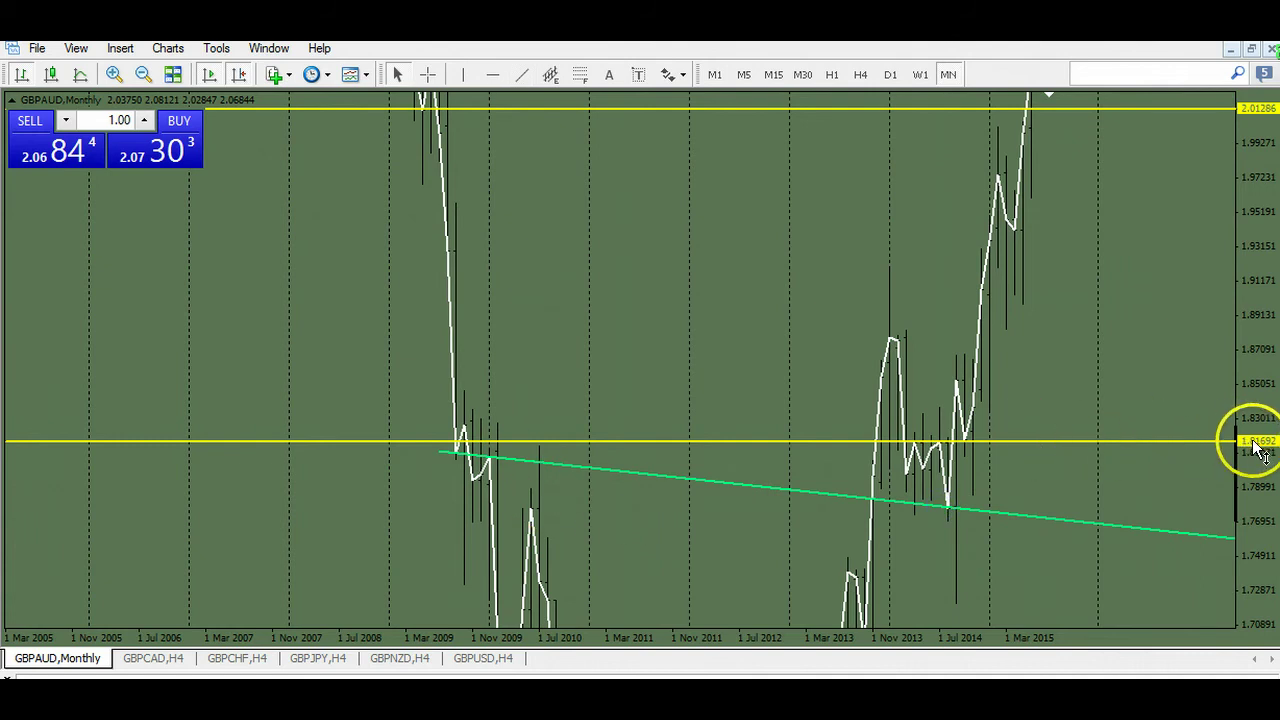
{"action": "left_click_drag", "start_coordinate": [1251, 444], "coordinate": [1236, 314]}
{"action": "left_click_drag", "start_coordinate": [651, 414], "coordinate": [529, 216]}
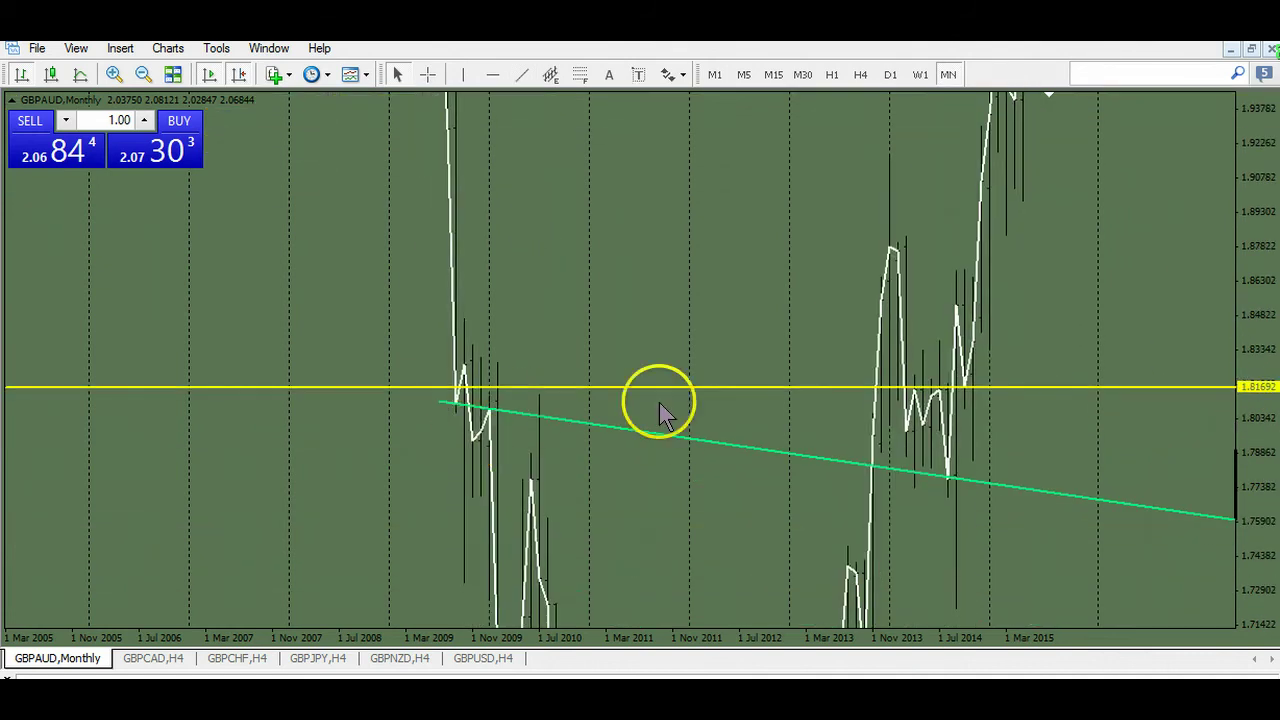
{"action": "left_click_drag", "start_coordinate": [688, 527], "coordinate": [595, 384]}
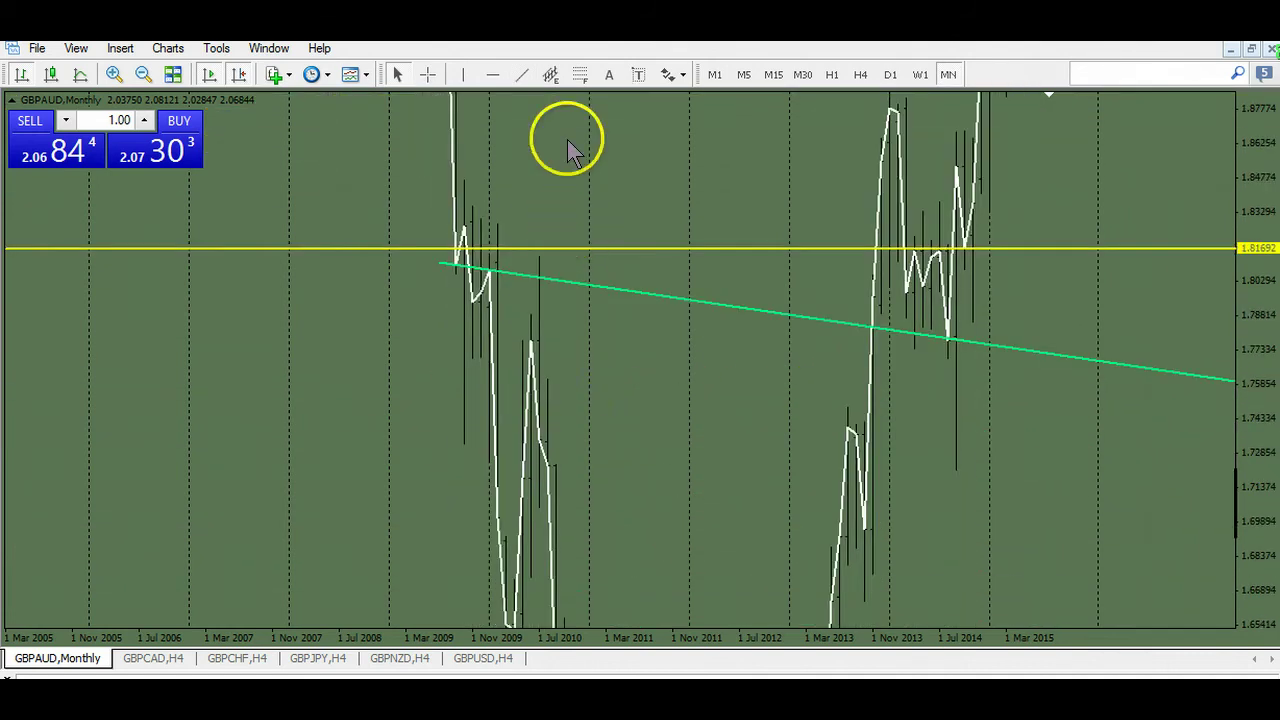
{"action": "left_click_drag", "start_coordinate": [473, 298], "coordinate": [921, 450]}
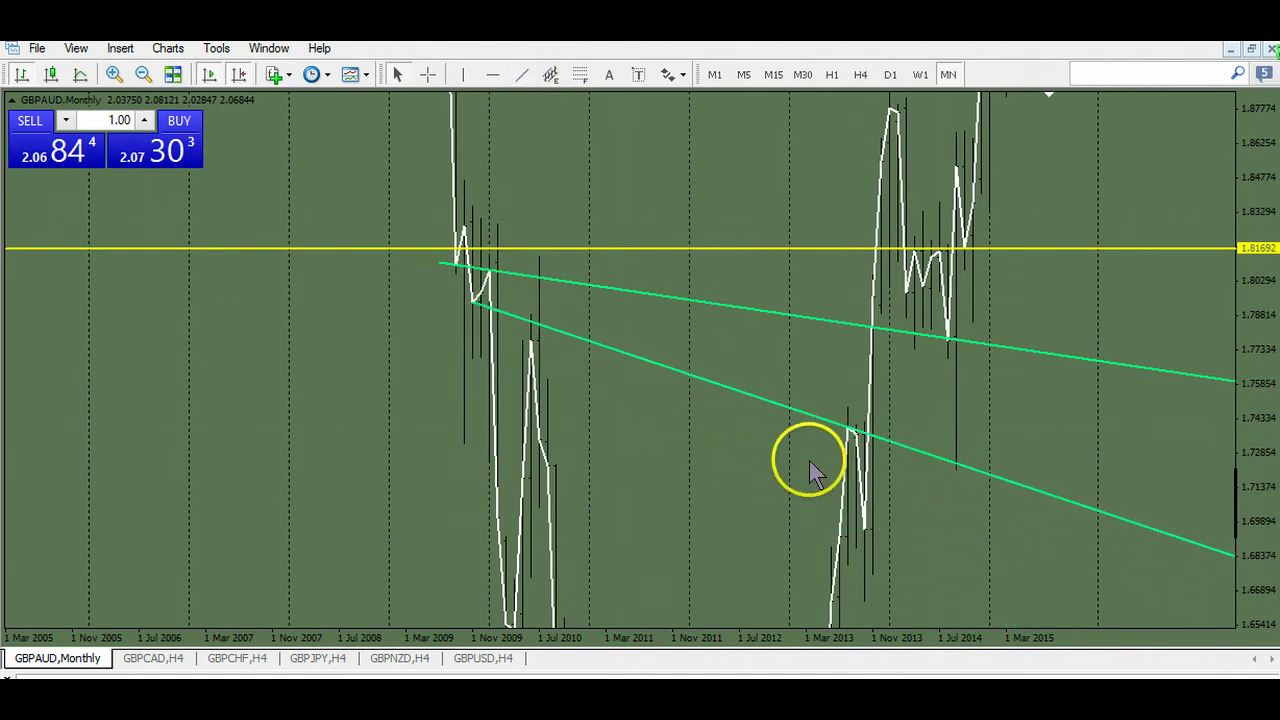
Step: Switch GBPAUD to the weekly timeframe and place horizontal lines at about 1.91819 and 1.89591 through the December and January 2014 highs
{"action": "left_click_drag", "start_coordinate": [690, 543], "coordinate": [642, 459]}
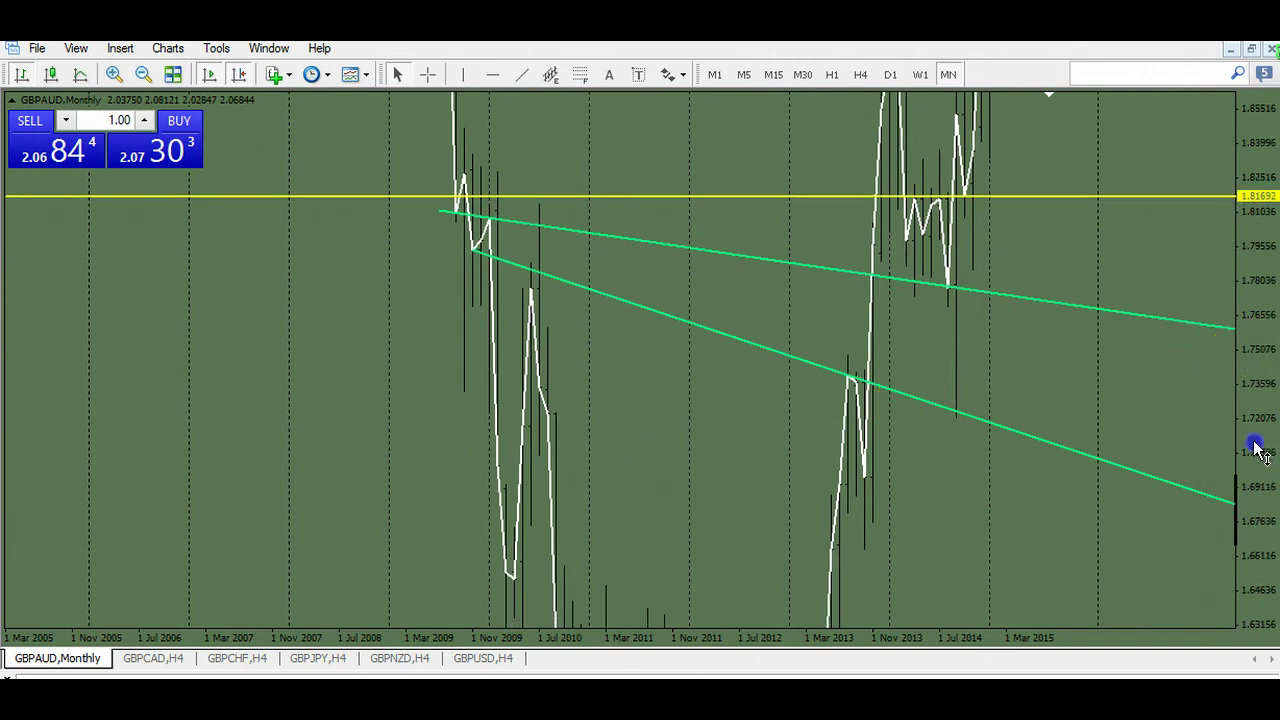
{"action": "left_click_drag", "start_coordinate": [1251, 443], "coordinate": [1263, 468]}
{"action": "left_click_drag", "start_coordinate": [705, 225], "coordinate": [563, 366]}
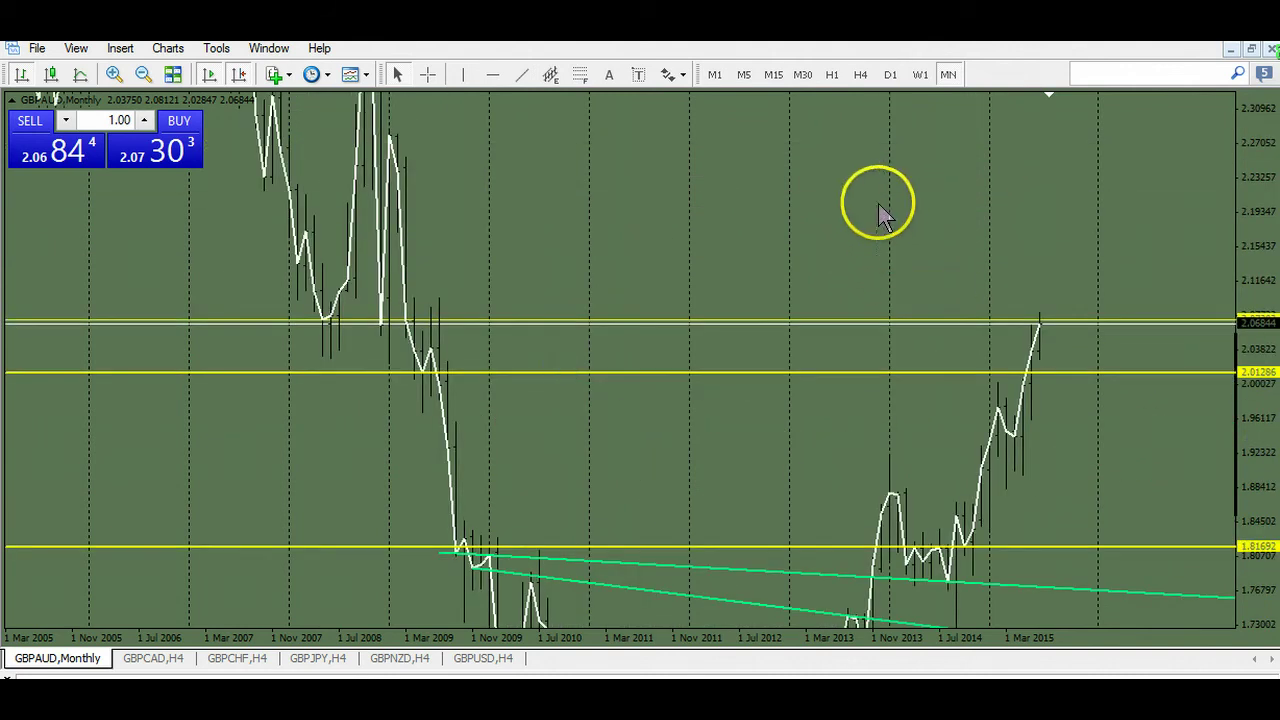
{"action": "left_click_drag", "start_coordinate": [870, 155], "coordinate": [853, 100]}
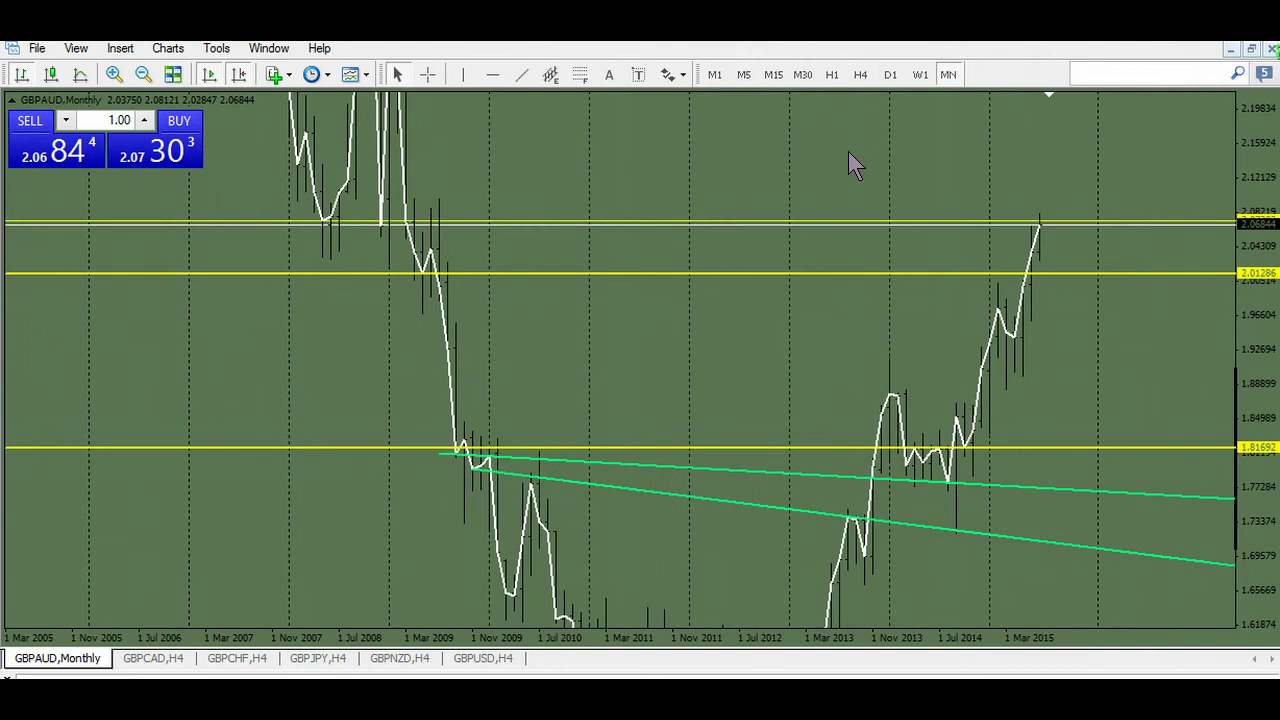
{"action": "left_click", "coordinate": [920, 80]}
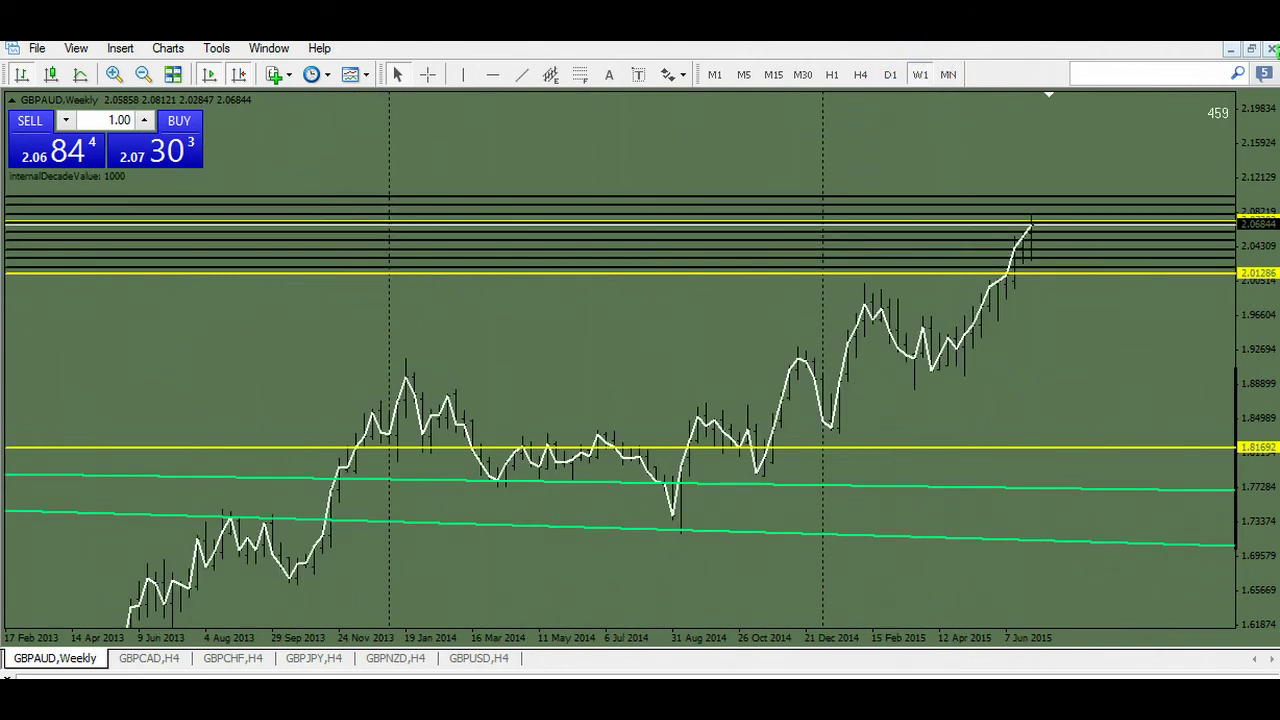
{"action": "left_click_drag", "start_coordinate": [1264, 382], "coordinate": [1240, 243]}
{"action": "left_click_drag", "start_coordinate": [1156, 242], "coordinate": [1052, 393]}
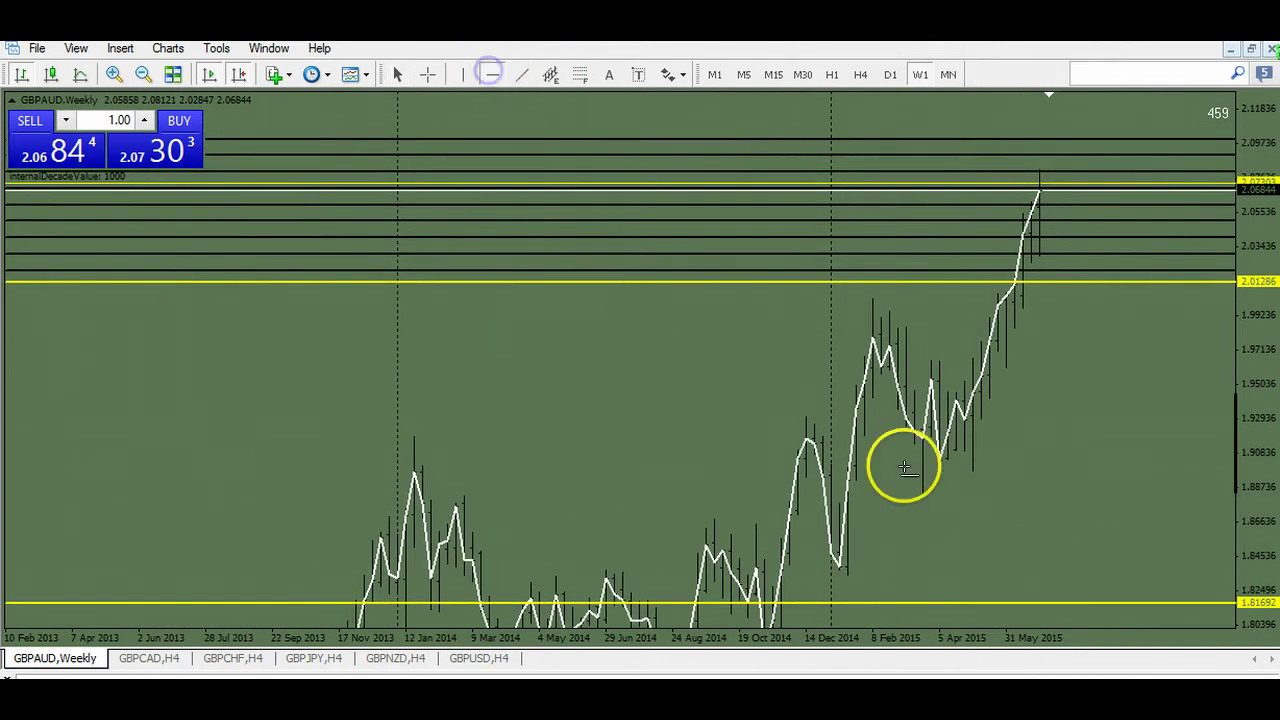
{"action": "left_click", "coordinate": [811, 437]}
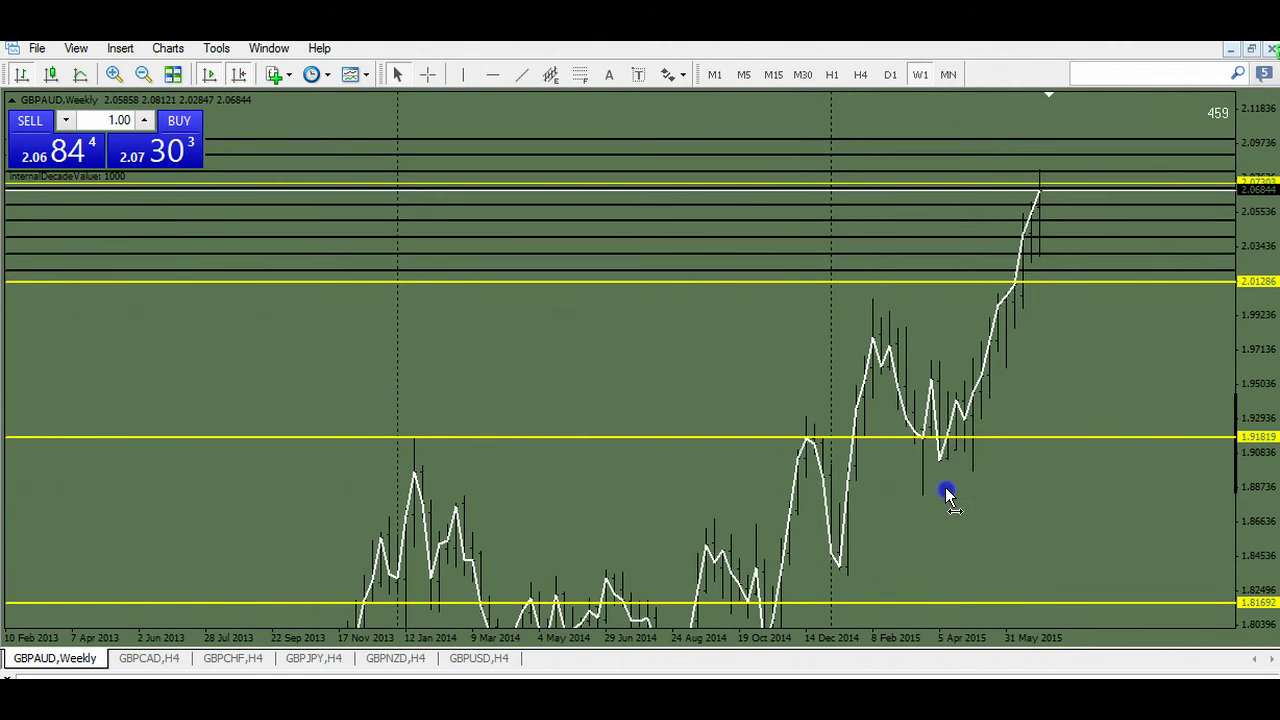
{"action": "left_click_drag", "start_coordinate": [946, 490], "coordinate": [938, 418]}
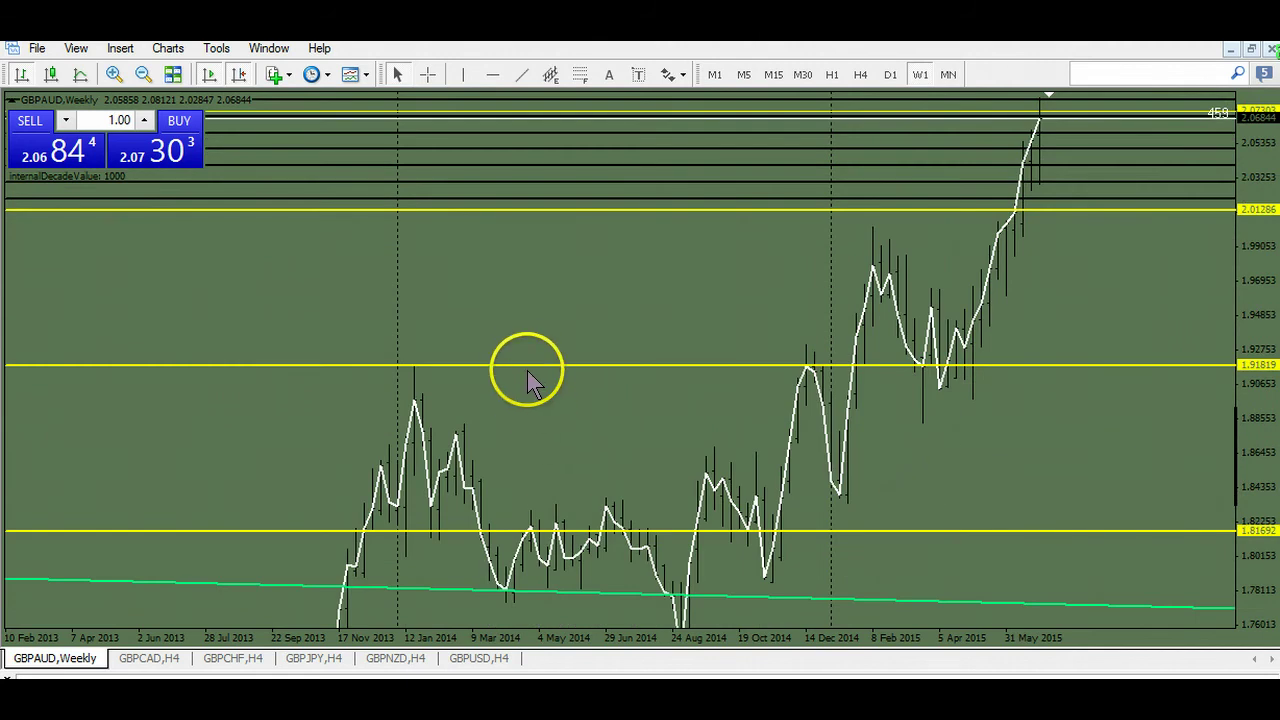
{"action": "left_click_drag", "start_coordinate": [528, 366], "coordinate": [523, 401]}
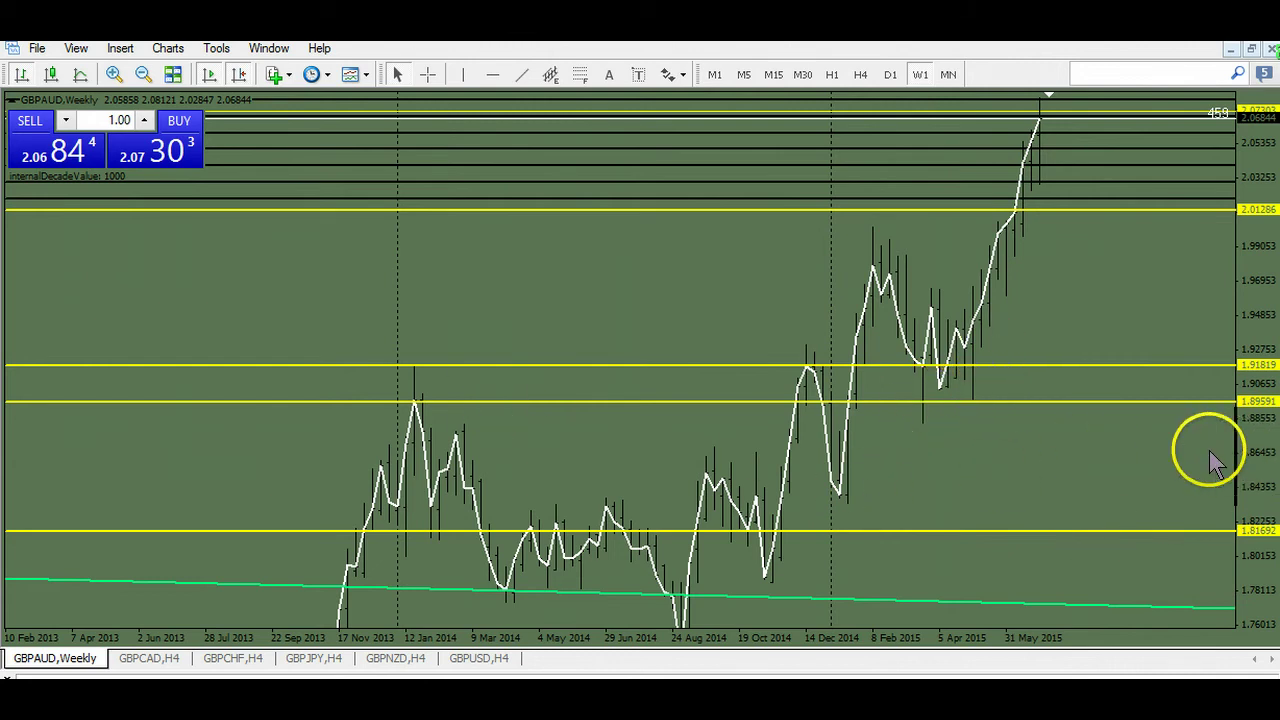
Step: On the daily timeframe, draw a rising equidistant channel from the early June 2015 low, anchoring its upper line at the mid-June peak
{"action": "left_click", "coordinate": [890, 76]}
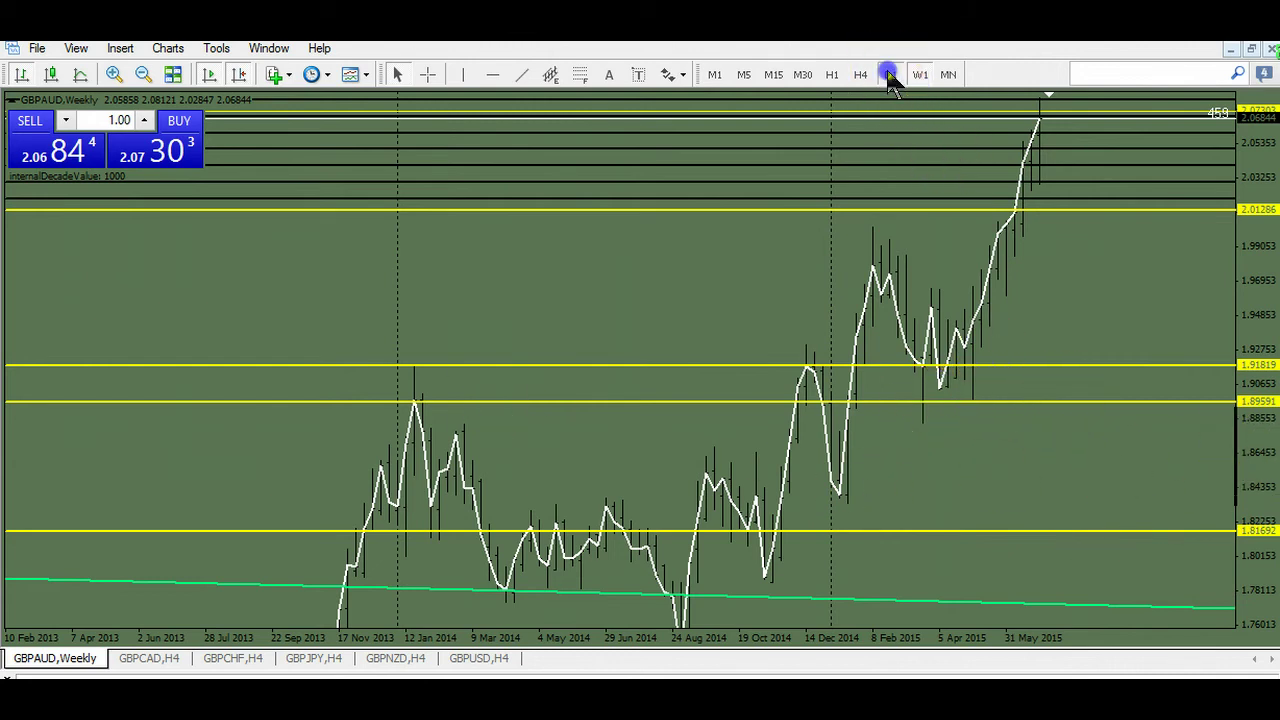
{"action": "left_click_drag", "start_coordinate": [1270, 371], "coordinate": [1200, 150]}
{"action": "left_click_drag", "start_coordinate": [880, 160], "coordinate": [830, 500]}
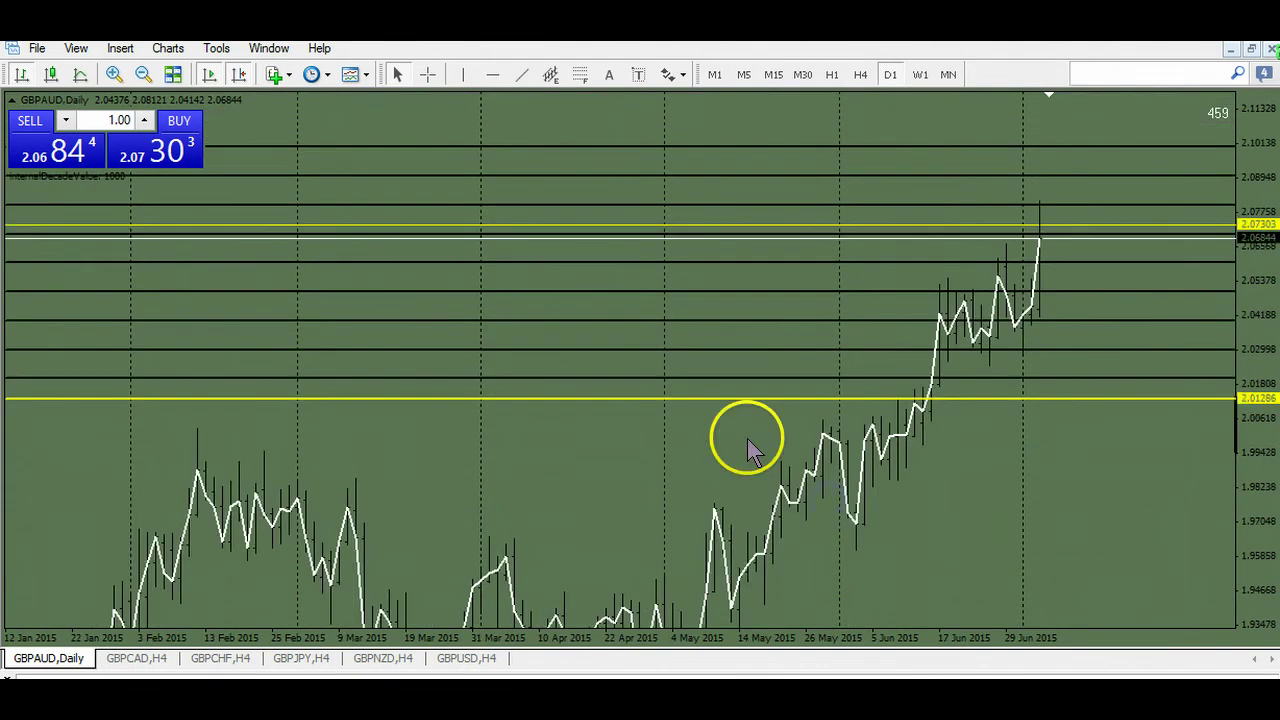
{"action": "left_click", "coordinate": [550, 76]}
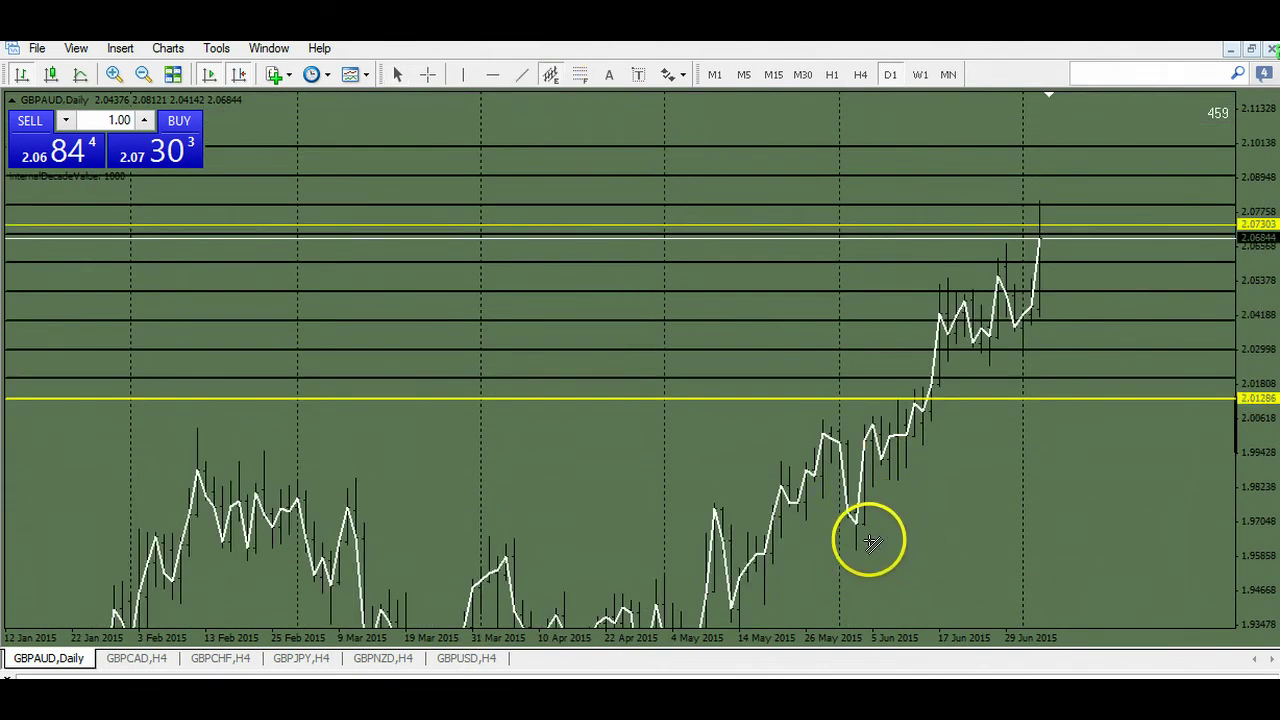
{"action": "mouse_move", "coordinate": [858, 522]}
{"action": "left_mouse_down"}
{"action": "mouse_move", "coordinate": [980, 418]}
{"action": "mouse_move", "coordinate": [1070, 257]}
{"action": "left_mouse_up"}
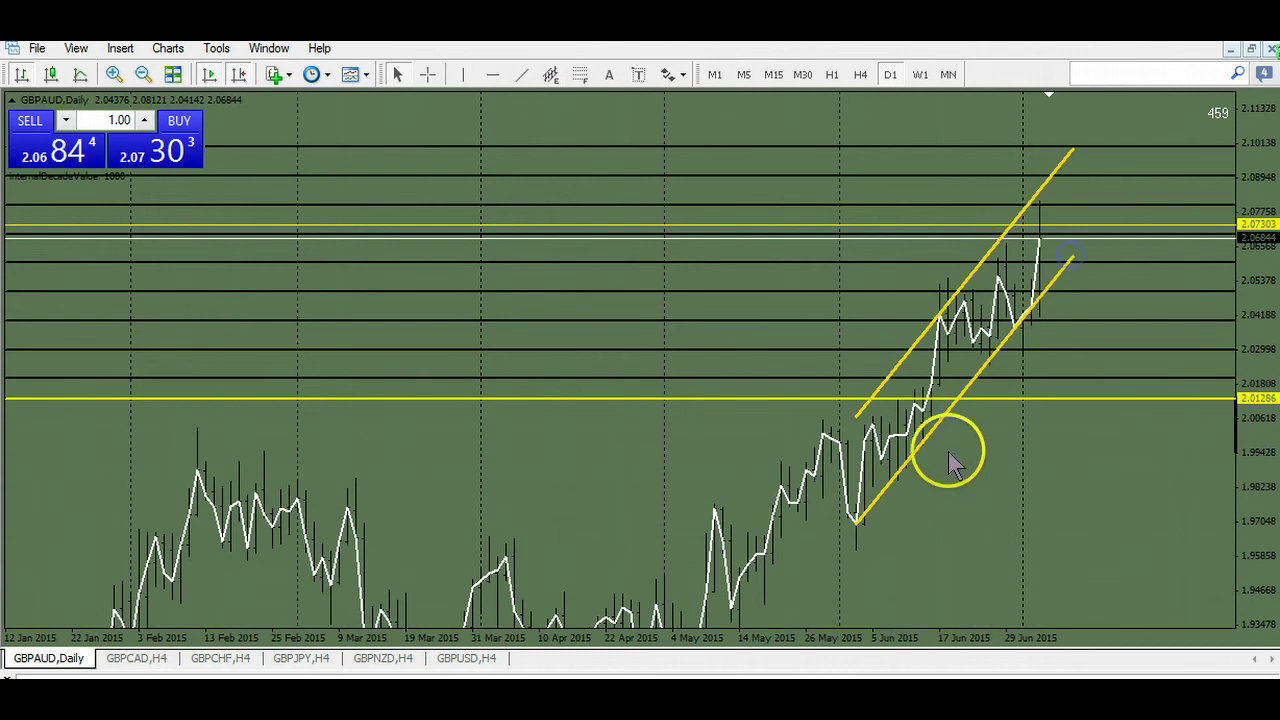
{"action": "left_click_drag", "start_coordinate": [856, 414], "coordinate": [941, 316]}
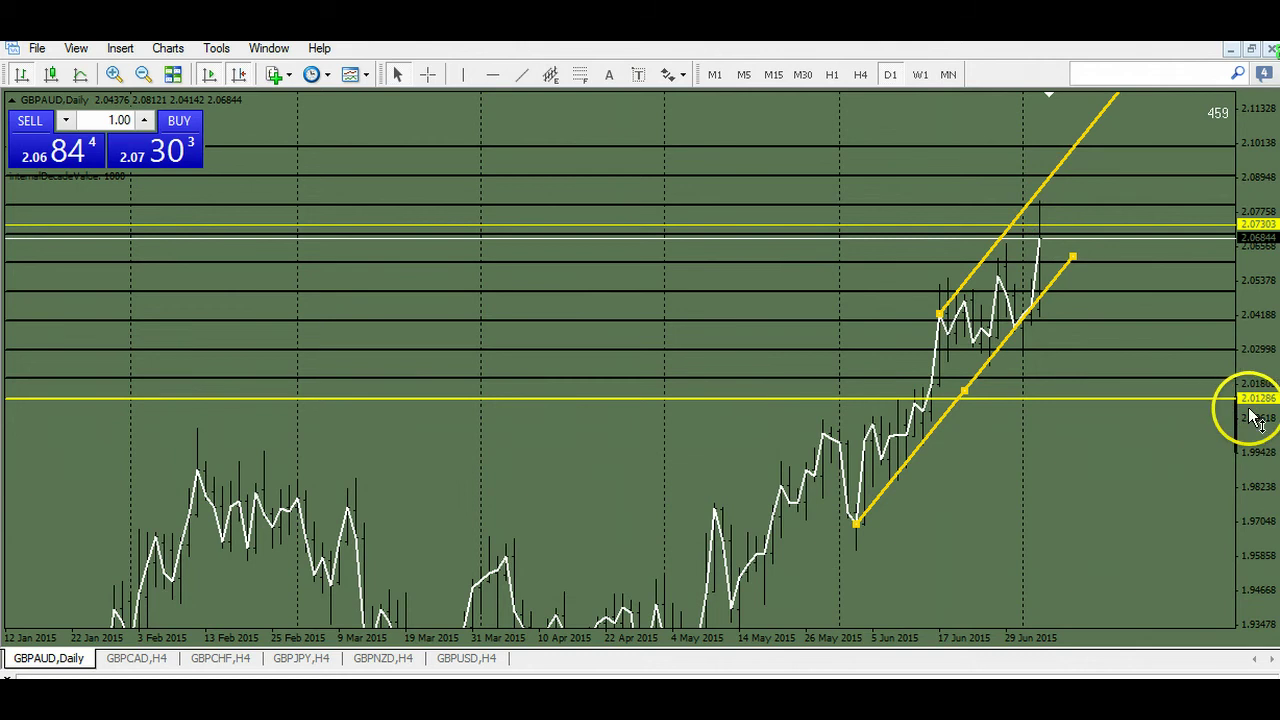
Step: Place horizontal lines on the daily chart at about 1.95912 through the April peak and 1.96879 through the channel's starting low
{"action": "left_click_drag", "start_coordinate": [1249, 409], "coordinate": [1249, 284]}
{"action": "left_click_drag", "start_coordinate": [1140, 364], "coordinate": [990, 544]}
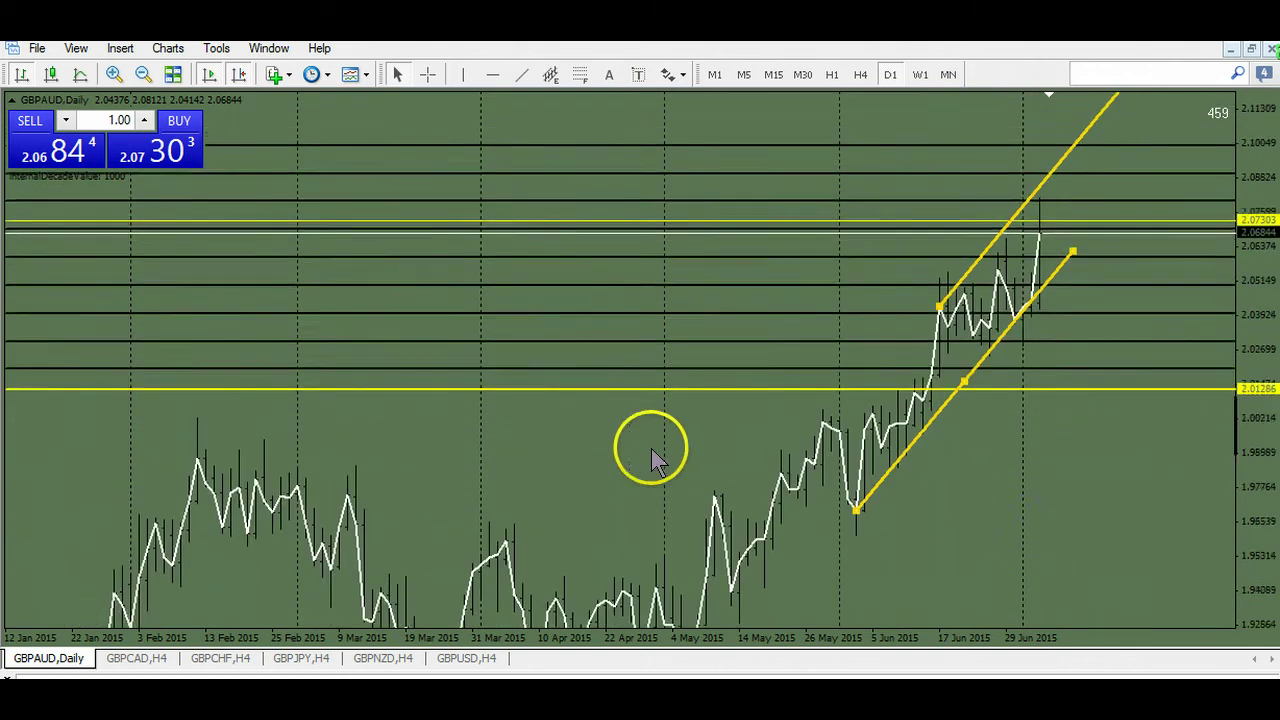
{"action": "left_click_drag", "start_coordinate": [651, 448], "coordinate": [480, 374]}
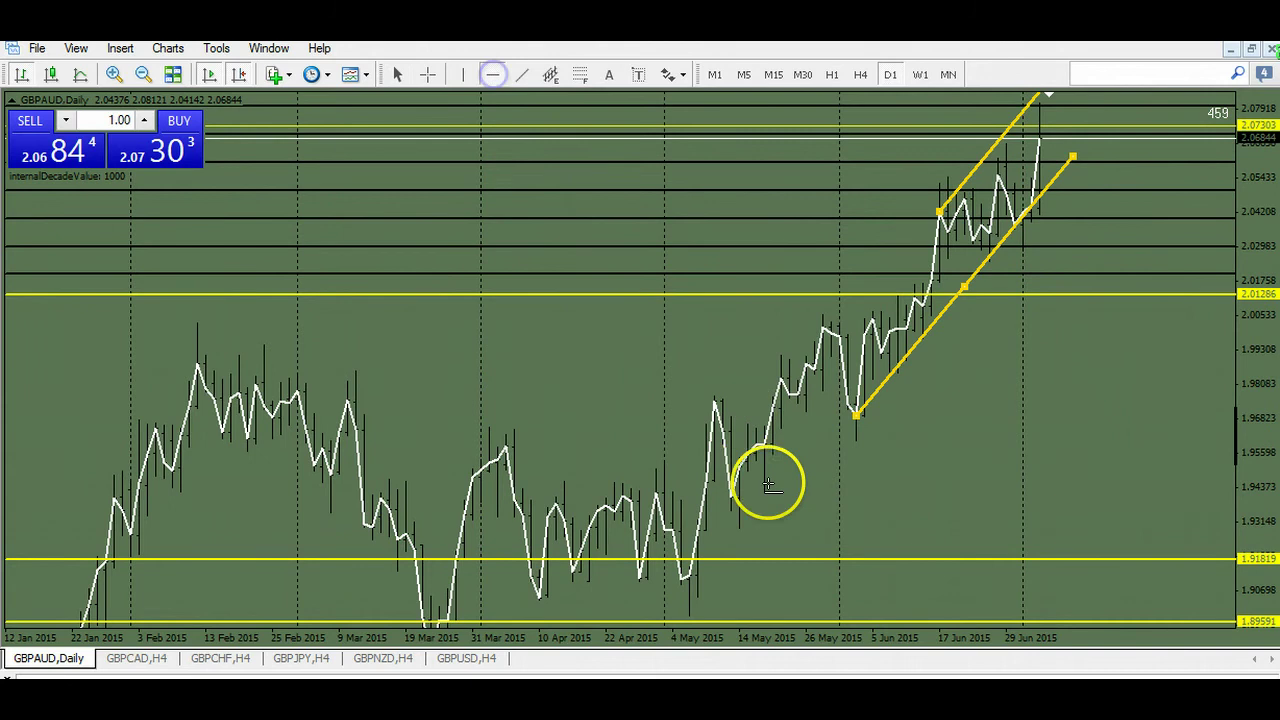
{"action": "left_click", "coordinate": [507, 444]}
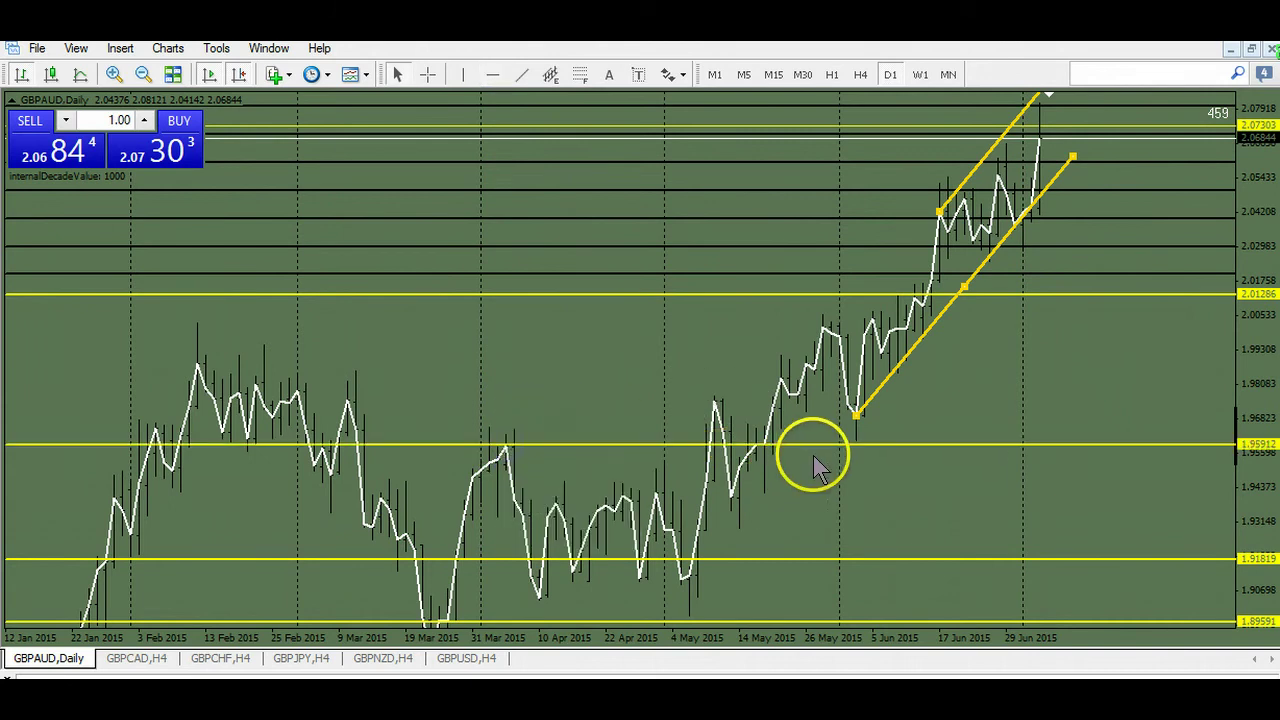
{"action": "left_click_drag", "start_coordinate": [894, 443], "coordinate": [894, 418]}
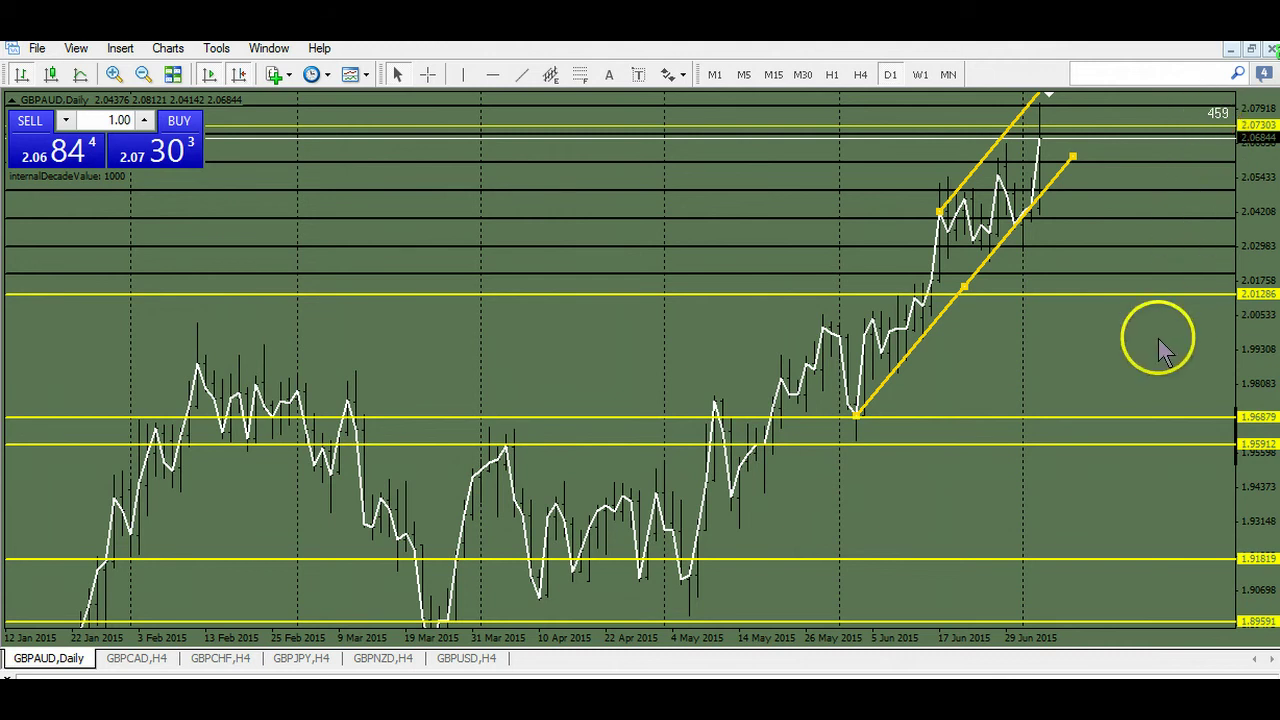
Step: Examine the daily chart's rising channel and the marked horizontal levels below it
{"action": "left_click_drag", "start_coordinate": [1158, 338], "coordinate": [1158, 456]}
{"action": "left_click_drag", "start_coordinate": [1243, 228], "coordinate": [1245, 118]}
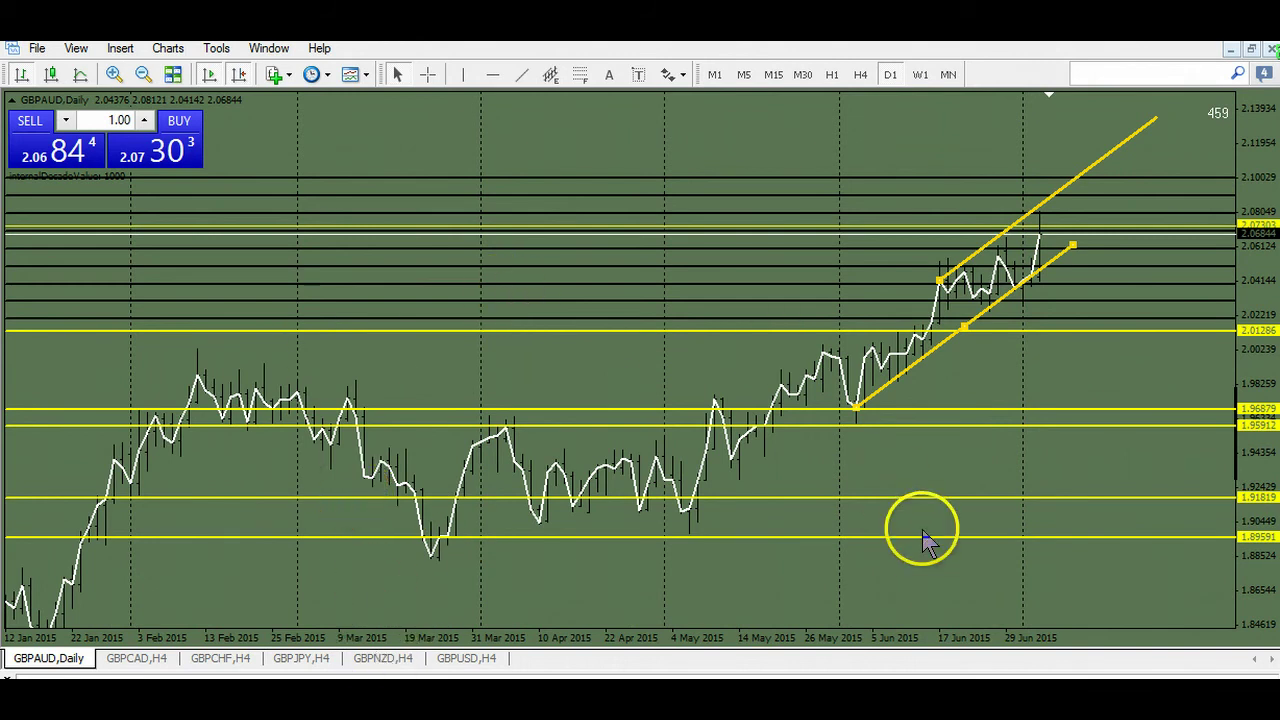
{"action": "left_click_drag", "start_coordinate": [846, 591], "coordinate": [687, 609]}
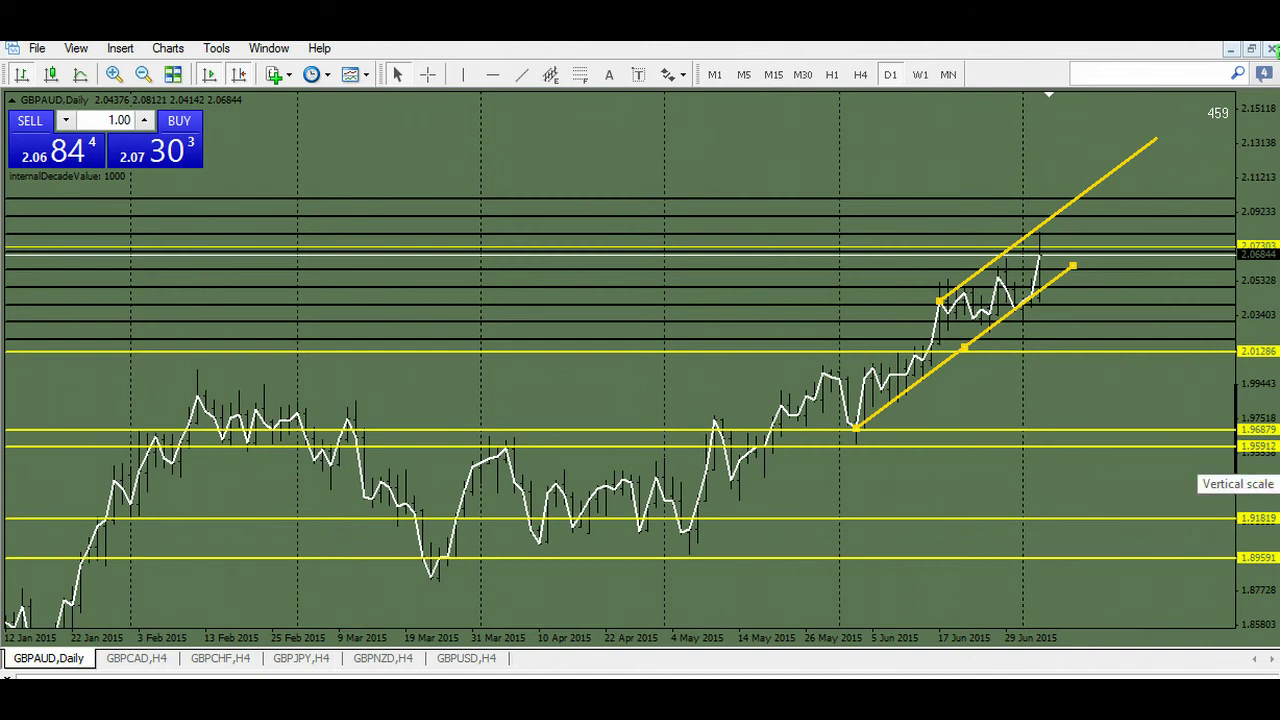
{"action": "left_click_drag", "start_coordinate": [1257, 432], "coordinate": [1075, 418]}
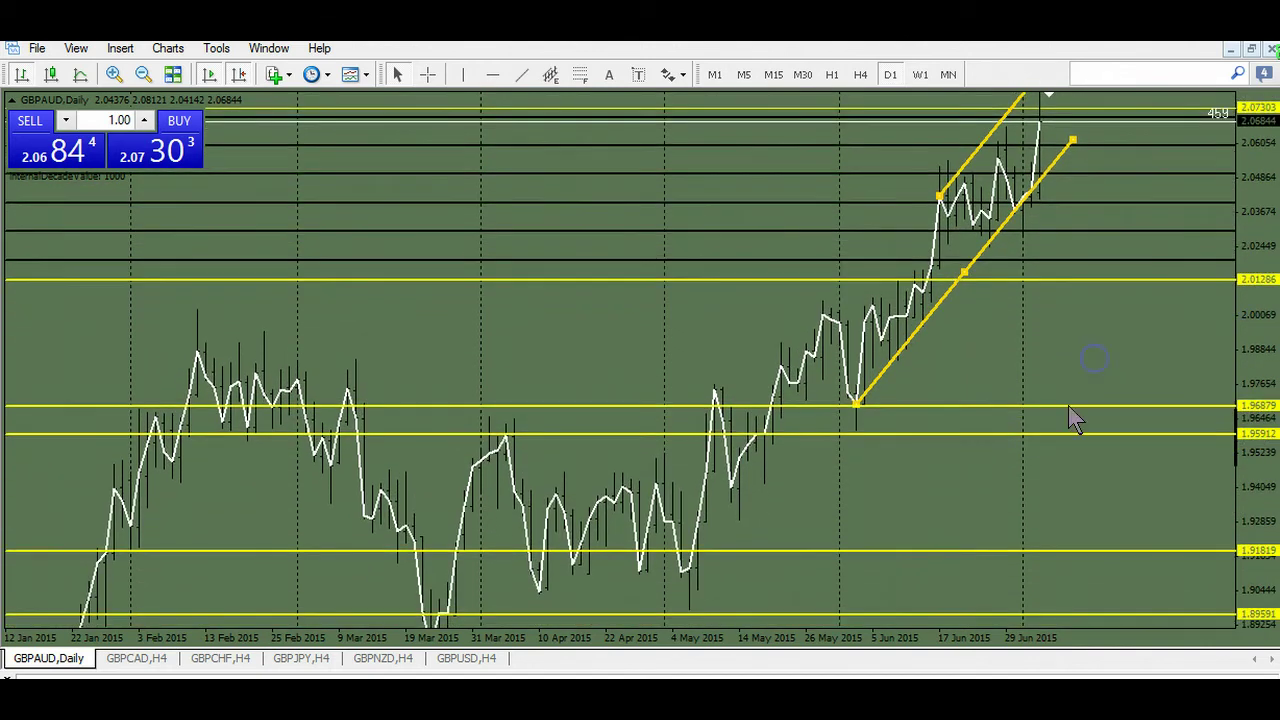
{"action": "left_click", "coordinate": [984, 523]}
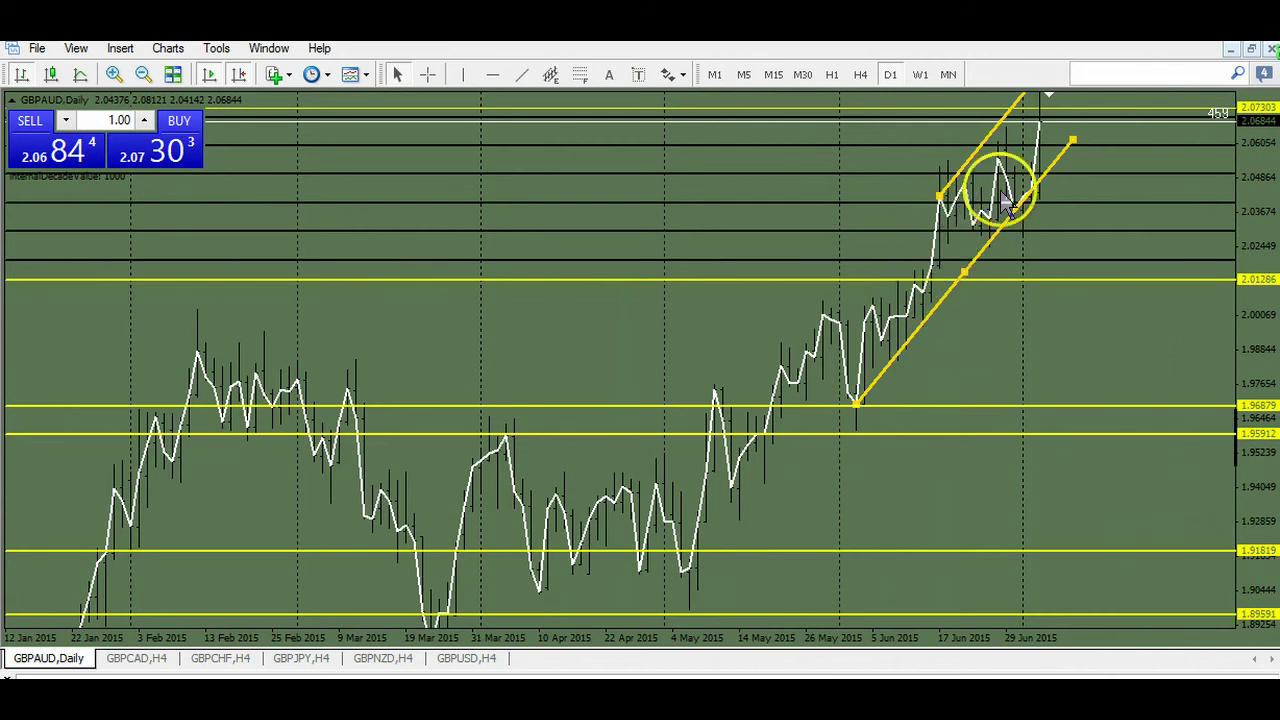
{"action": "left_click_drag", "start_coordinate": [1052, 350], "coordinate": [951, 363]}
{"action": "left_click_drag", "start_coordinate": [986, 417], "coordinate": [935, 249]}
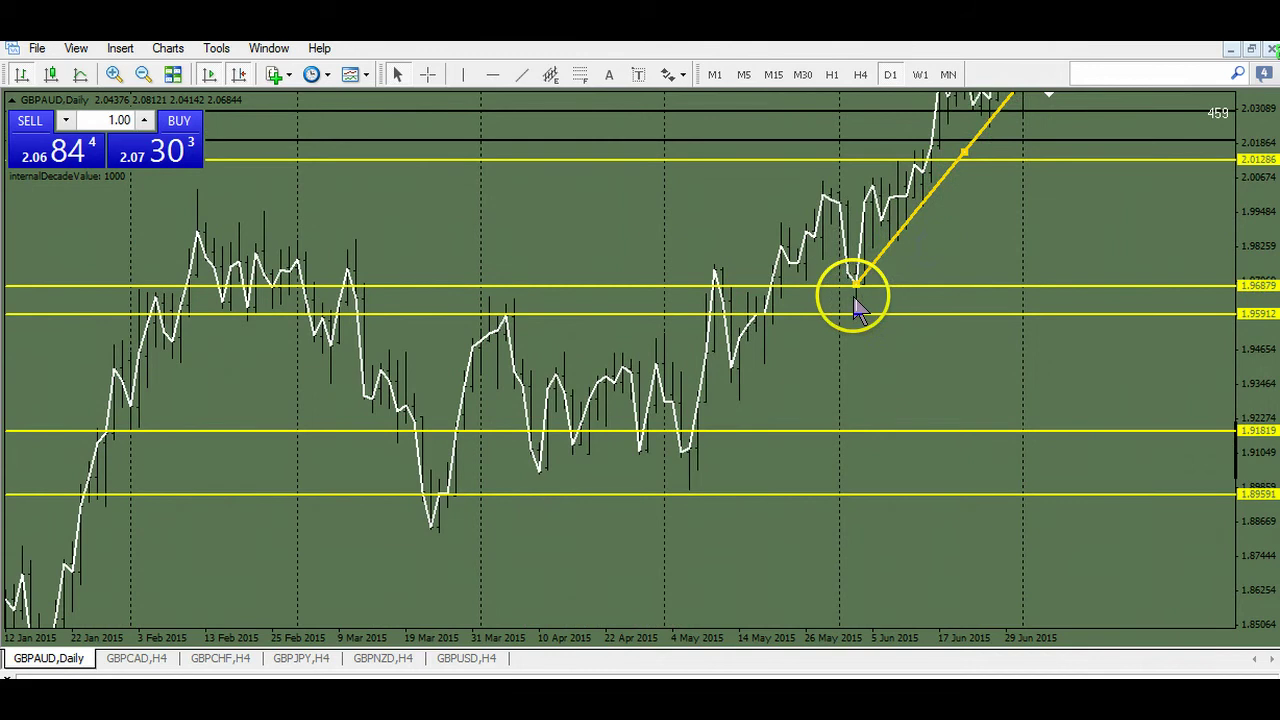
Step: Re-anchor the daily chart's rising channel so its lower line runs from the early May low through the early June low and its upper line from the May peak
{"action": "left_click_drag", "start_coordinate": [853, 296], "coordinate": [688, 449]}
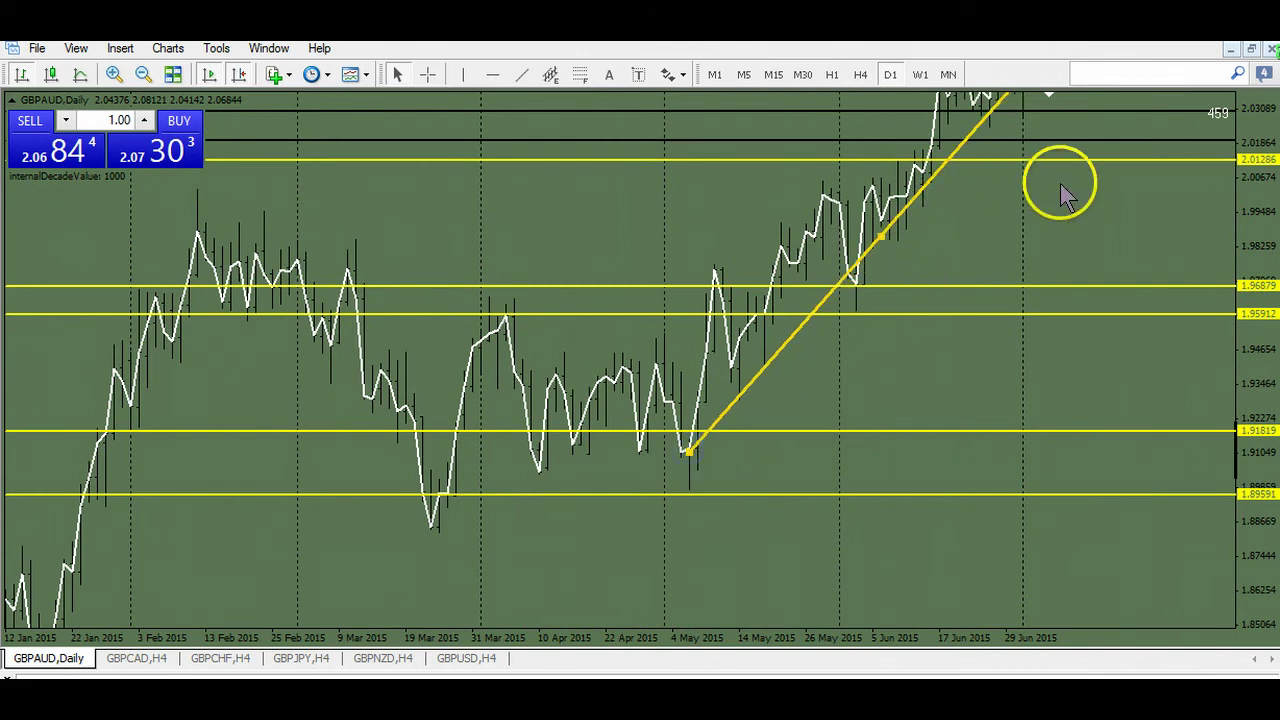
{"action": "left_click_drag", "start_coordinate": [1062, 184], "coordinate": [1050, 268]}
{"action": "left_click_drag", "start_coordinate": [1072, 105], "coordinate": [1026, 204]}
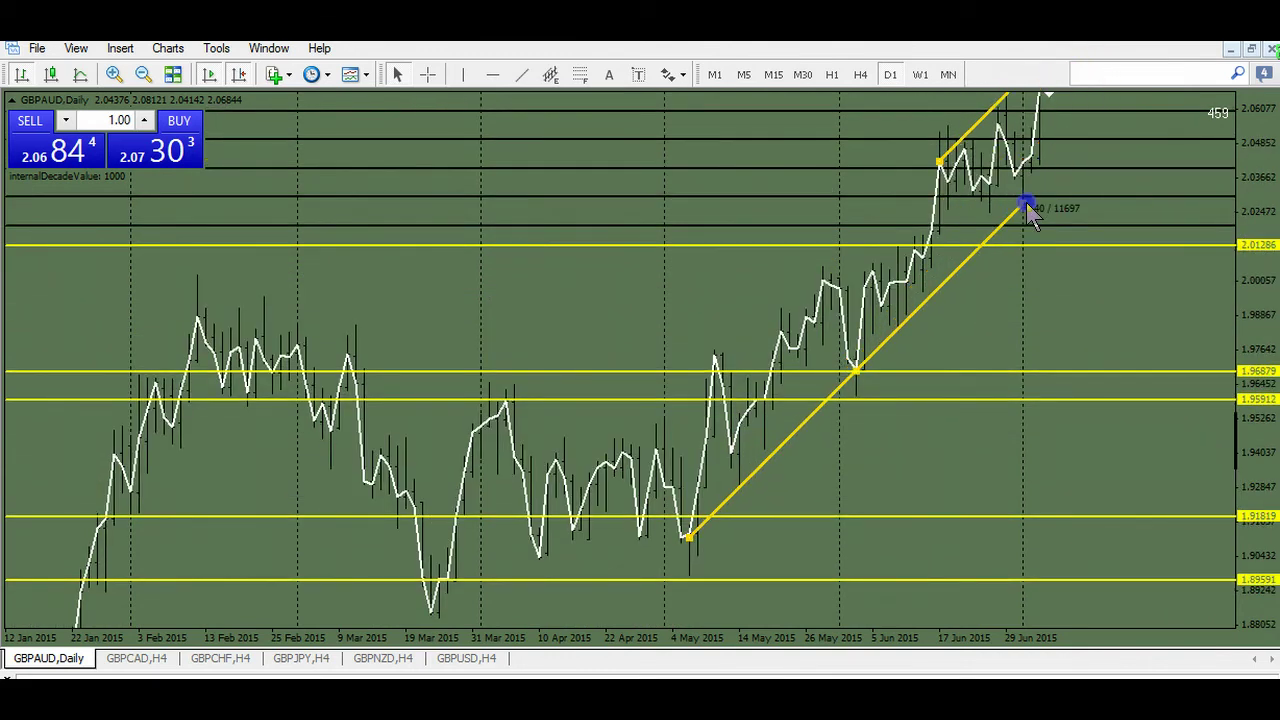
{"action": "left_click_drag", "start_coordinate": [945, 168], "coordinate": [713, 368]}
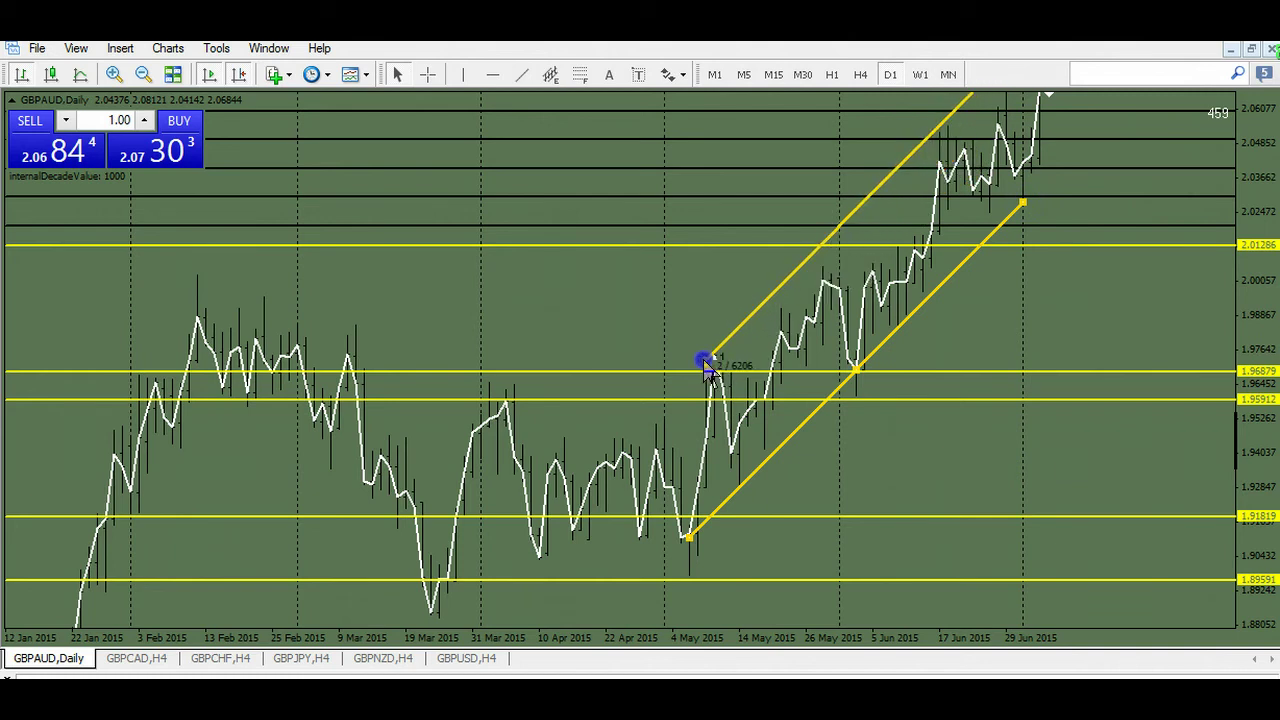
{"action": "left_click_drag", "start_coordinate": [1035, 450], "coordinate": [760, 372]}
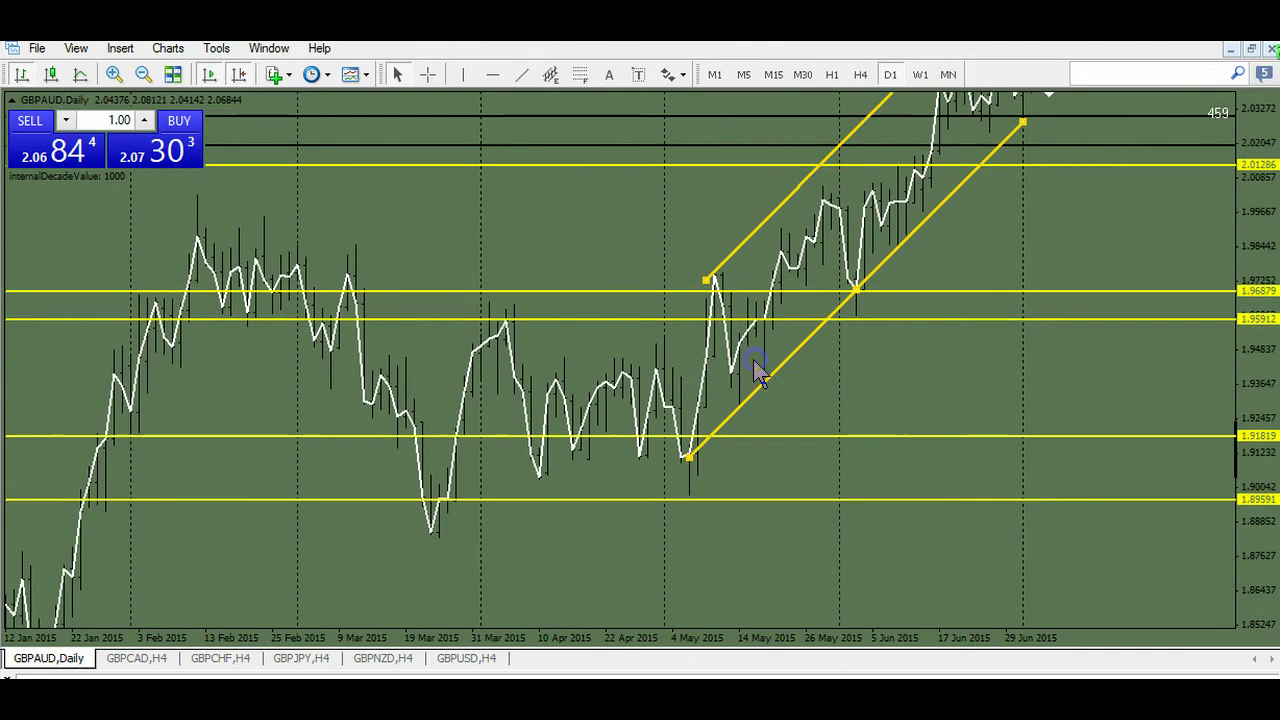
Step: Draw rising trendlines on the daily chart from the early May low to the late May peak and from the late March low through the early May low
{"action": "left_click", "coordinate": [520, 76]}
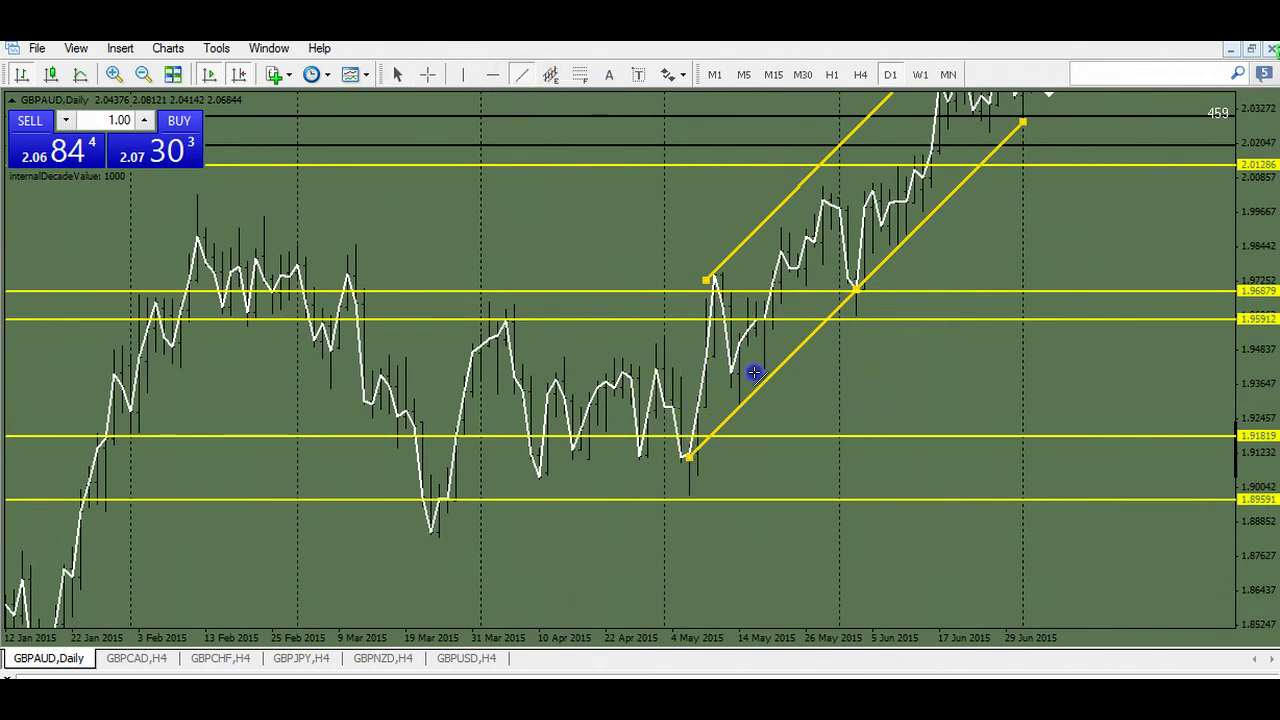
{"action": "left_click_drag", "start_coordinate": [755, 372], "coordinate": [828, 205]}
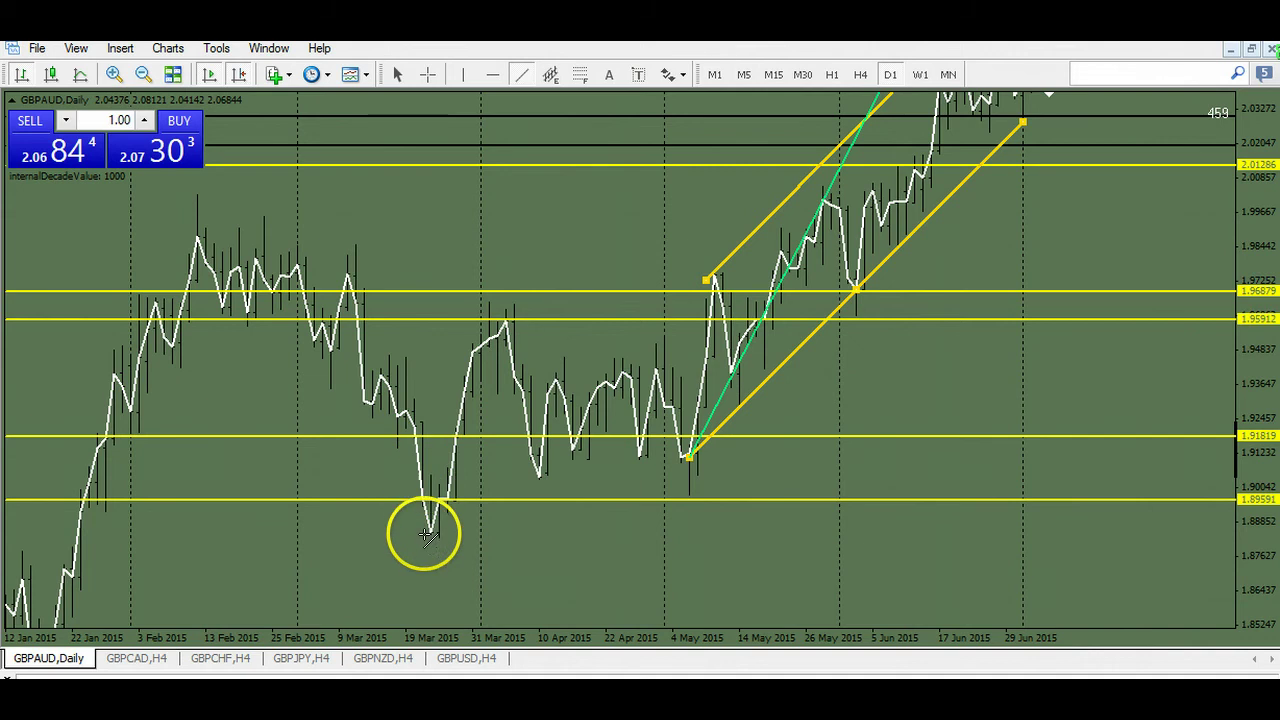
{"action": "mouse_move", "coordinate": [432, 532]}
{"action": "left_mouse_down"}
{"action": "mouse_move", "coordinate": [817, 400]}
{"action": "mouse_move", "coordinate": [820, 413]}
{"action": "left_mouse_up"}
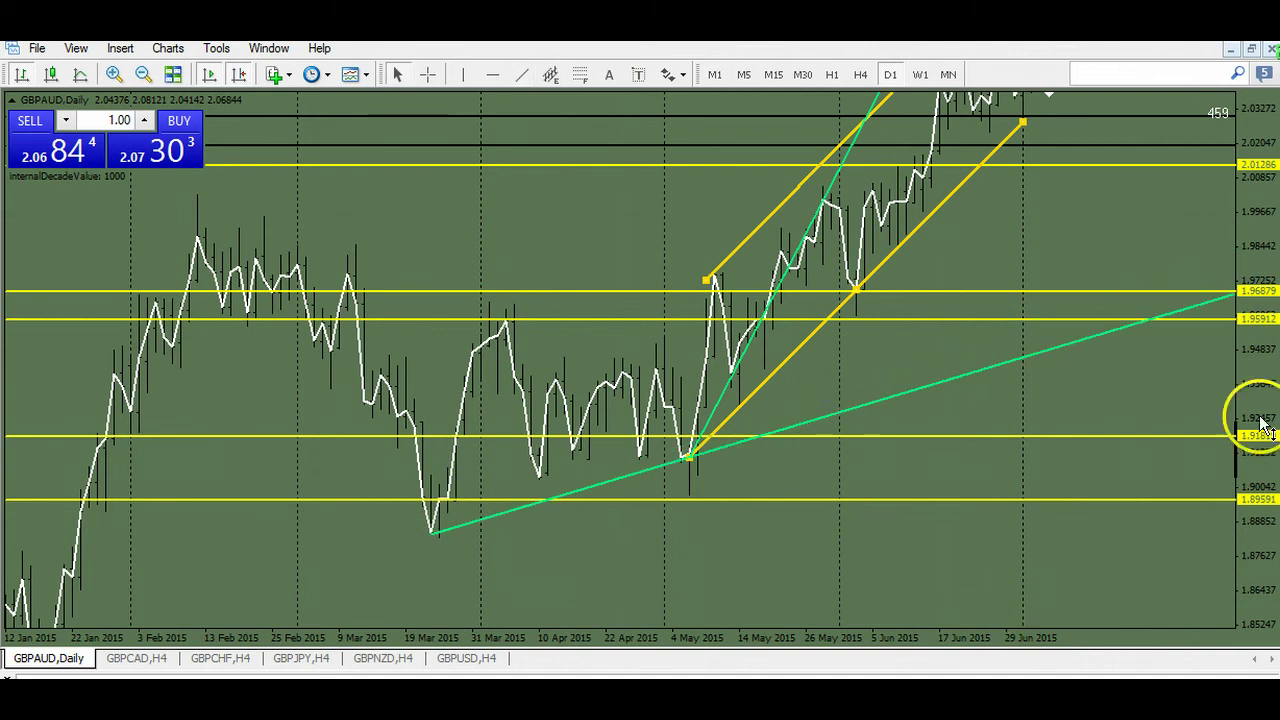
{"action": "left_click_drag", "start_coordinate": [1248, 470], "coordinate": [1006, 468]}
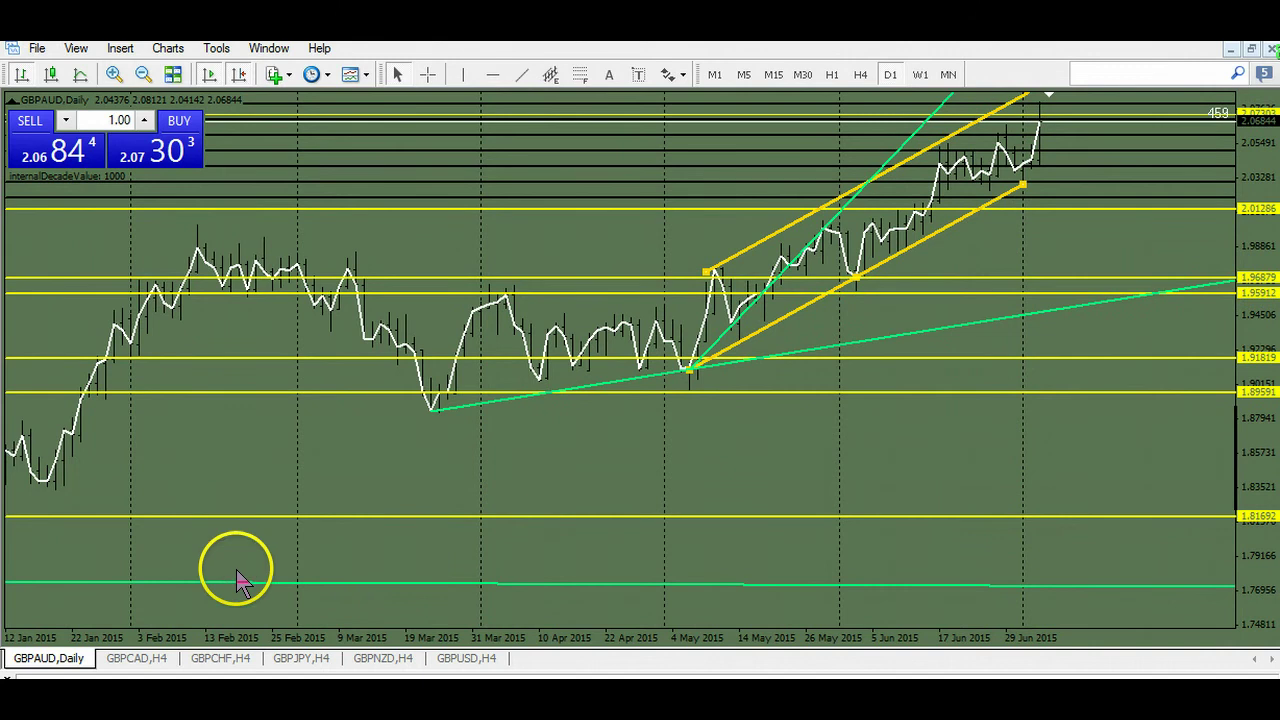
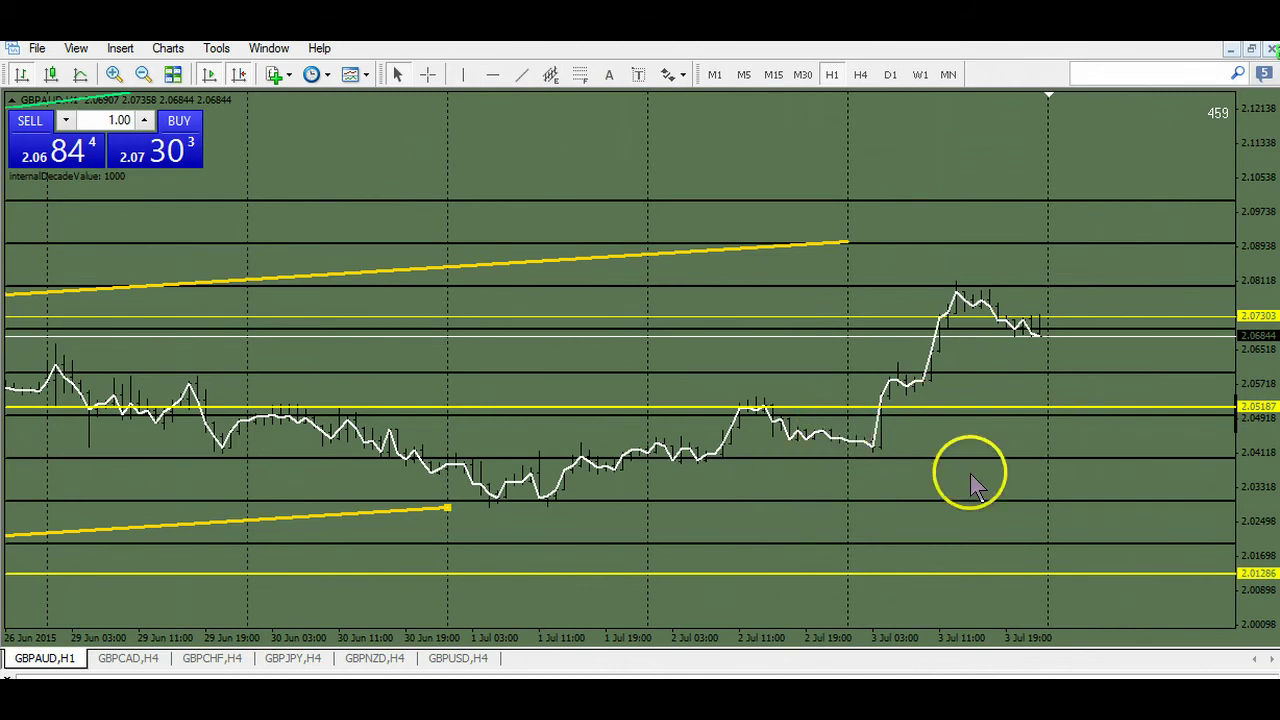
Step: On the GBPAUD hourly chart, move the 2.05187 horizontal line down to about 2.03676
{"action": "left_click_drag", "start_coordinate": [983, 480], "coordinate": [759, 342]}
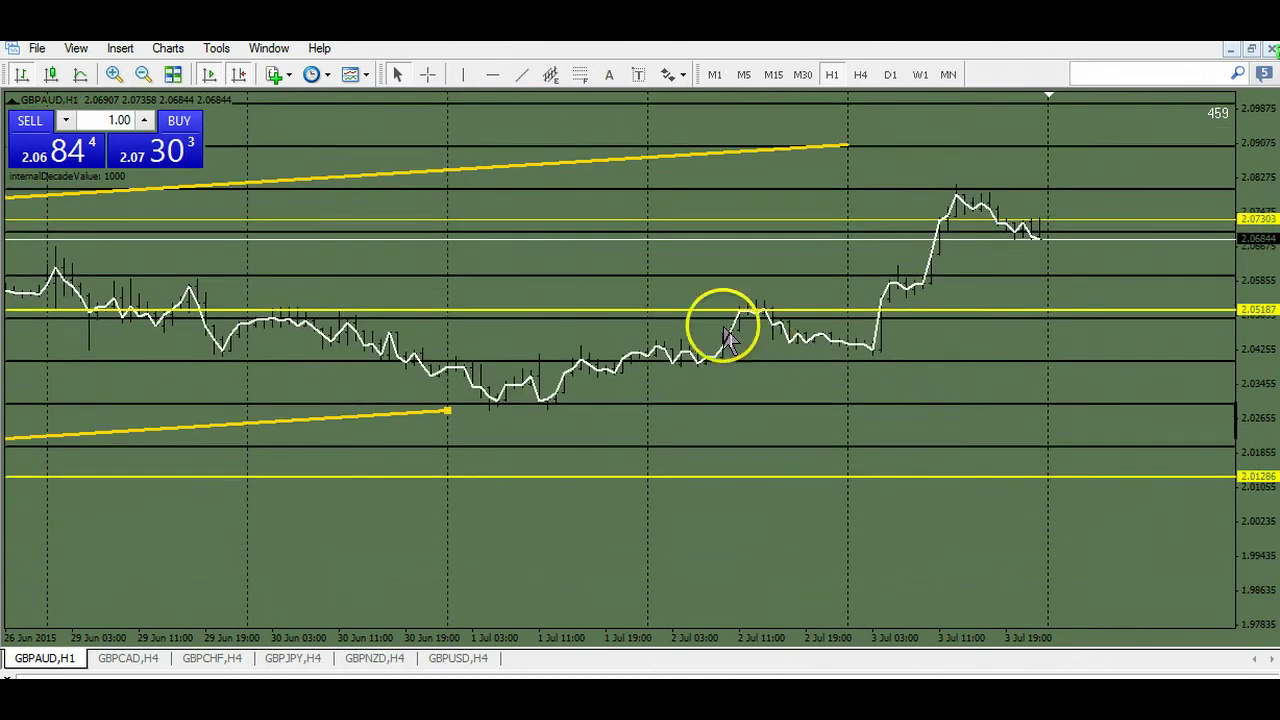
{"action": "left_click_drag", "start_coordinate": [768, 439], "coordinate": [752, 409]}
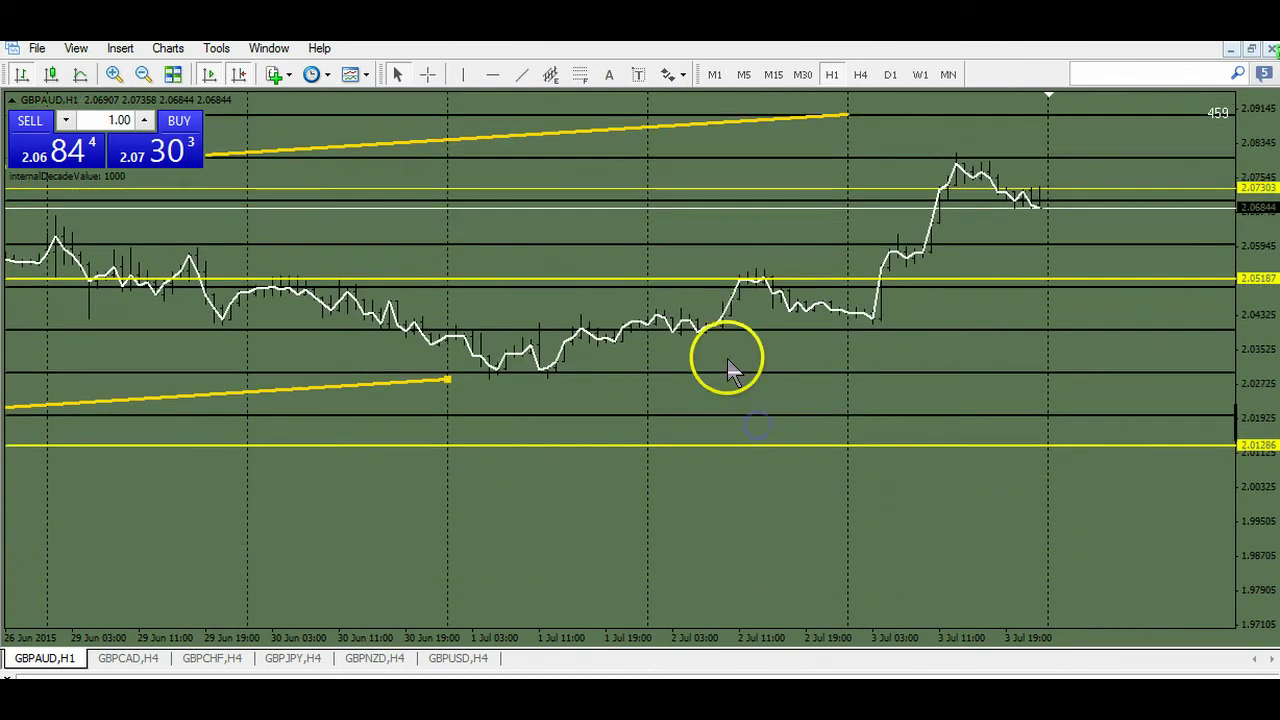
{"action": "left_click", "coordinate": [694, 280]}
{"action": "left_click_drag", "start_coordinate": [694, 280], "coordinate": [689, 343]}
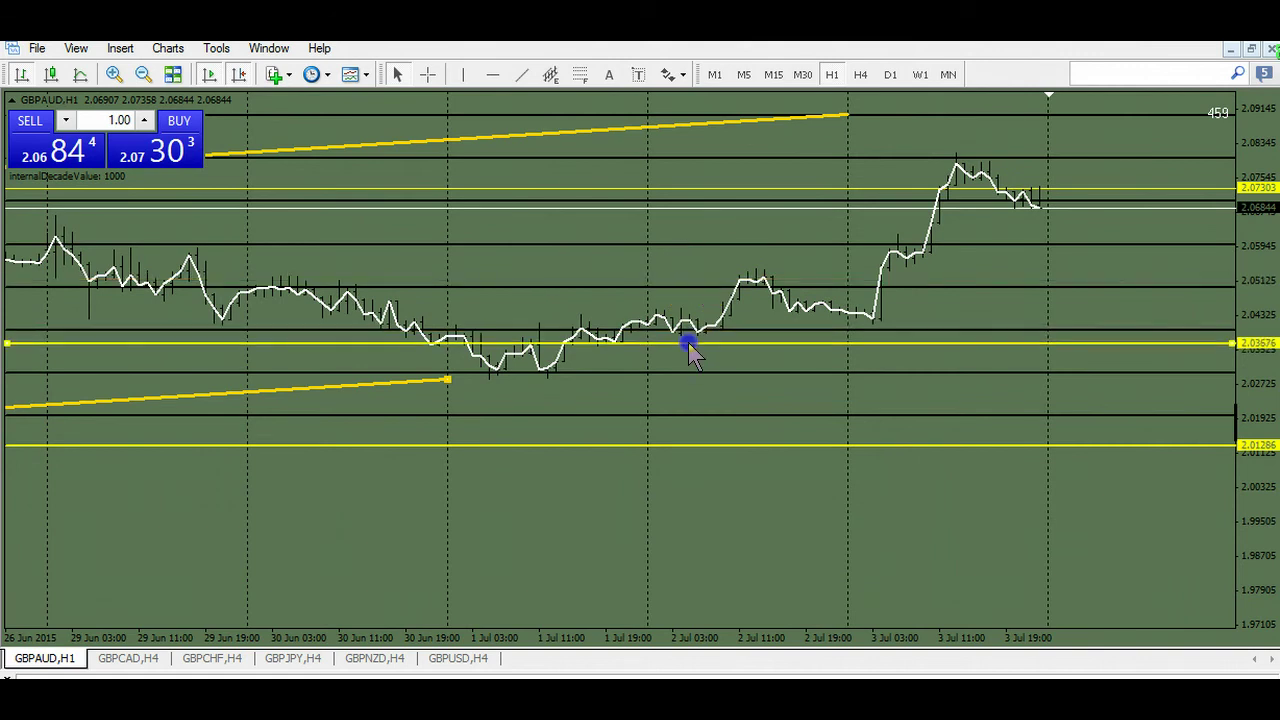
{"action": "left_click", "coordinate": [876, 400]}
{"action": "left_click_drag", "start_coordinate": [1261, 432], "coordinate": [889, 541]}
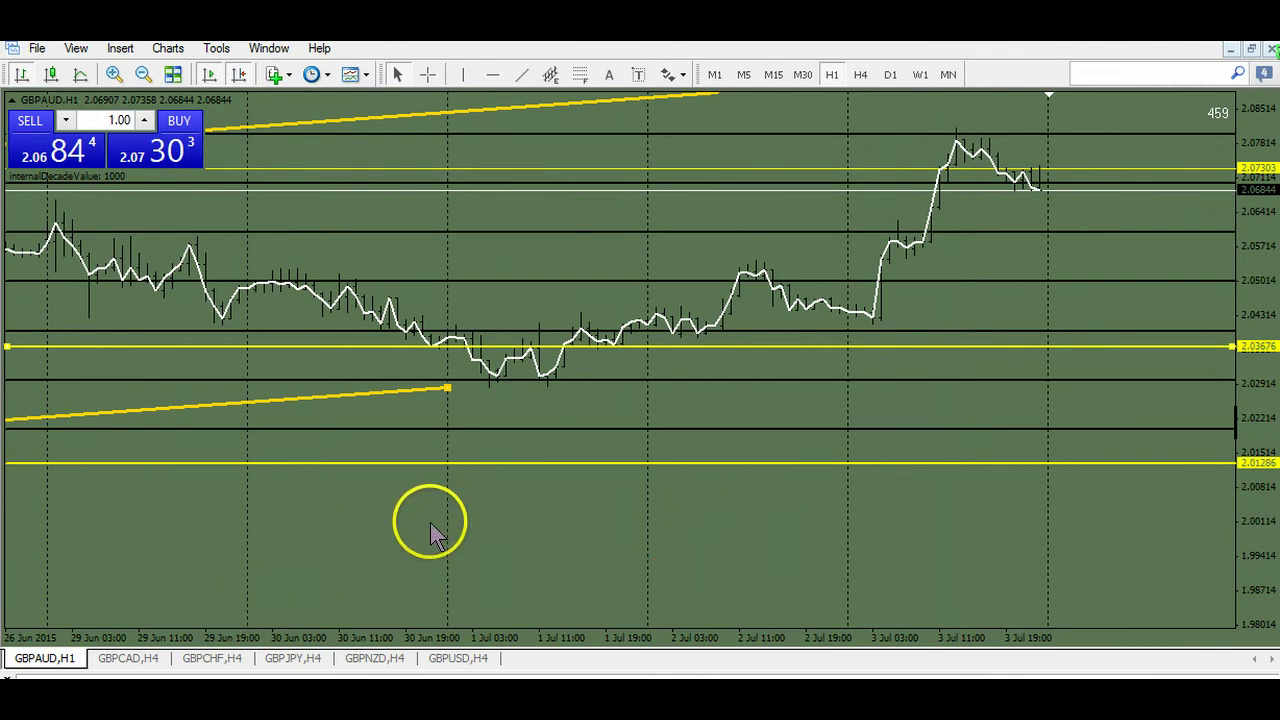
Step: Open the GBPCAD H4 chart and draw a rising equidistant channel from the June low along the late June low
{"action": "left_click", "coordinate": [139, 662]}
{"action": "left_click_drag", "start_coordinate": [535, 452], "coordinate": [541, 452]}
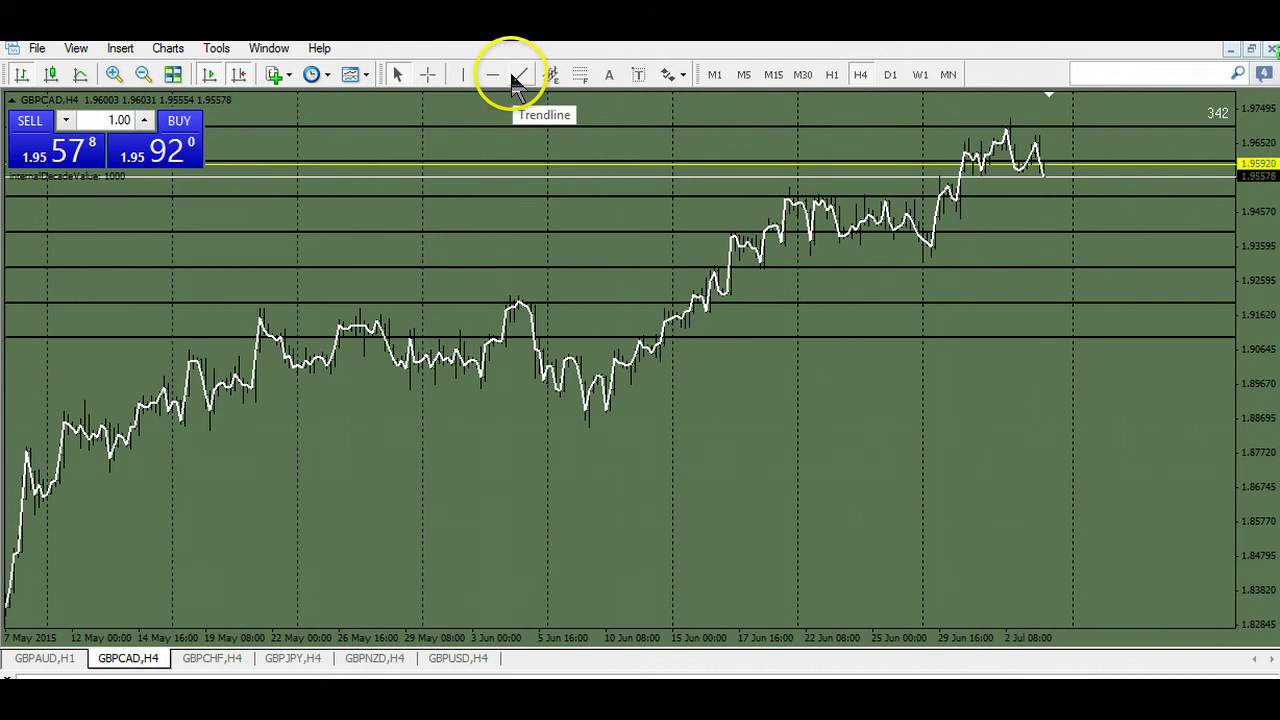
{"action": "left_click", "coordinate": [550, 74]}
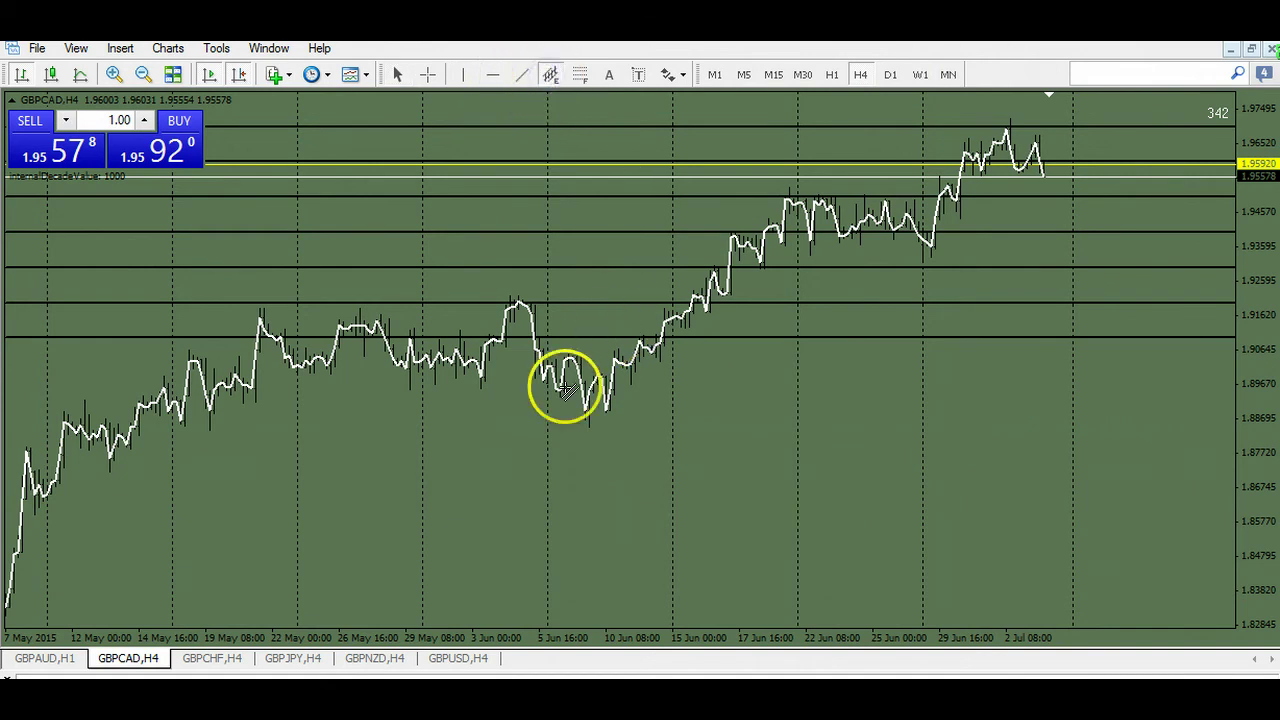
{"action": "left_click_drag", "start_coordinate": [595, 410], "coordinate": [1116, 153]}
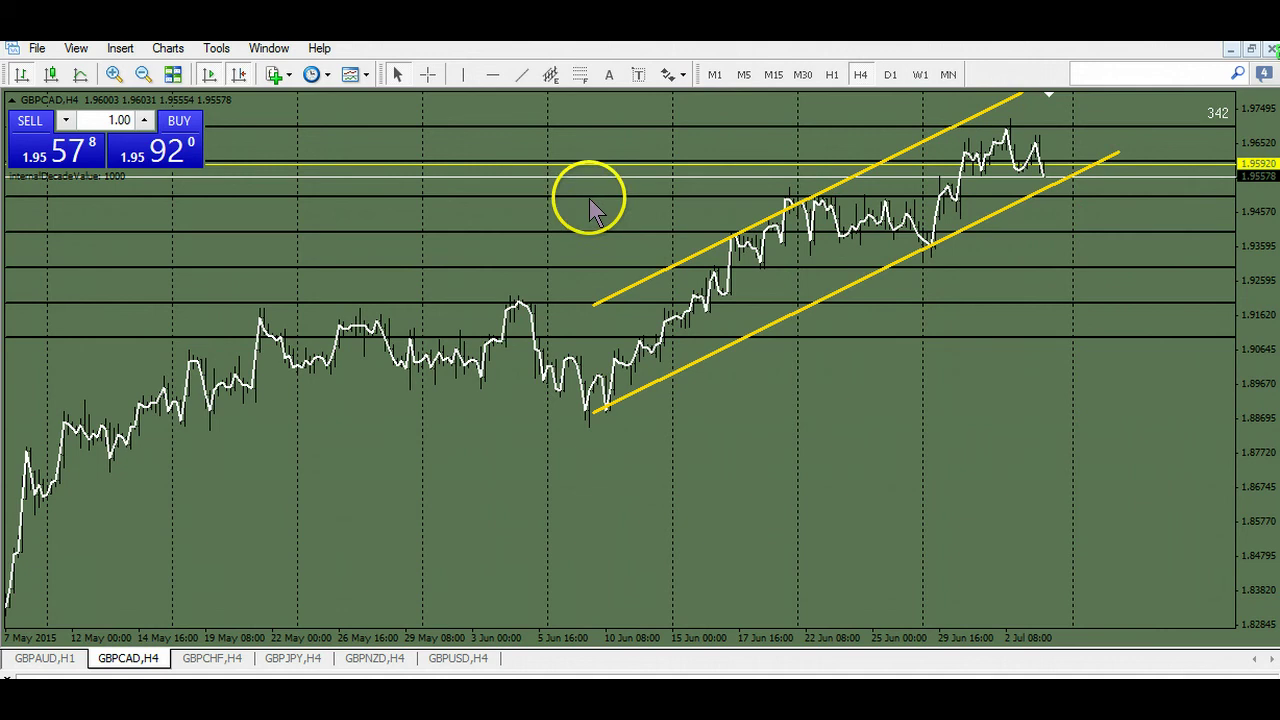
Step: View GBPCAD on the daily timeframe, switch it to monthly, and delete the drawn channel
{"action": "left_click", "coordinate": [890, 74]}
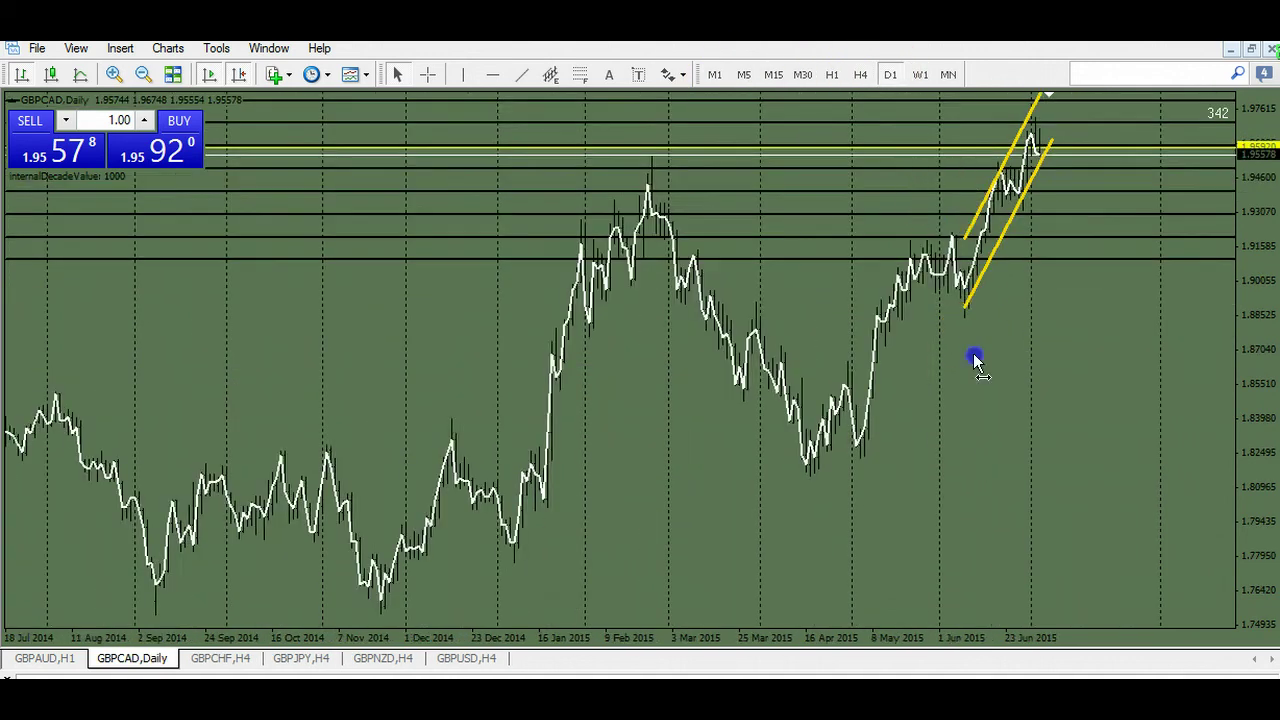
{"action": "left_click_drag", "start_coordinate": [1243, 370], "coordinate": [1080, 434]}
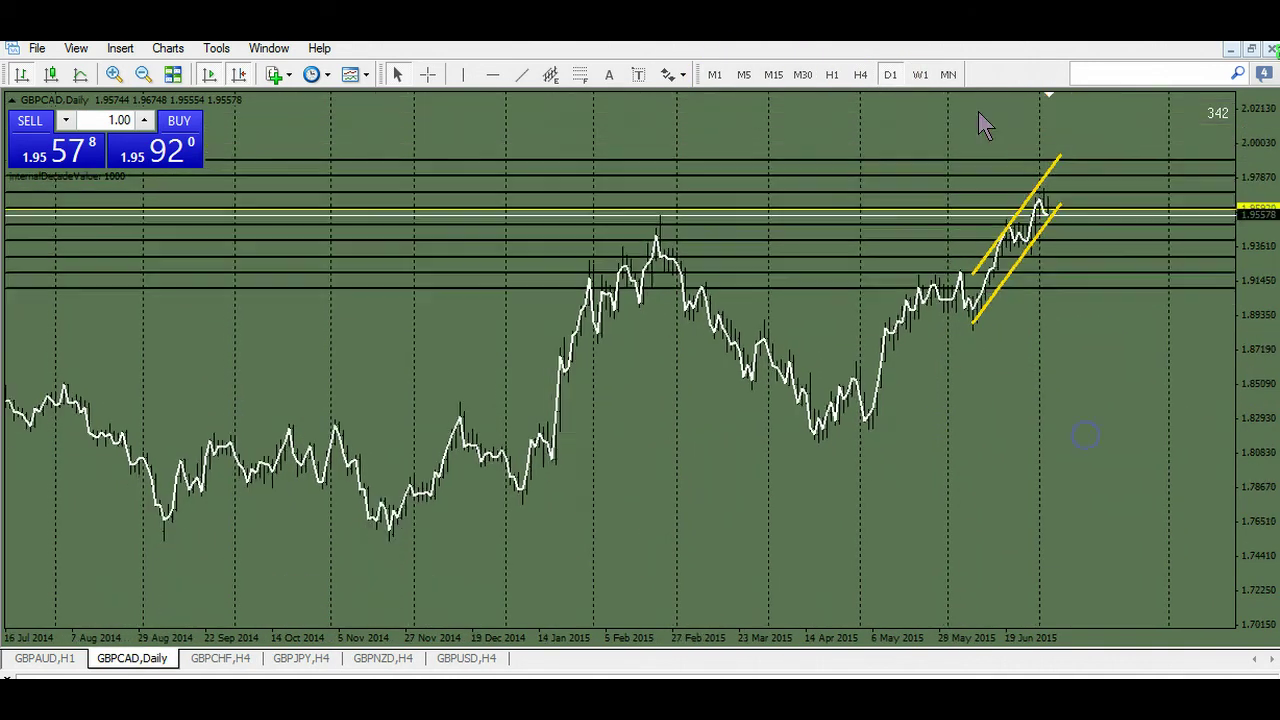
{"action": "left_click", "coordinate": [947, 76]}
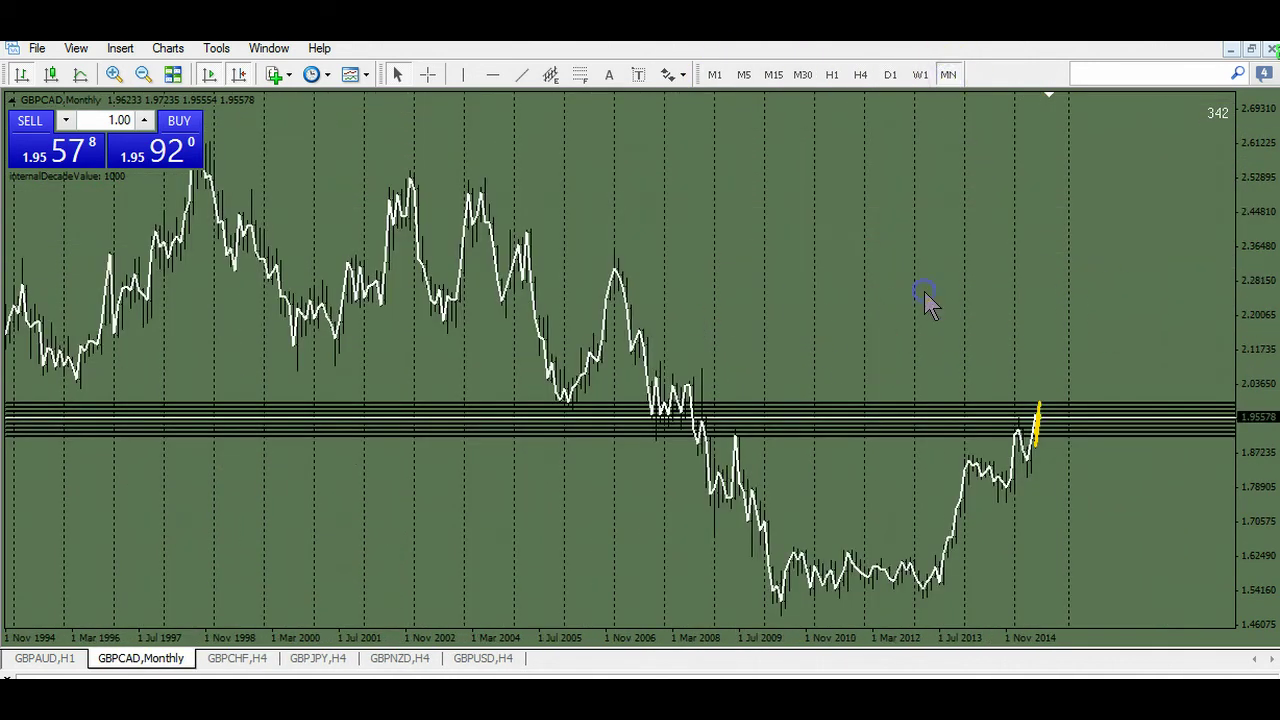
{"action": "left_click", "coordinate": [938, 242]}
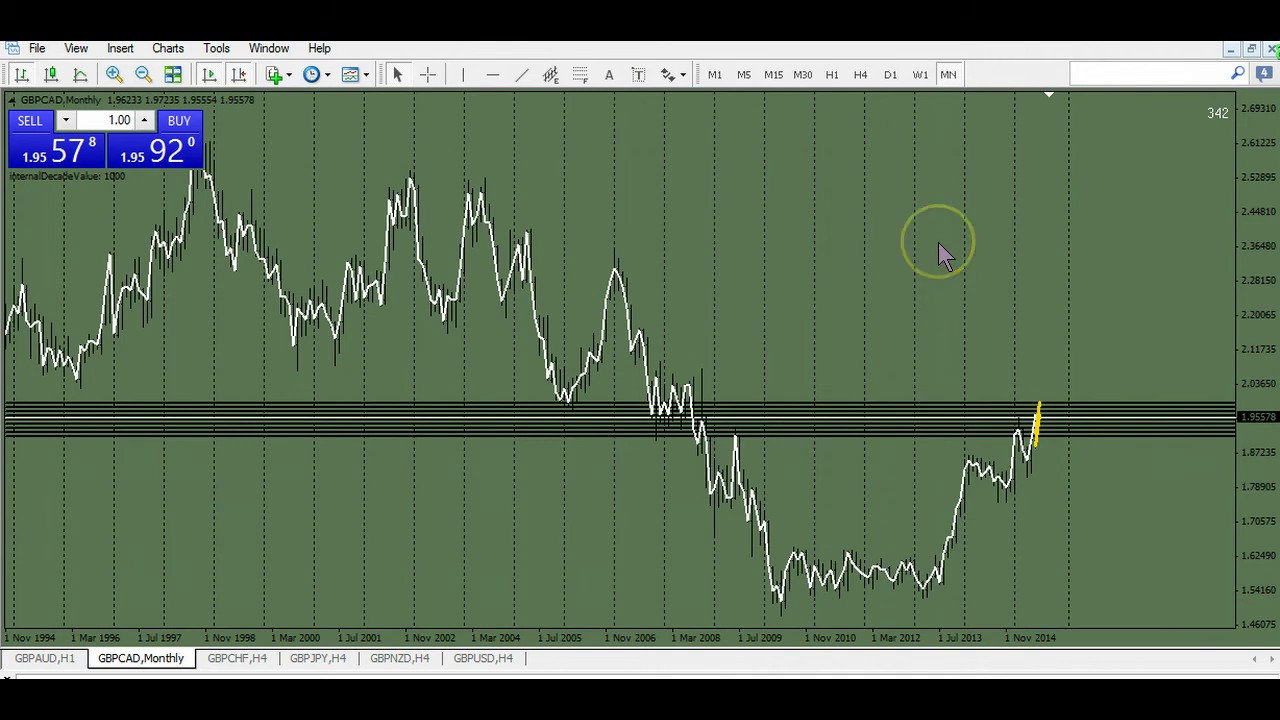
{"action": "key", "text": "Delete"}
Step: Enable Scale fix in the GBPCAD chart's common properties
{"action": "right_click", "coordinate": [938, 242]}
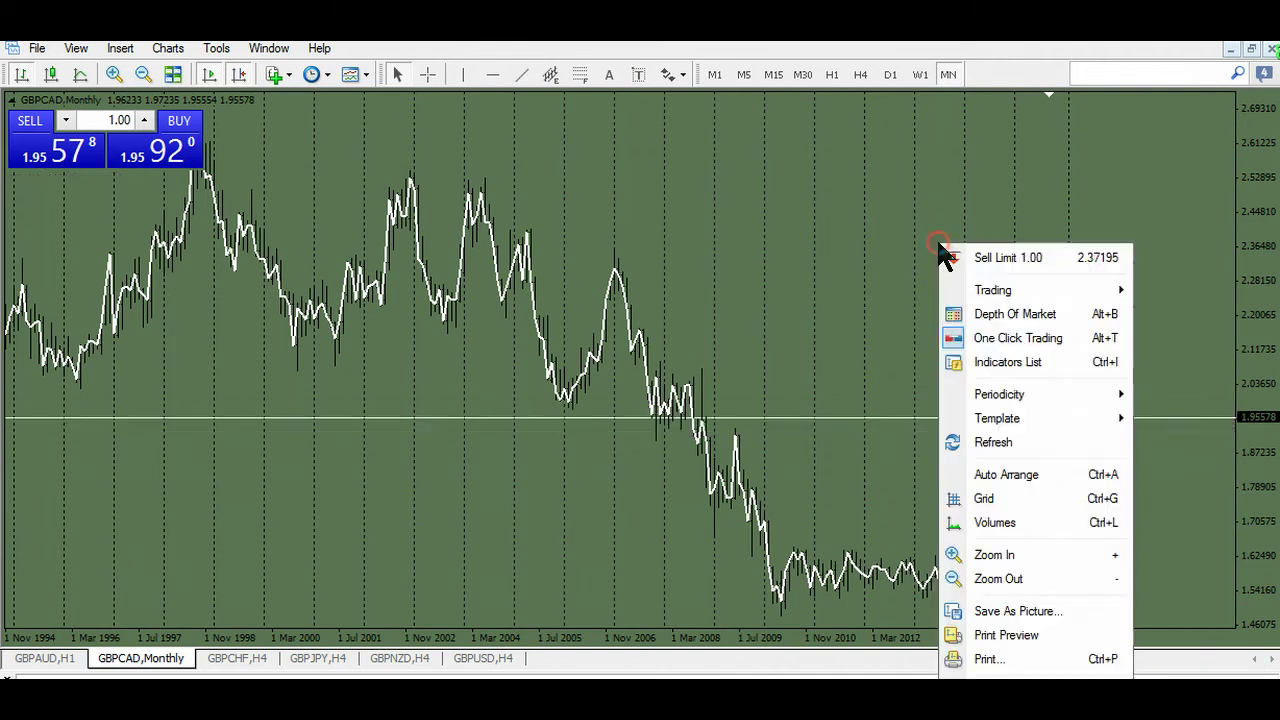
{"action": "left_click", "coordinate": [1000, 688]}
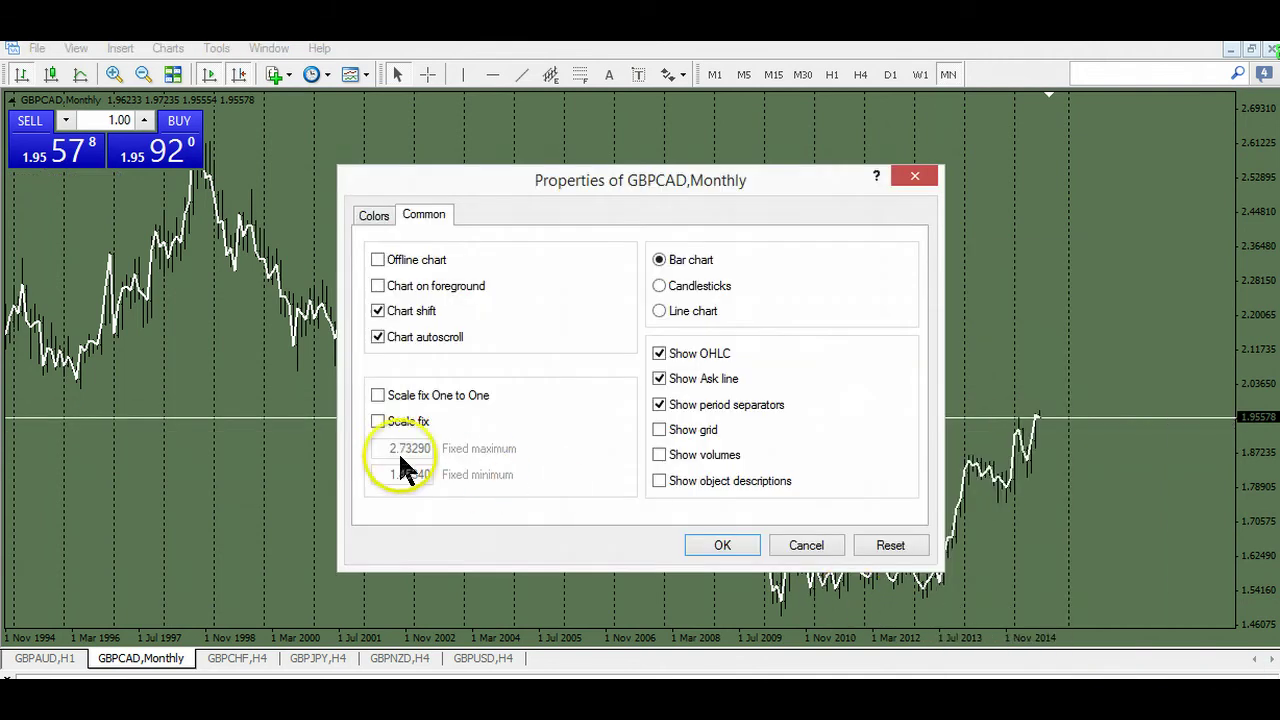
{"action": "left_click", "coordinate": [377, 422]}
{"action": "left_click", "coordinate": [722, 544]}
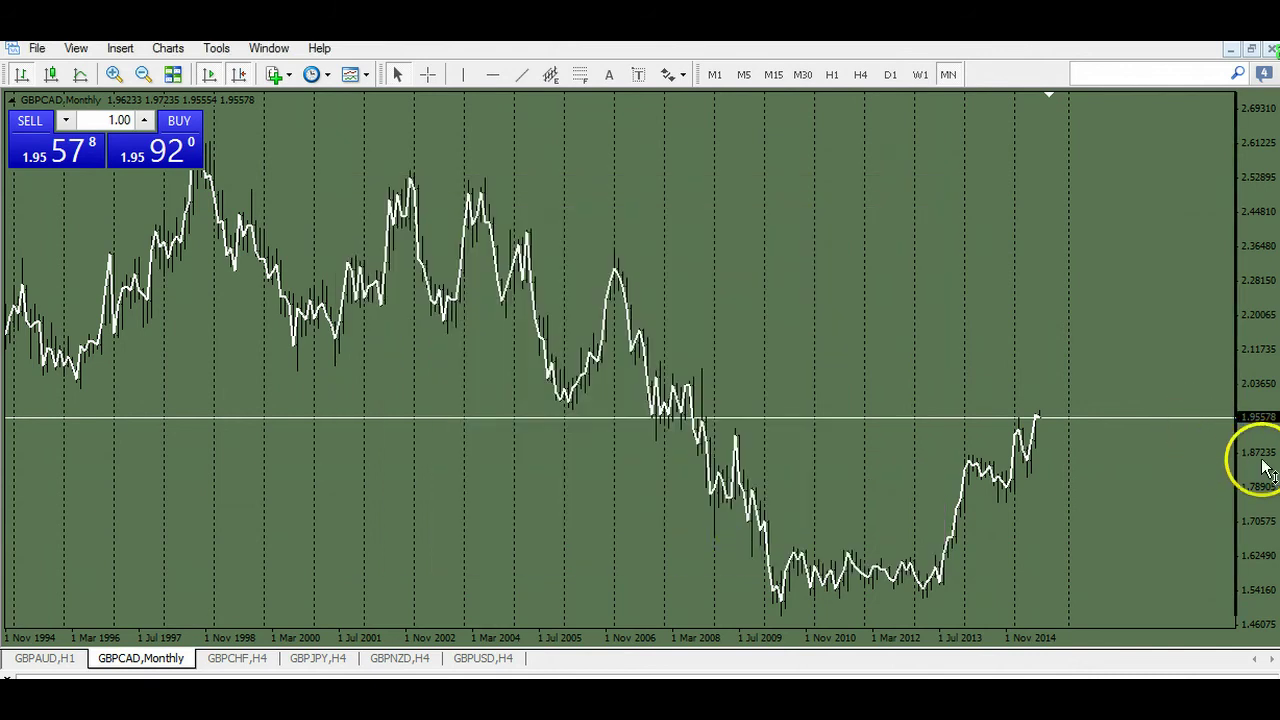
Step: Place a horizontal line at about 1.96342 on the GBPCAD monthly chart through the closing lows before the 2008 drop
{"action": "left_click_drag", "start_coordinate": [1257, 457], "coordinate": [1003, 137]}
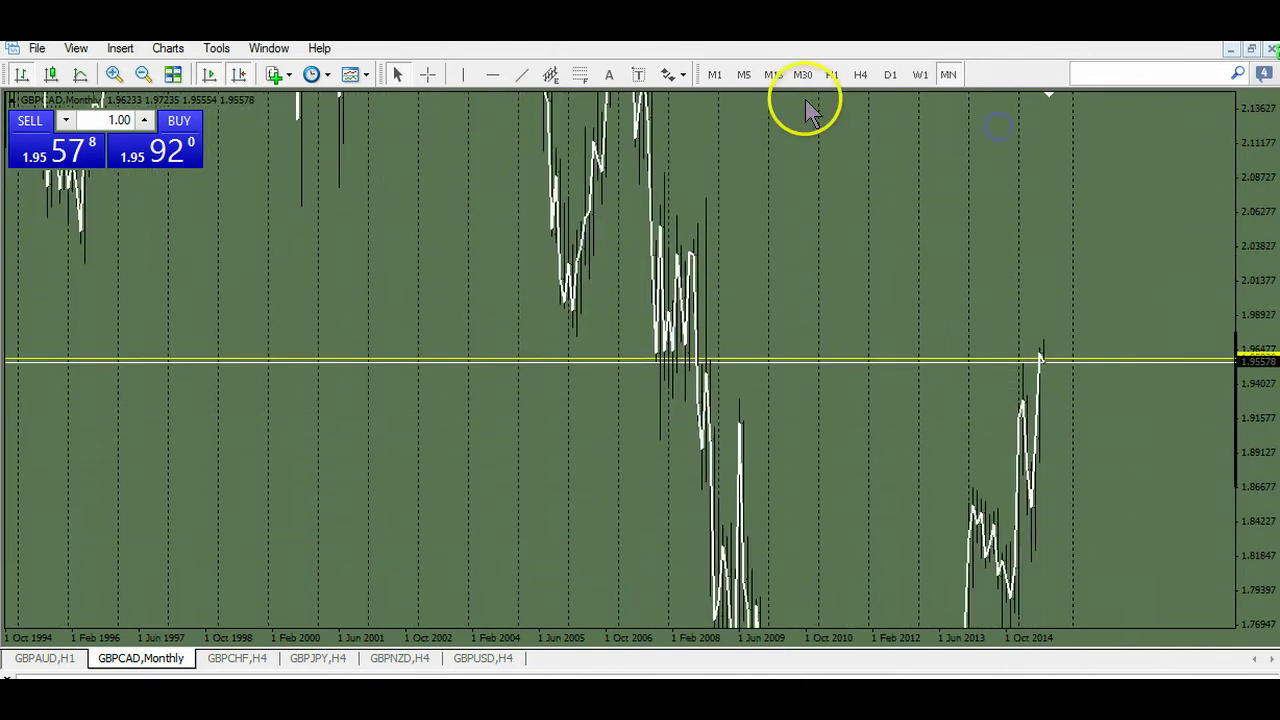
{"action": "left_click", "coordinate": [492, 75]}
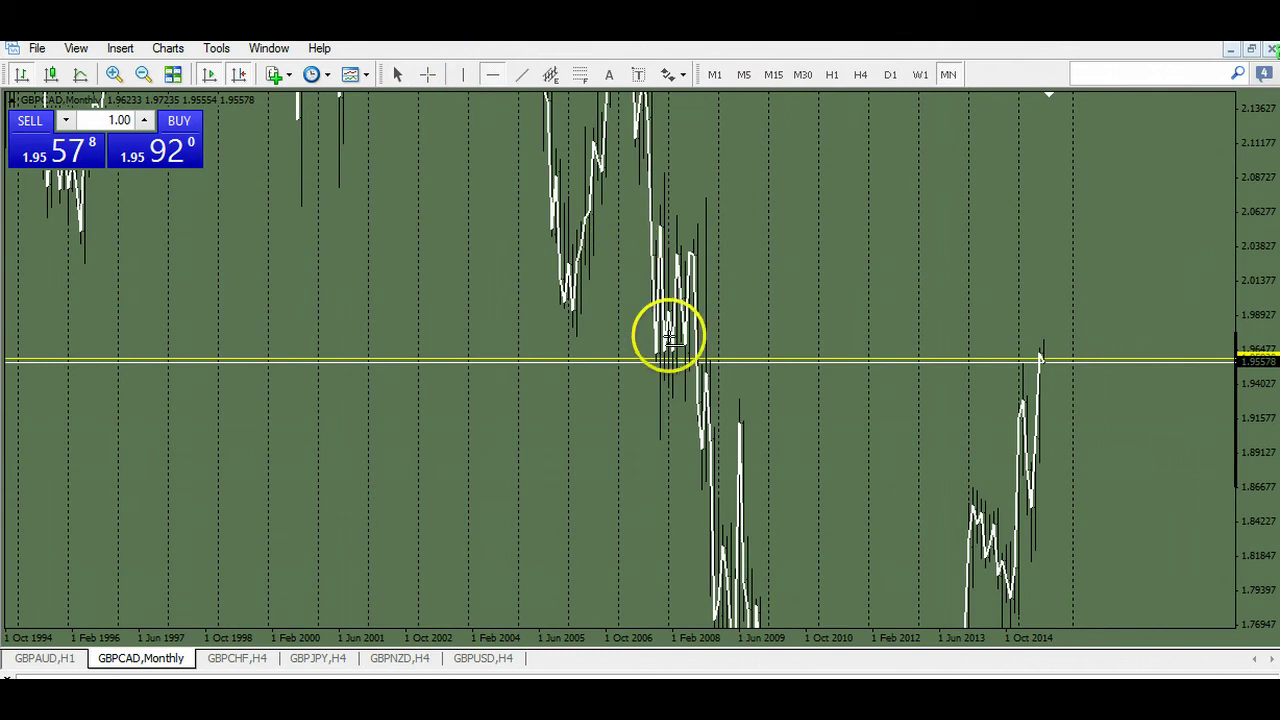
{"action": "left_click", "coordinate": [678, 352]}
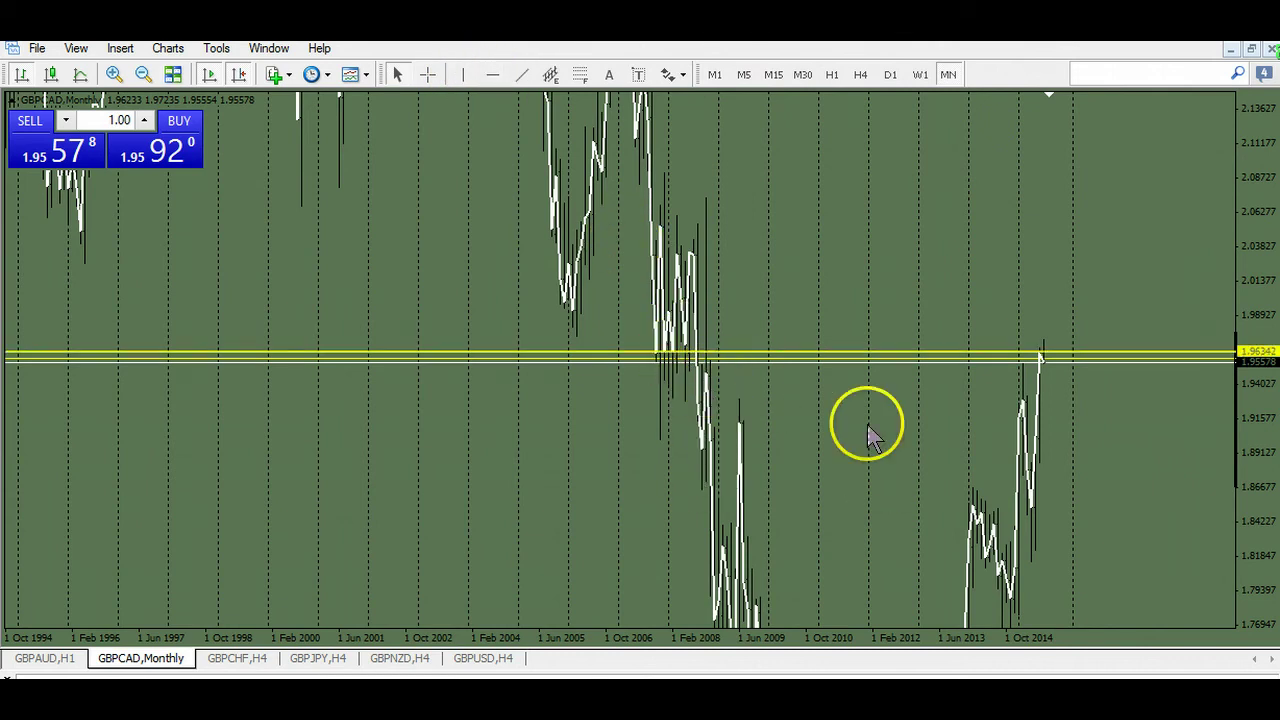
{"action": "left_click_drag", "start_coordinate": [1255, 395], "coordinate": [835, 183]}
{"action": "left_click_drag", "start_coordinate": [889, 412], "coordinate": [836, 312]}
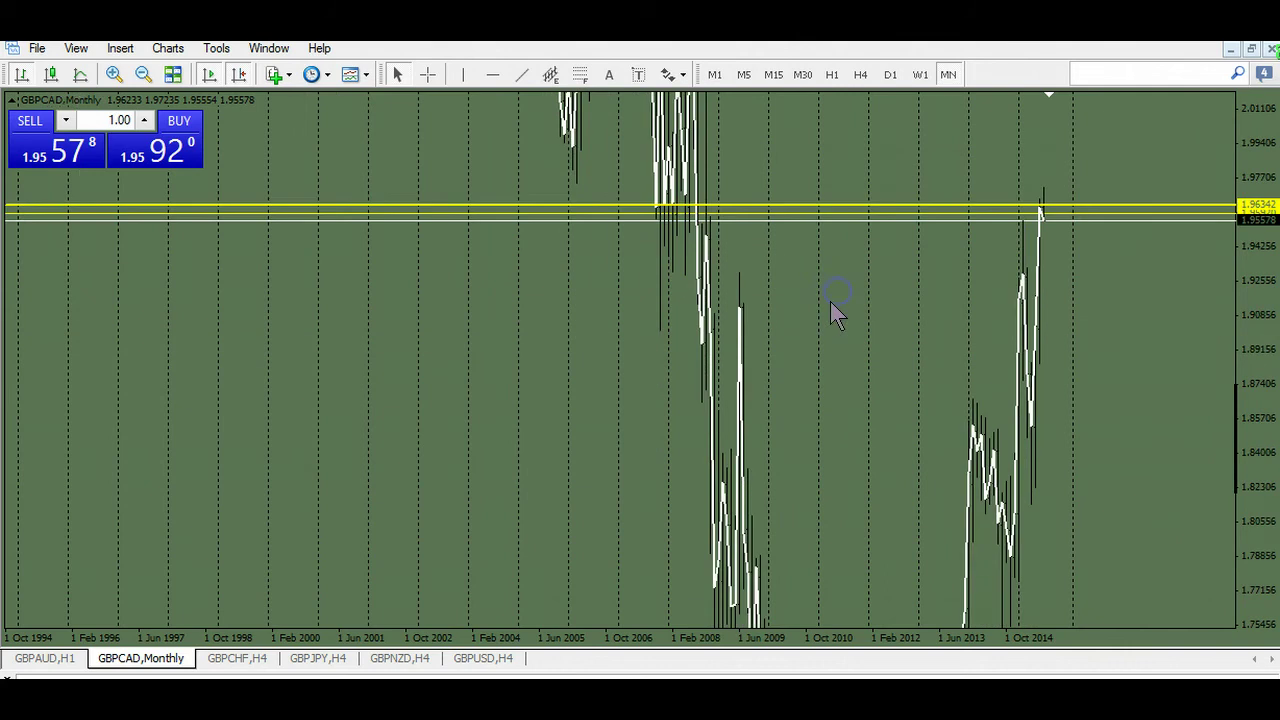
Step: Switch GBPCAD to the weekly timeframe and place a horizontal line at about 1.93077 through the early 2015 peak
{"action": "left_click", "coordinate": [920, 75]}
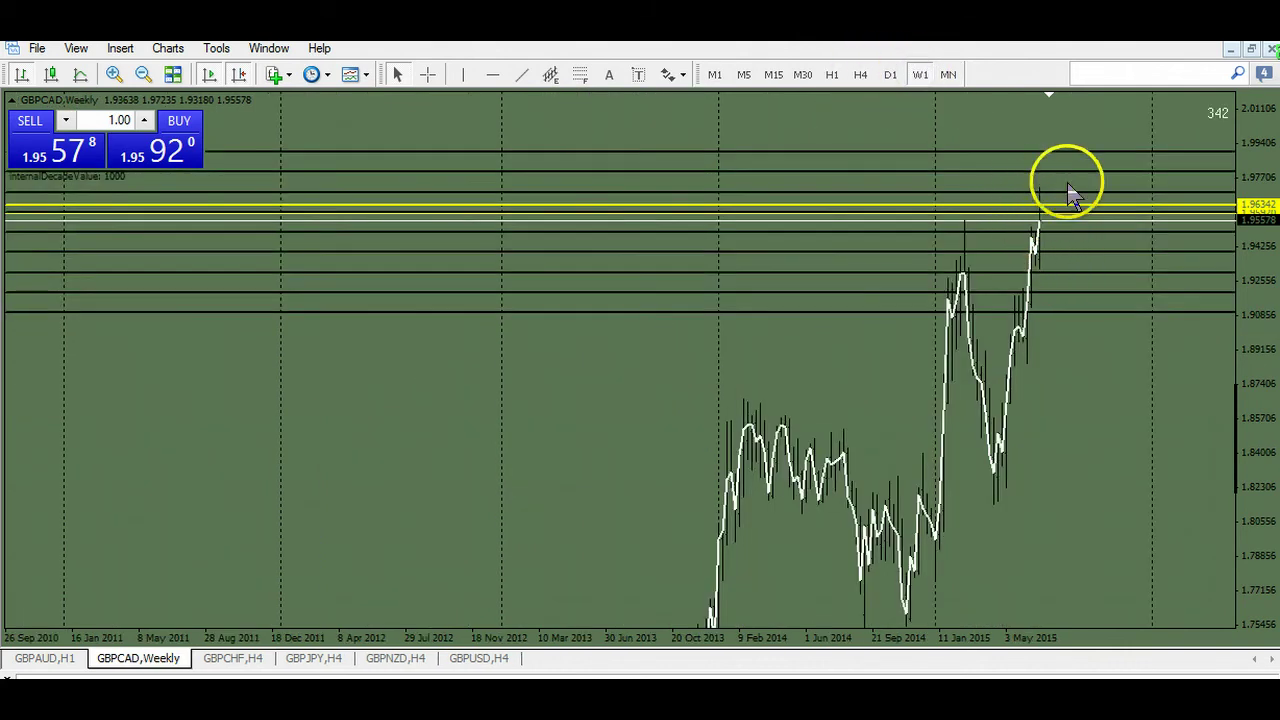
{"action": "left_click_drag", "start_coordinate": [1254, 262], "coordinate": [1238, 130]}
{"action": "left_click_drag", "start_coordinate": [890, 184], "coordinate": [892, 99]}
{"action": "left_click_drag", "start_coordinate": [1041, 498], "coordinate": [1157, 429]}
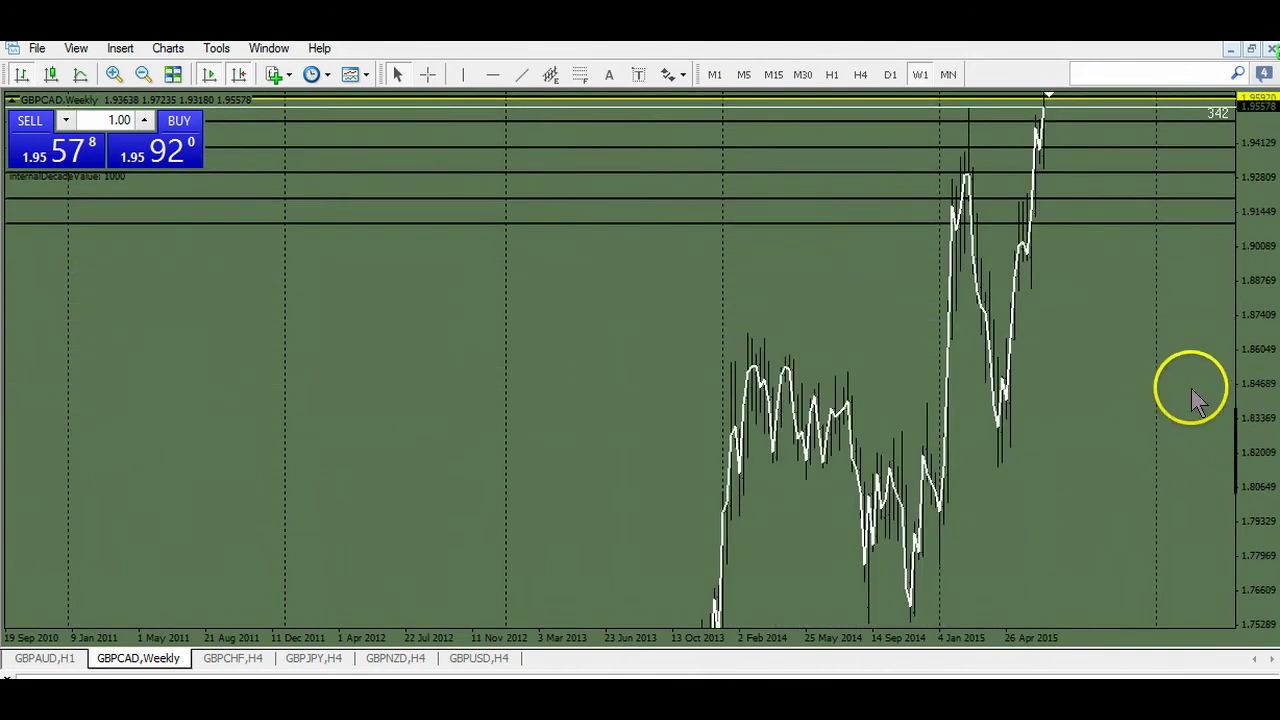
{"action": "left_click_drag", "start_coordinate": [1150, 380], "coordinate": [1049, 418]}
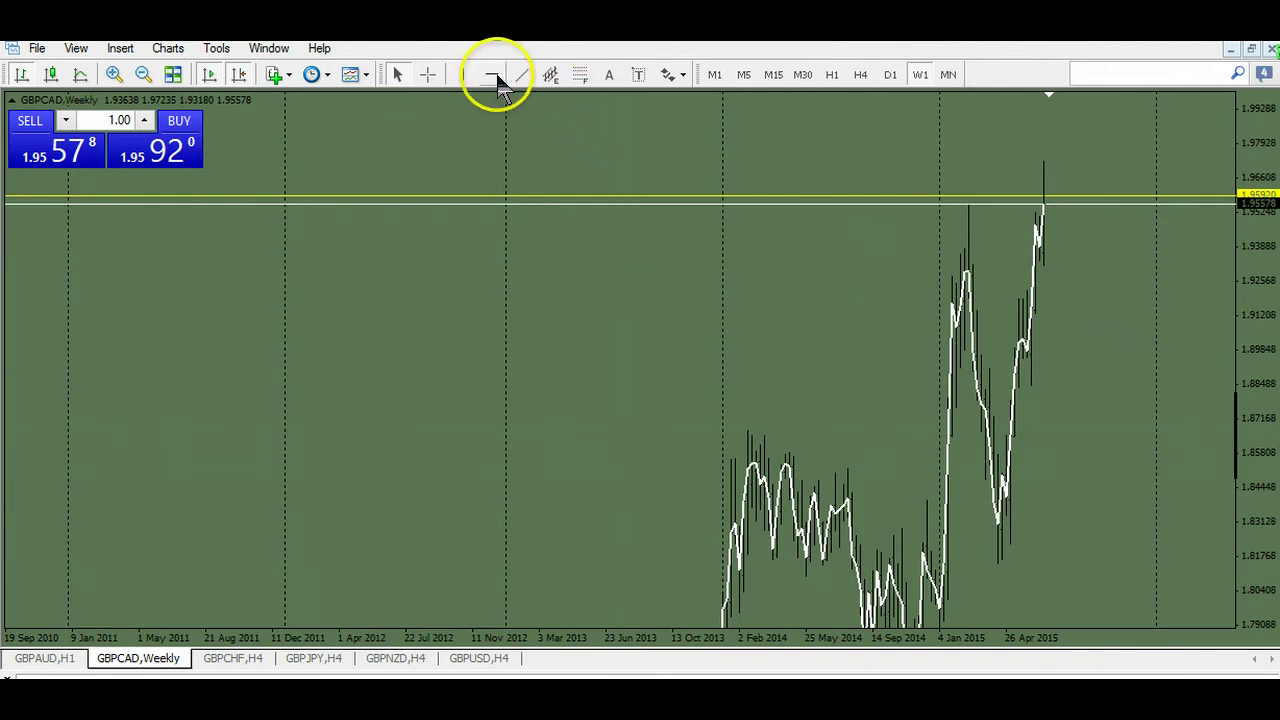
{"action": "left_click", "coordinate": [965, 267]}
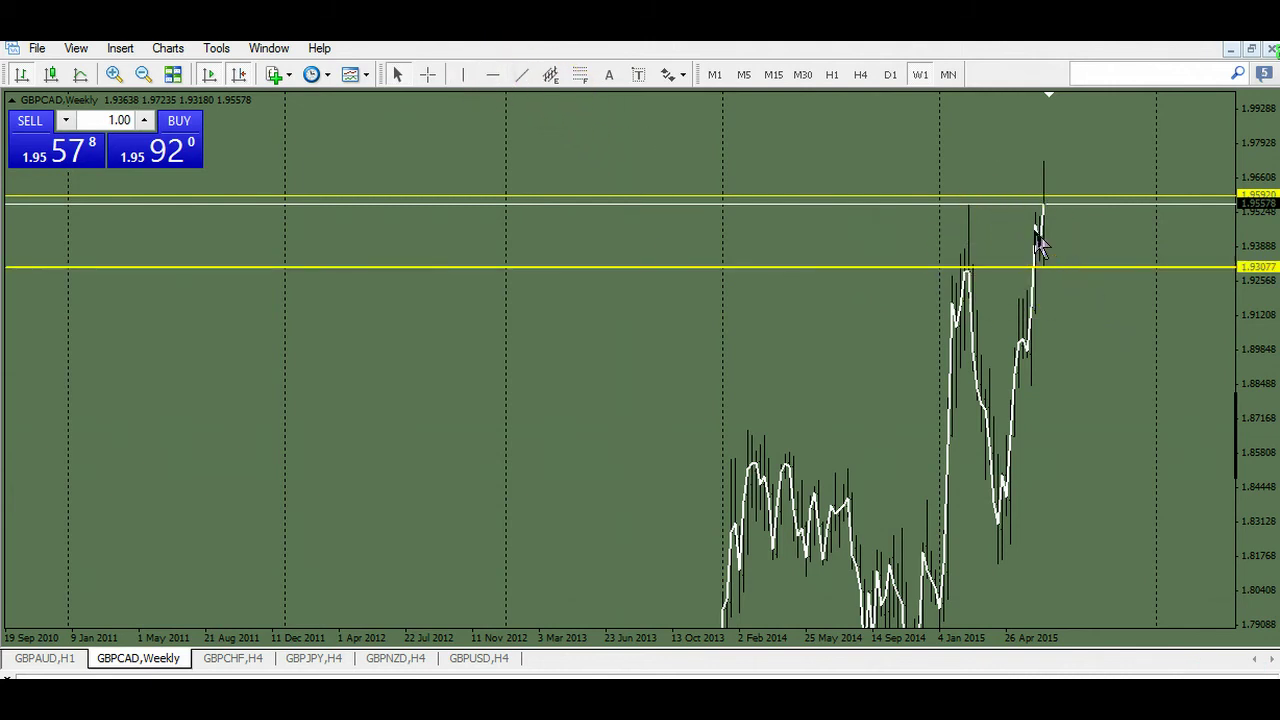
Step: Draw a rising trendline on the GBPCAD weekly chart along the late 2014 closing highs, starting at about 1.812
{"action": "left_click", "coordinate": [890, 76]}
{"action": "left_click", "coordinate": [920, 75]}
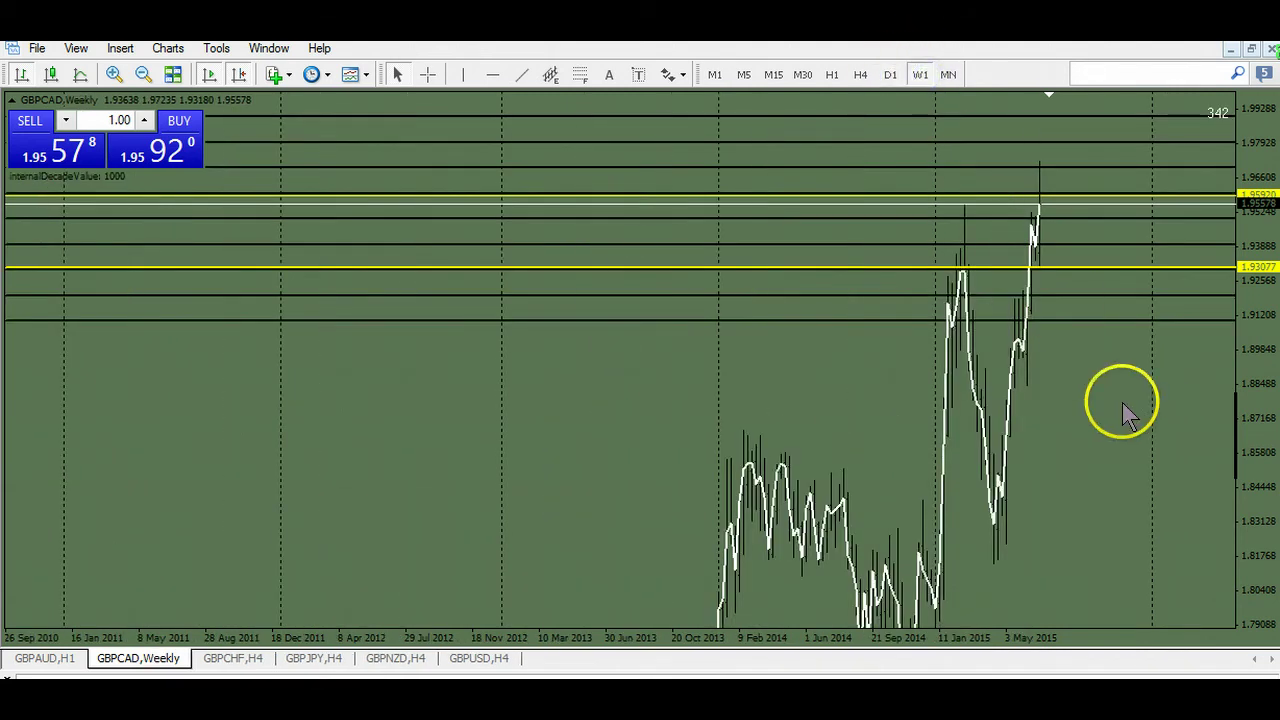
{"action": "mouse_move", "coordinate": [1246, 329]}
{"action": "left_mouse_down"}
{"action": "mouse_move", "coordinate": [1249, 366]}
{"action": "mouse_move", "coordinate": [1225, 230]}
{"action": "mouse_move", "coordinate": [1229, 343]}
{"action": "left_mouse_up"}
{"action": "left_click_drag", "start_coordinate": [1094, 449], "coordinate": [1012, 361]}
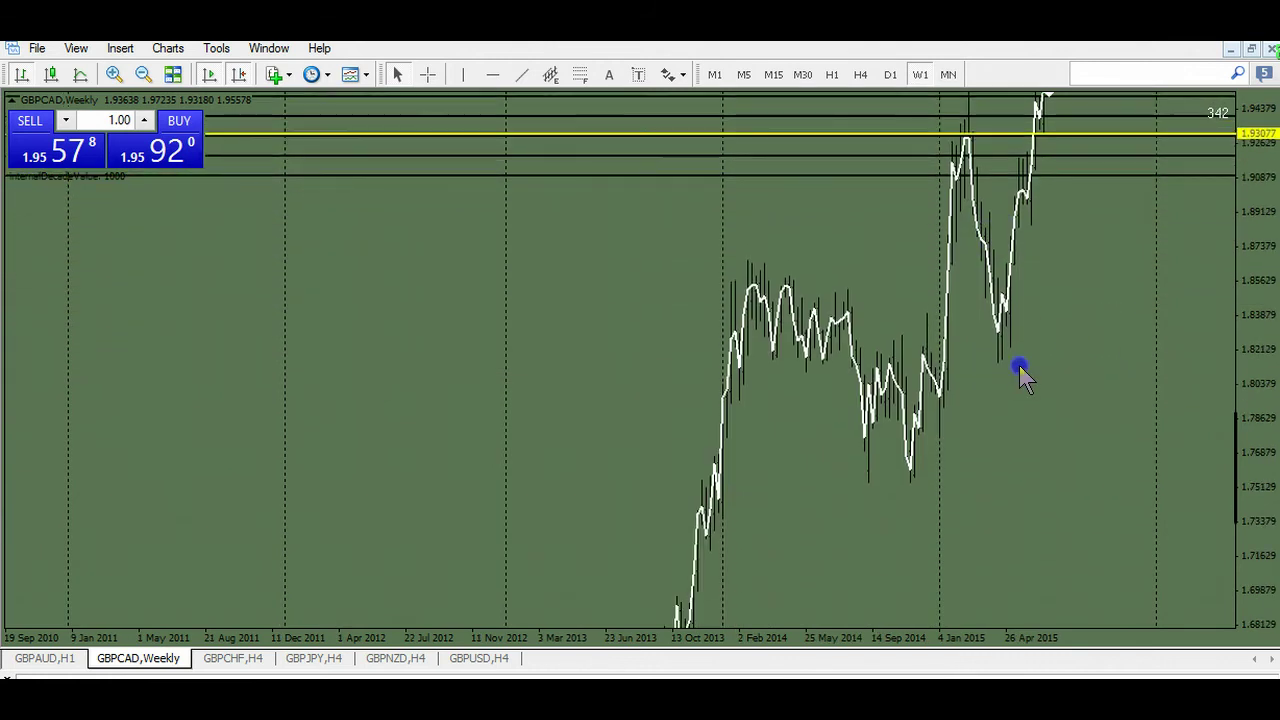
{"action": "left_click", "coordinate": [528, 74]}
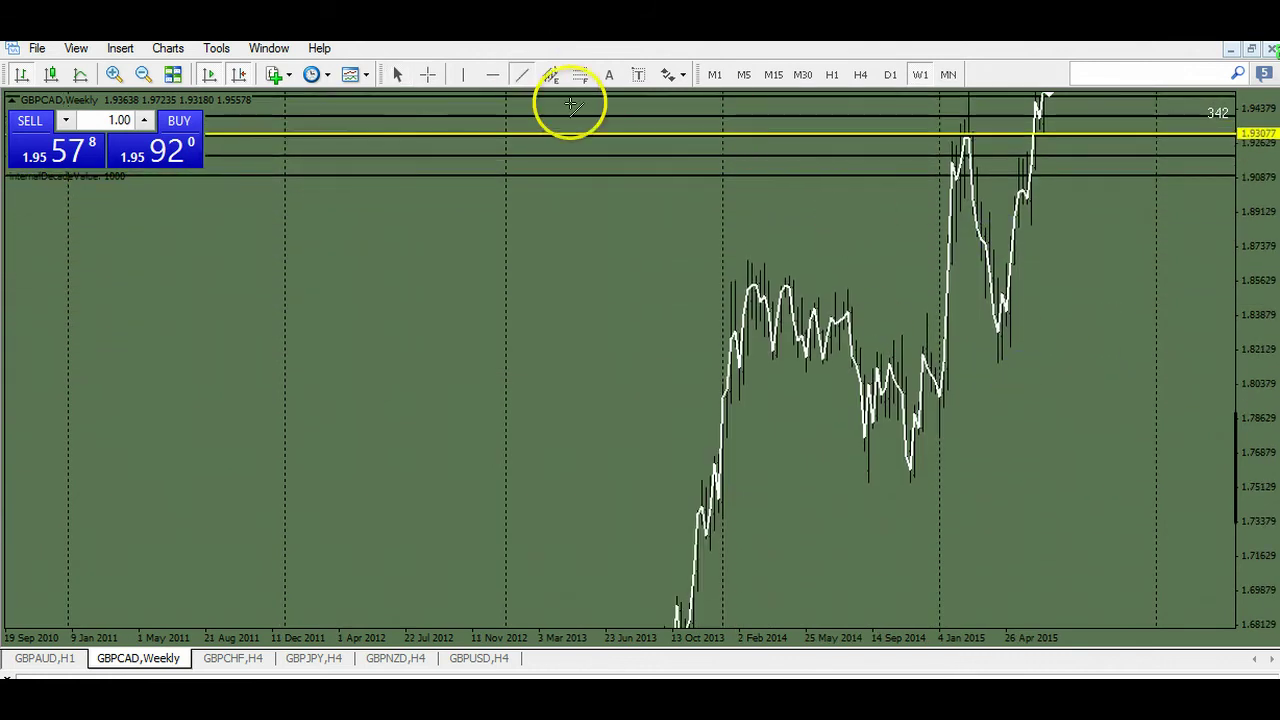
{"action": "left_click_drag", "start_coordinate": [868, 368], "coordinate": [938, 352]}
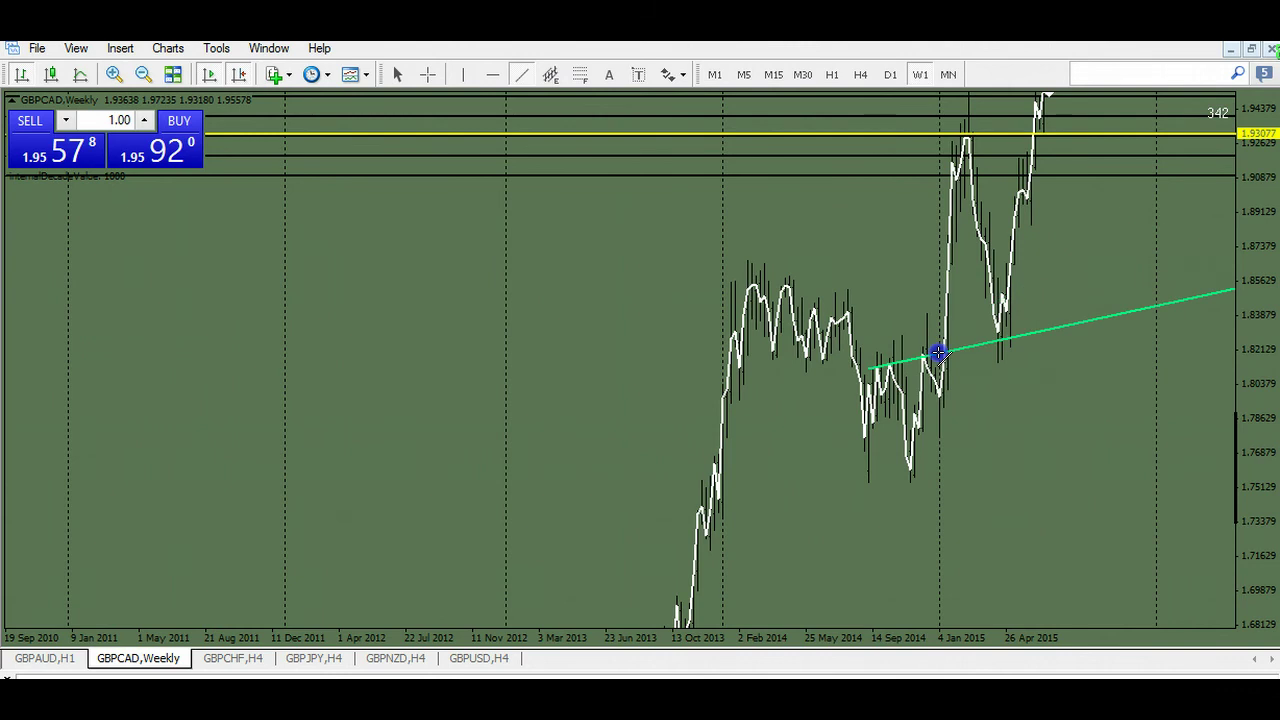
{"action": "left_click", "coordinate": [1036, 440]}
Step: Place a horizontal line at about 1.81850 on the GBPCAD weekly chart through the closing high just before January 2015
{"action": "left_click", "coordinate": [491, 77]}
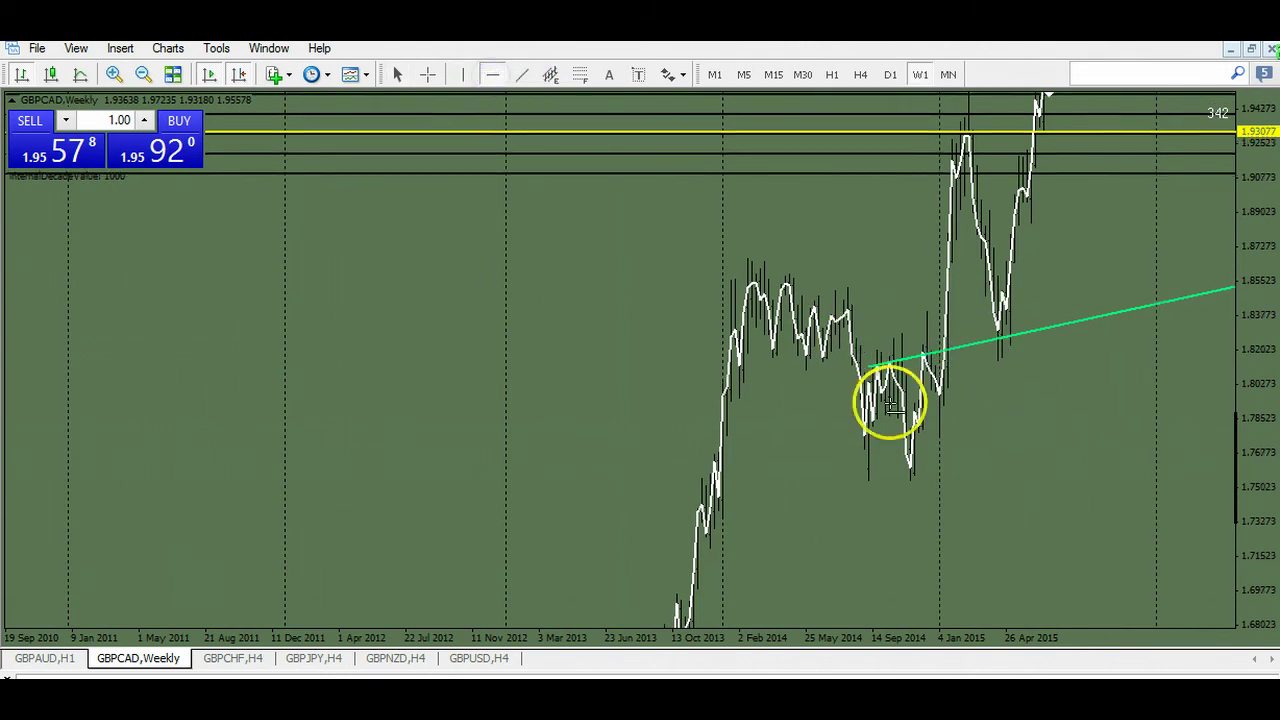
{"action": "left_click", "coordinate": [922, 352]}
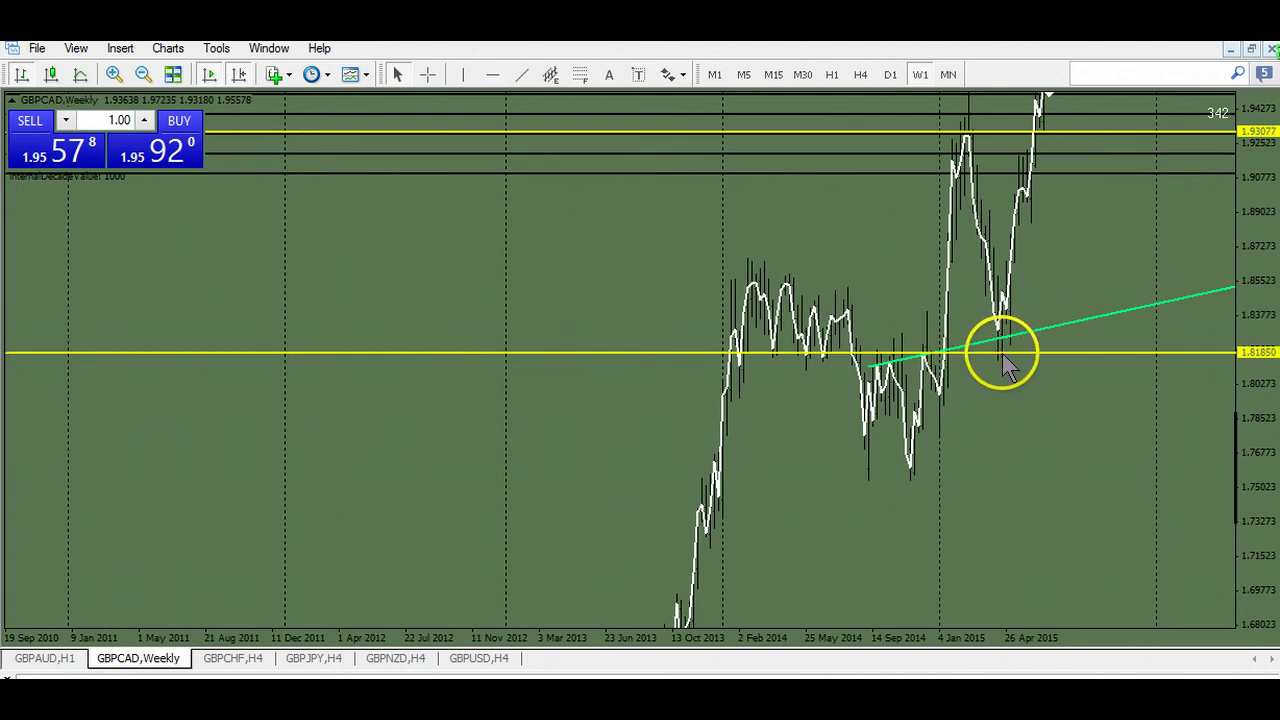
{"action": "left_click_drag", "start_coordinate": [1262, 415], "coordinate": [1010, 345]}
{"action": "left_click", "coordinate": [843, 431]}
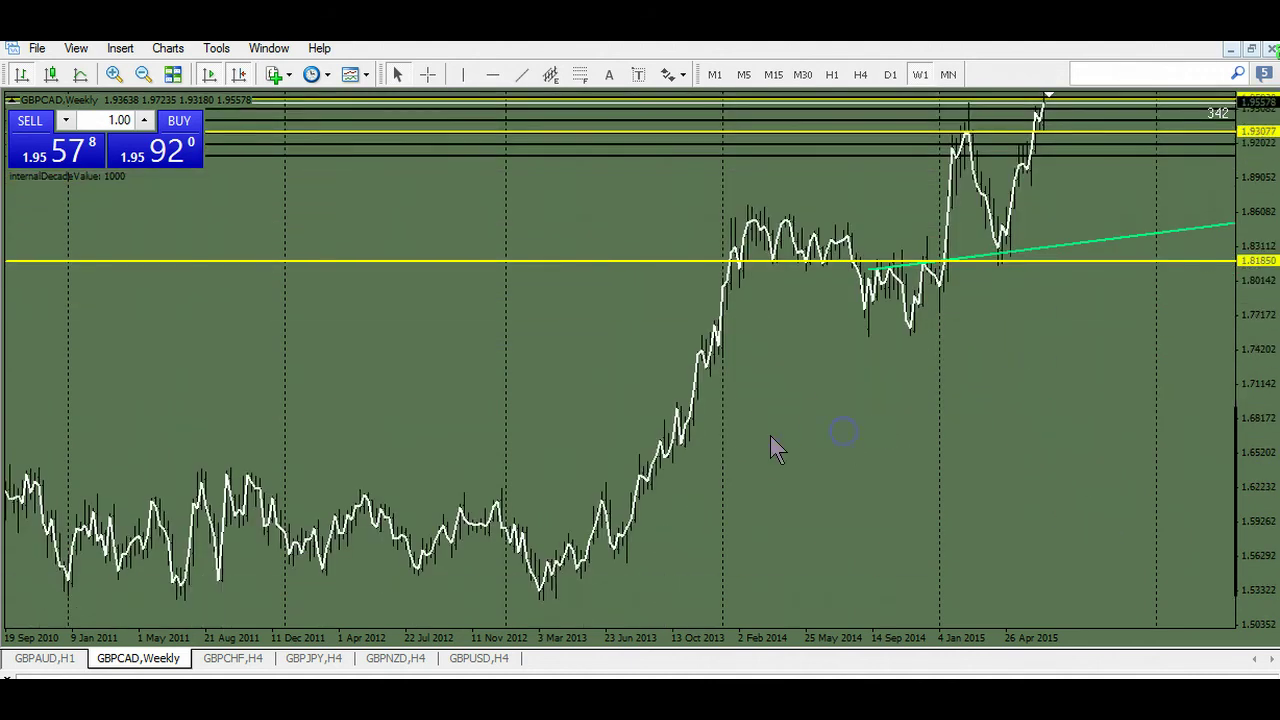
{"action": "left_click", "coordinate": [598, 353]}
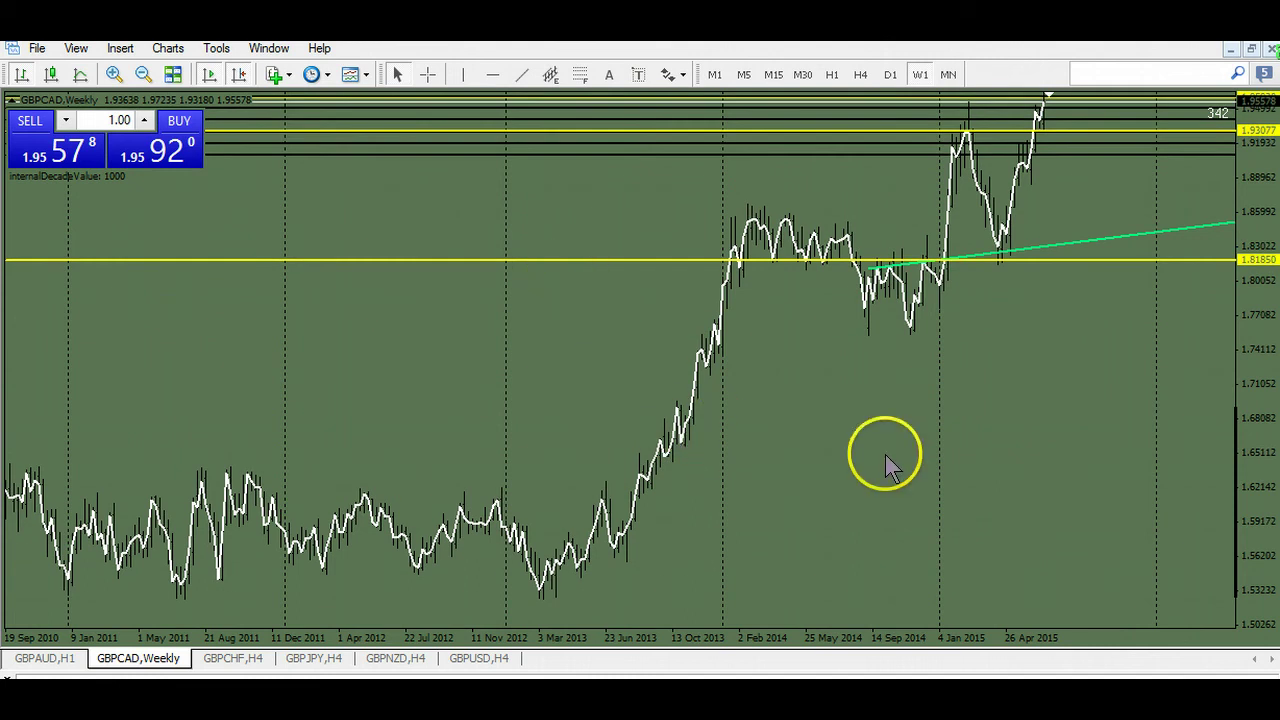
Step: Open the GBPCHF H4 chart and enable Scale fix in its common properties
{"action": "left_click", "coordinate": [240, 660]}
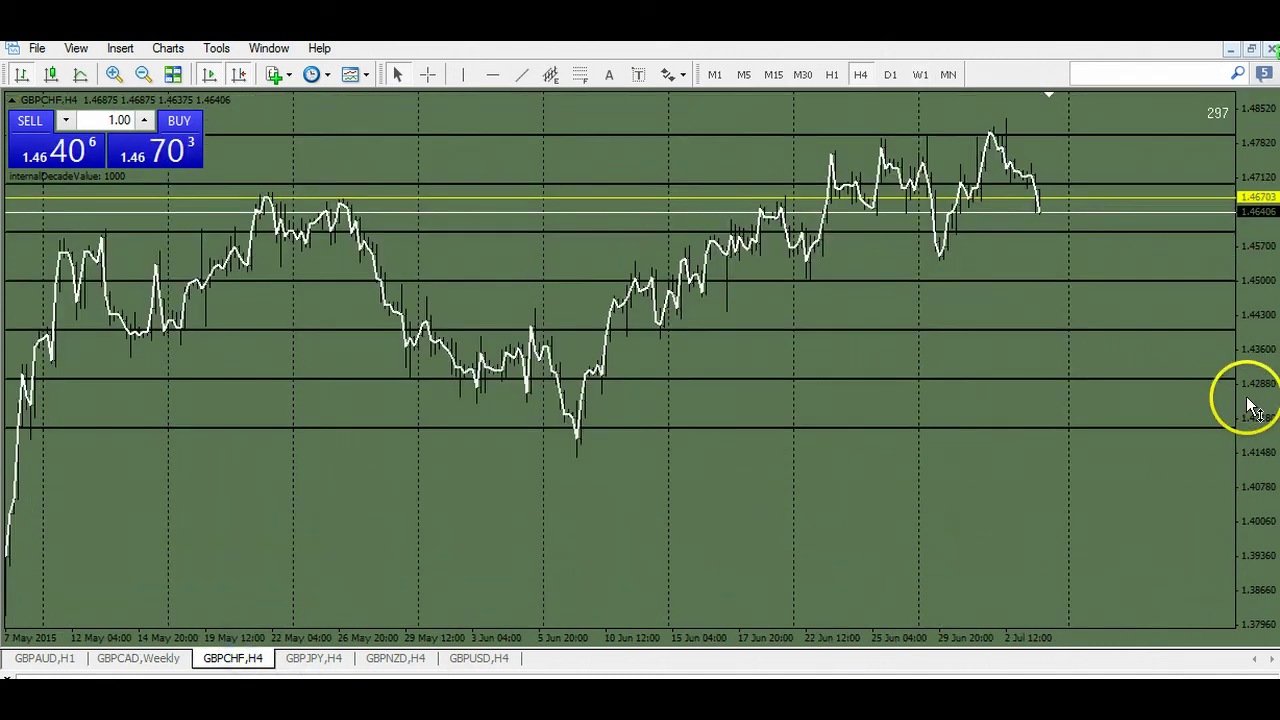
{"action": "left_click_drag", "start_coordinate": [919, 483], "coordinate": [924, 483]}
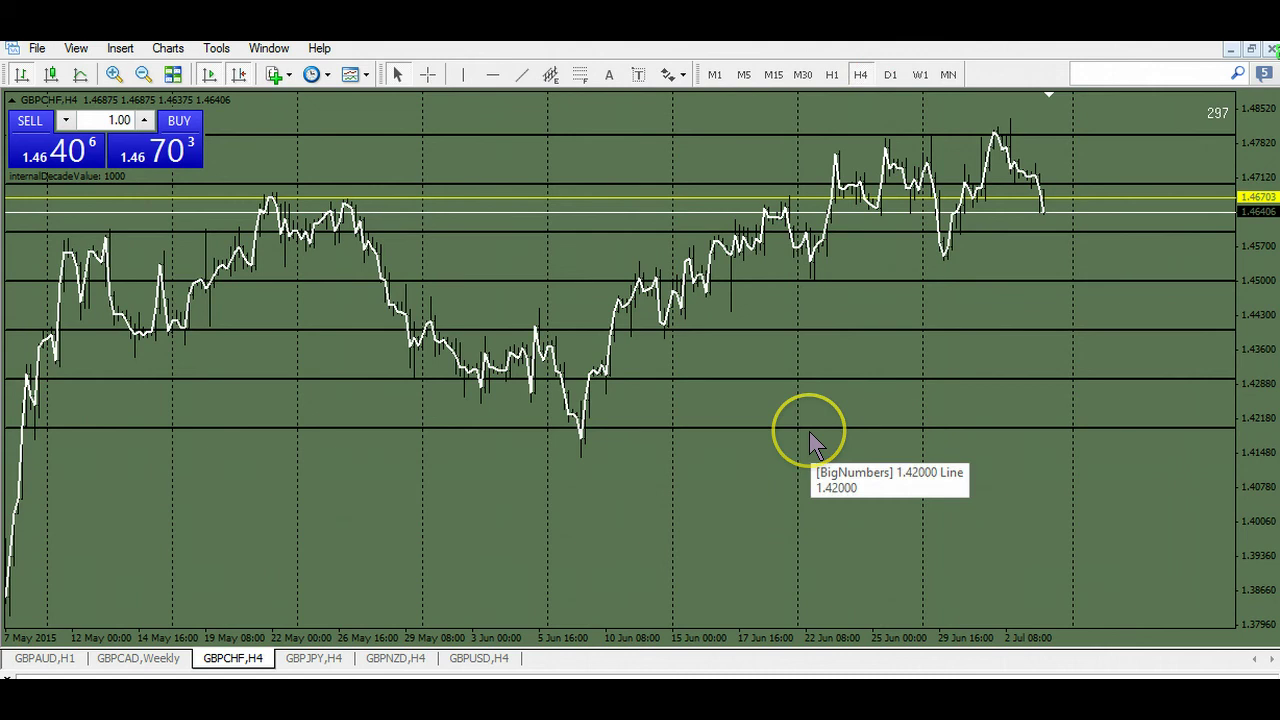
{"action": "left_click_drag", "start_coordinate": [1249, 323], "coordinate": [1255, 410]}
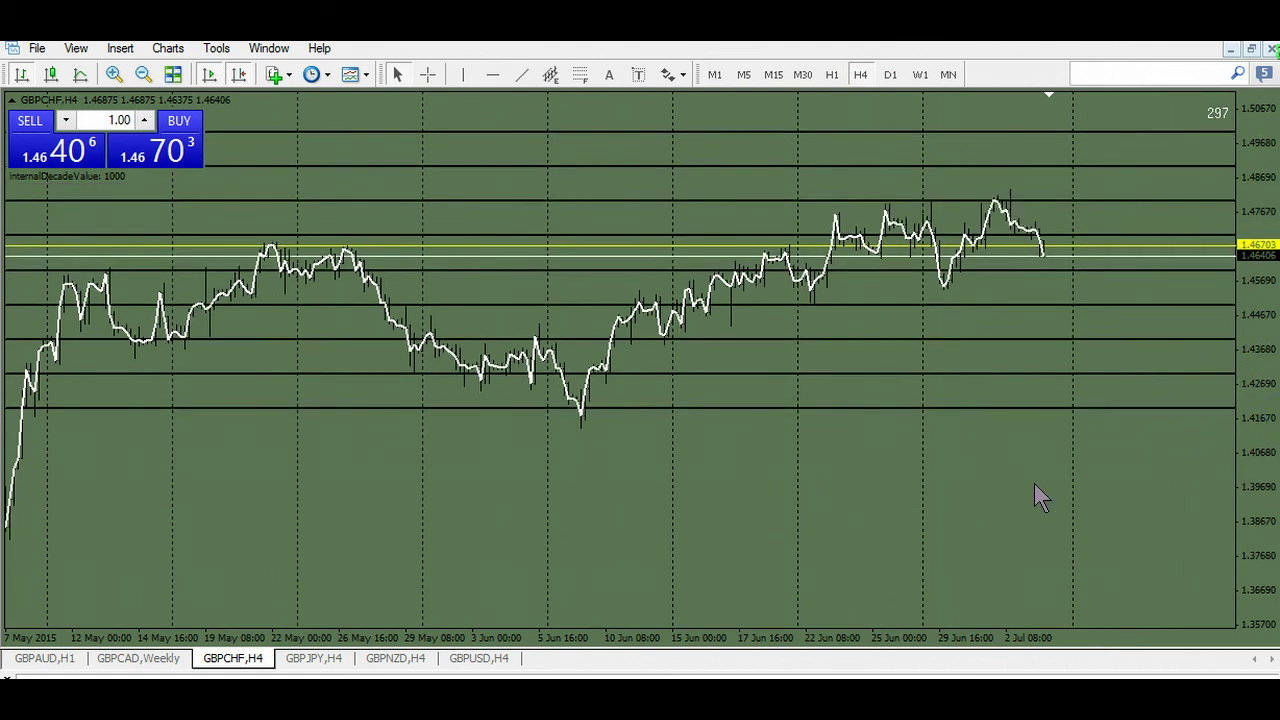
{"action": "right_click", "coordinate": [1034, 486]}
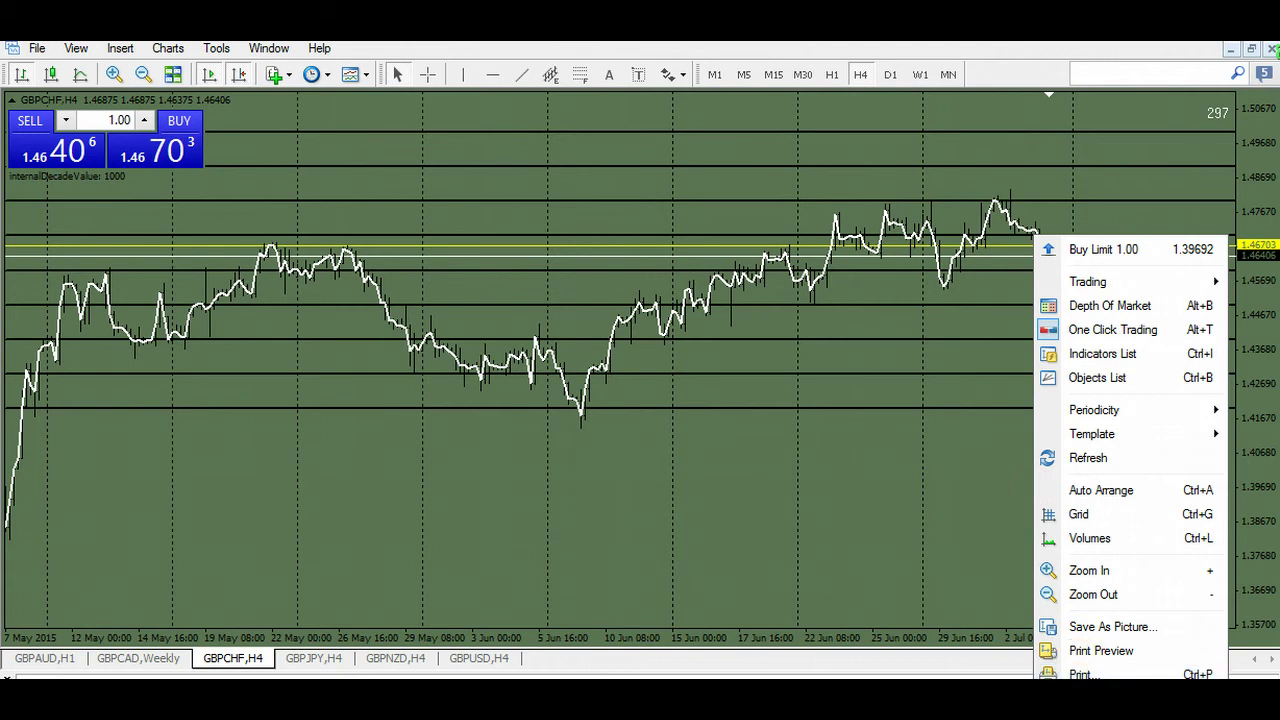
{"action": "left_click", "coordinate": [1078, 671]}
{"action": "left_click", "coordinate": [433, 218]}
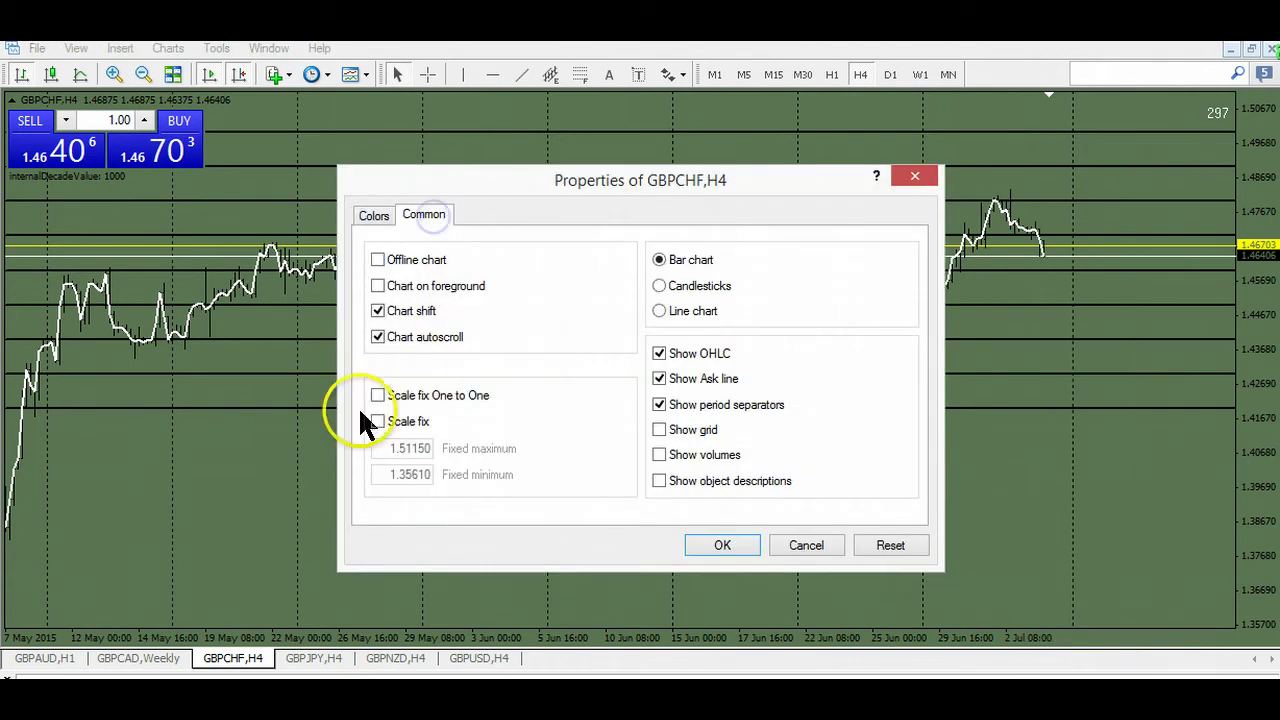
{"action": "left_click", "coordinate": [378, 422]}
{"action": "left_click", "coordinate": [730, 545]}
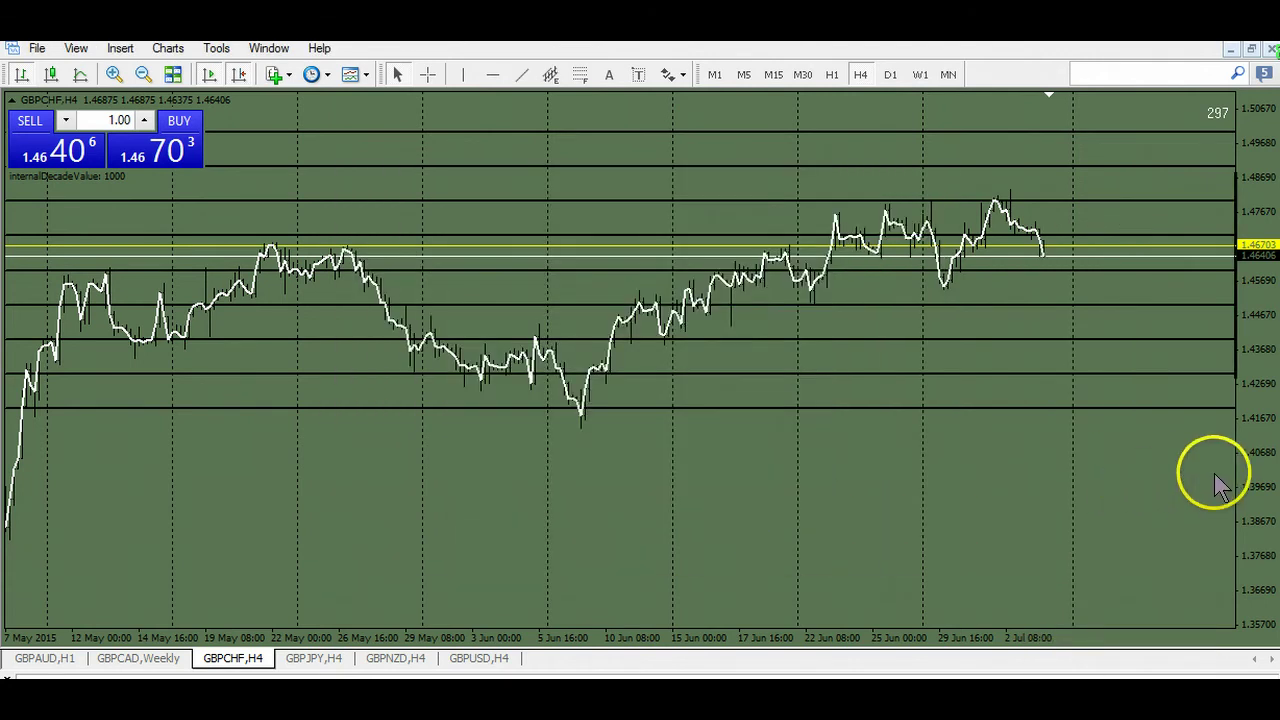
Step: Place a horizontal line on the GBPCHF H4 chart and move it to about 1.45090, through the mid-June closing highs
{"action": "left_click_drag", "start_coordinate": [1257, 458], "coordinate": [1235, 255]}
{"action": "left_click_drag", "start_coordinate": [1014, 317], "coordinate": [890, 515]}
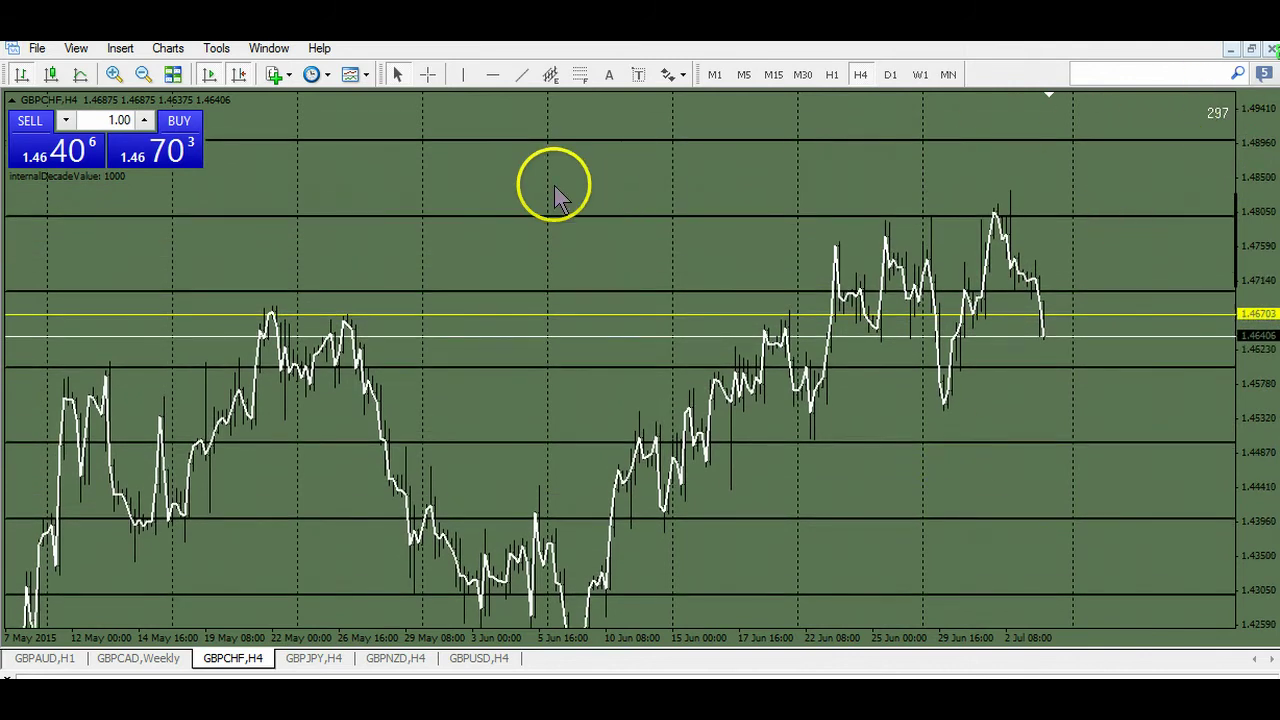
{"action": "left_click", "coordinate": [495, 78]}
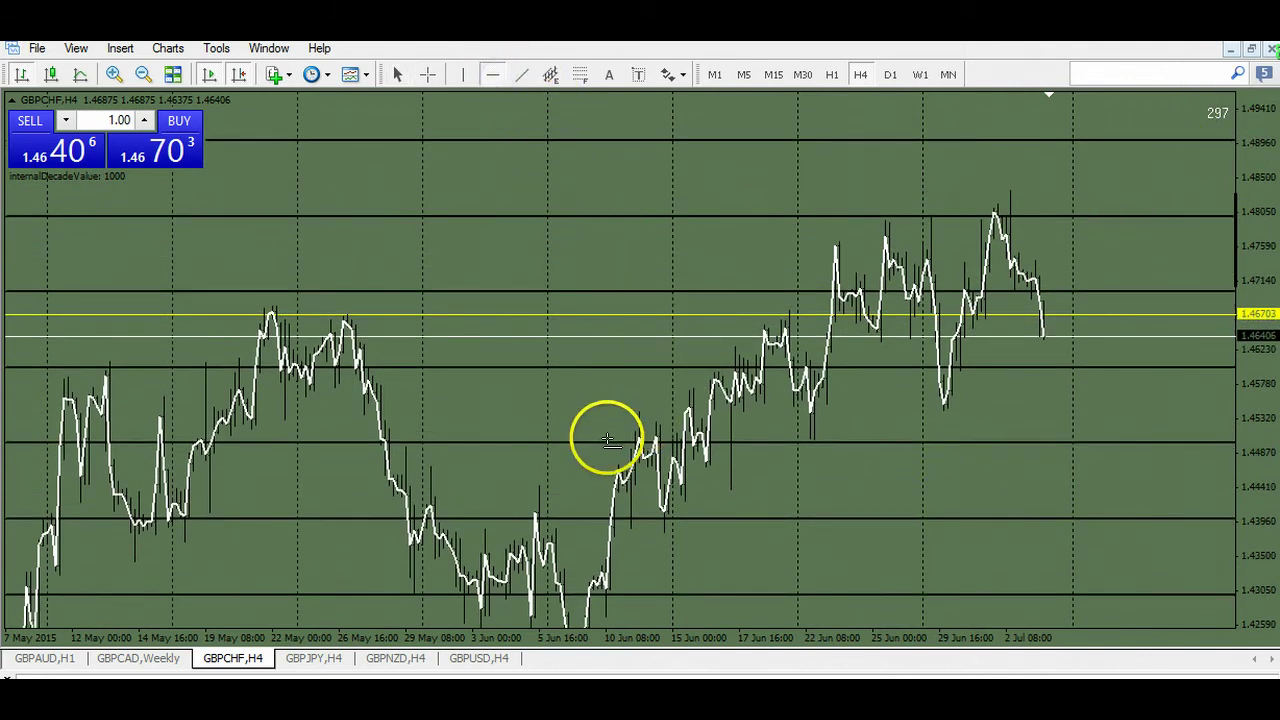
{"action": "left_click", "coordinate": [538, 515]}
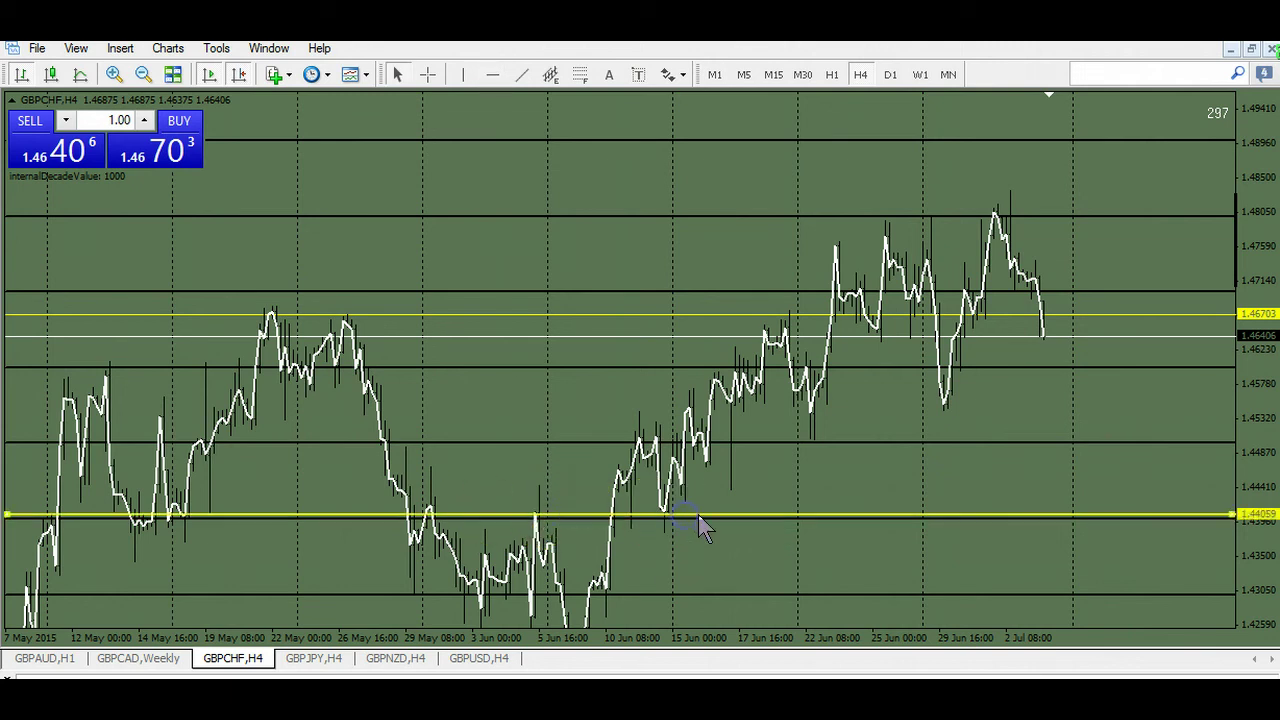
{"action": "left_click_drag", "start_coordinate": [700, 519], "coordinate": [720, 432]}
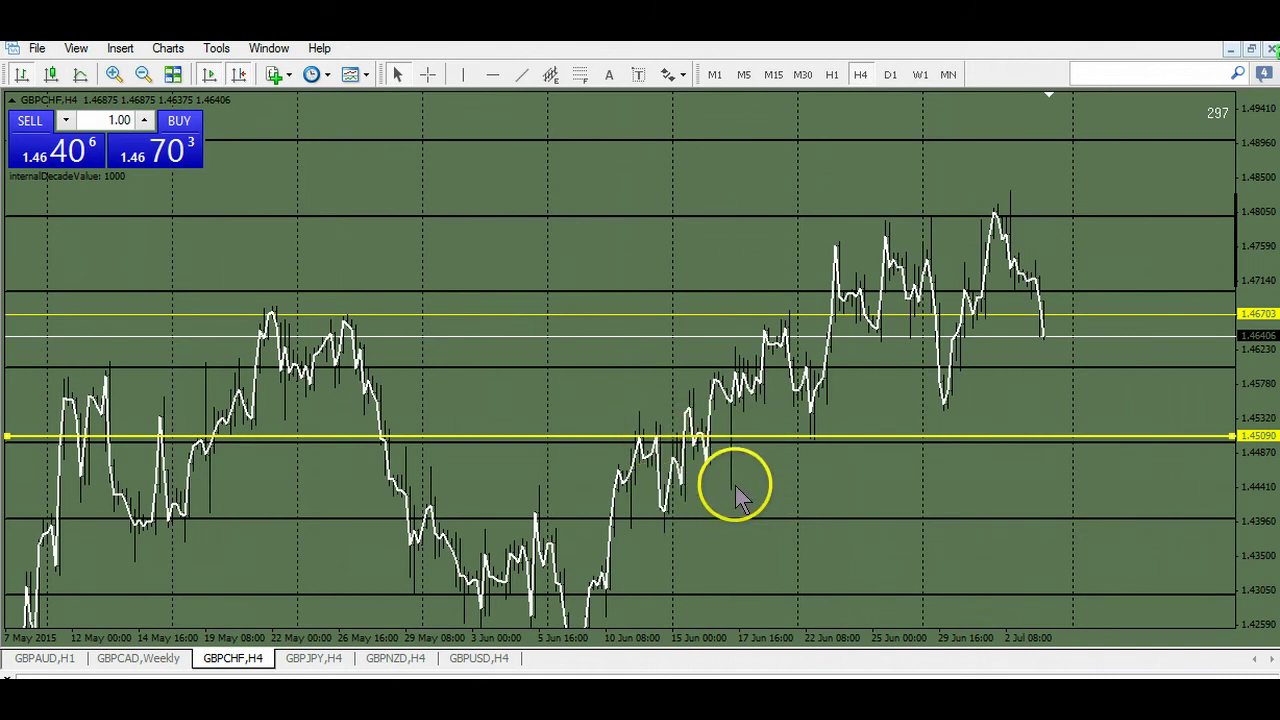
{"action": "left_click_drag", "start_coordinate": [738, 501], "coordinate": [740, 501]}
{"action": "key", "text": "plus"}
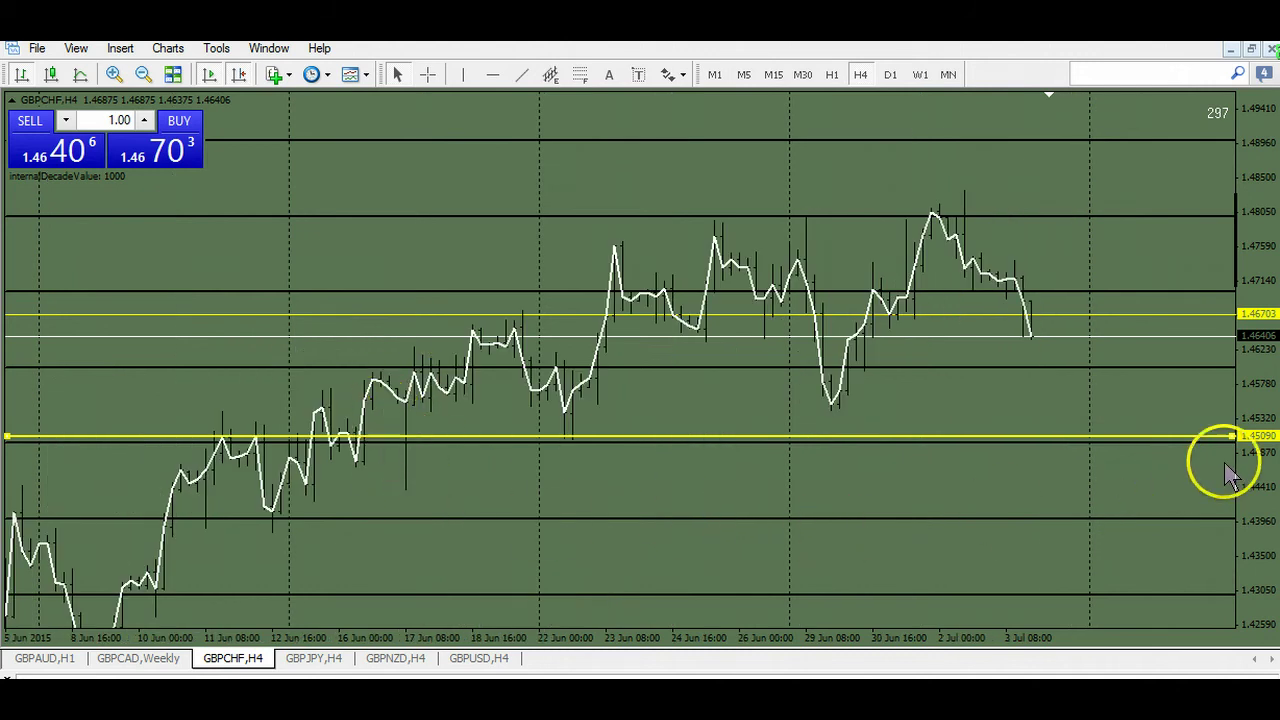
Step: Duplicate the 1.45090 line and place the copy at about 1.45467, near the late-June swing low
{"action": "left_click_drag", "start_coordinate": [1246, 394], "coordinate": [686, 586]}
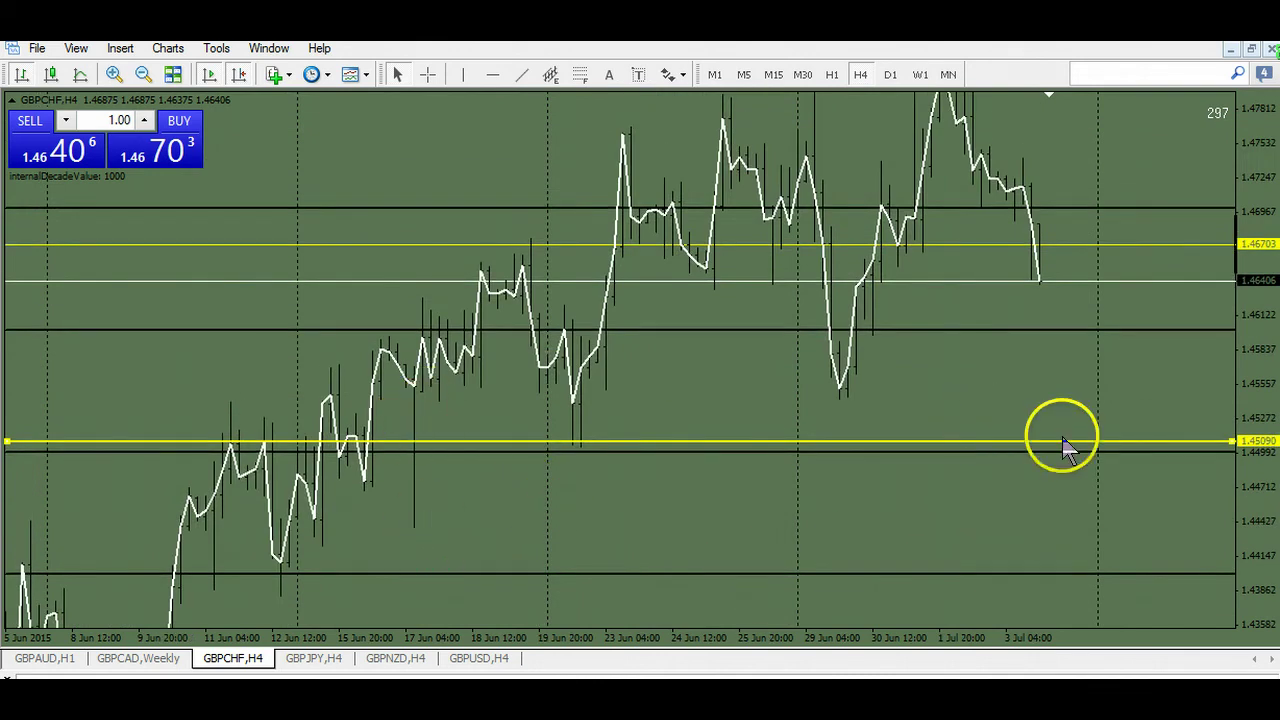
{"action": "left_click_drag", "start_coordinate": [1262, 405], "coordinate": [906, 571]}
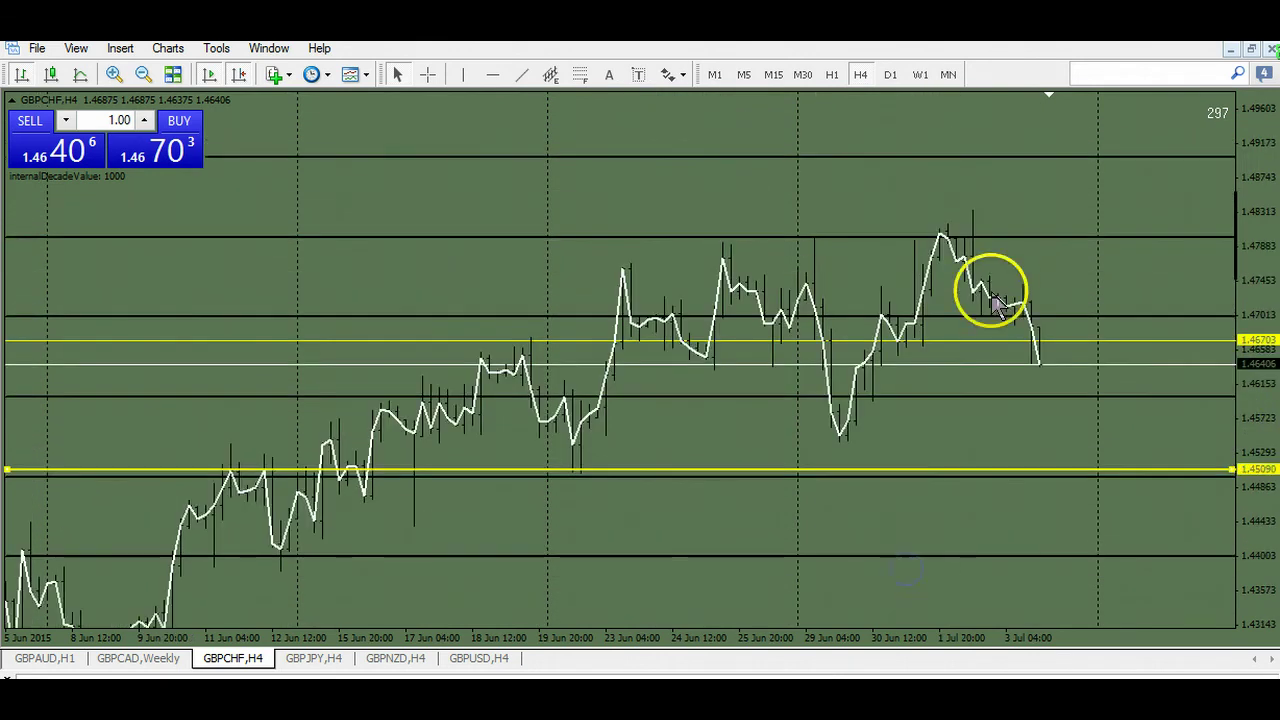
{"action": "left_click_drag", "start_coordinate": [817, 494], "coordinate": [846, 380]}
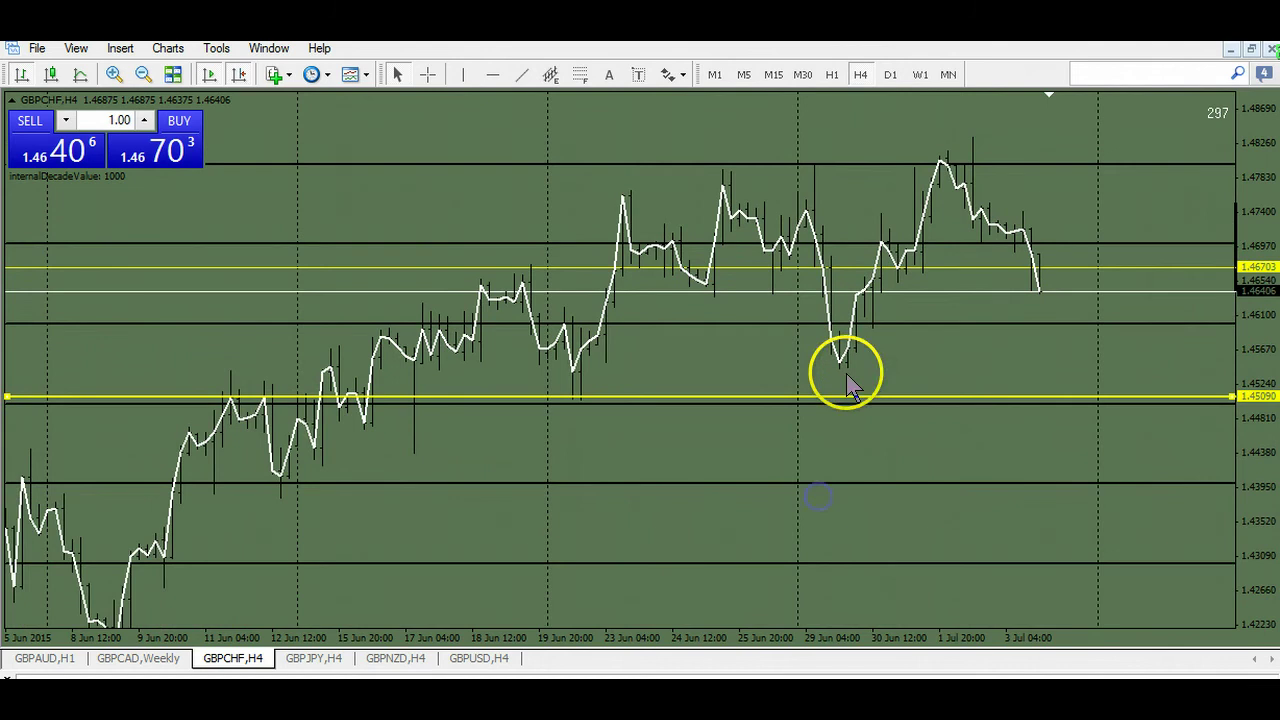
{"action": "left_click_drag", "start_coordinate": [651, 384], "coordinate": [647, 378]}
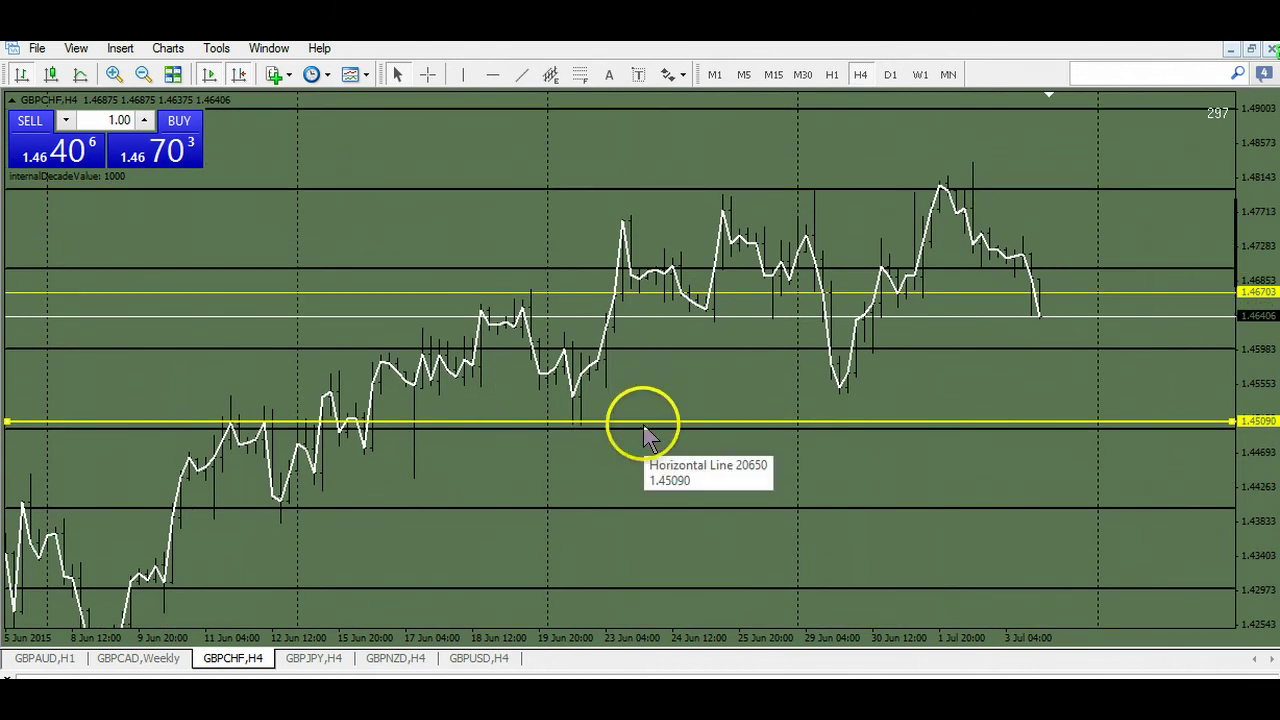
{"action": "left_click_drag", "start_coordinate": [643, 424], "coordinate": [628, 367]}
{"action": "double_click", "coordinate": [633, 400]}
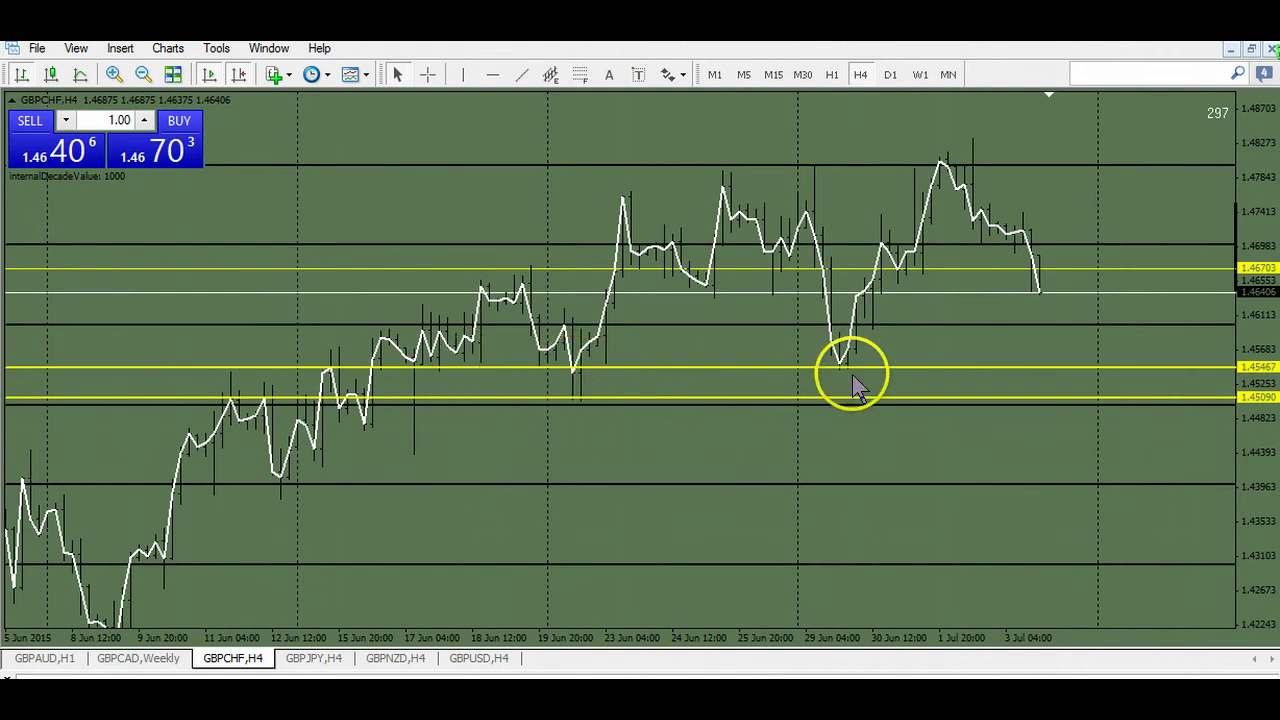
{"action": "left_click_drag", "start_coordinate": [846, 480], "coordinate": [838, 564]}
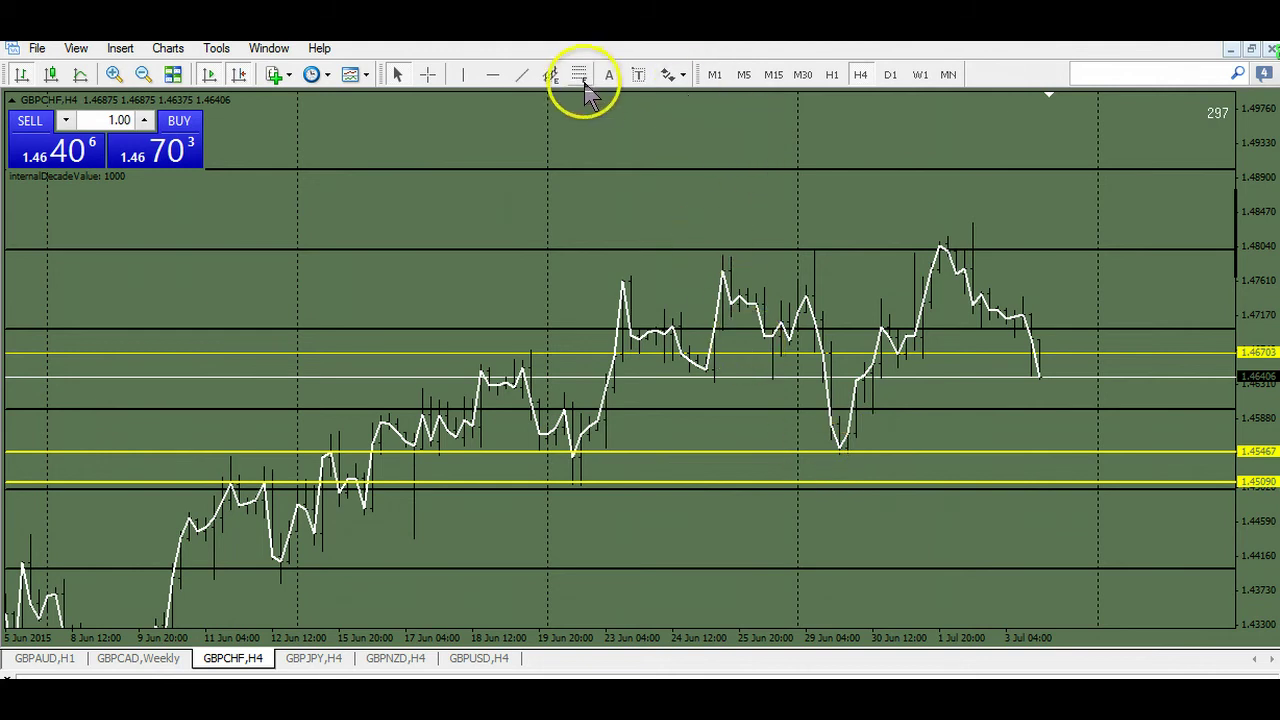
Step: Place horizontal lines at about 1.47604, 1.47787 and 1.47084 through the late-June highs on the GBPCHF H4 chart
{"action": "left_click", "coordinate": [492, 75]}
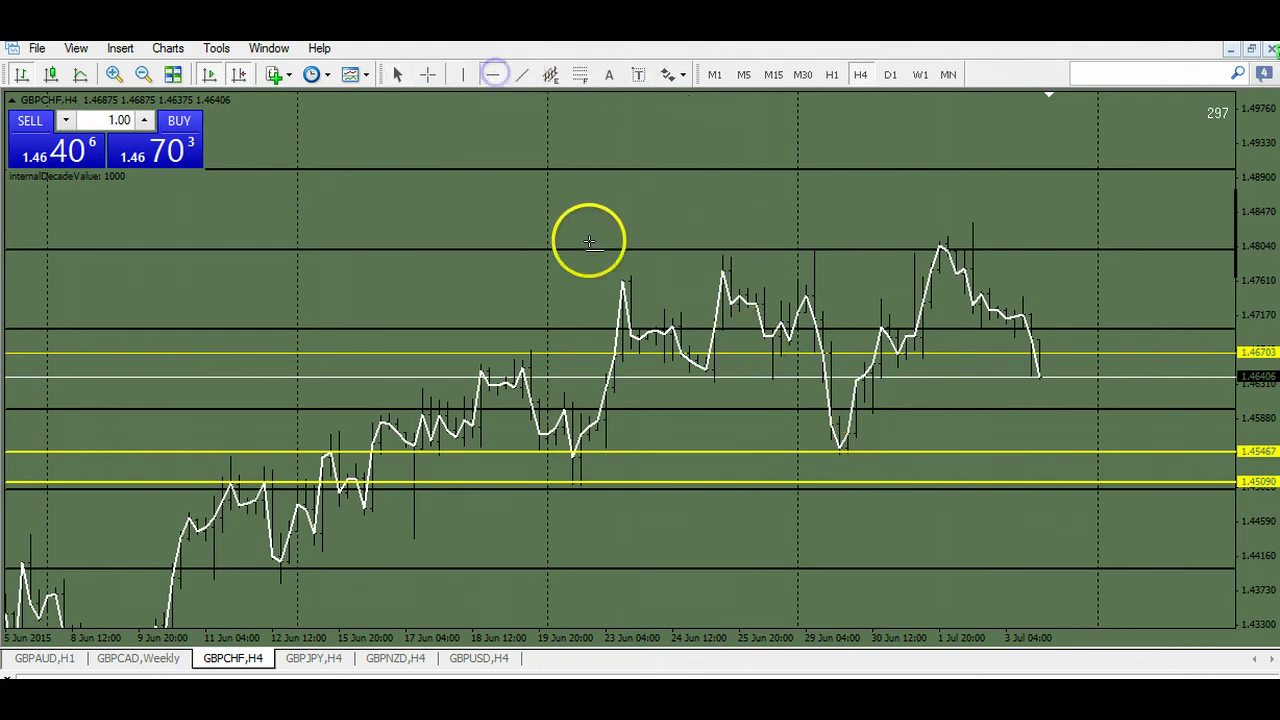
{"action": "left_click", "coordinate": [622, 282]}
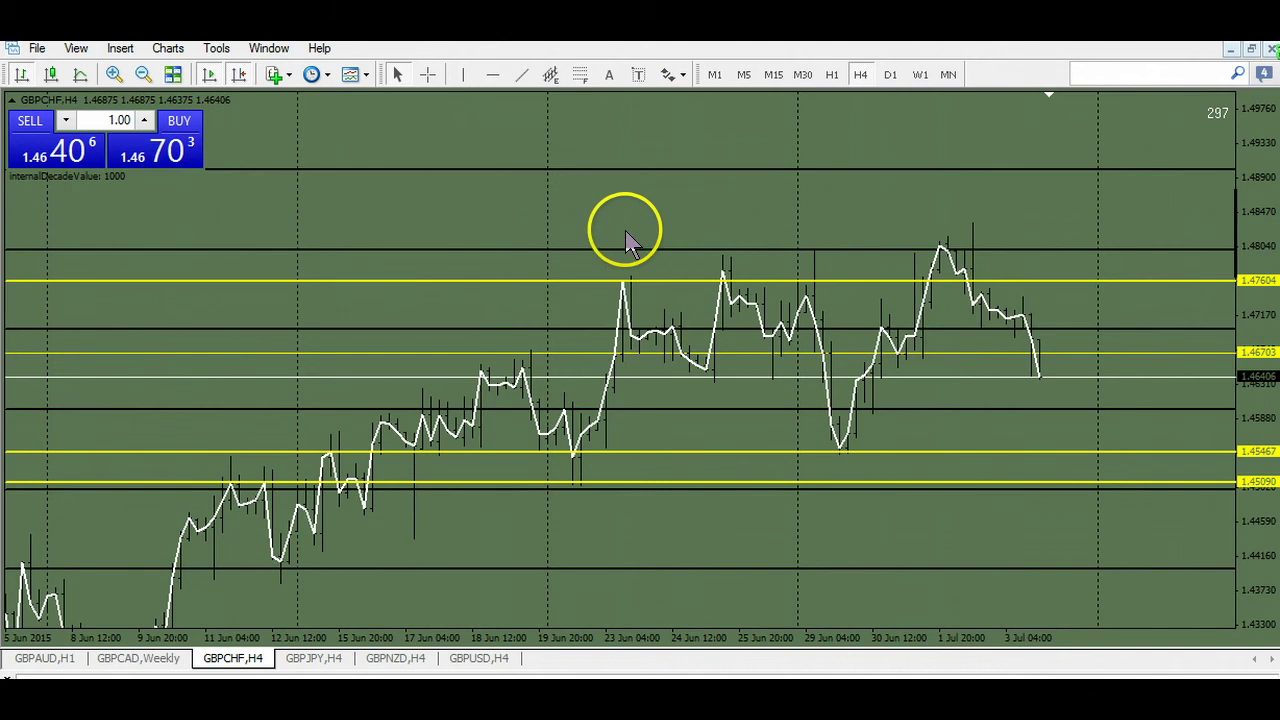
{"action": "left_click", "coordinate": [492, 76]}
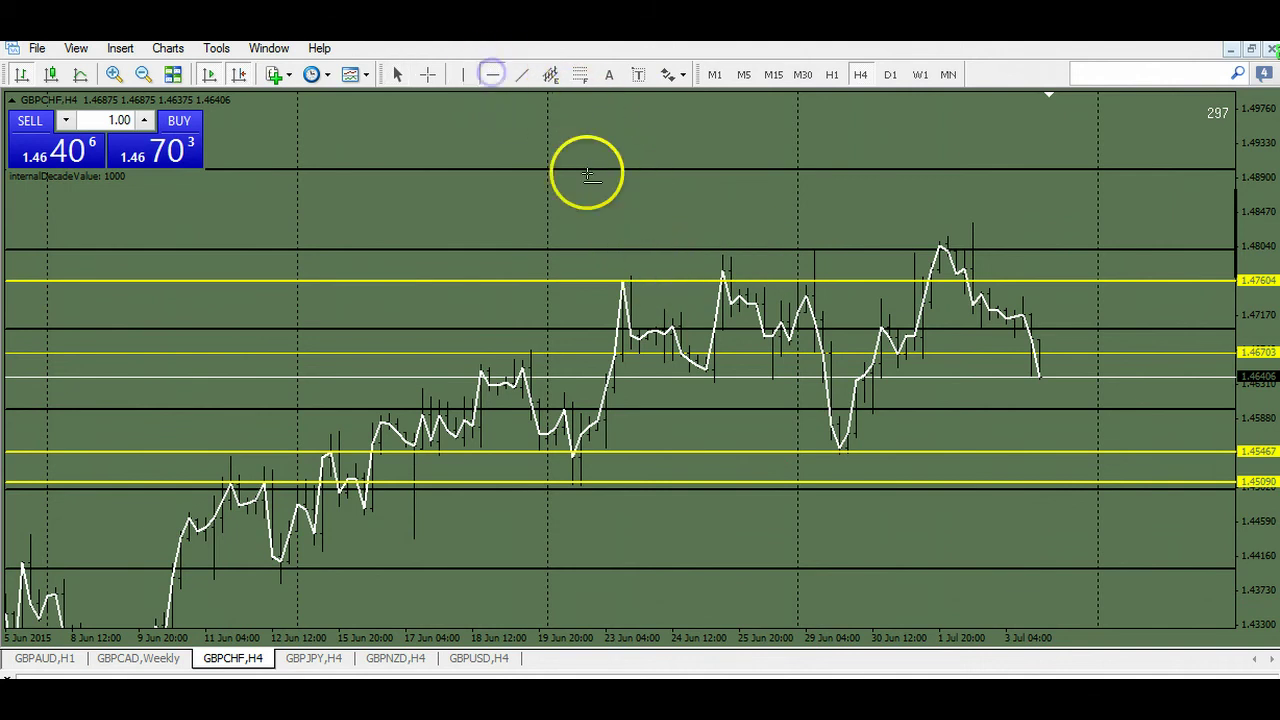
{"action": "left_click", "coordinate": [614, 266]}
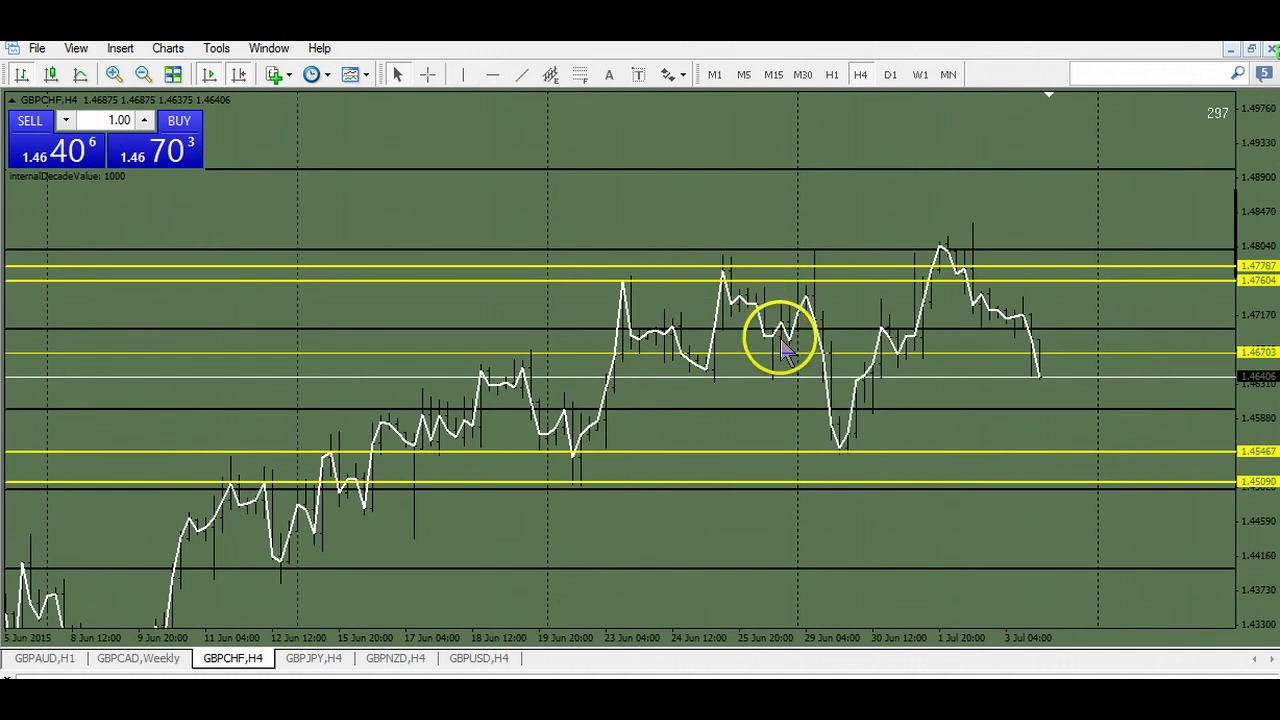
{"action": "left_click", "coordinate": [492, 74]}
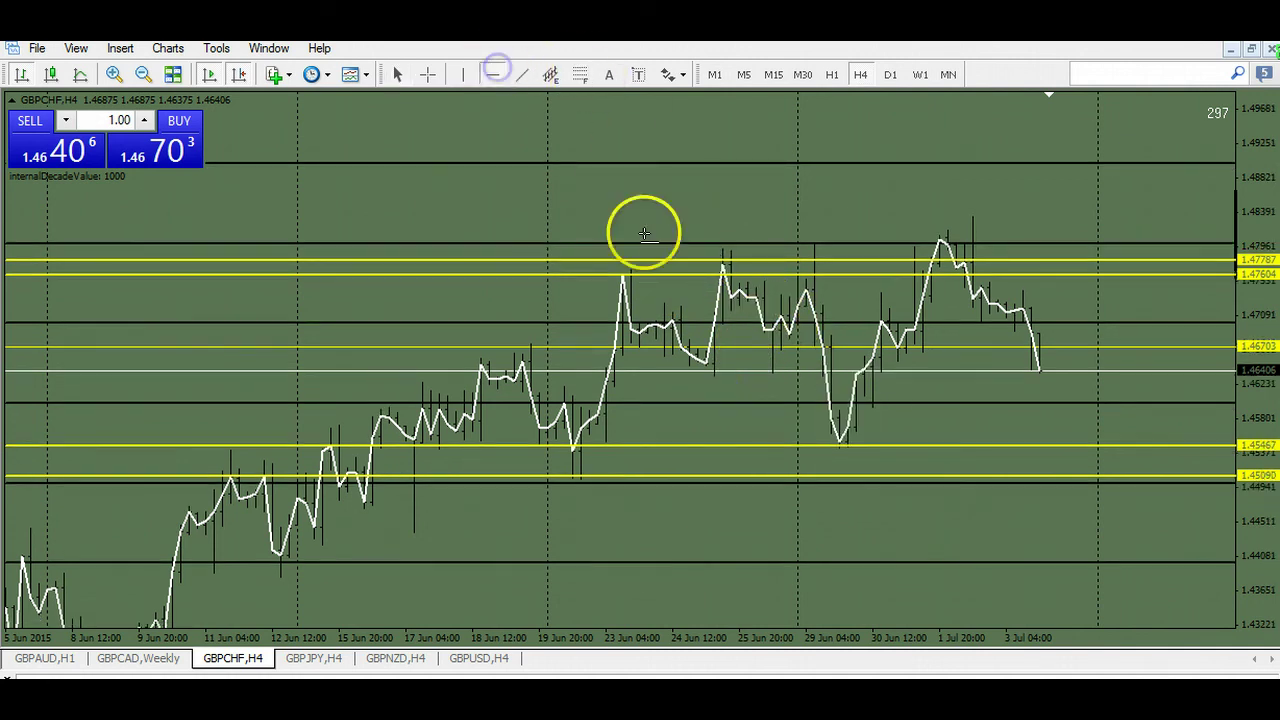
{"action": "left_click", "coordinate": [659, 317]}
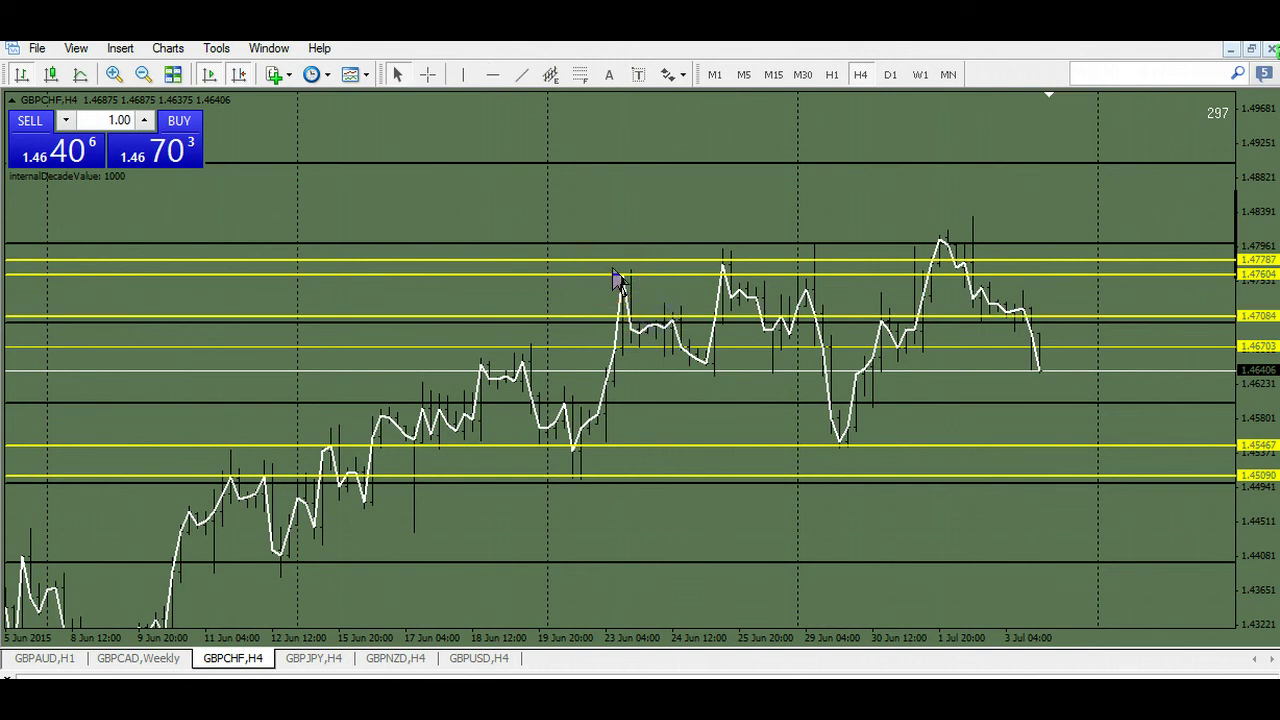
Step: Mark the late-June swing highs and lows, the minor levels between them and the rally into July with freehand strokes
{"action": "key", "text": "ctrl+shift+d"}
{"action": "left_click_drag", "start_coordinate": [608, 266], "coordinate": [628, 276]}
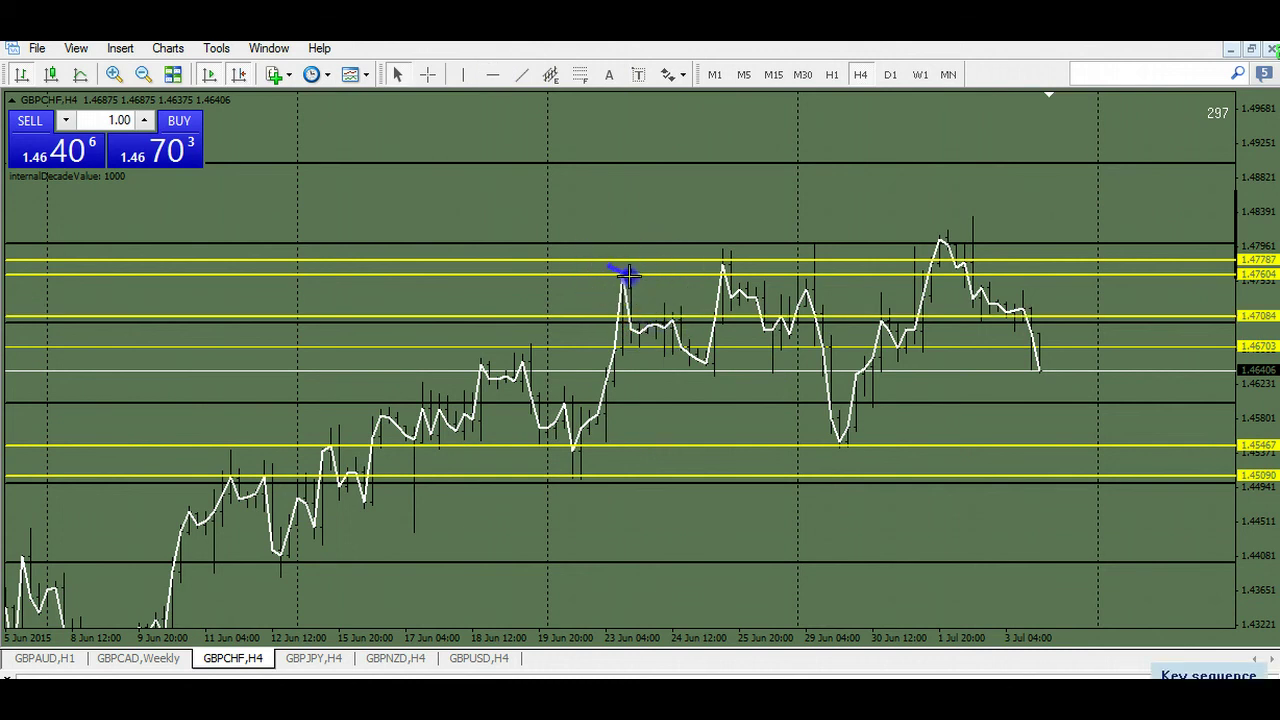
{"action": "left_click_drag", "start_coordinate": [655, 320], "coordinate": [700, 320]}
{"action": "mouse_move", "coordinate": [595, 440]}
{"action": "left_mouse_down"}
{"action": "mouse_move", "coordinate": [555, 452]}
{"action": "mouse_move", "coordinate": [598, 442]}
{"action": "left_mouse_up"}
{"action": "left_click_drag", "start_coordinate": [848, 428], "coordinate": [838, 444]}
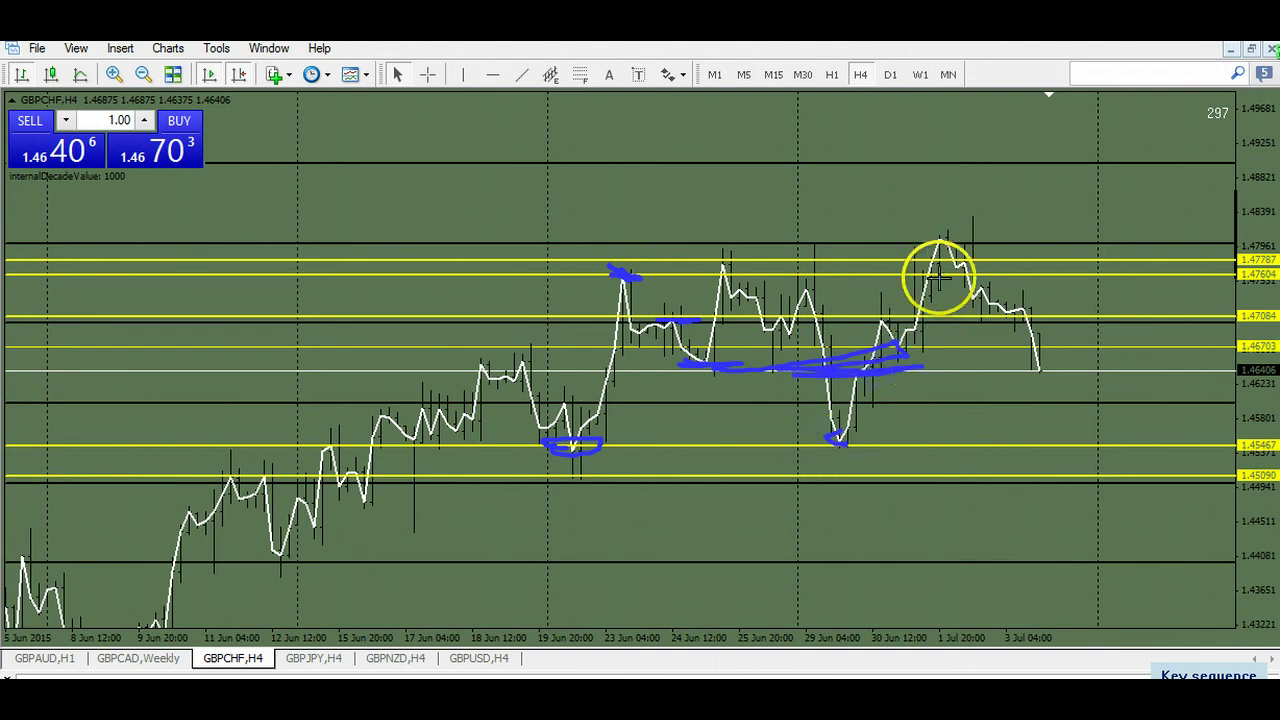
{"action": "left_click_drag", "start_coordinate": [862, 432], "coordinate": [1002, 229]}
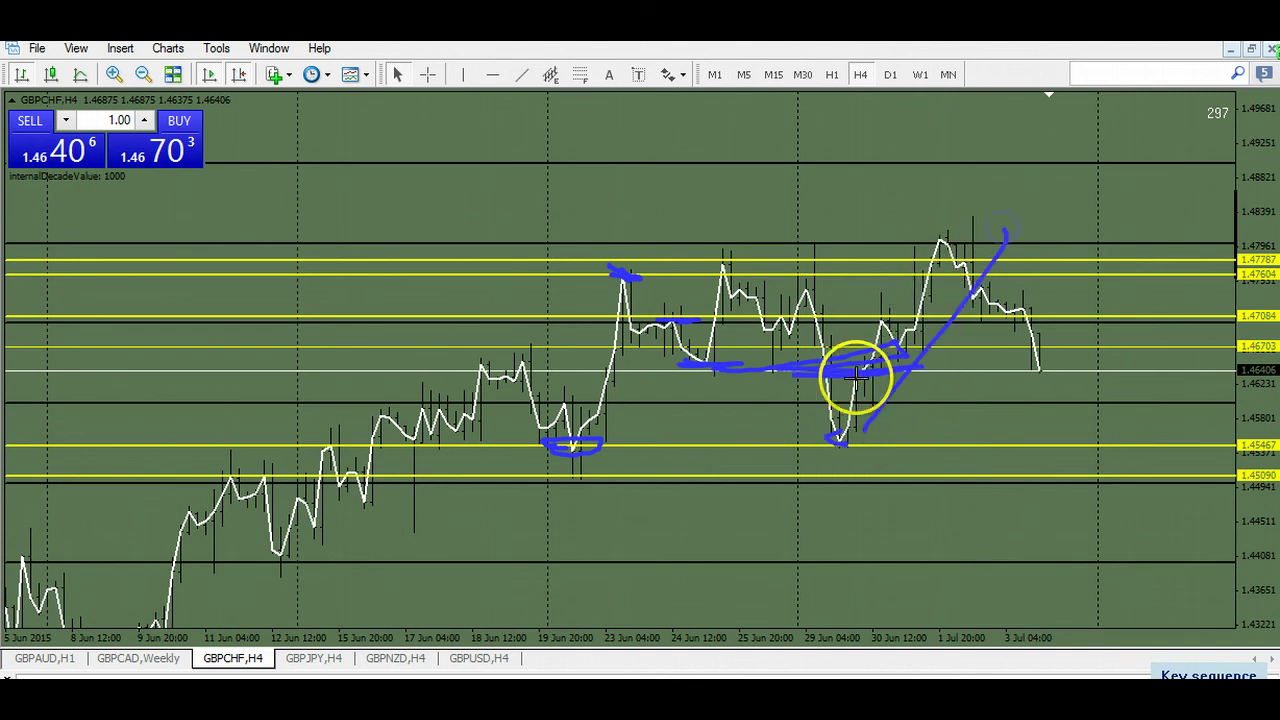
{"action": "left_click_drag", "start_coordinate": [855, 380], "coordinate": [924, 234]}
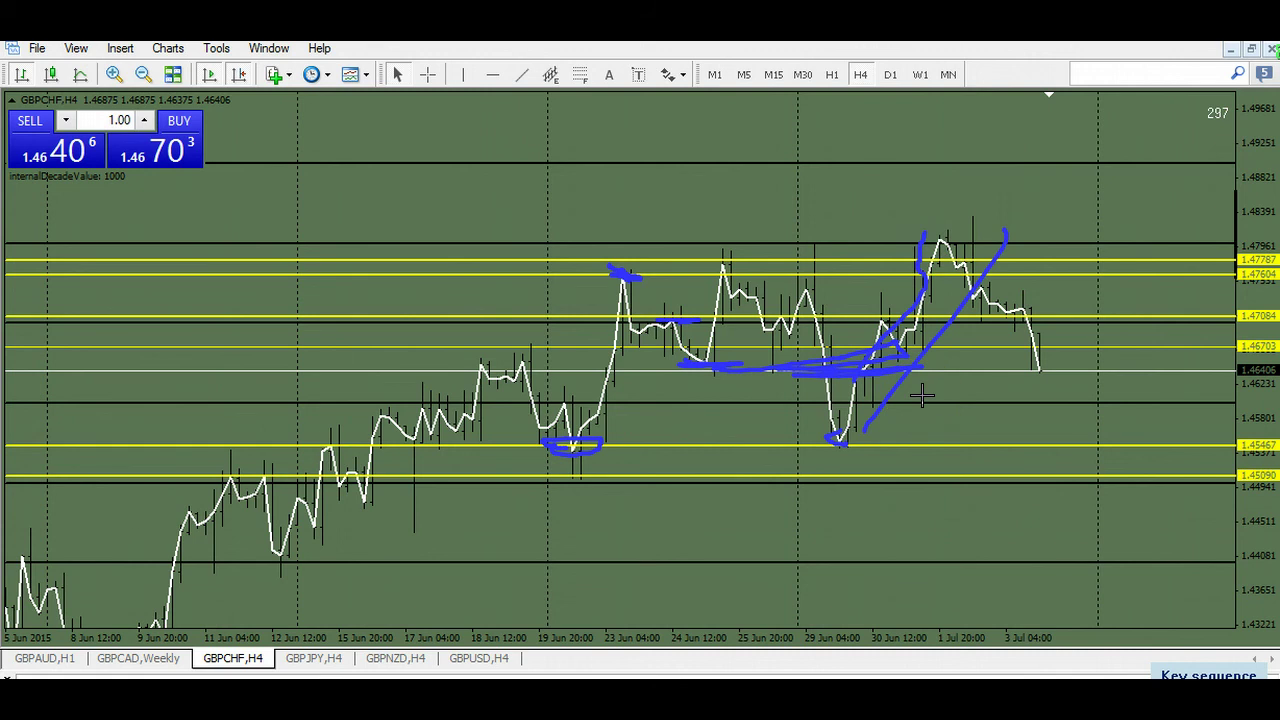
Step: Clear the GBPCHF freehand marks, trace the late-June swing legs, highs and the 1.45467 support with new strokes, and leave drawing mode
{"action": "right_click", "coordinate": [924, 400]}
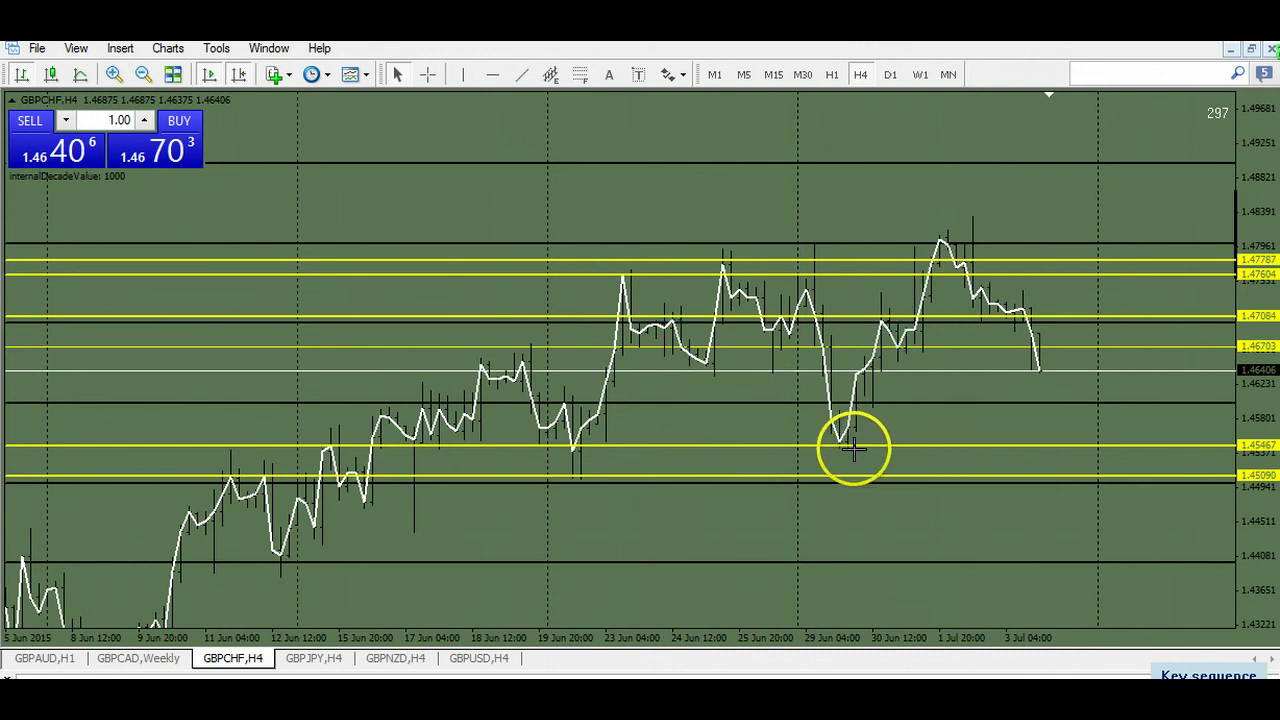
{"action": "left_click_drag", "start_coordinate": [842, 443], "coordinate": [878, 395]}
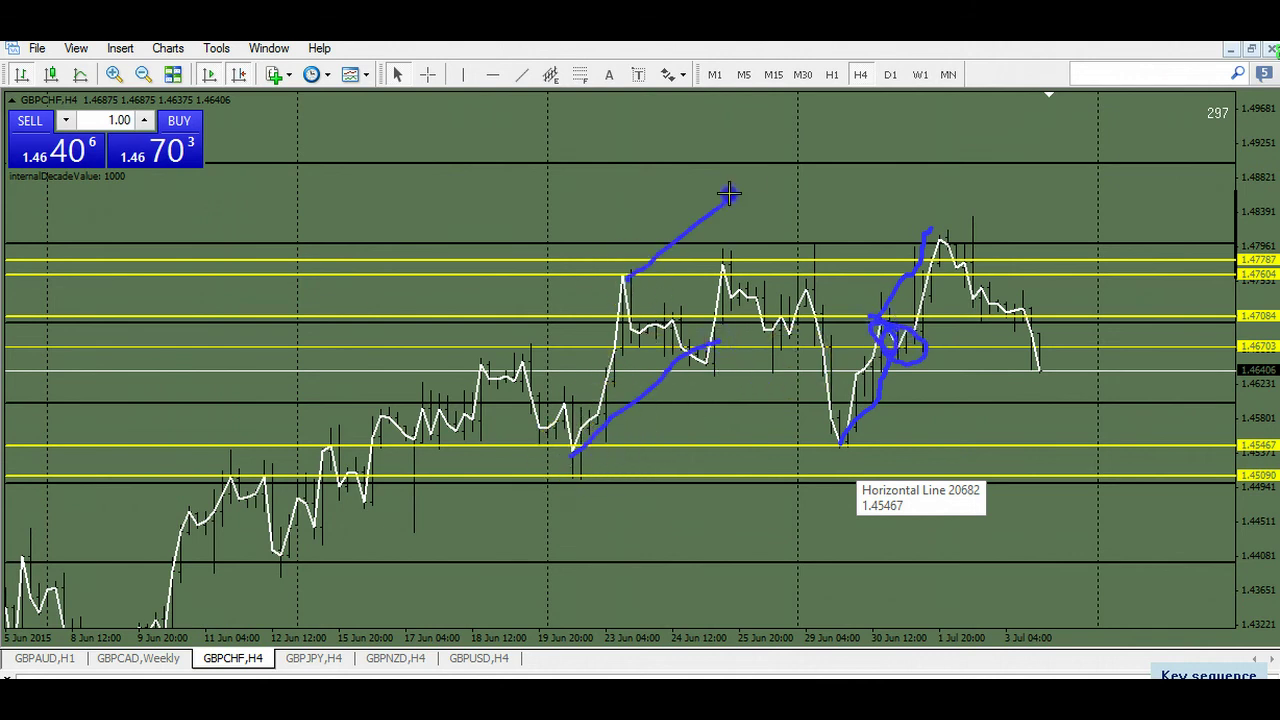
{"action": "left_click_drag", "start_coordinate": [692, 270], "coordinate": [798, 259]}
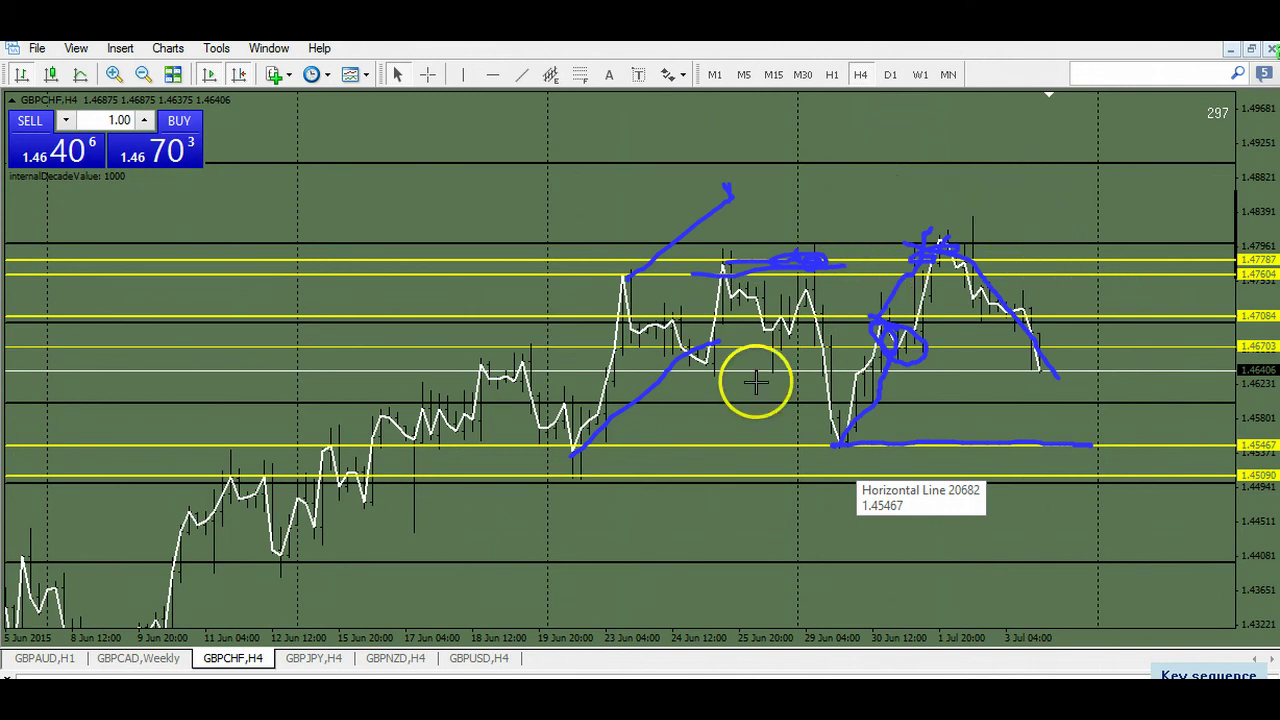
{"action": "key", "text": "Escape"}
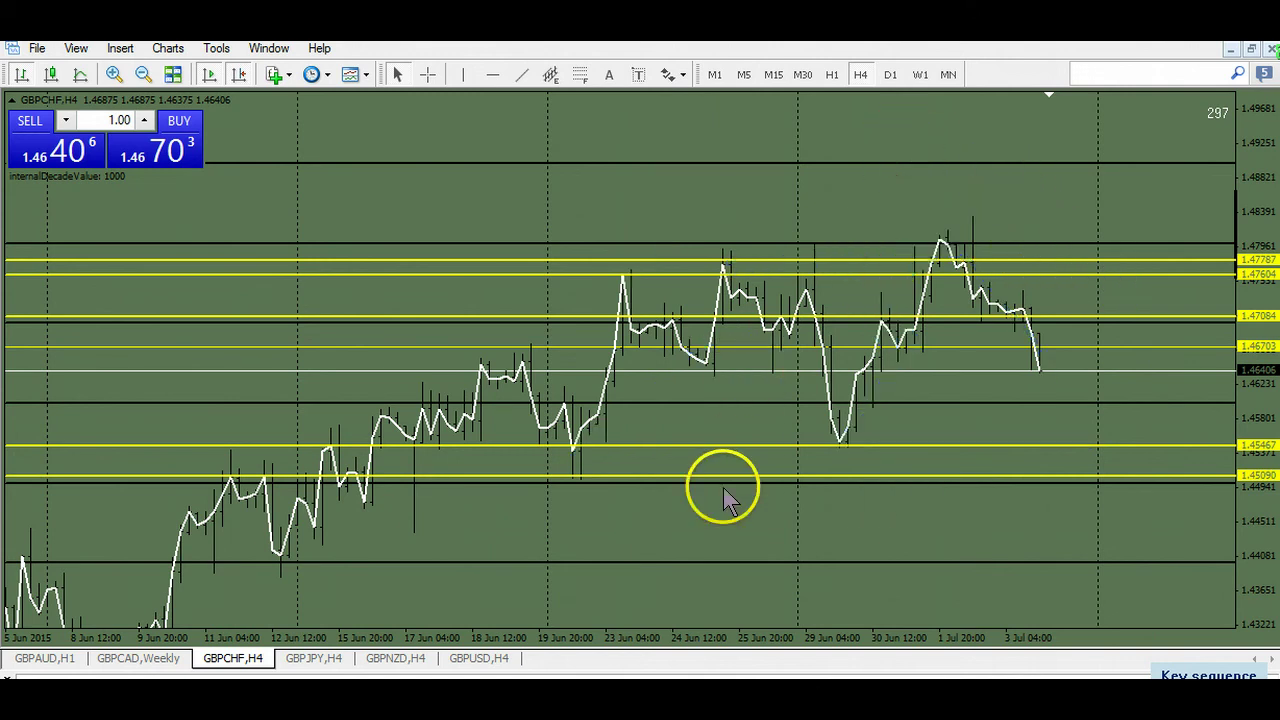
Step: Switch to the GBPJPY H4 chart and draw an equidistant channel from the late-June highs to the swing low between them
{"action": "left_click", "coordinate": [314, 664]}
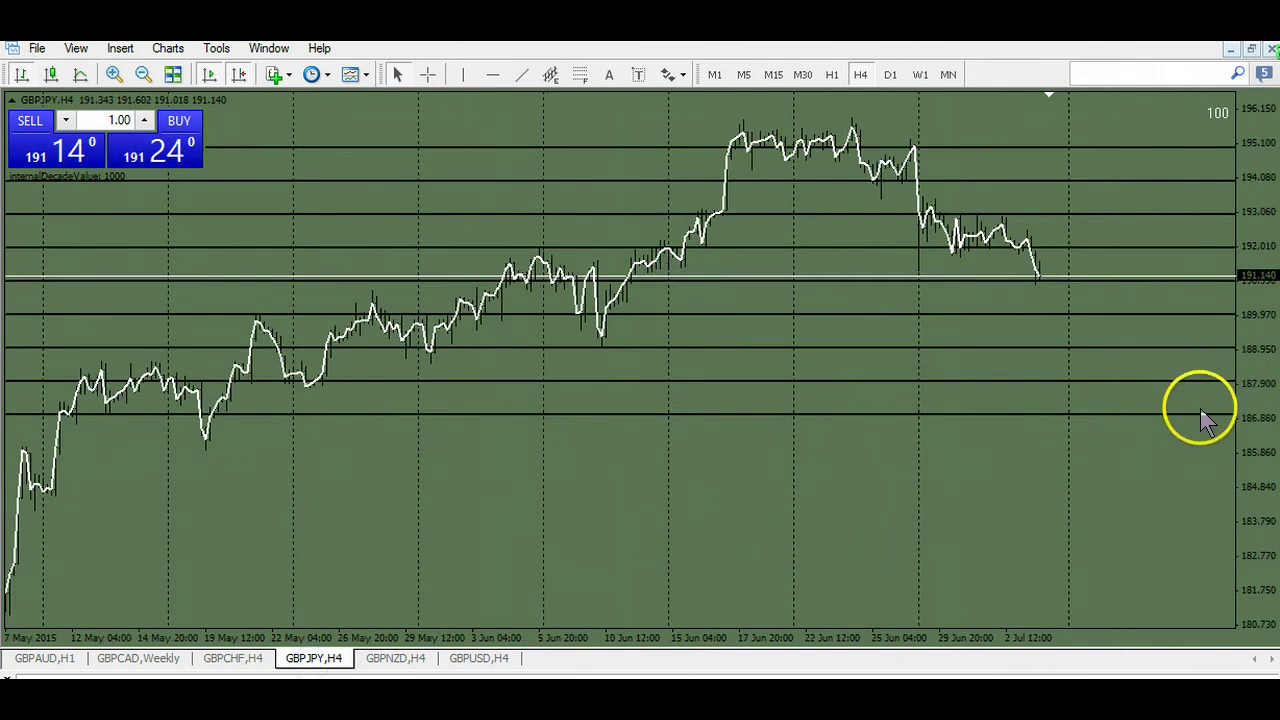
{"action": "left_click", "coordinate": [550, 74]}
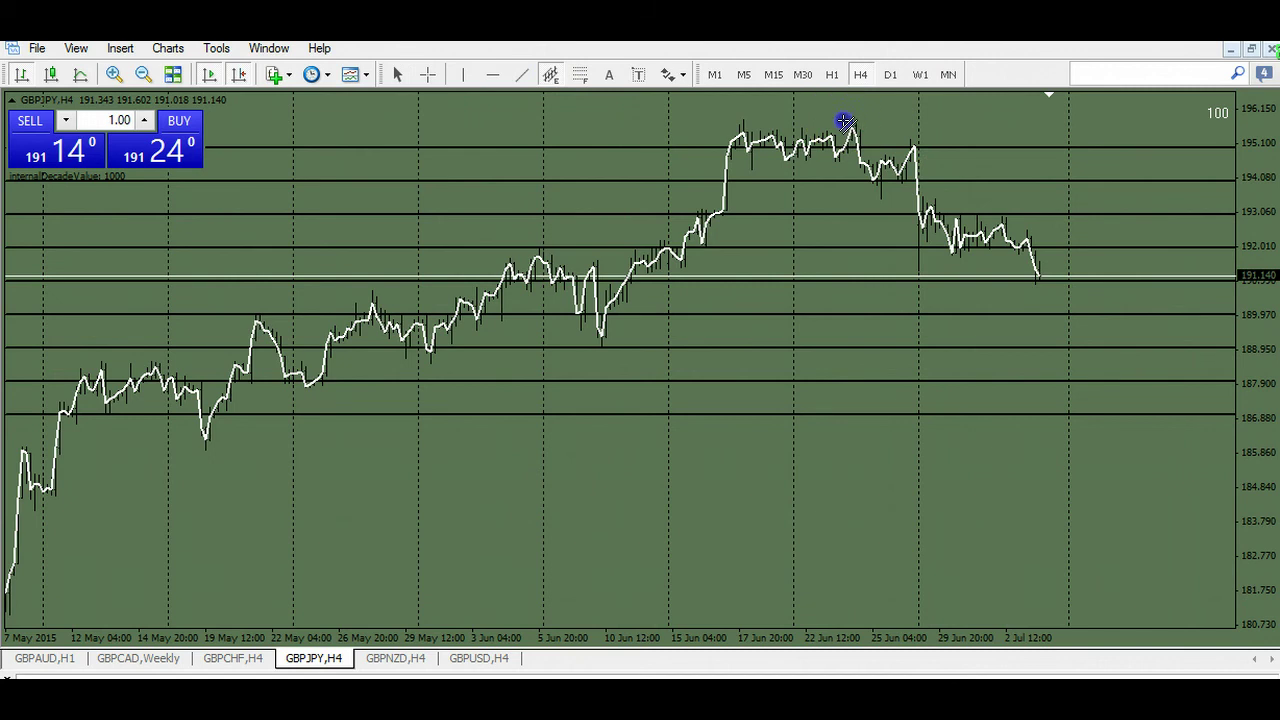
{"action": "mouse_move", "coordinate": [846, 123]}
{"action": "left_mouse_down"}
{"action": "mouse_move", "coordinate": [943, 149]}
{"action": "mouse_move", "coordinate": [915, 148]}
{"action": "left_mouse_up"}
{"action": "mouse_move", "coordinate": [873, 198]}
{"action": "left_mouse_down"}
{"action": "mouse_move", "coordinate": [834, 231]}
{"action": "mouse_move", "coordinate": [875, 207]}
{"action": "left_mouse_up"}
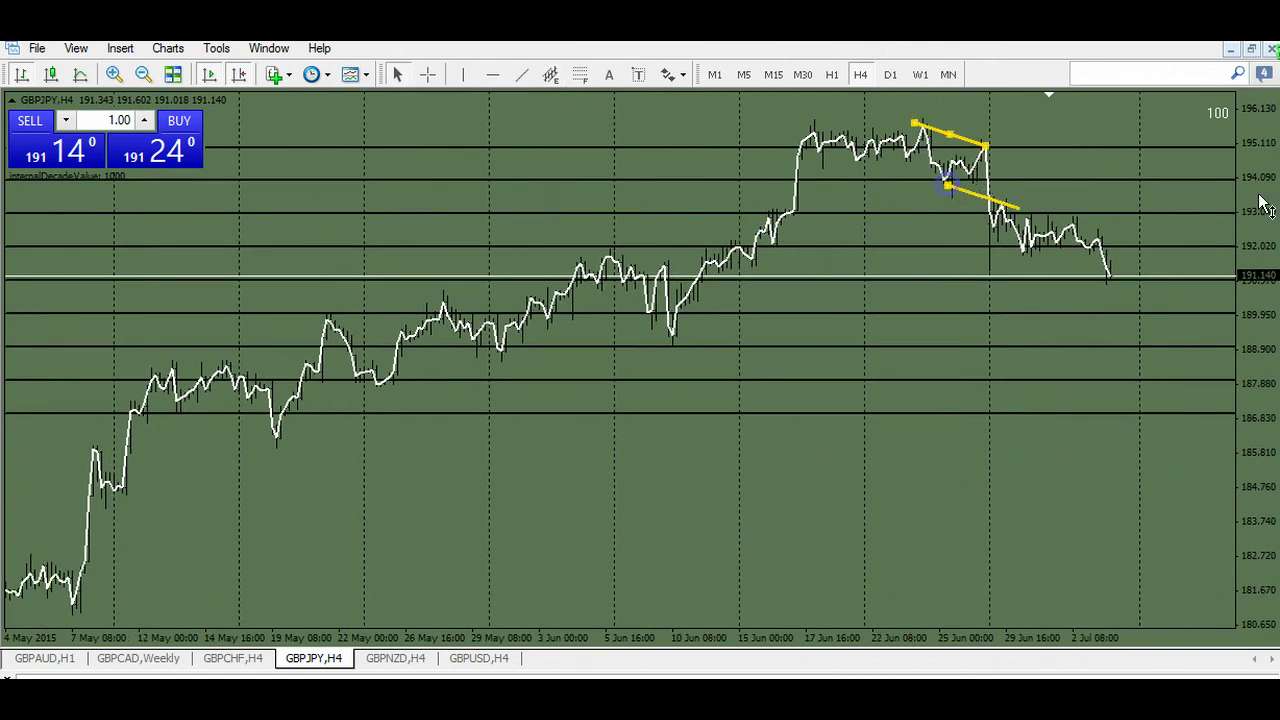
Step: Enable the fixed vertical scale in the GBPJPY H4 chart properties
{"action": "left_click", "coordinate": [1242, 224]}
{"action": "right_click", "coordinate": [754, 490]}
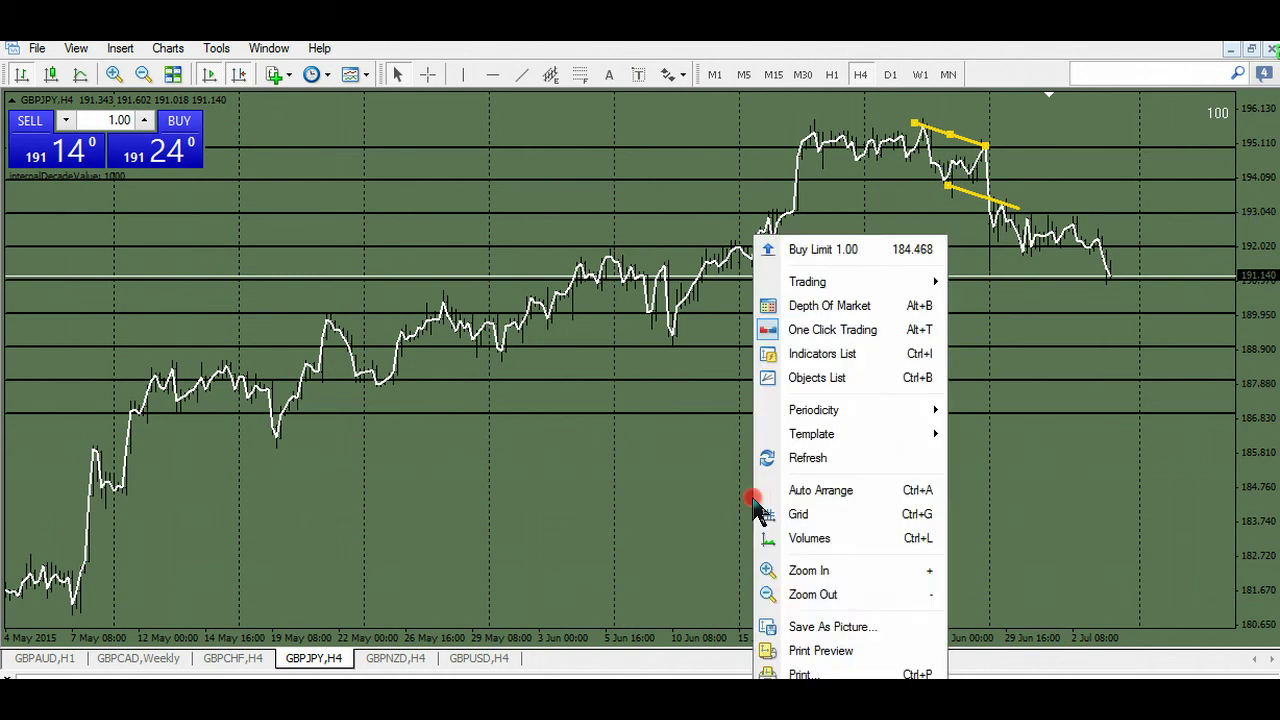
{"action": "left_click", "coordinate": [818, 704]}
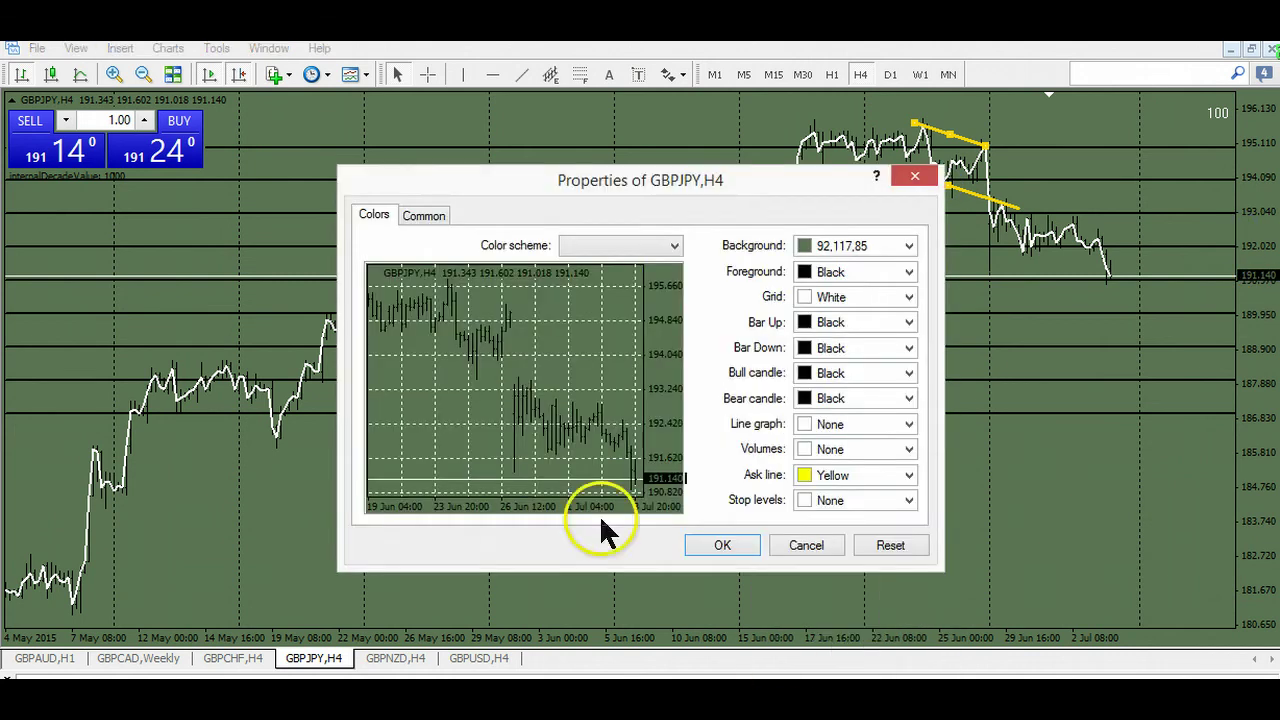
{"action": "left_click", "coordinate": [424, 216]}
{"action": "left_click", "coordinate": [378, 421]}
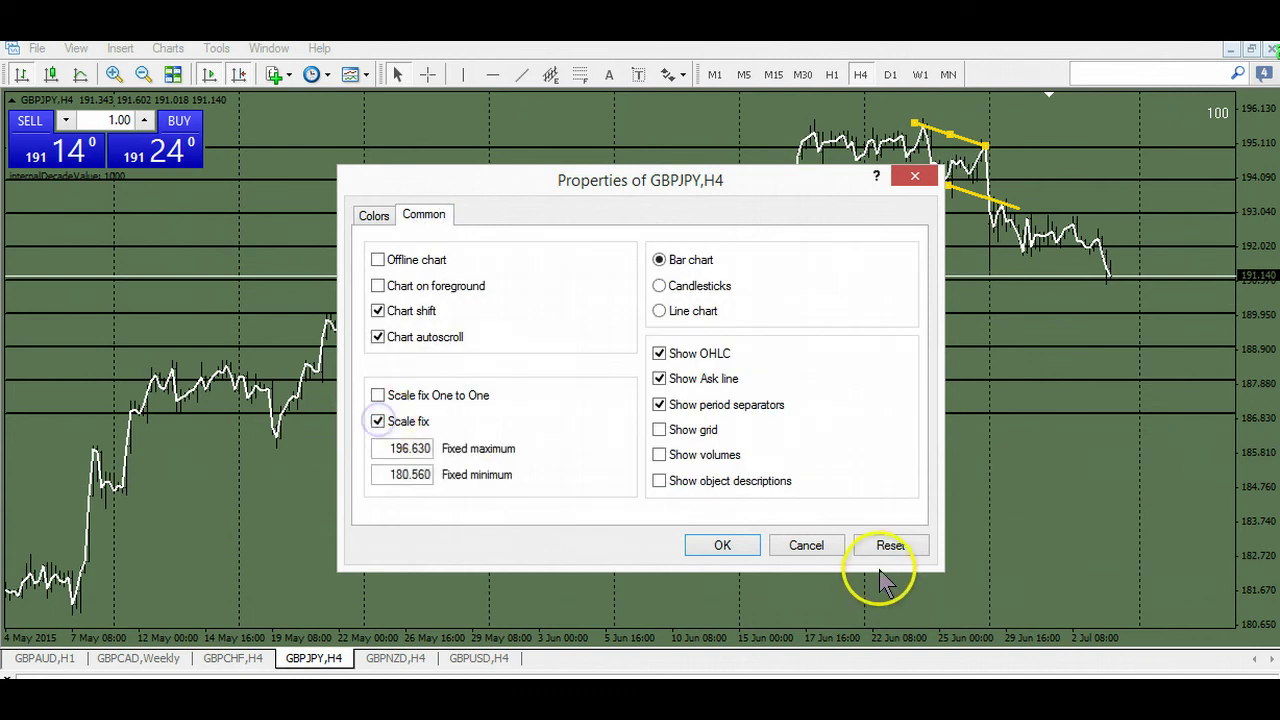
{"action": "left_click", "coordinate": [722, 545]}
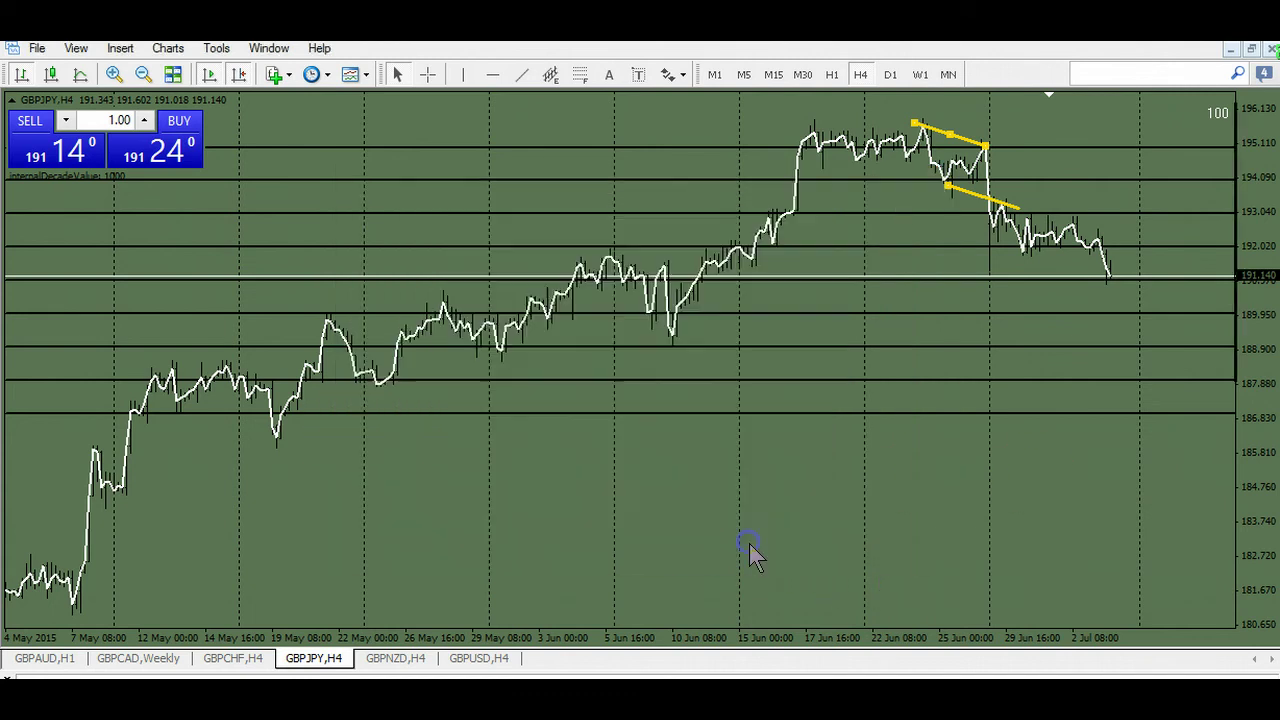
Step: Align the channel's anchors with the closing highs around 24 and 26 June and the closing low between them
{"action": "left_click_drag", "start_coordinate": [1240, 423], "coordinate": [1243, 285]}
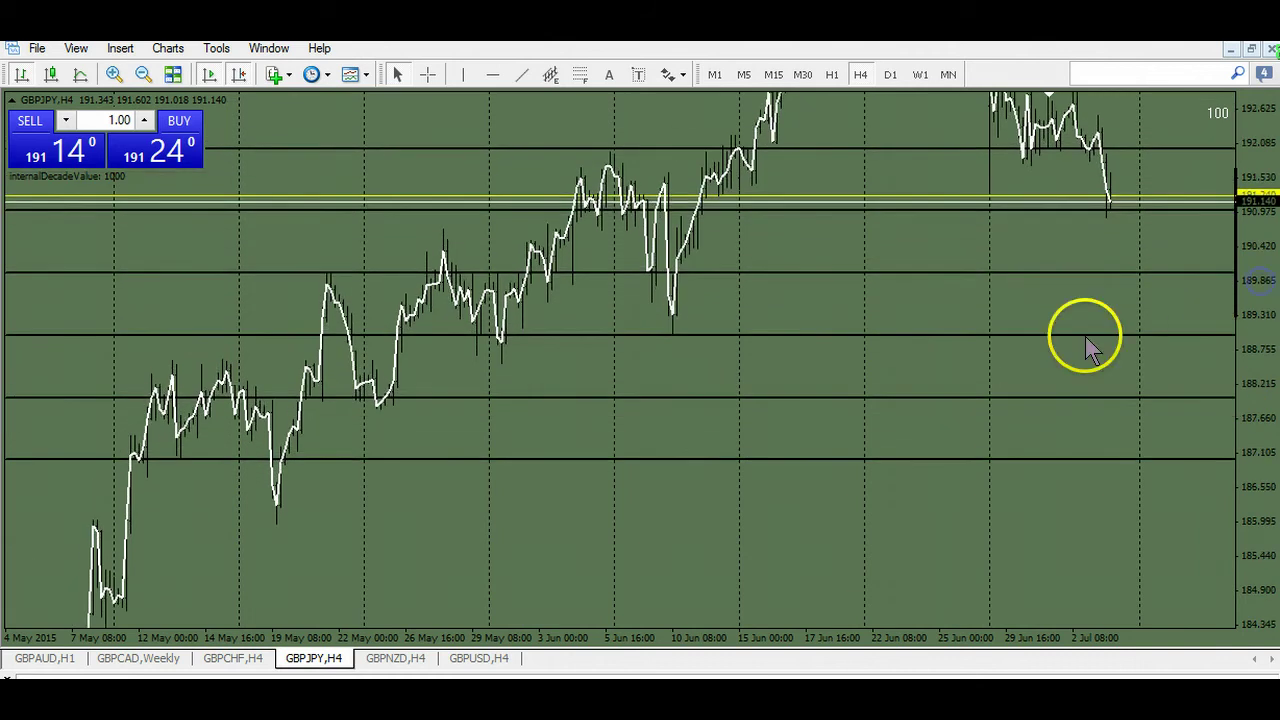
{"action": "left_click_drag", "start_coordinate": [1086, 340], "coordinate": [897, 578]}
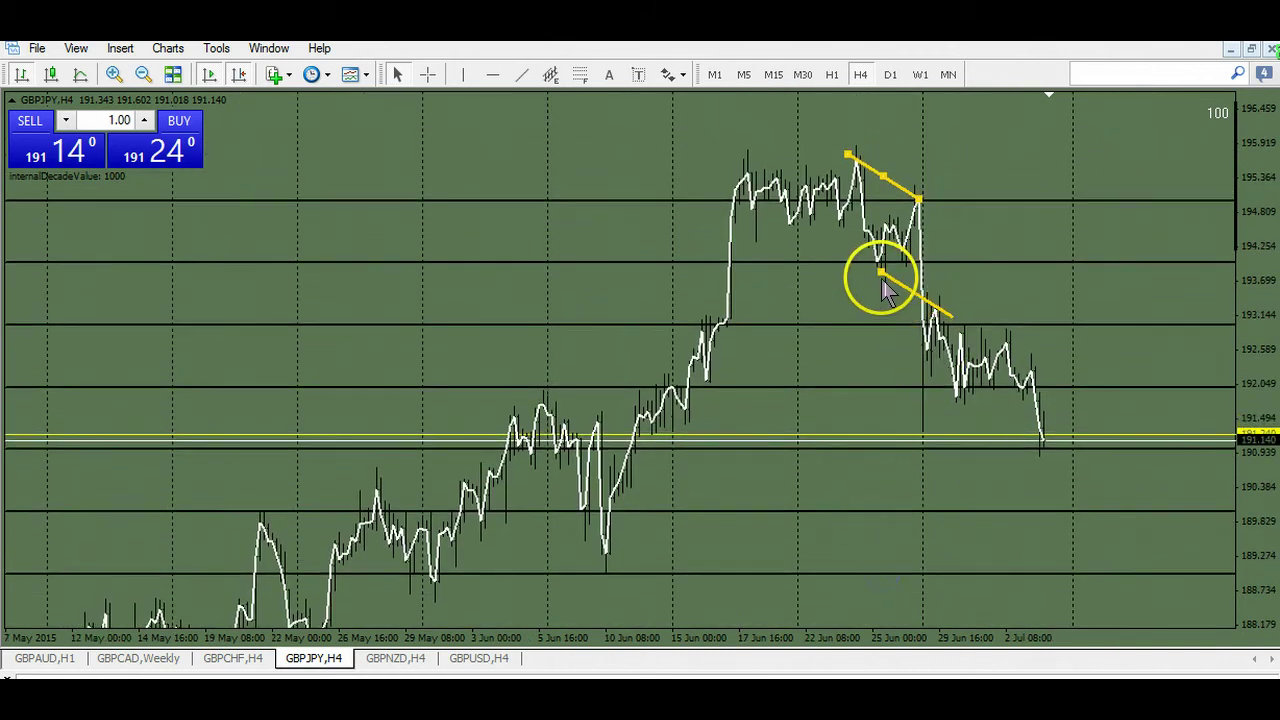
{"action": "left_click_drag", "start_coordinate": [880, 271], "coordinate": [876, 266]}
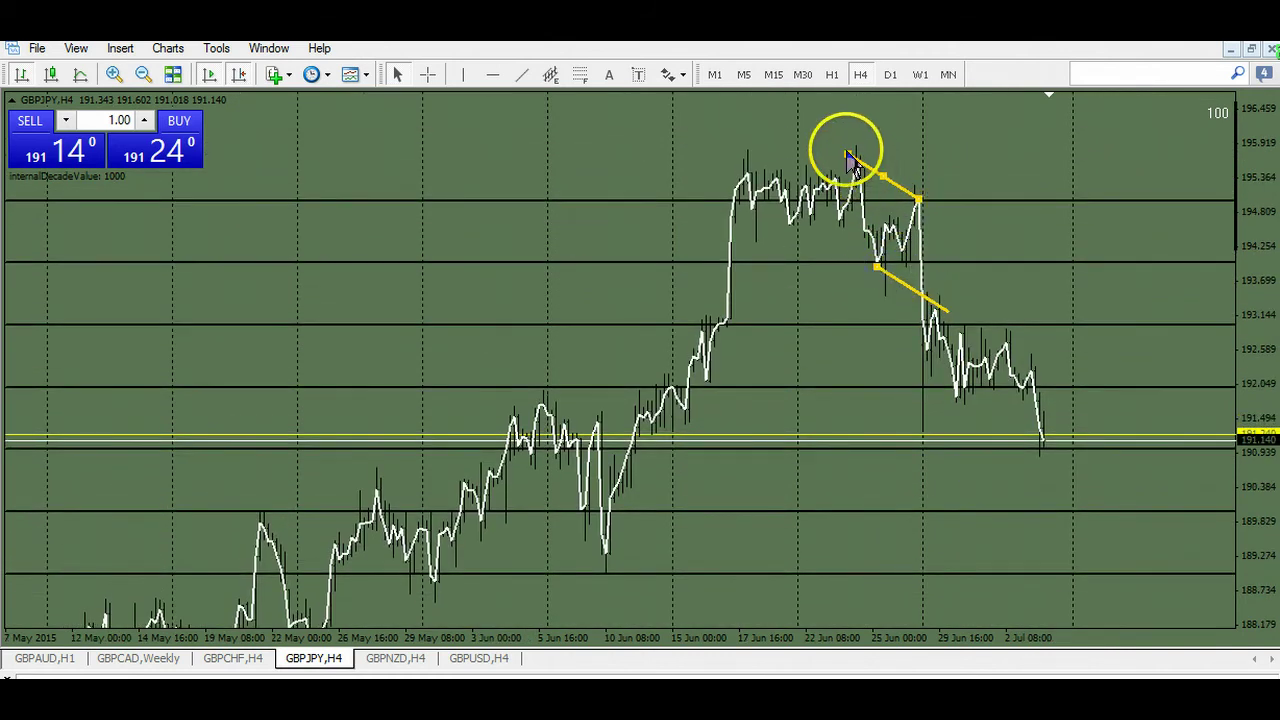
{"action": "left_click_drag", "start_coordinate": [848, 153], "coordinate": [860, 164]}
{"action": "left_click", "coordinate": [934, 310]}
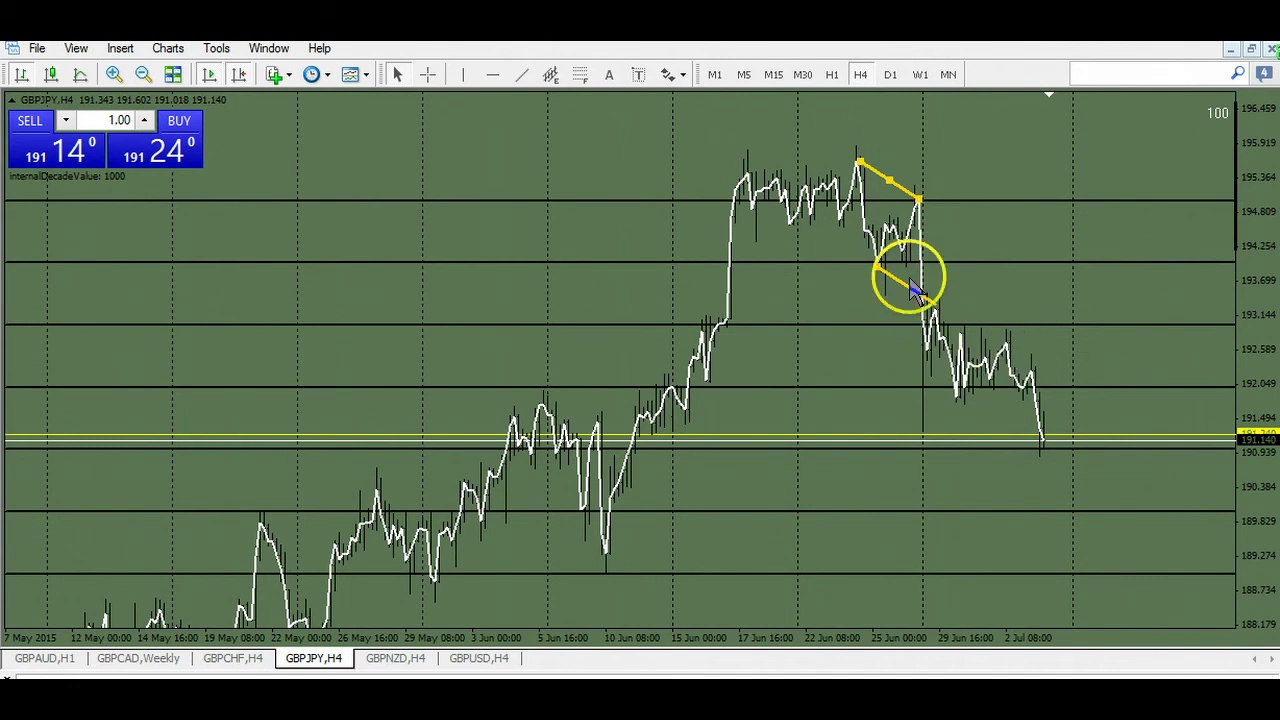
Step: Duplicate the channel and fit the copy to the two lower closing highs around 29 June and the swing low beneath them
{"action": "double_click", "coordinate": [891, 182]}
{"action": "left_click_drag", "start_coordinate": [894, 189], "coordinate": [956, 339]}
{"action": "double_click", "coordinate": [992, 348]}
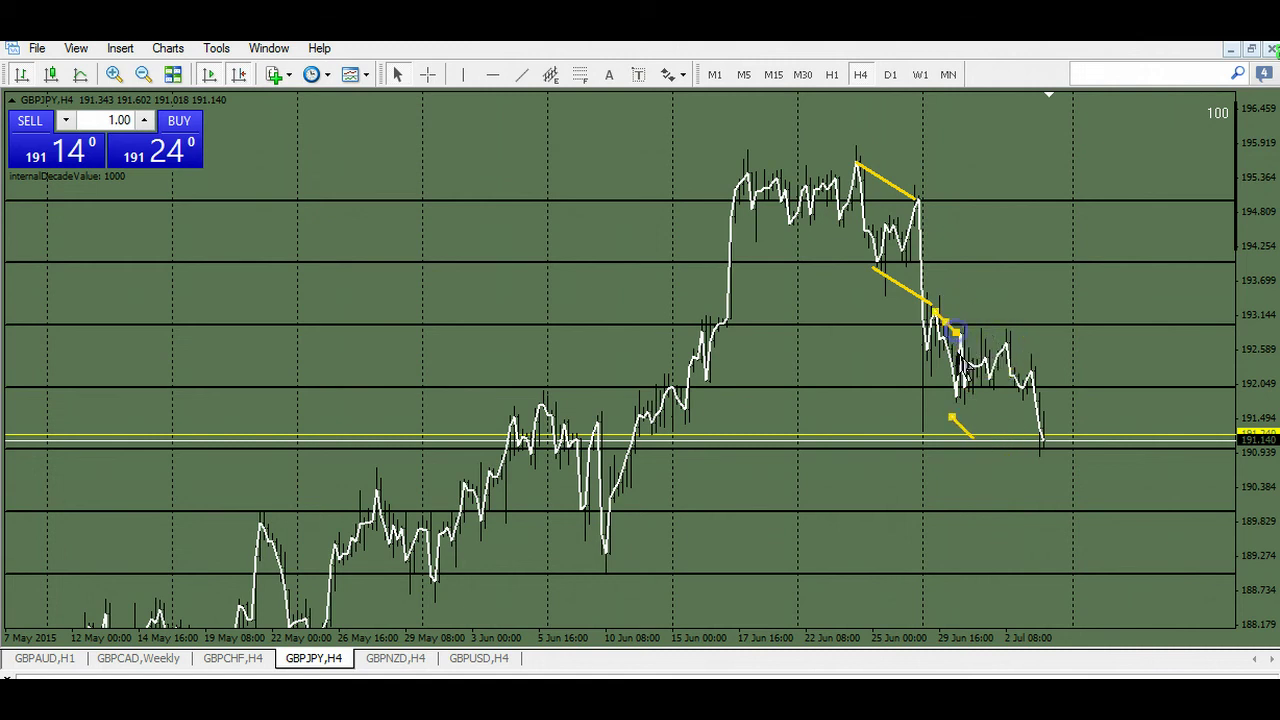
{"action": "left_click_drag", "start_coordinate": [952, 418], "coordinate": [951, 409]}
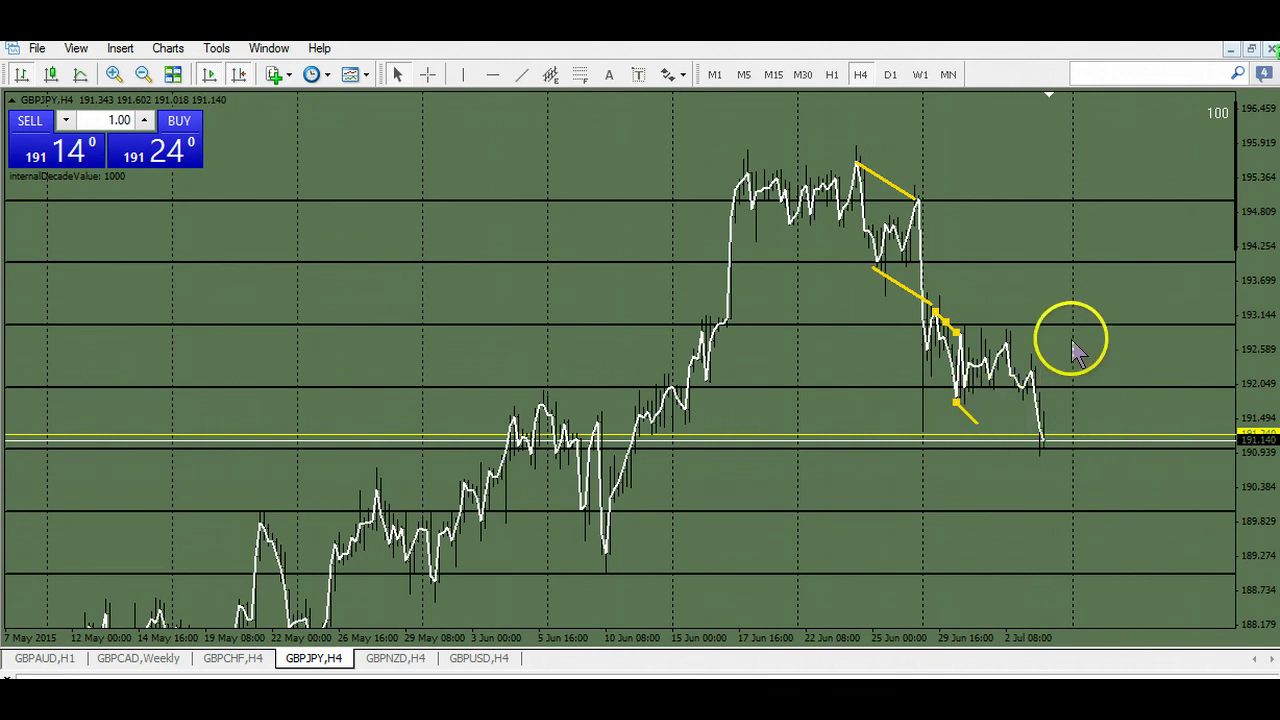
Step: Place a horizontal line at about 192.552 on the GBPJPY H4 chart, through the closing low after the late-June drop
{"action": "left_click_drag", "start_coordinate": [1254, 348], "coordinate": [1220, 177]}
{"action": "left_click_drag", "start_coordinate": [1030, 478], "coordinate": [812, 648]}
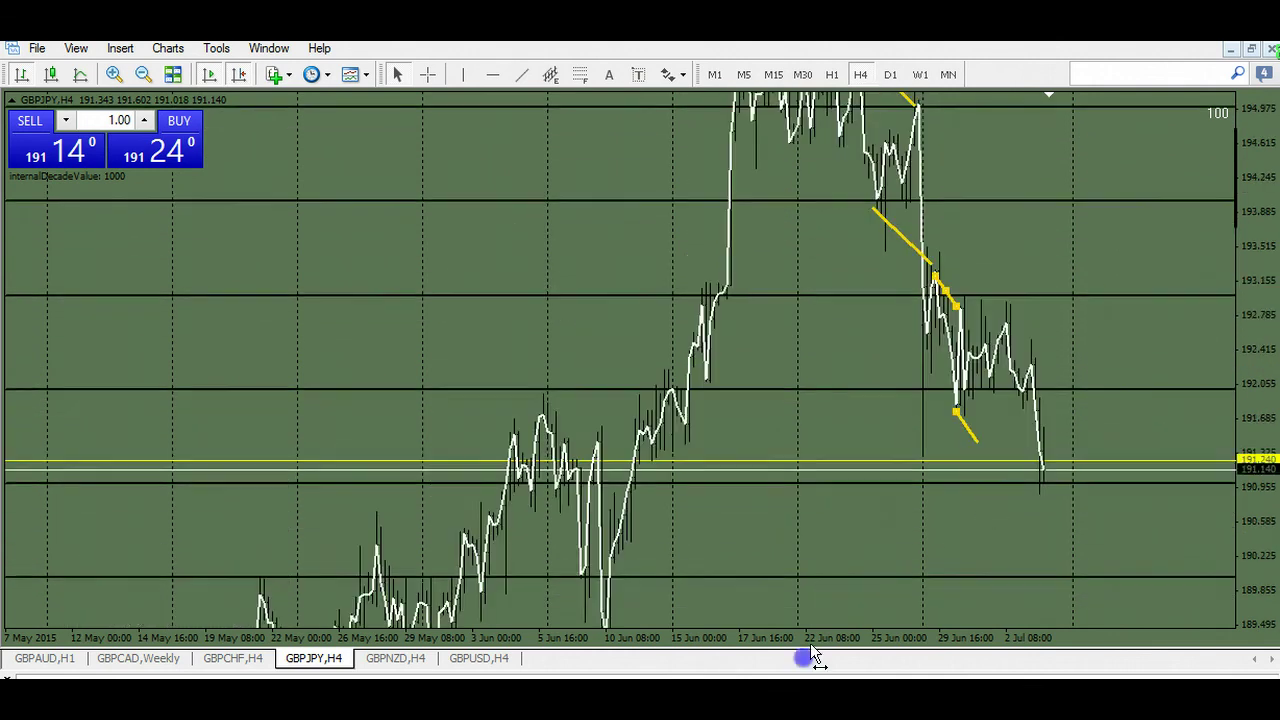
{"action": "left_click", "coordinate": [492, 74]}
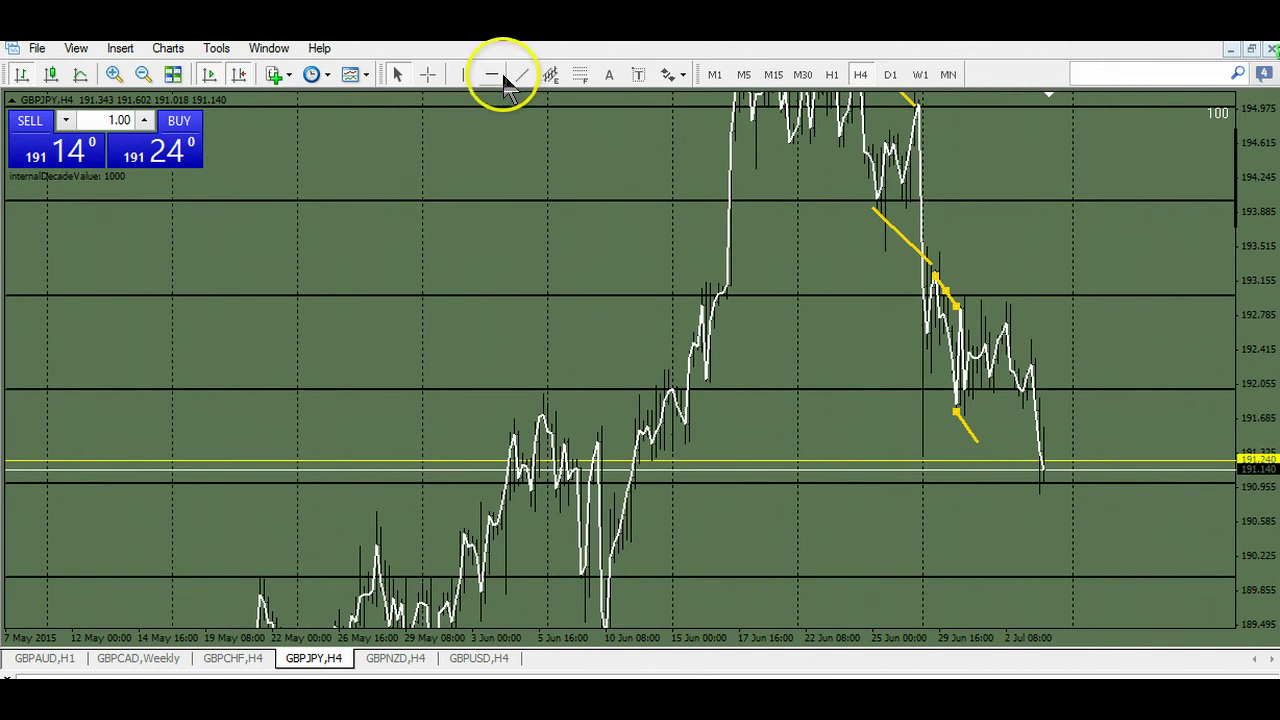
{"action": "left_click", "coordinate": [922, 338]}
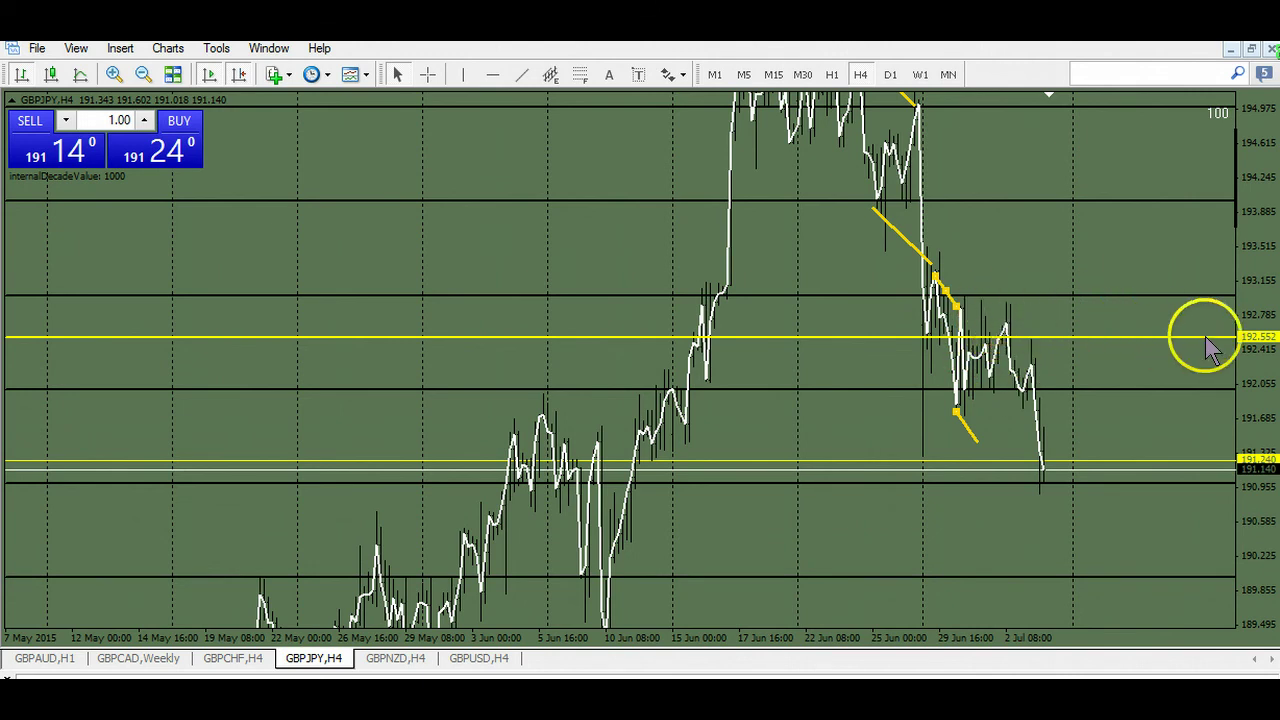
Step: Delete the channels, the 192.552 line and the black round-number lines from the GBPJPY H4 chart
{"action": "left_click_drag", "start_coordinate": [1251, 354], "coordinate": [1065, 328]}
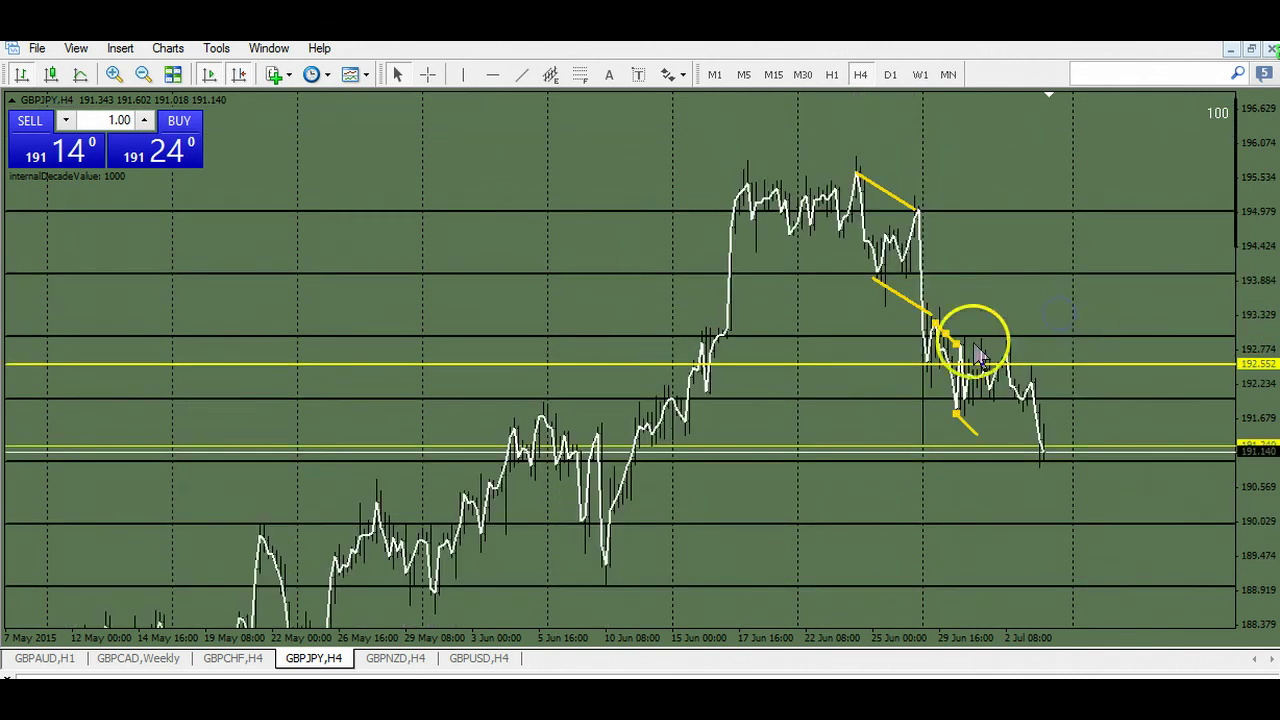
{"action": "left_click_drag", "start_coordinate": [769, 415], "coordinate": [769, 415]}
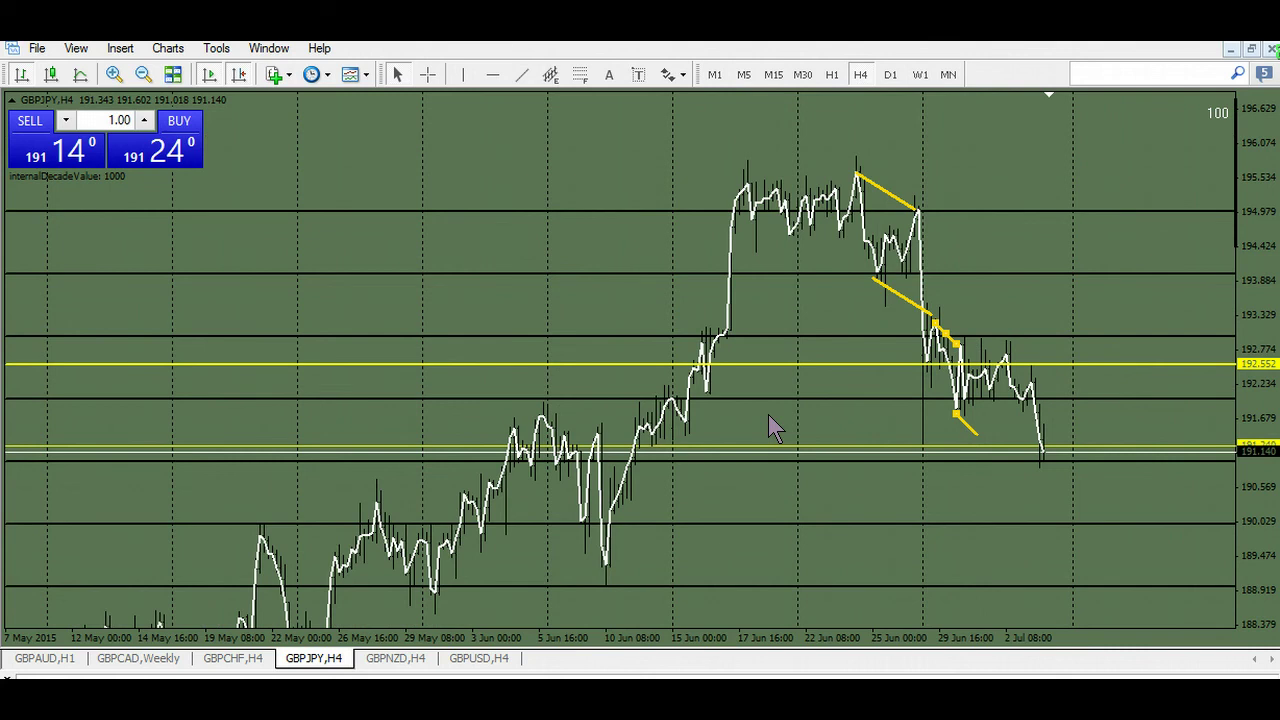
{"action": "left_click", "coordinate": [966, 290]}
{"action": "left_click", "coordinate": [918, 212]}
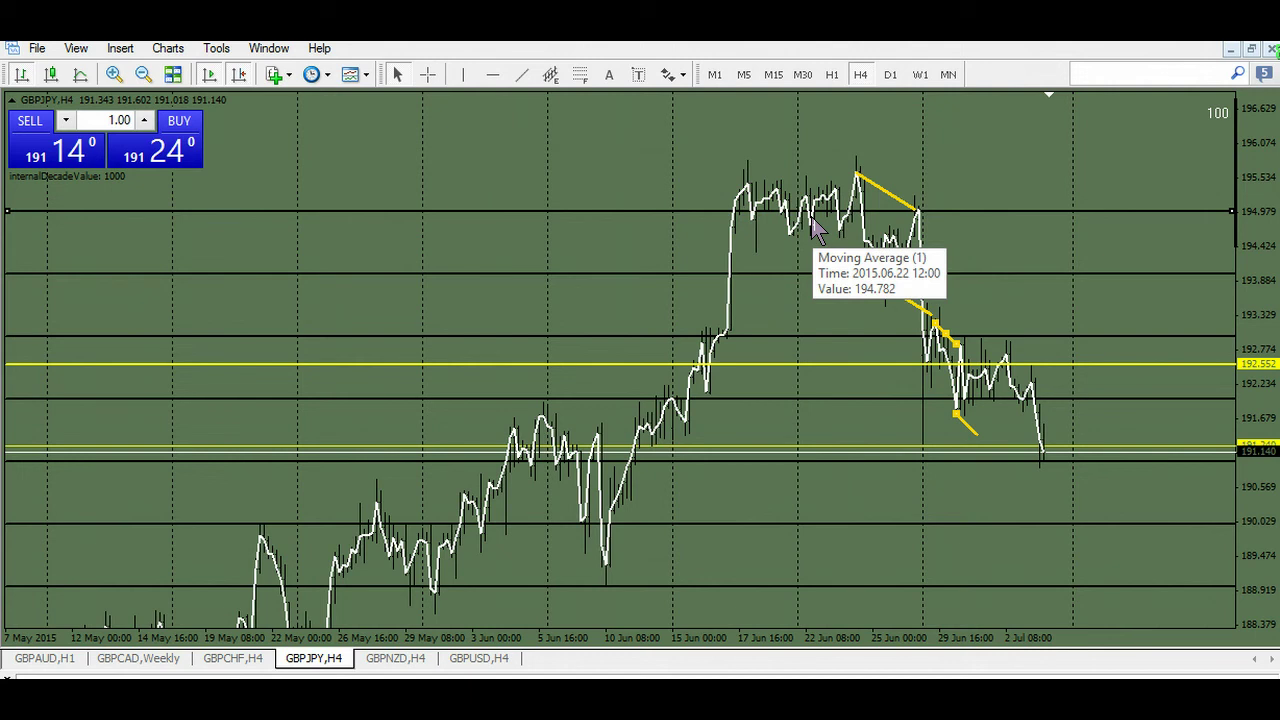
{"action": "key", "text": "Delete"}
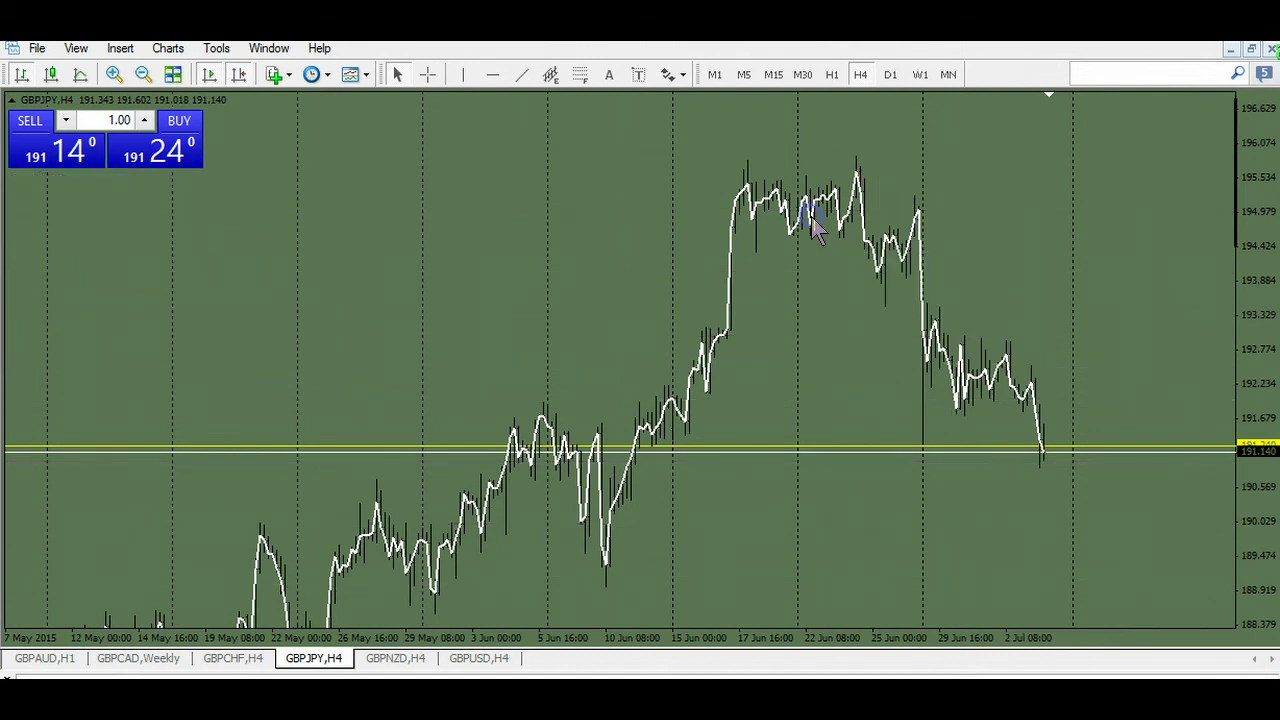
Step: Draw a descending trendline through the late-June closing highs and place four parallel copies through the swing points below it
{"action": "left_click", "coordinate": [520, 75]}
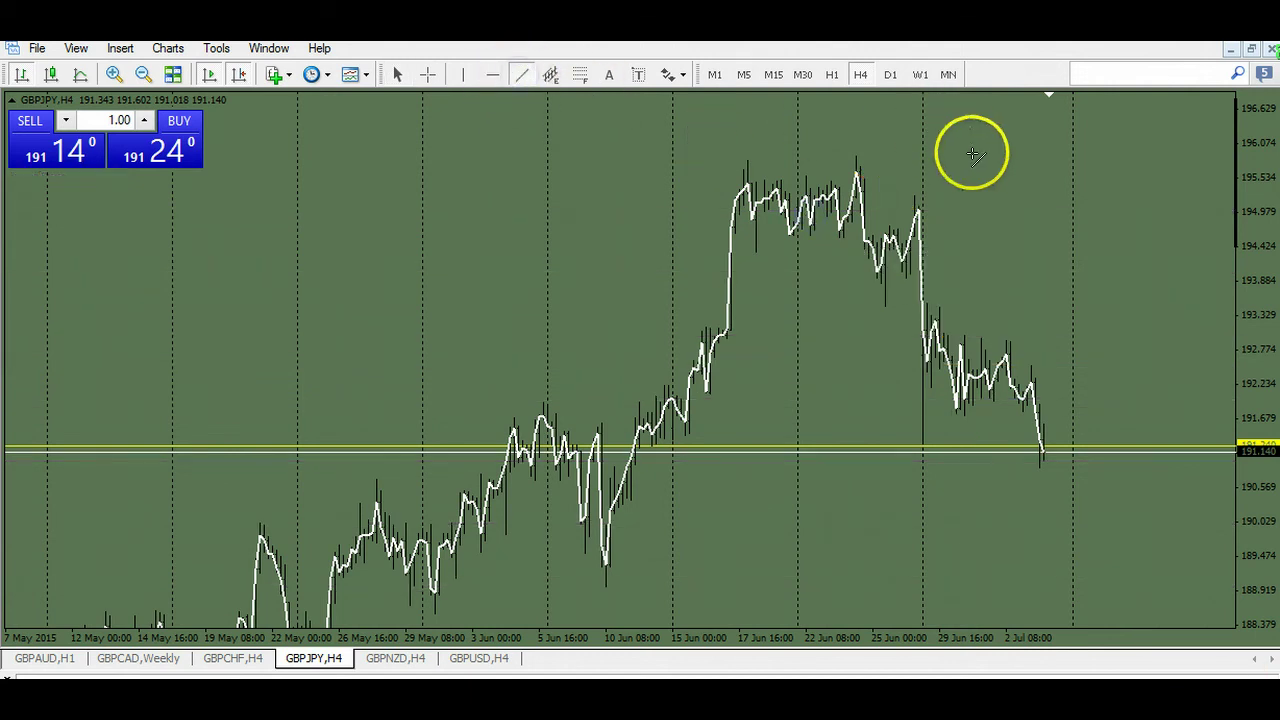
{"action": "mouse_move", "coordinate": [856, 172]}
{"action": "left_mouse_down"}
{"action": "mouse_move", "coordinate": [956, 207]}
{"action": "mouse_move", "coordinate": [960, 237]}
{"action": "mouse_move", "coordinate": [909, 209]}
{"action": "mouse_move", "coordinate": [923, 294]}
{"action": "mouse_move", "coordinate": [893, 385]}
{"action": "mouse_move", "coordinate": [860, 234]}
{"action": "mouse_move", "coordinate": [785, 243]}
{"action": "mouse_move", "coordinate": [826, 220]}
{"action": "mouse_move", "coordinate": [809, 209]}
{"action": "mouse_move", "coordinate": [799, 243]}
{"action": "mouse_move", "coordinate": [826, 197]}
{"action": "left_mouse_up"}
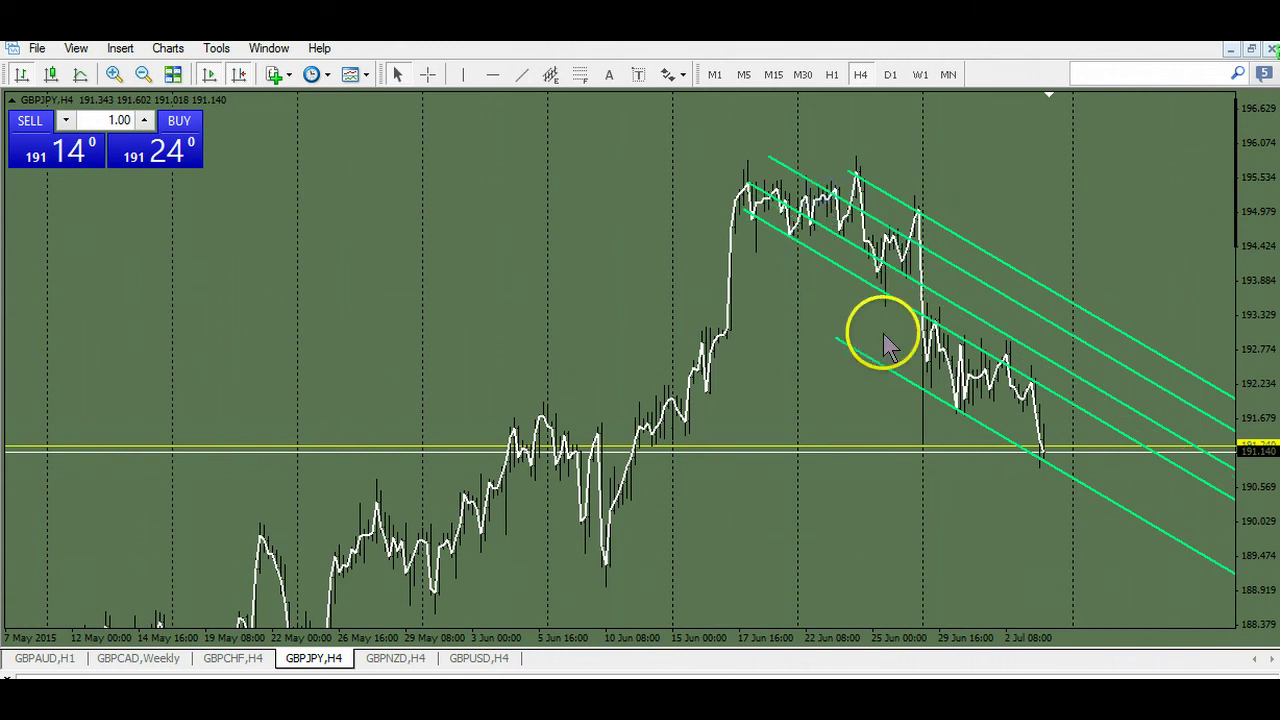
Step: Place a horizontal line at about 189.301 on the GBPJPY H4 chart, through the closing low near 10 June
{"action": "left_click_drag", "start_coordinate": [1249, 406], "coordinate": [1265, 440]}
{"action": "left_click_drag", "start_coordinate": [1022, 556], "coordinate": [990, 451]}
{"action": "left_click_drag", "start_coordinate": [1036, 376], "coordinate": [1021, 290]}
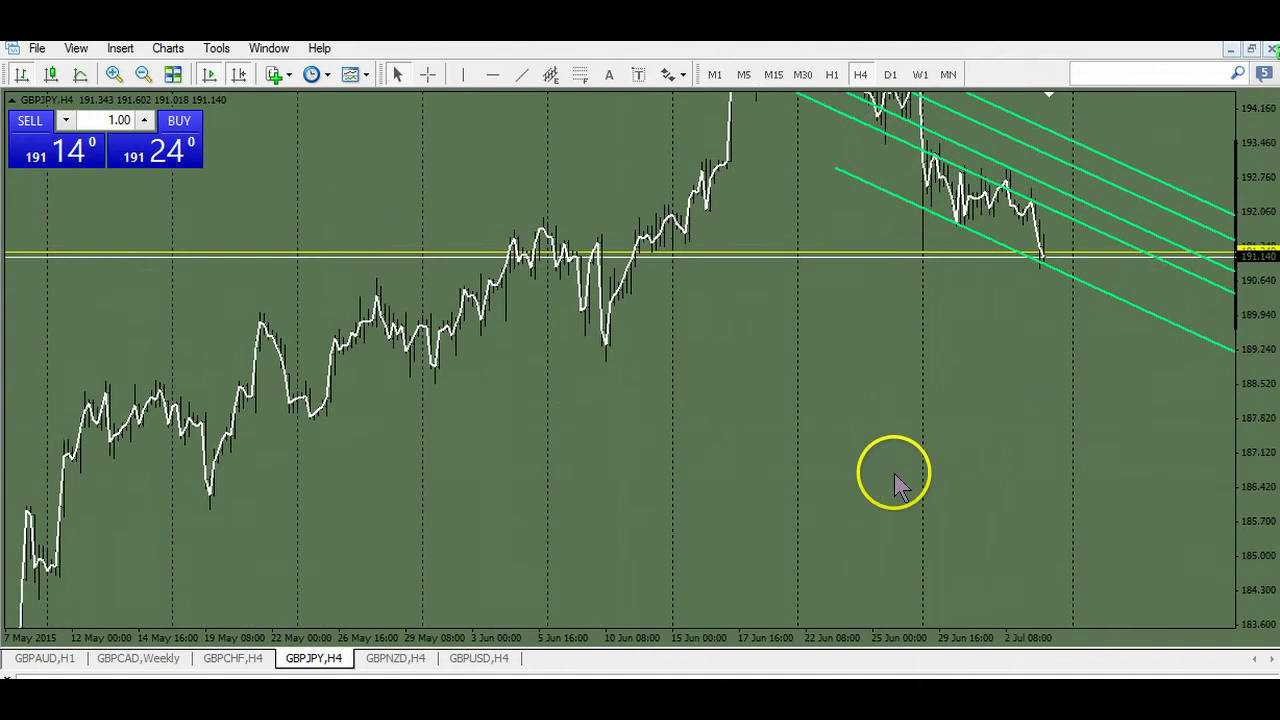
{"action": "left_click_drag", "start_coordinate": [894, 473], "coordinate": [830, 542]}
{"action": "left_click", "coordinate": [493, 75]}
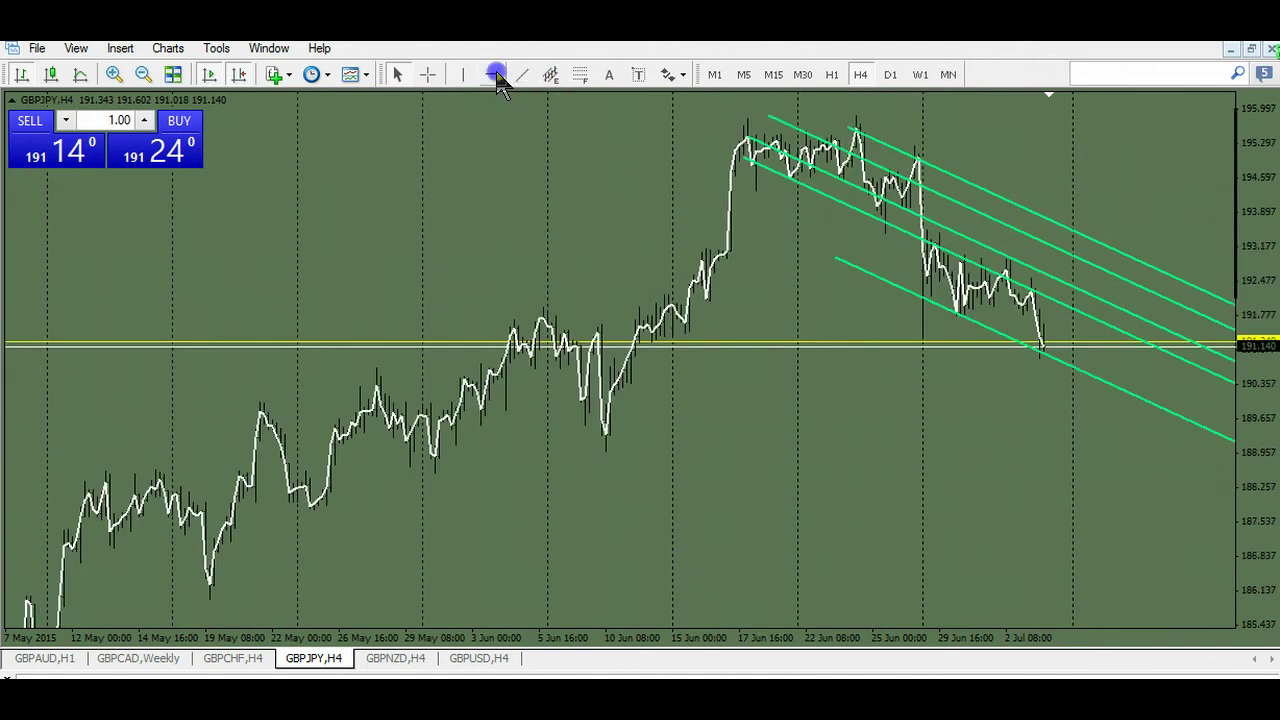
{"action": "left_click", "coordinate": [607, 432]}
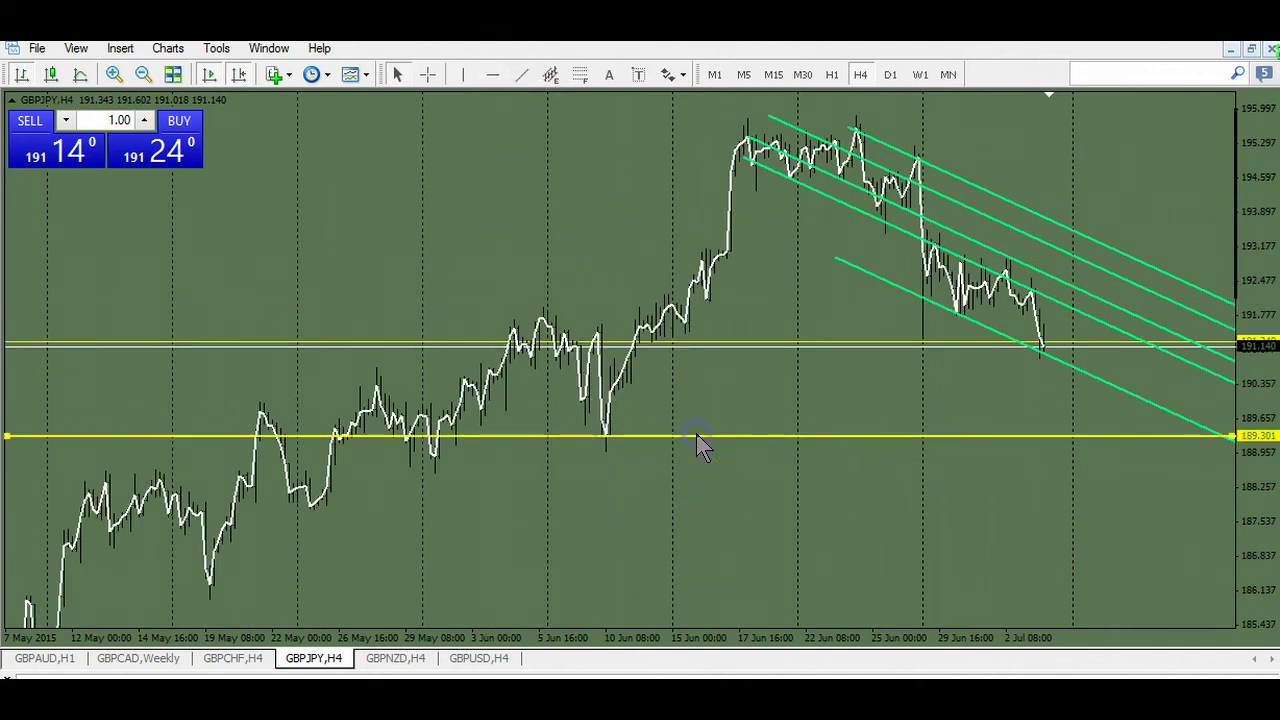
Step: Duplicate the 189.301 line and place the copy at about 191.719, through the early-June closing high
{"action": "left_click_drag", "start_coordinate": [697, 441], "coordinate": [681, 317]}
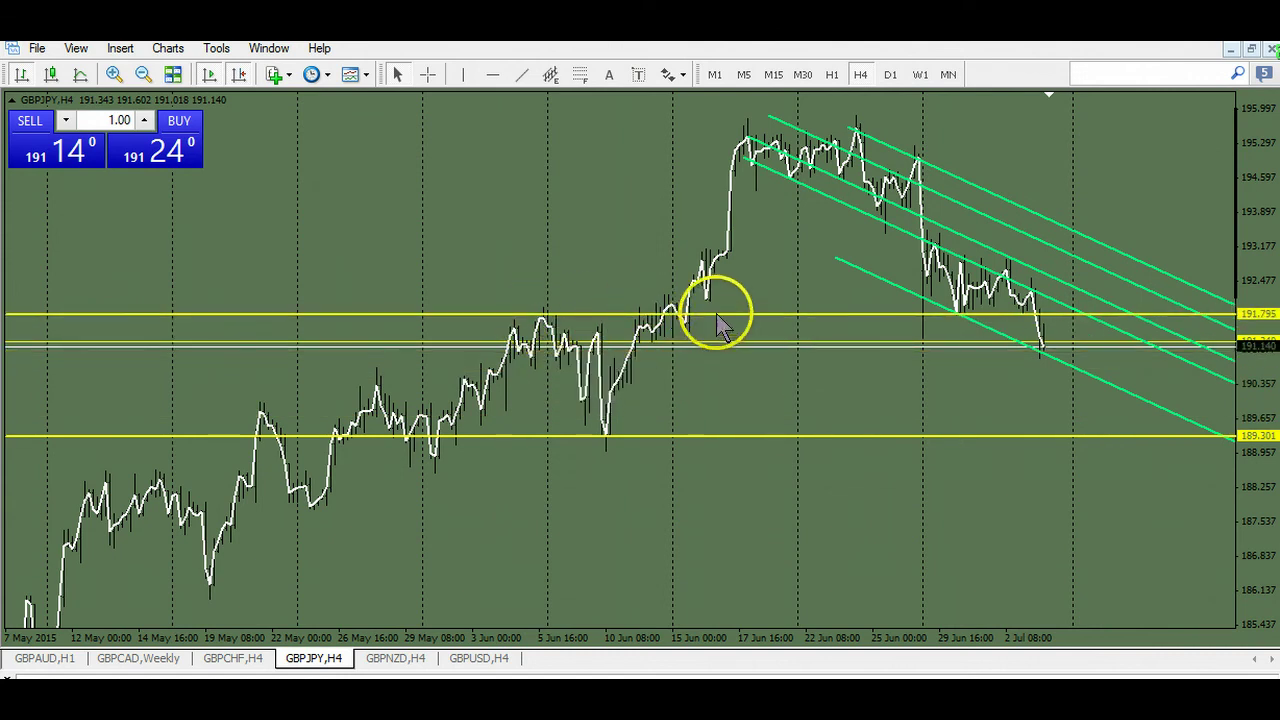
{"action": "left_click_drag", "start_coordinate": [1268, 421], "coordinate": [1211, 257]}
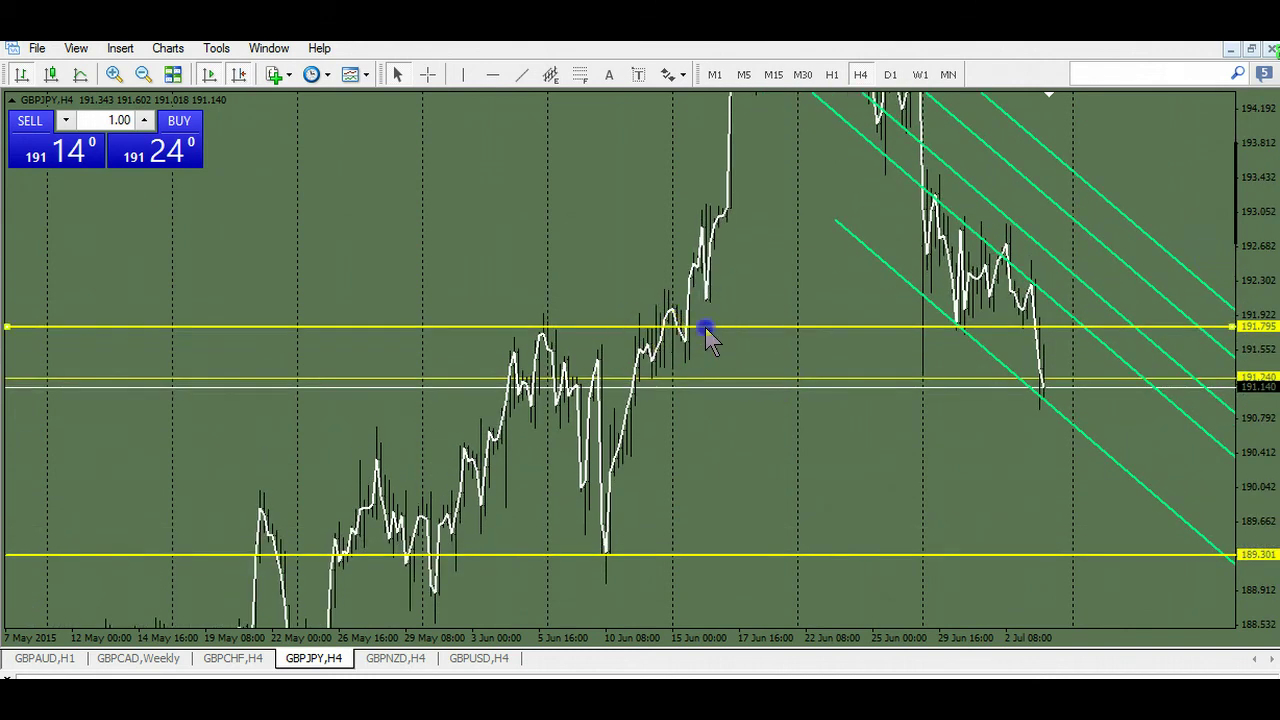
{"action": "left_click_drag", "start_coordinate": [710, 328], "coordinate": [708, 343]}
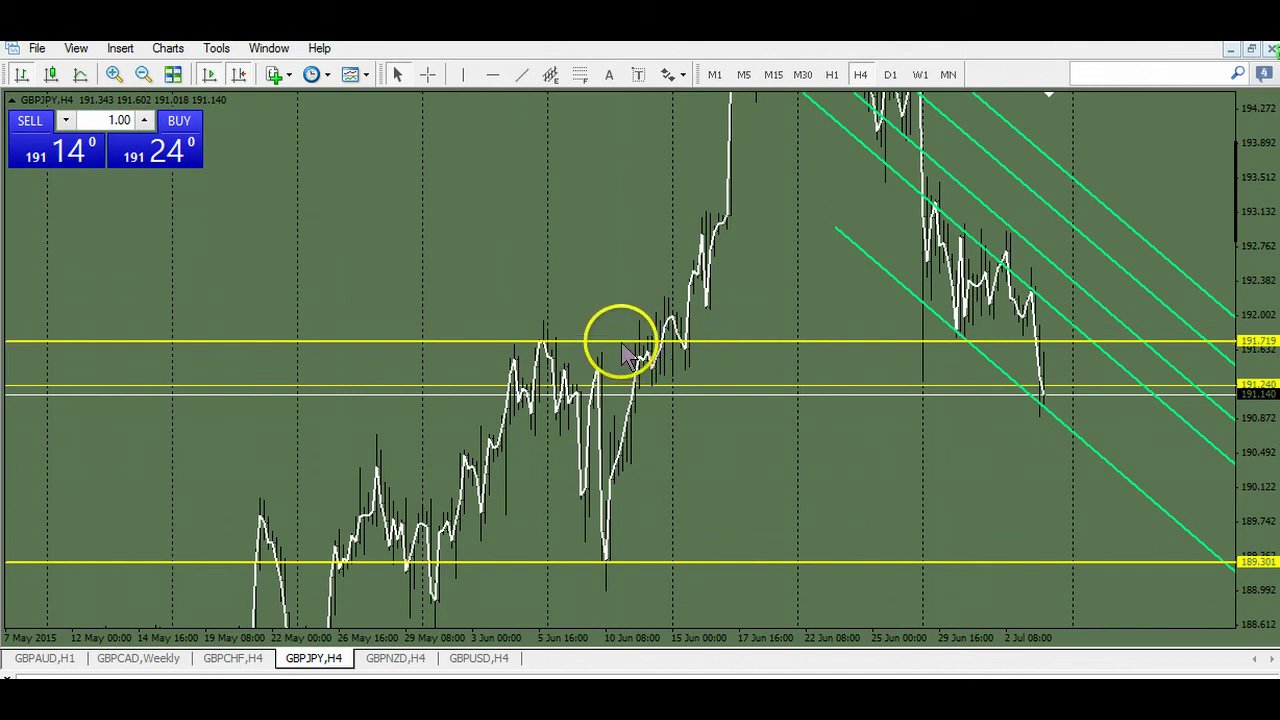
Step: Sketch freehand marks over the GBPJPY June swing highs, the rally from 189.301 and possible retest zones, and clear them all
{"action": "key", "text": "ctrl+f"}
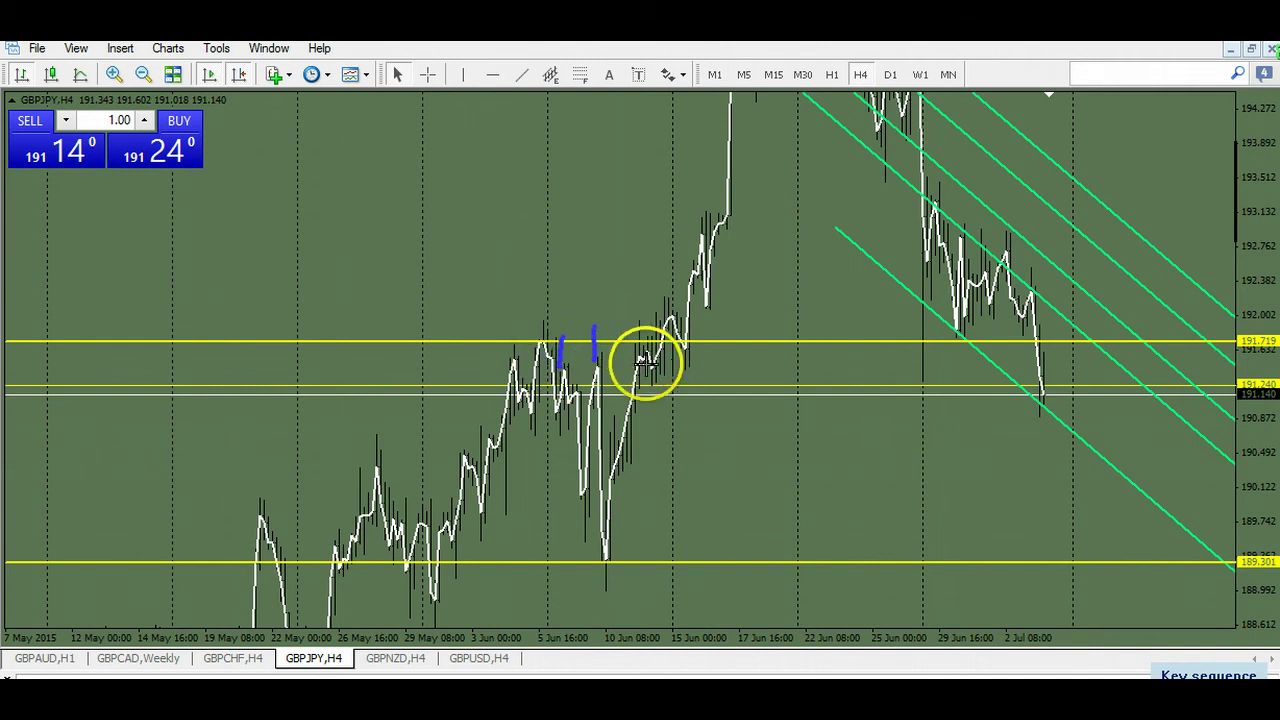
{"action": "left_click_drag", "start_coordinate": [627, 357], "coordinate": [663, 356]}
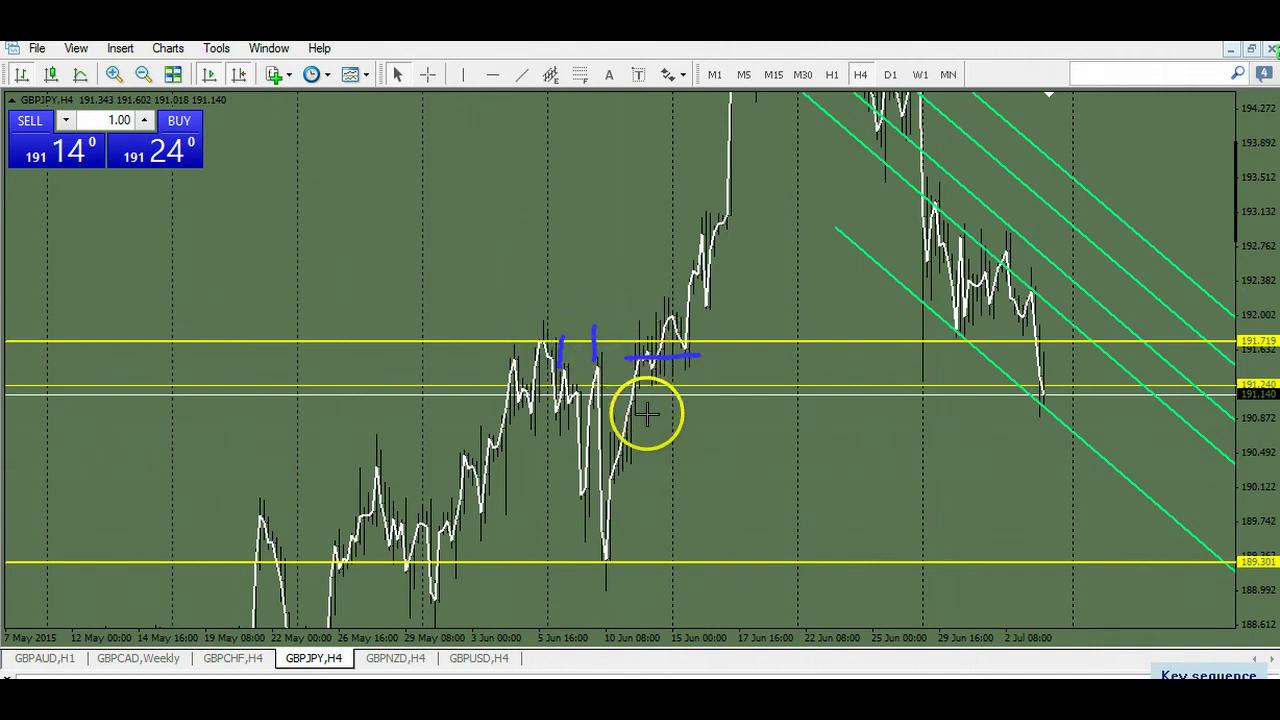
{"action": "left_click_drag", "start_coordinate": [604, 564], "coordinate": [658, 478]}
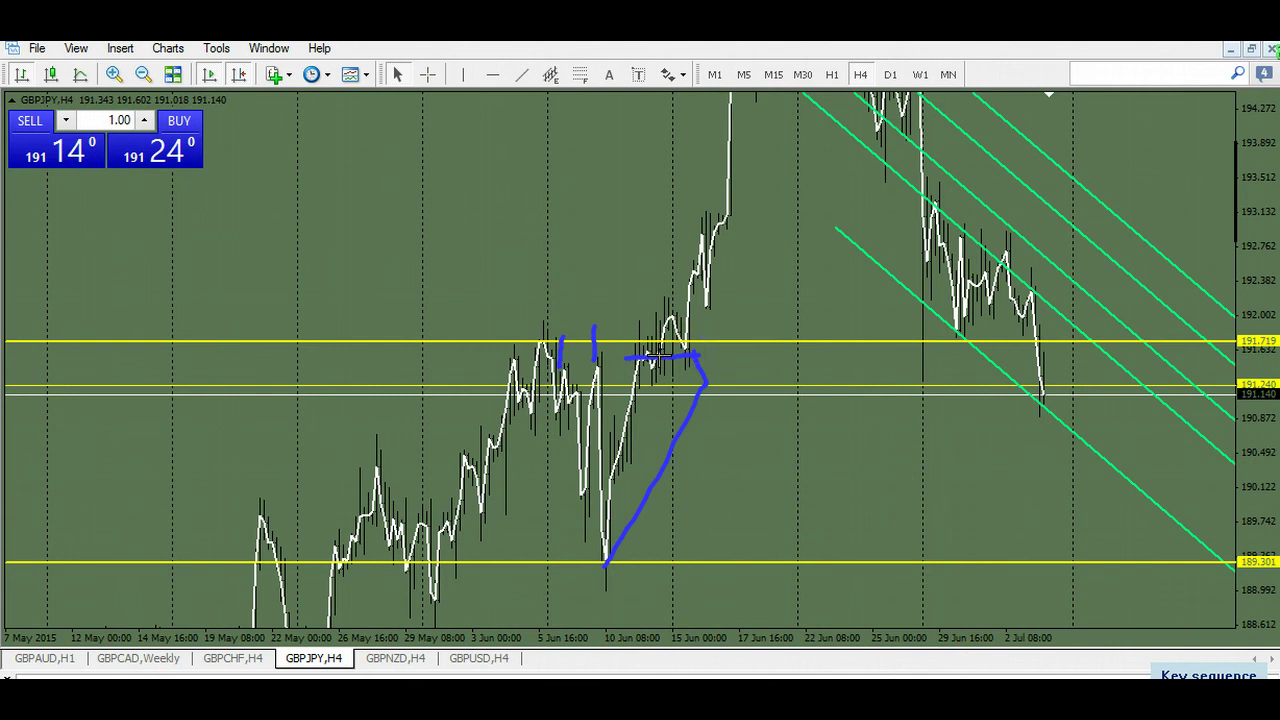
{"action": "left_click_drag", "start_coordinate": [672, 312], "coordinate": [687, 218]}
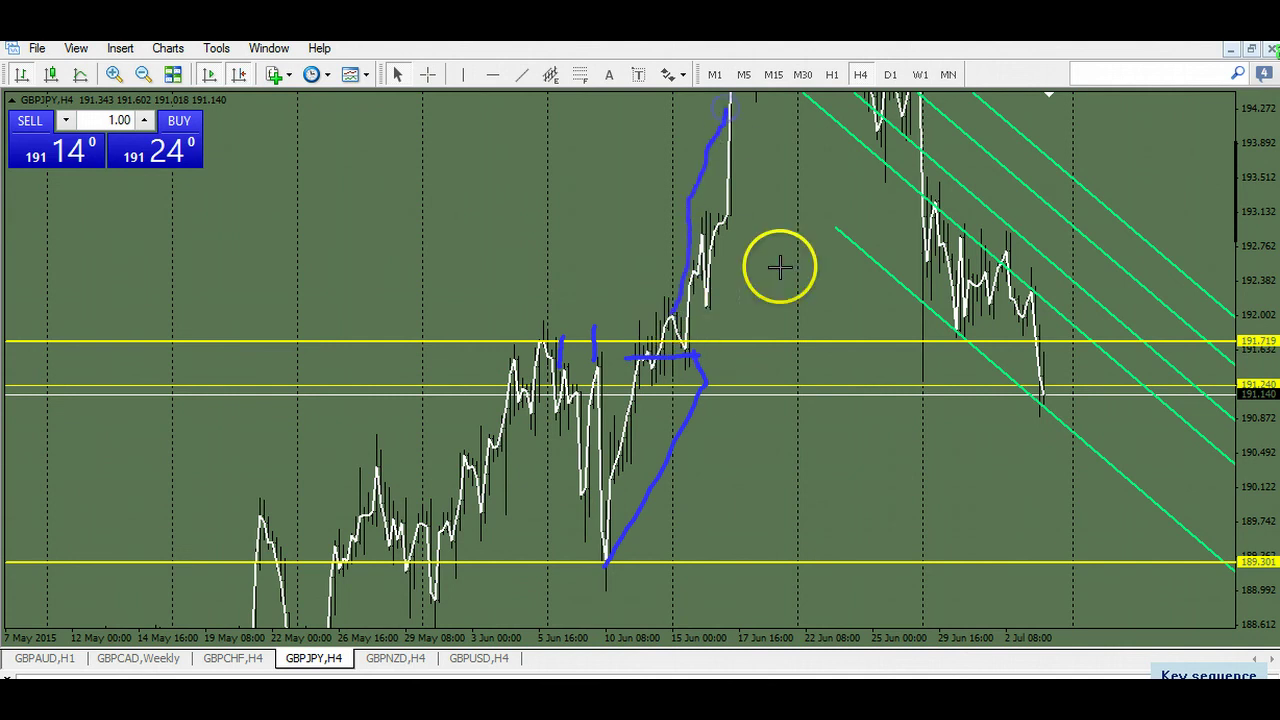
{"action": "left_click_drag", "start_coordinate": [945, 315], "coordinate": [1024, 397]}
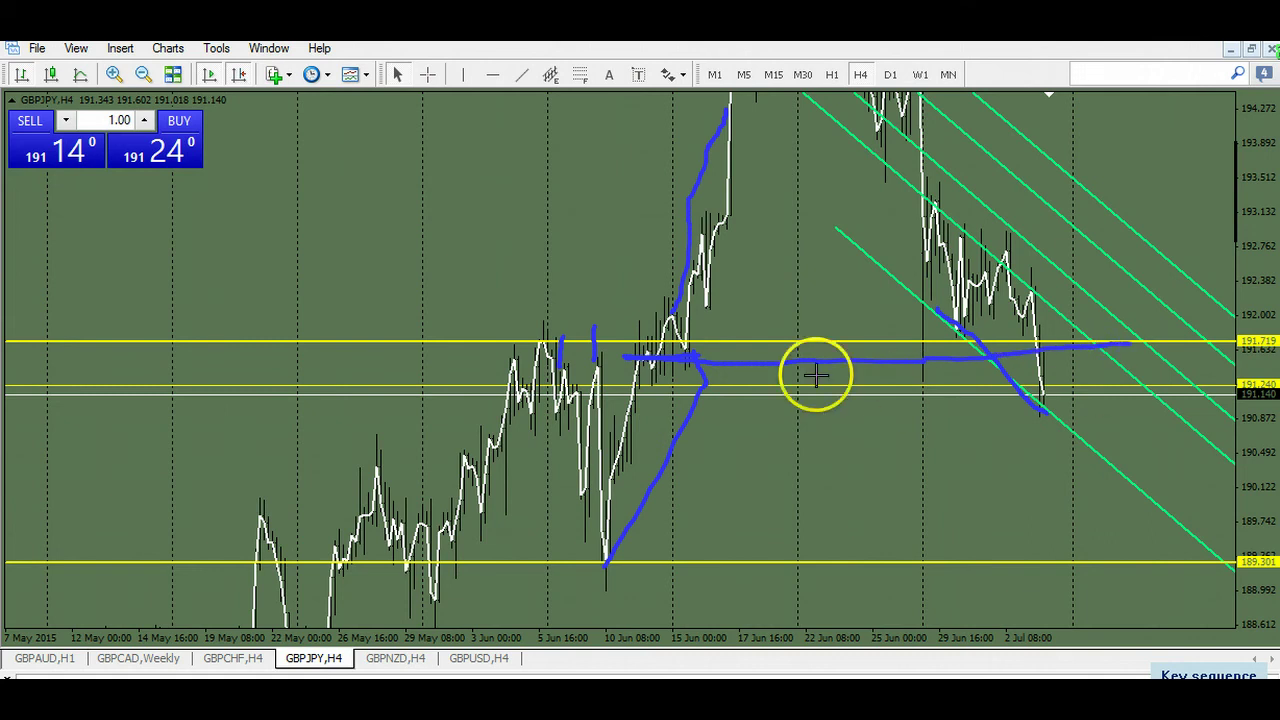
{"action": "mouse_move", "coordinate": [585, 487]}
{"action": "left_mouse_down"}
{"action": "mouse_move", "coordinate": [358, 512]}
{"action": "mouse_move", "coordinate": [586, 500]}
{"action": "mouse_move", "coordinate": [1046, 512]}
{"action": "left_mouse_up"}
{"action": "mouse_move", "coordinate": [1230, 482]}
{"action": "left_mouse_down"}
{"action": "mouse_move", "coordinate": [1014, 486]}
{"action": "mouse_move", "coordinate": [1039, 483]}
{"action": "left_mouse_up"}
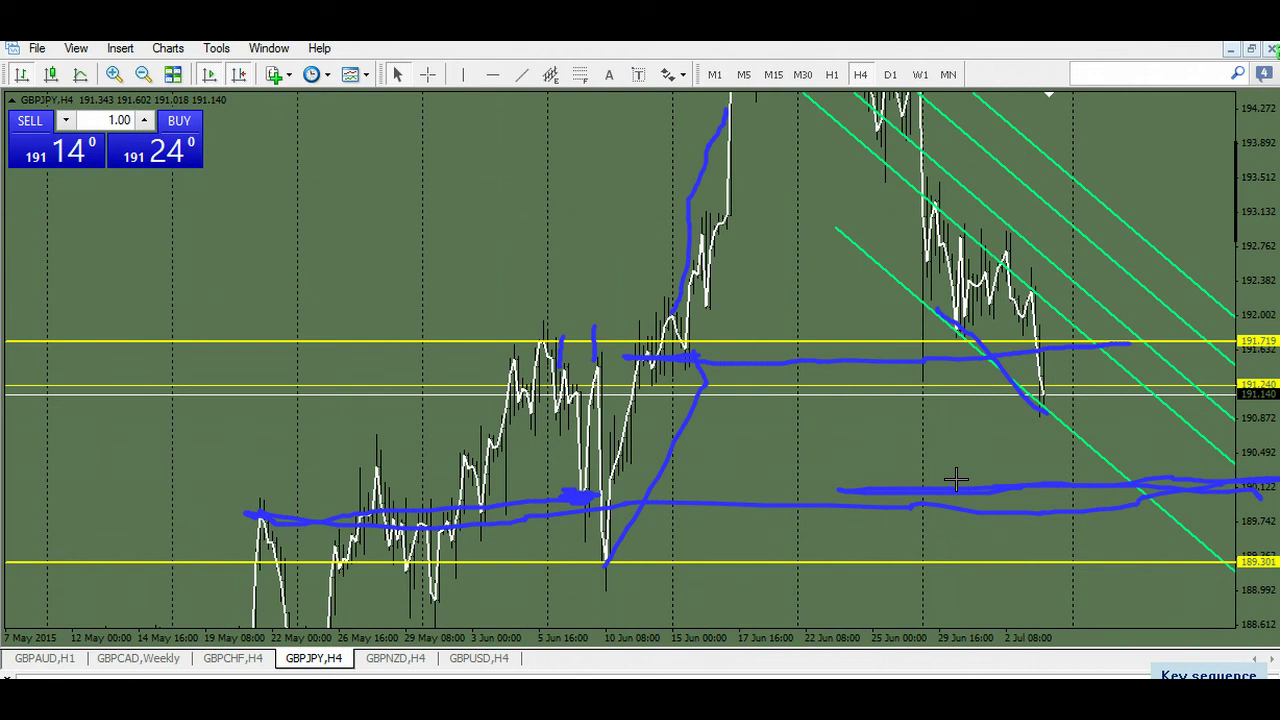
{"action": "key", "text": "Escape"}
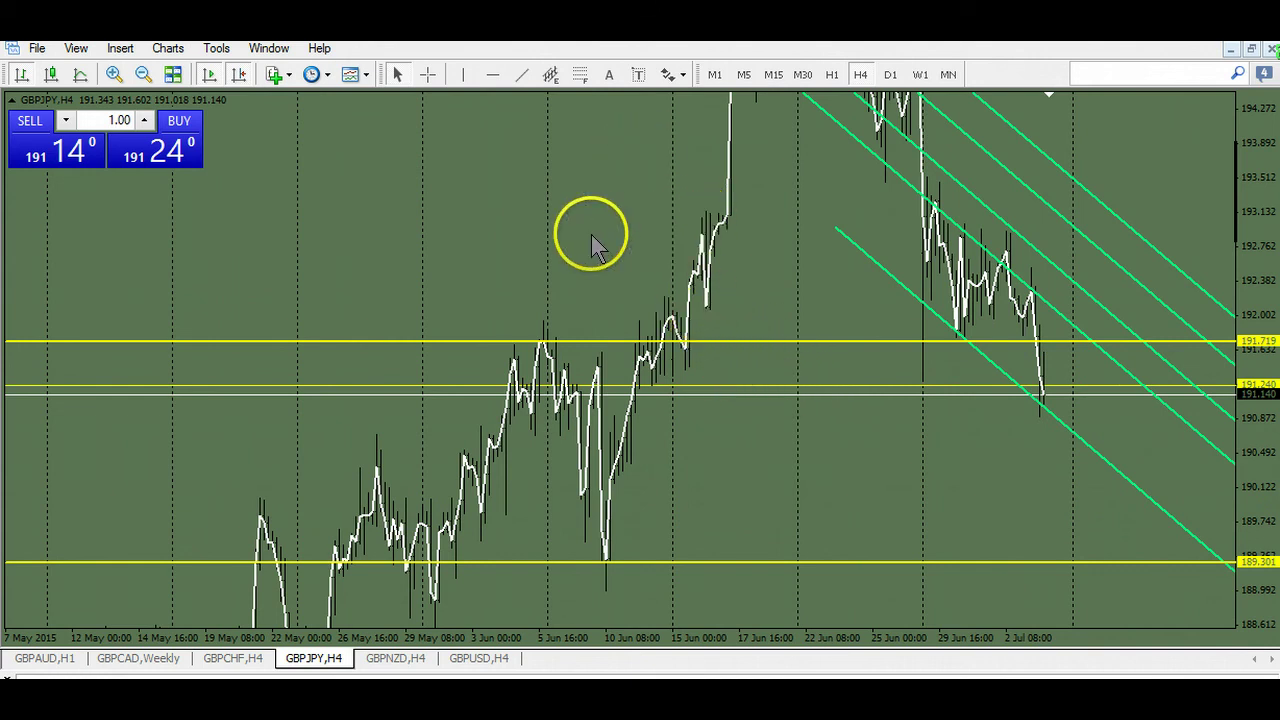
Step: Mark the mid-June level near 192.0 on the GBPJPY chart with freehand strokes, and clear them
{"action": "key", "text": "ctrl+f"}
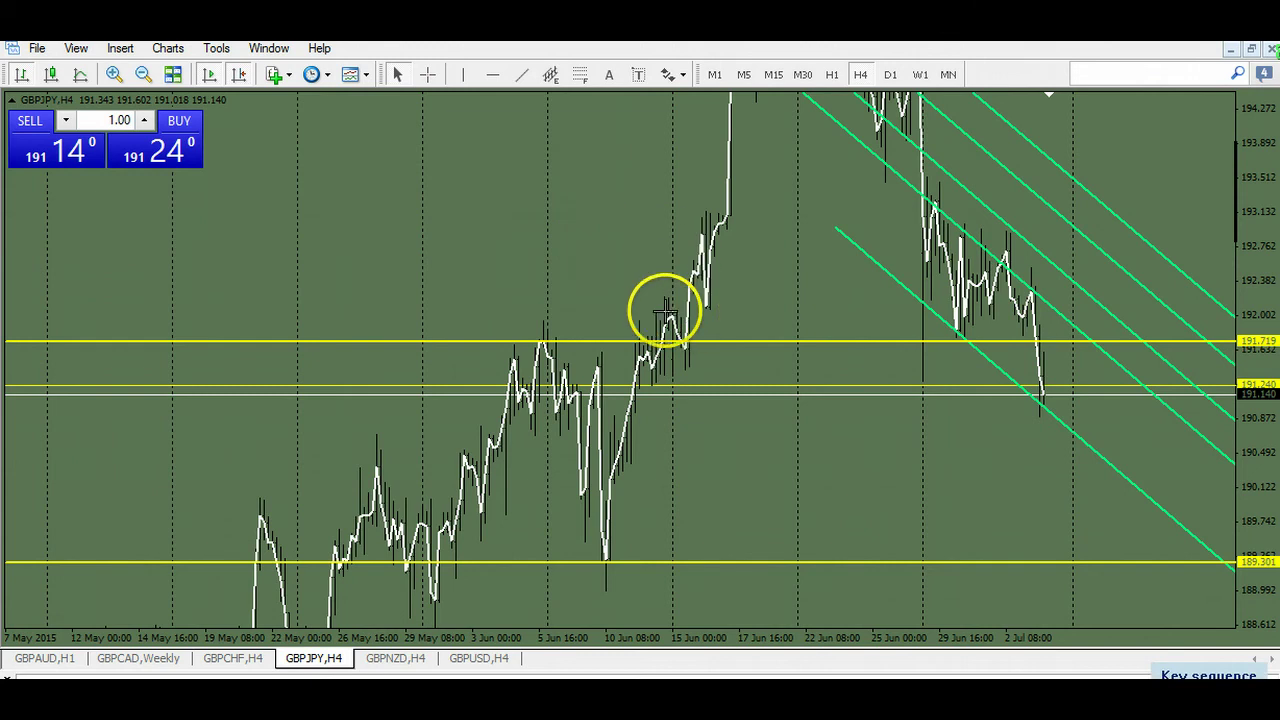
{"action": "left_click_drag", "start_coordinate": [660, 312], "coordinate": [712, 312]}
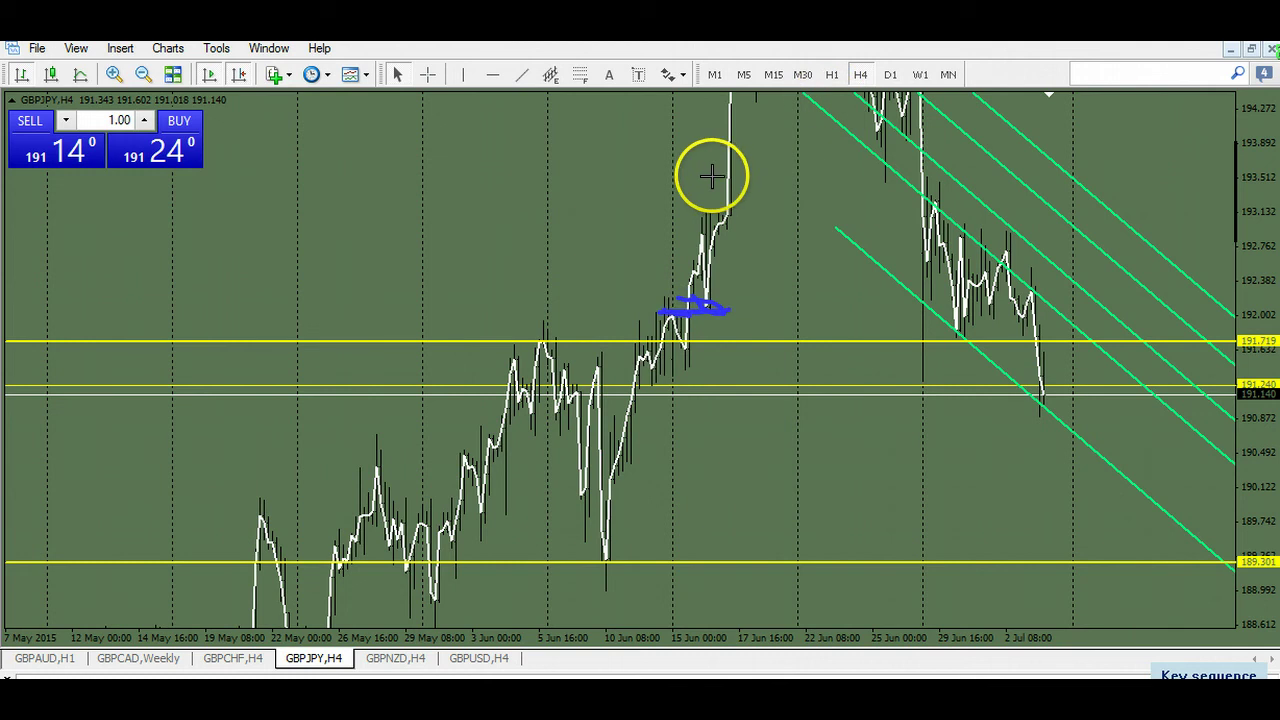
{"action": "key", "text": "Escape"}
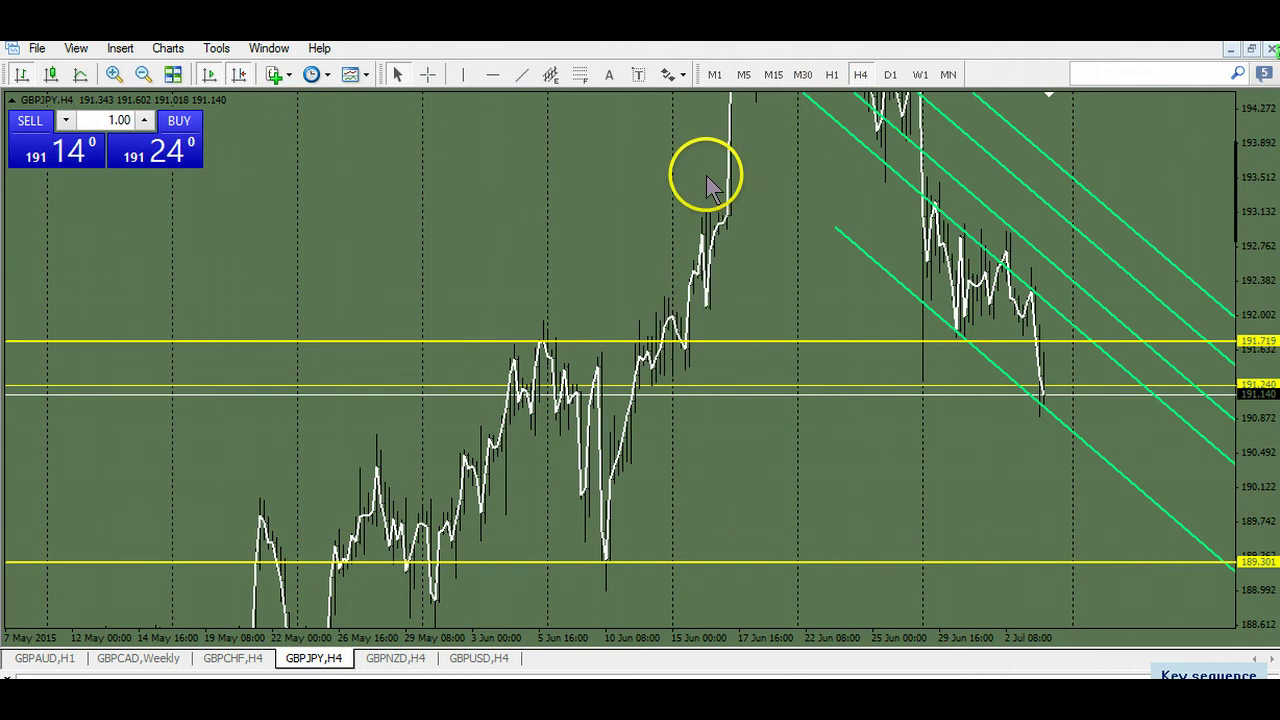
Step: Examine GBPJPY on the monthly and daily timeframes and return the chart to H4
{"action": "left_click", "coordinate": [948, 76]}
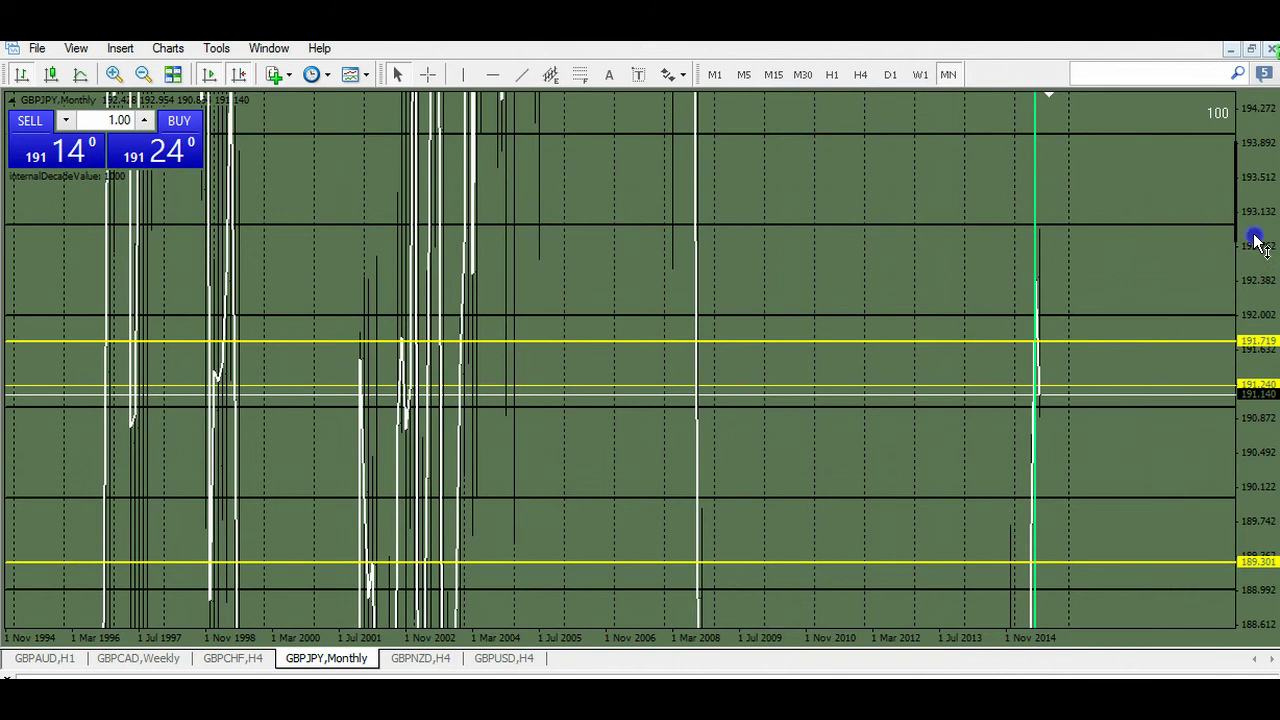
{"action": "left_click_drag", "start_coordinate": [1252, 238], "coordinate": [1230, 472]}
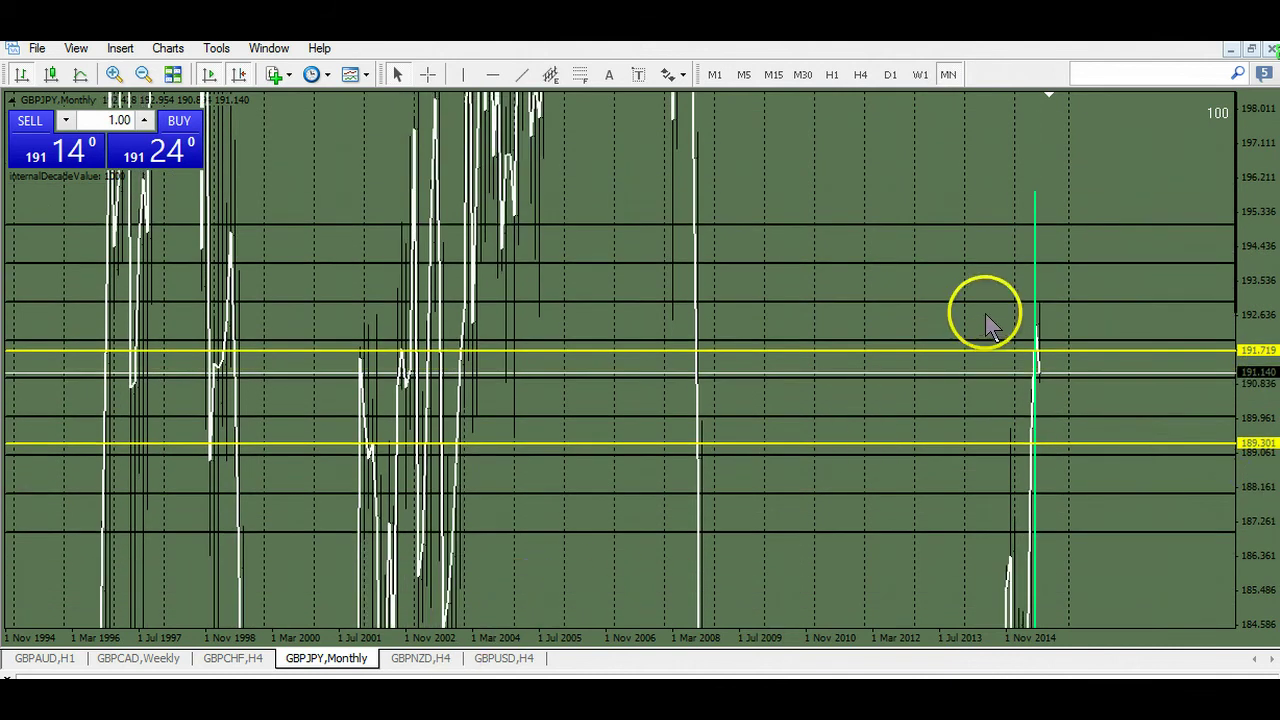
{"action": "left_click", "coordinate": [890, 76]}
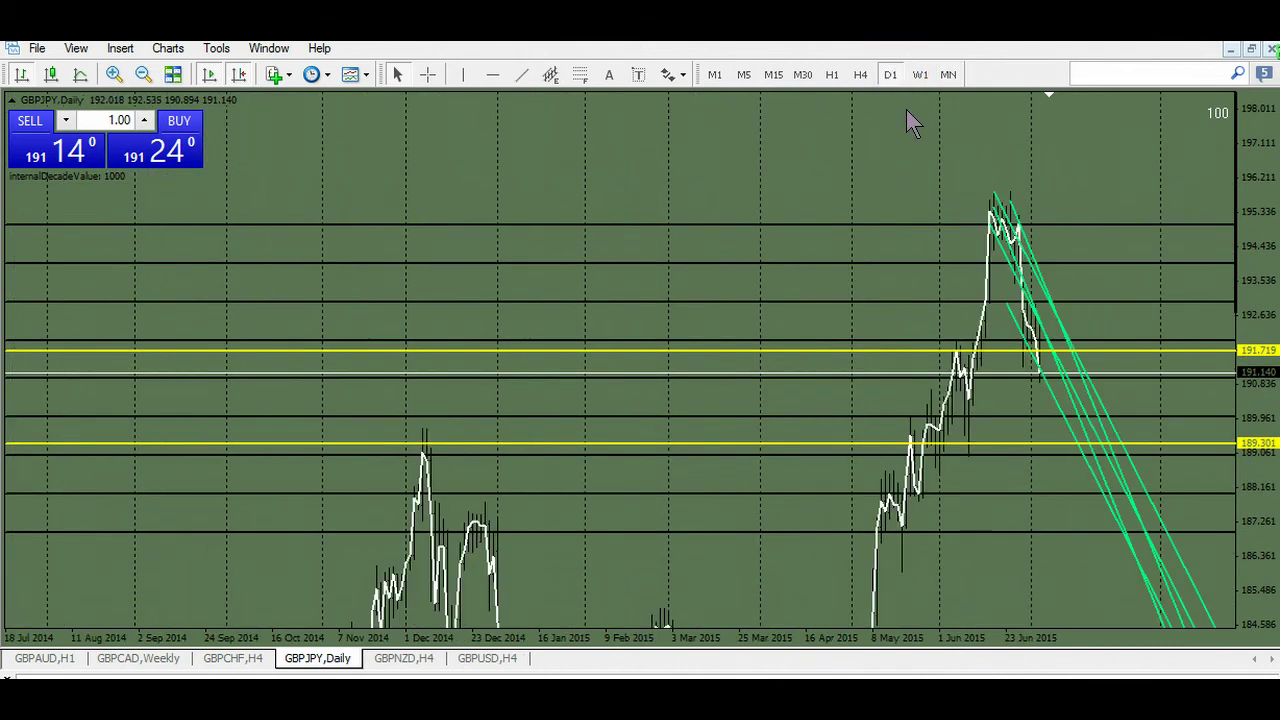
{"action": "left_click", "coordinate": [862, 76]}
{"action": "key", "text": "plus"}
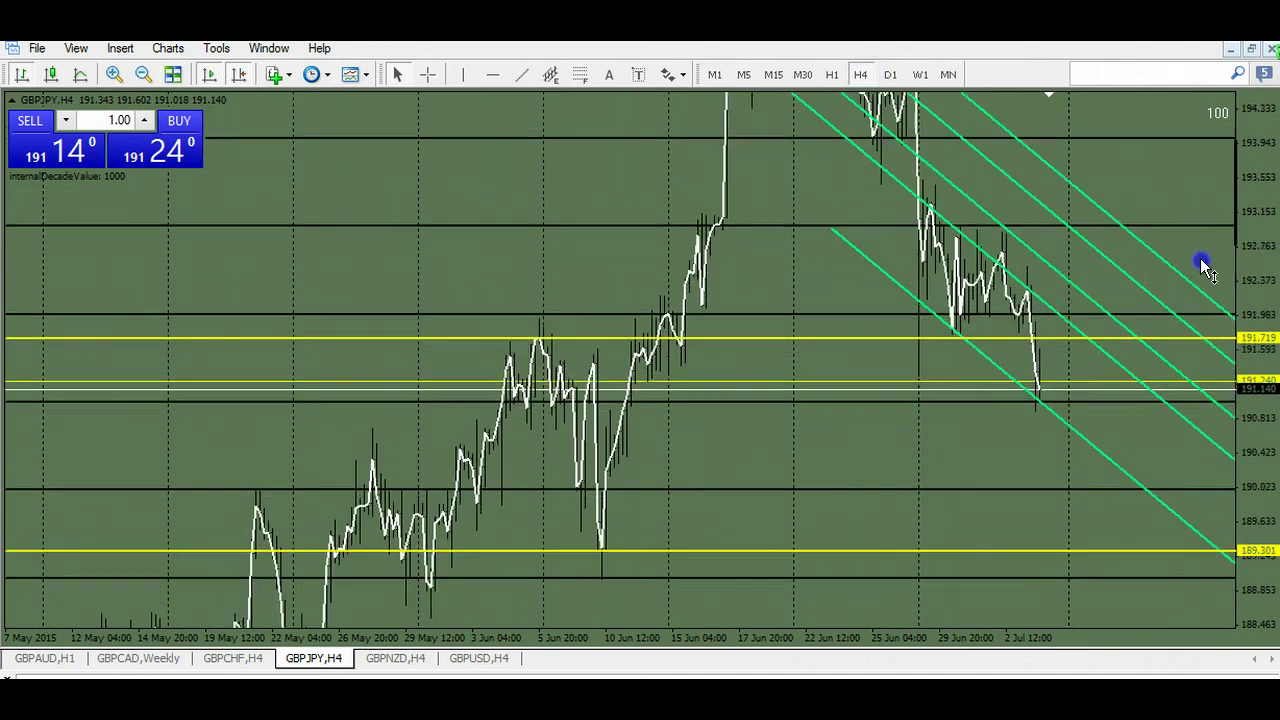
Step: Duplicate the 189.301 line on the GBPJPY H4 chart and place the copy at about 190.007
{"action": "left_click_drag", "start_coordinate": [957, 457], "coordinate": [801, 521]}
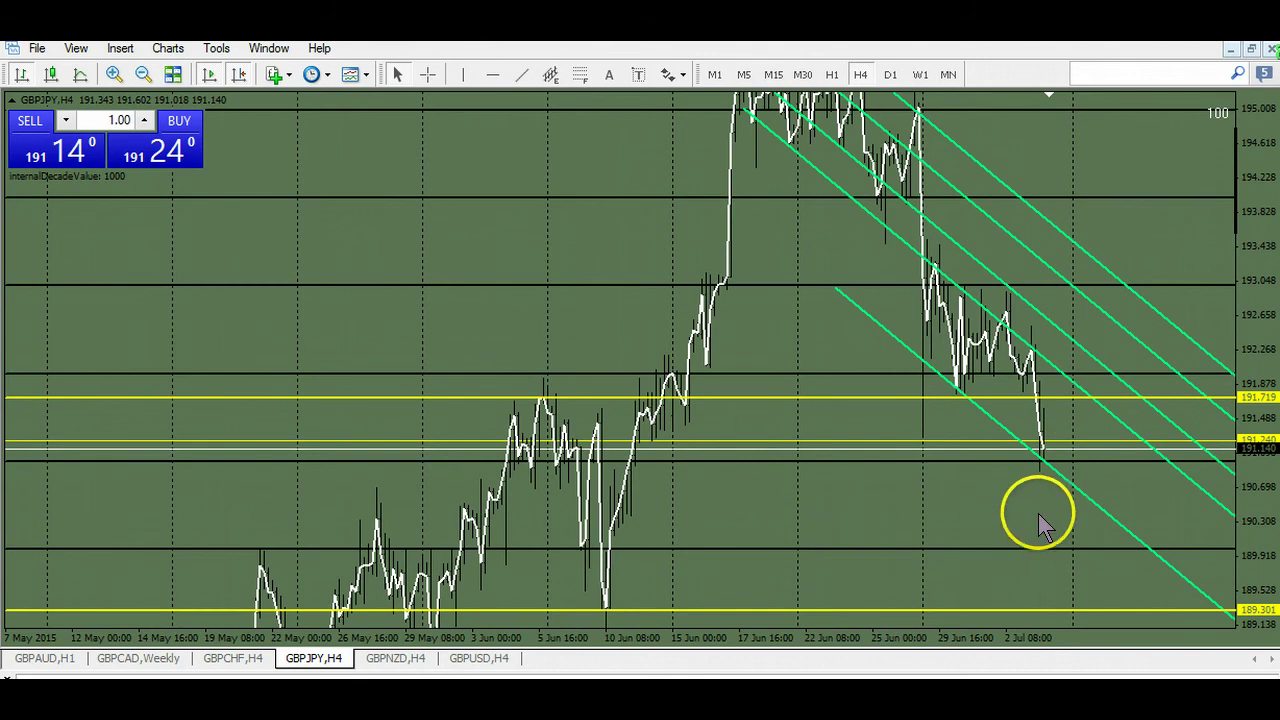
{"action": "left_click_drag", "start_coordinate": [1031, 552], "coordinate": [860, 491]}
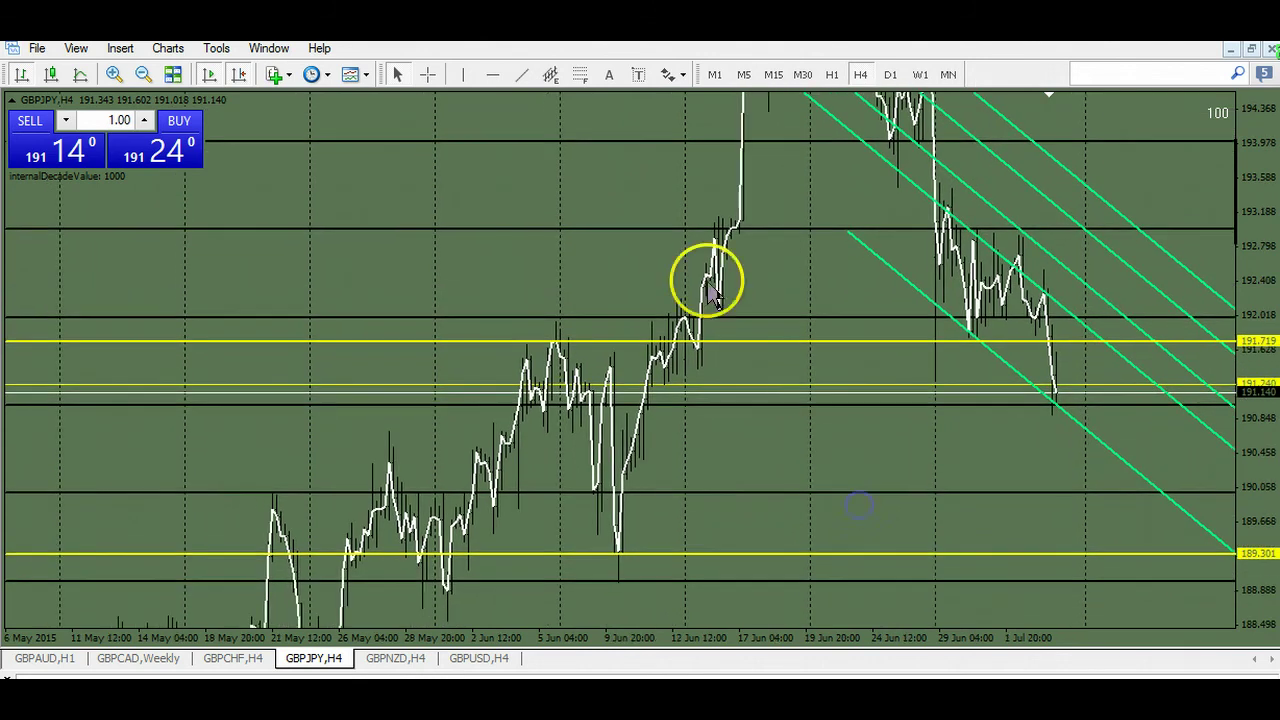
{"action": "left_click", "coordinate": [747, 554]}
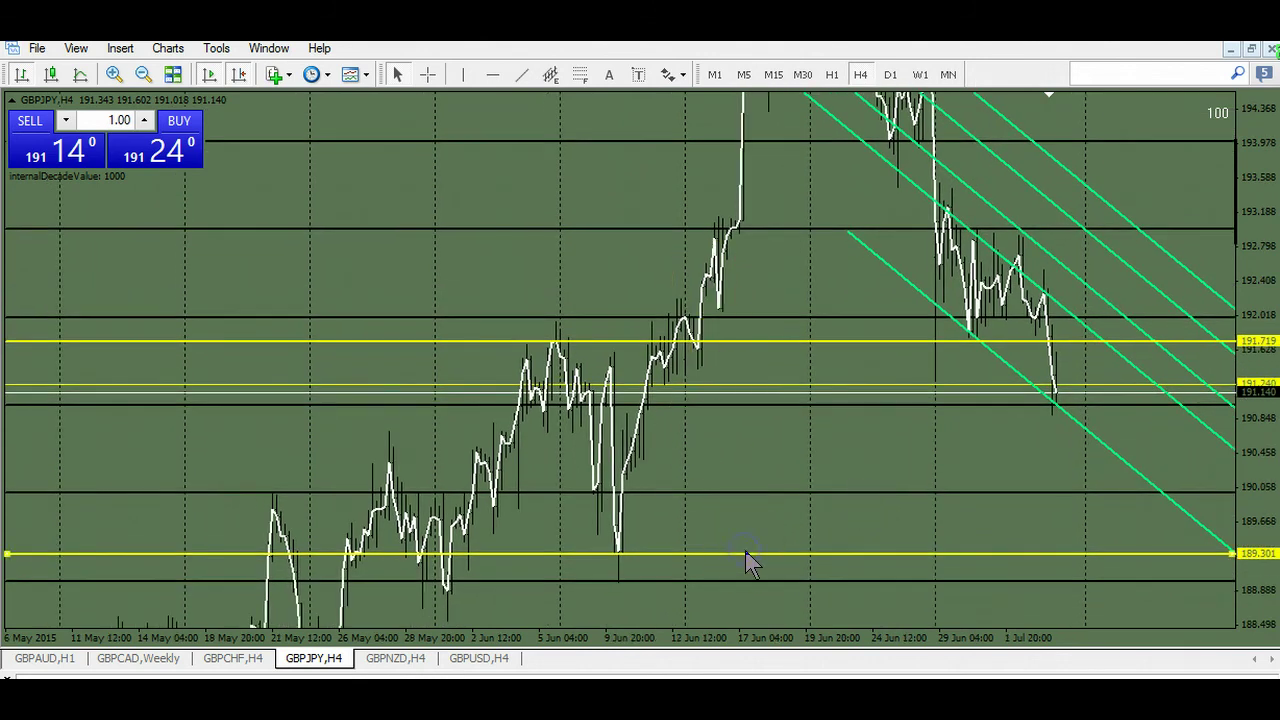
{"action": "left_click_drag", "start_coordinate": [744, 553], "coordinate": [743, 492]}
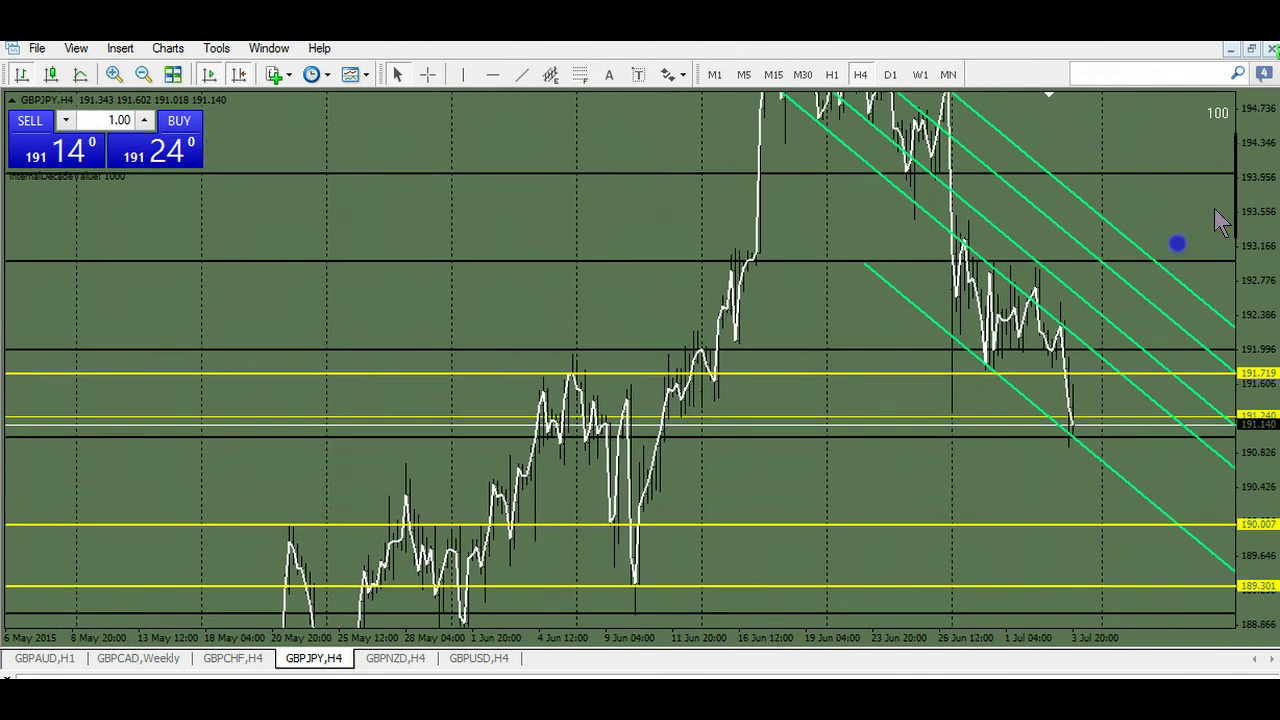
{"action": "left_click_drag", "start_coordinate": [1172, 212], "coordinate": [1176, 243]}
{"action": "left_click_drag", "start_coordinate": [1261, 176], "coordinate": [1262, 194]}
{"action": "left_click_drag", "start_coordinate": [1148, 202], "coordinate": [1113, 260]}
{"action": "left_click", "coordinate": [587, 278]}
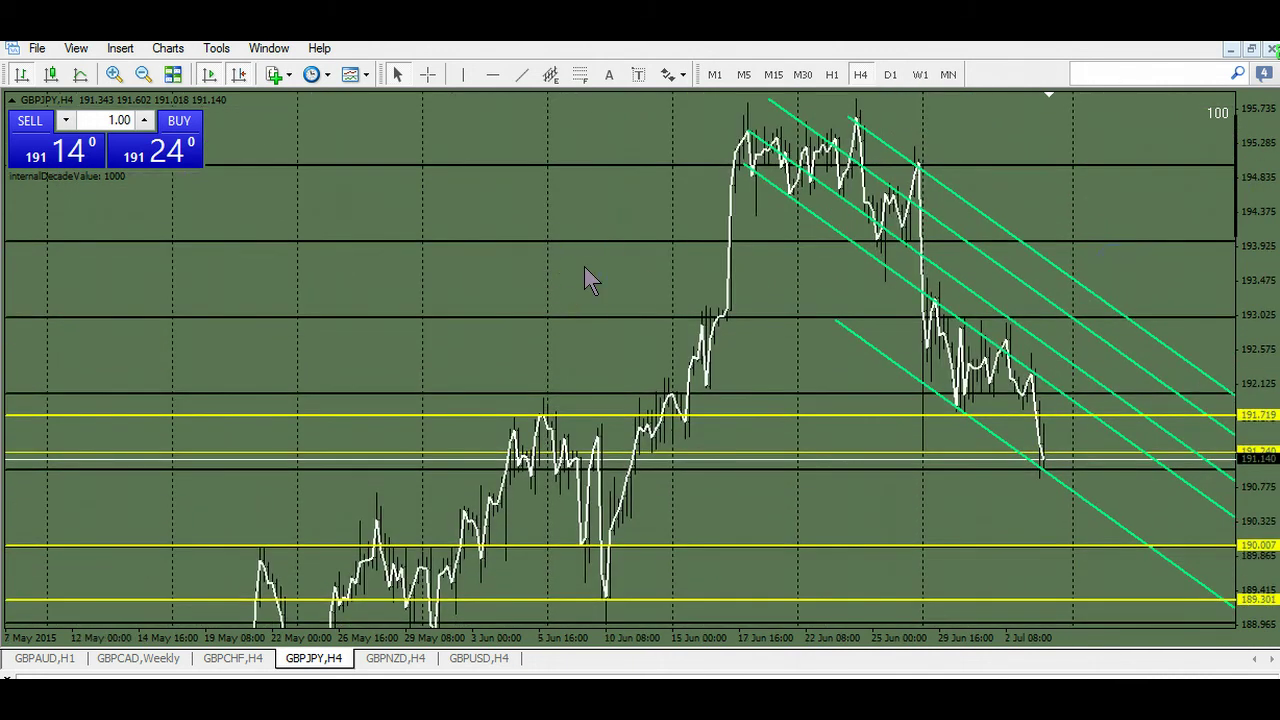
Step: Open the GBPNZD chart and examine its rising wedge on the H4 and daily timeframes at different scales
{"action": "left_click", "coordinate": [400, 660]}
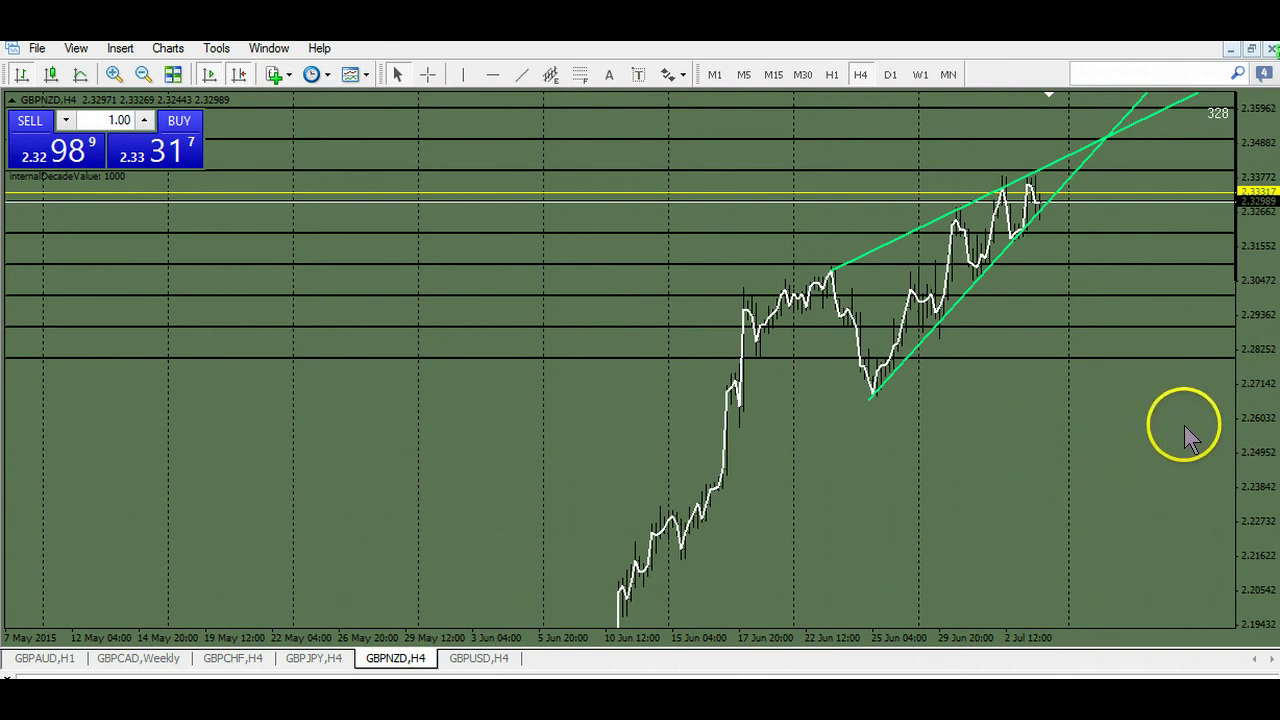
{"action": "left_click_drag", "start_coordinate": [1174, 426], "coordinate": [1135, 468]}
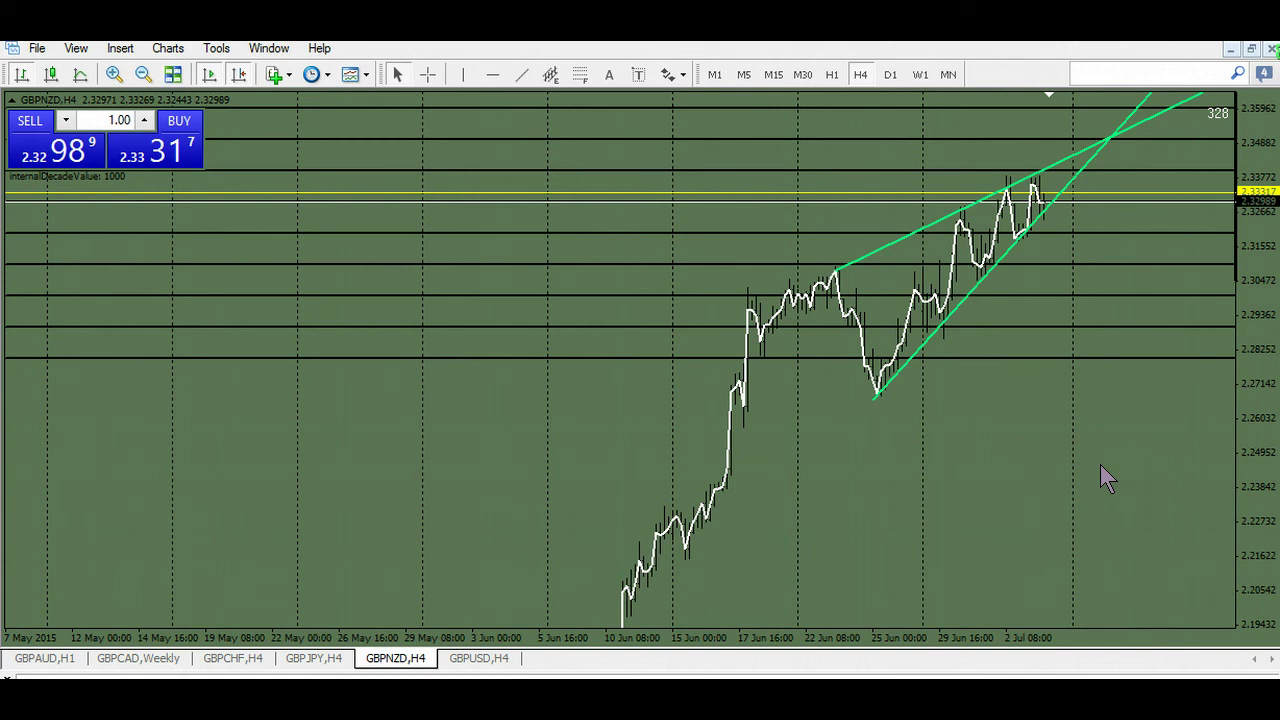
{"action": "key", "text": "plus"}
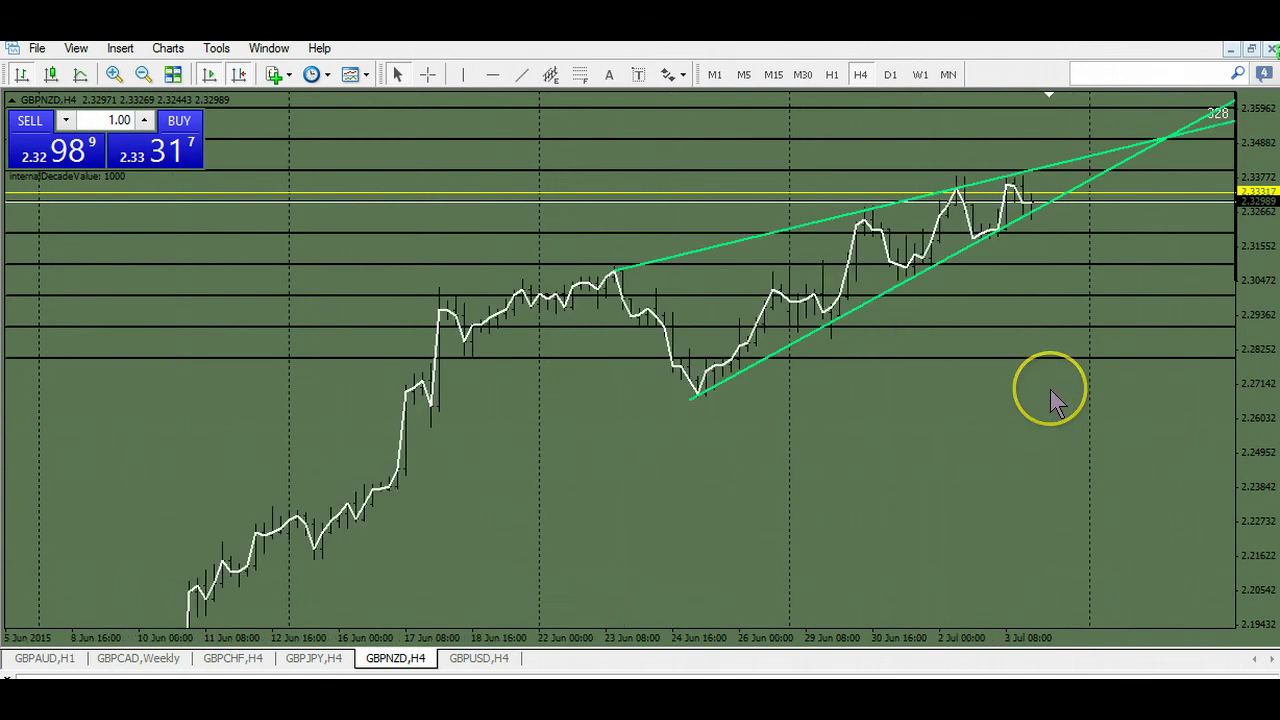
{"action": "key", "text": "minus"}
{"action": "key", "text": "minus"}
{"action": "left_click_drag", "start_coordinate": [1265, 350], "coordinate": [1263, 445]}
{"action": "left_click_drag", "start_coordinate": [1143, 451], "coordinate": [1080, 428]}
{"action": "left_click", "coordinate": [895, 315]}
{"action": "left_click", "coordinate": [889, 74]}
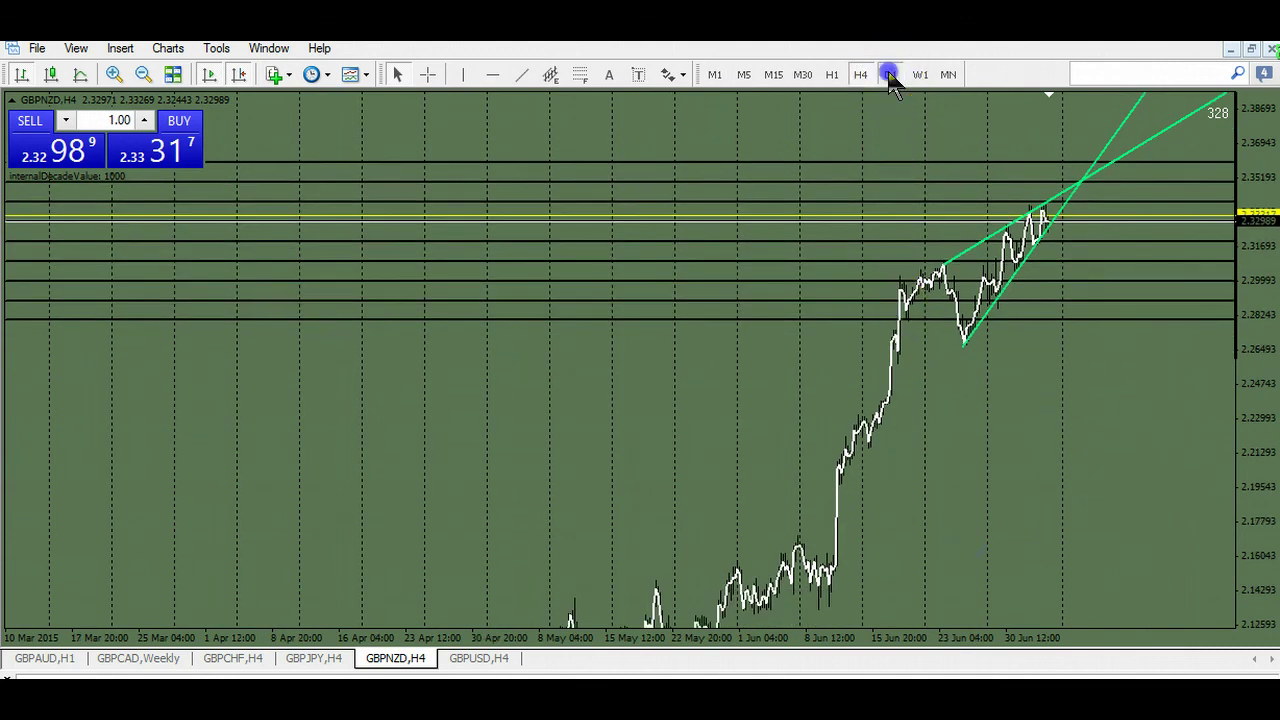
{"action": "left_click_drag", "start_coordinate": [1272, 310], "coordinate": [1200, 415]}
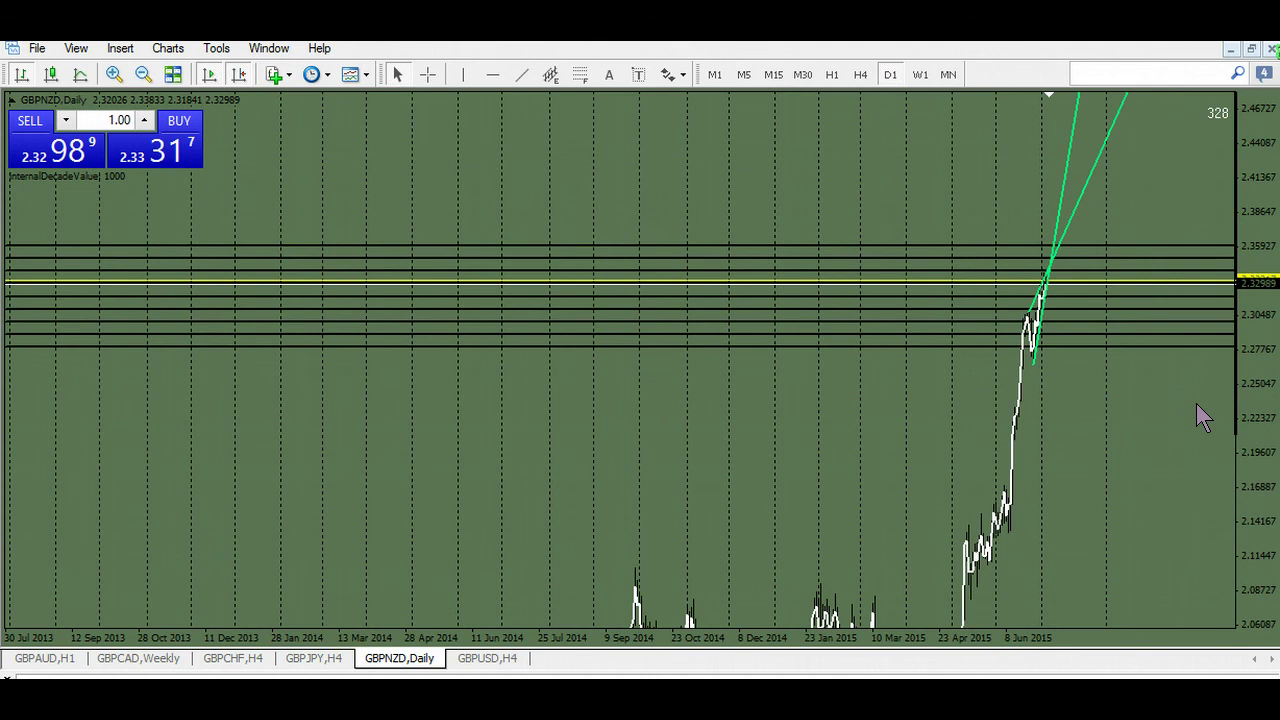
Step: Switch GBPNZD to the weekly timeframe and delete the wedge trendlines and the black round-number lines
{"action": "left_click", "coordinate": [920, 74]}
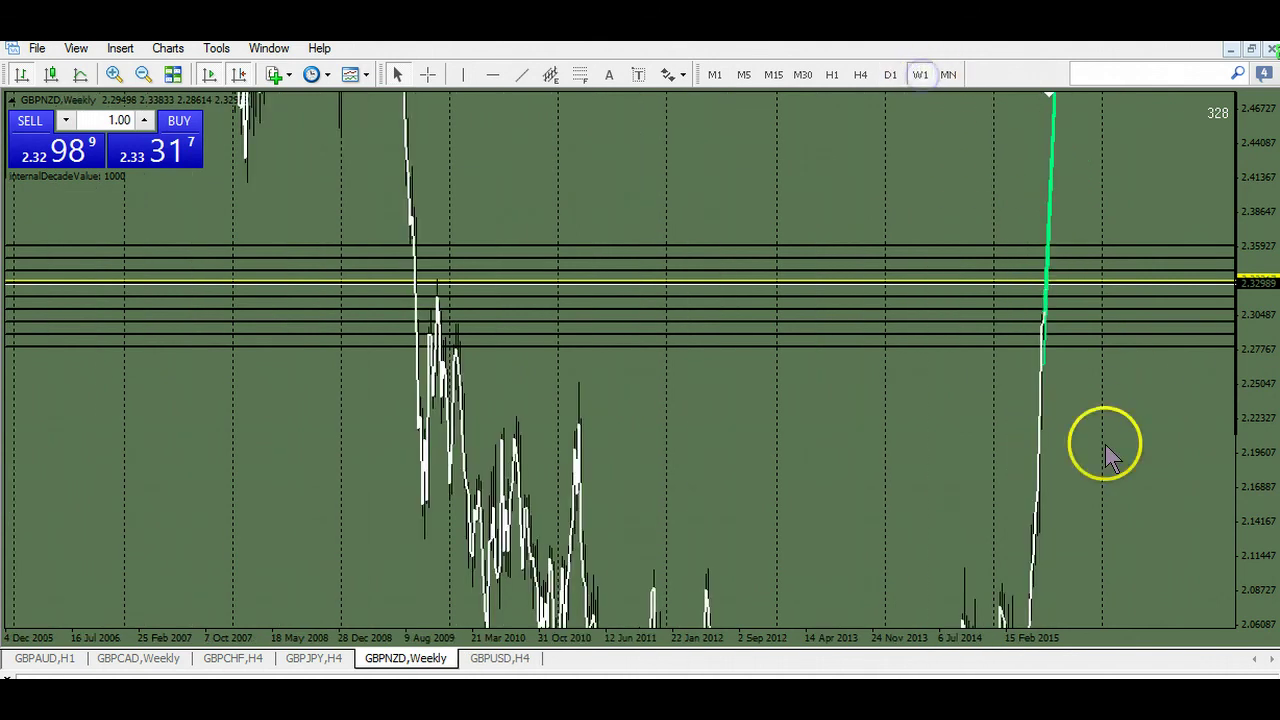
{"action": "left_click", "coordinate": [1110, 455]}
{"action": "key", "text": "plus"}
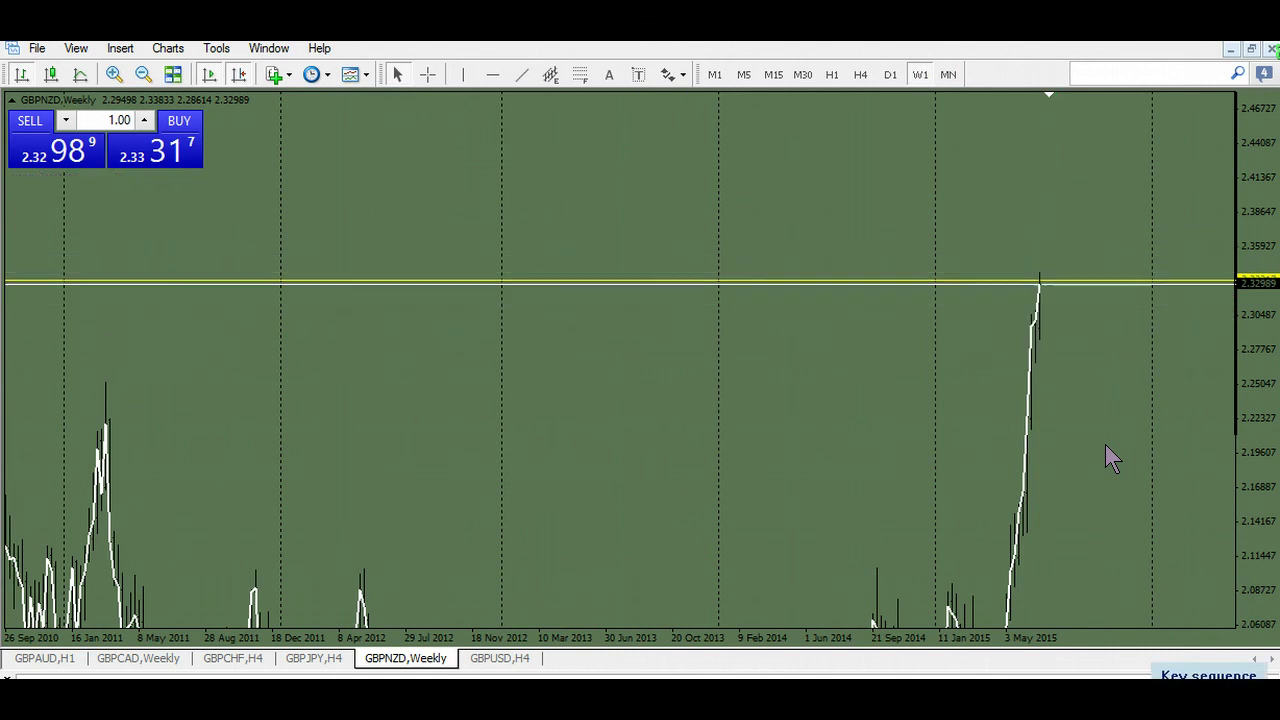
{"action": "left_click", "coordinate": [1189, 474]}
{"action": "left_click_drag", "start_coordinate": [1240, 423], "coordinate": [1110, 515]}
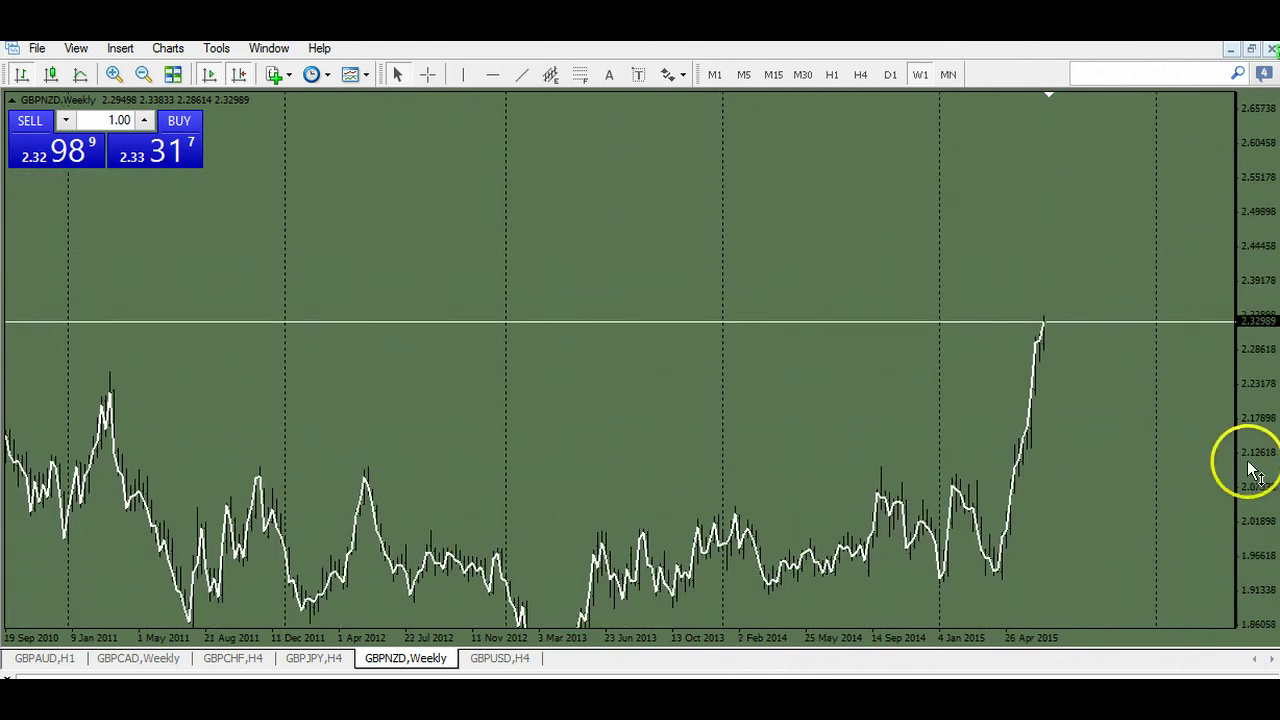
{"action": "left_click_drag", "start_coordinate": [1249, 457], "coordinate": [1265, 320]}
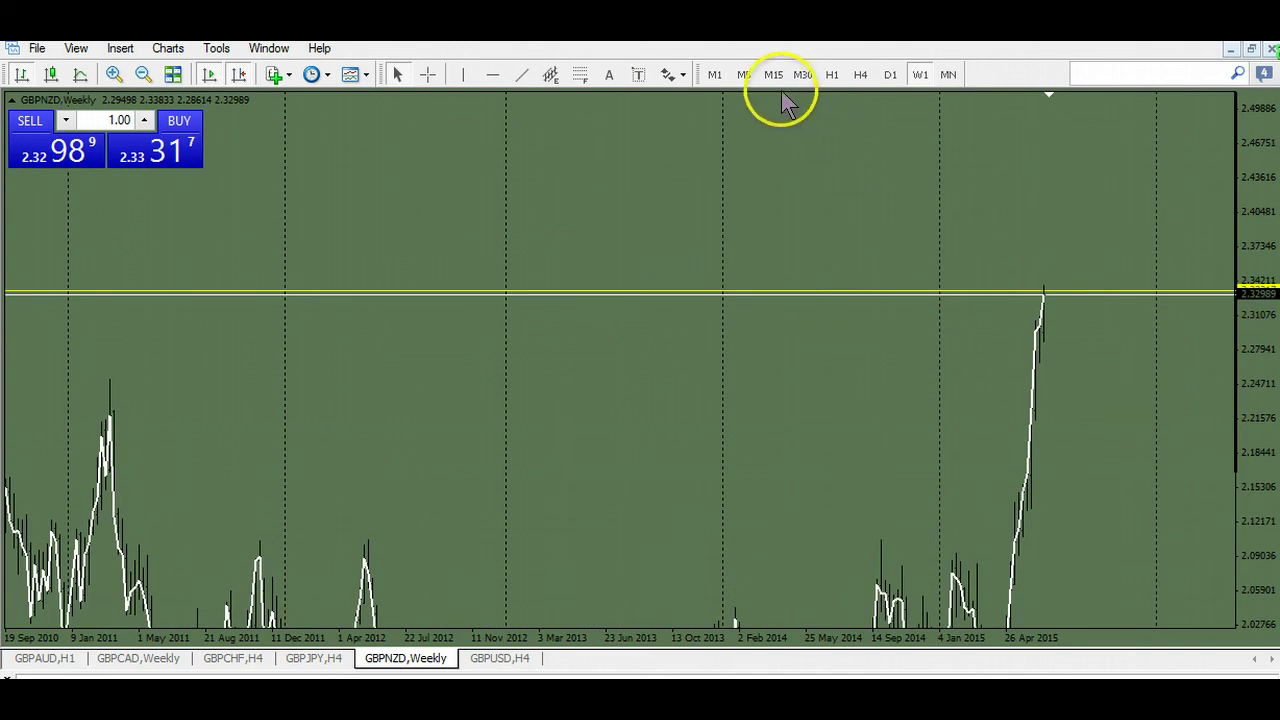
Step: Switch GBPNZD to H1 and draw a descending trendline from about 2.3206 near 26 June, crossing price around 30 June
{"action": "left_click", "coordinate": [831, 75]}
{"action": "left_click_drag", "start_coordinate": [1246, 406], "coordinate": [1257, 150]}
{"action": "left_click_drag", "start_coordinate": [1108, 502], "coordinate": [1128, 495]}
{"action": "left_click_drag", "start_coordinate": [1249, 434], "coordinate": [1226, 155]}
{"action": "left_click_drag", "start_coordinate": [1050, 424], "coordinate": [998, 573]}
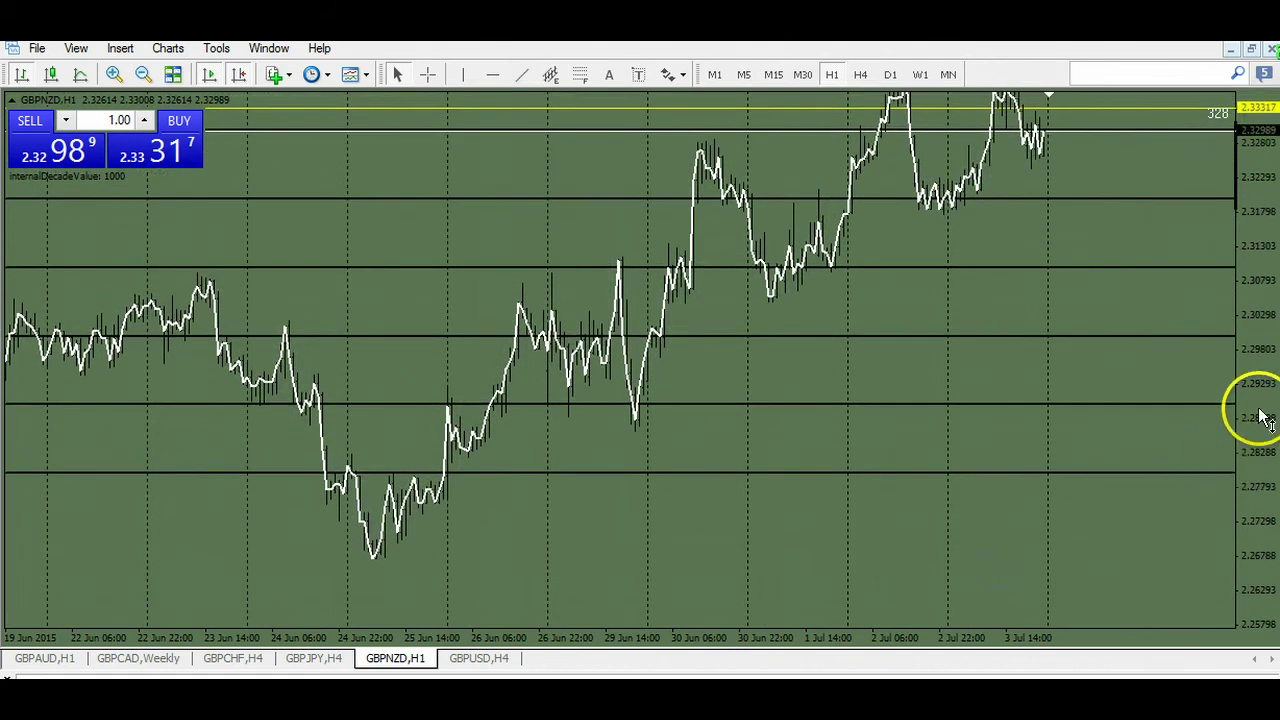
{"action": "left_click_drag", "start_coordinate": [1258, 416], "coordinate": [1223, 160]}
{"action": "left_click_drag", "start_coordinate": [900, 276], "coordinate": [856, 435]}
{"action": "left_click_drag", "start_coordinate": [920, 461], "coordinate": [787, 601]}
{"action": "left_click_drag", "start_coordinate": [838, 488], "coordinate": [795, 524]}
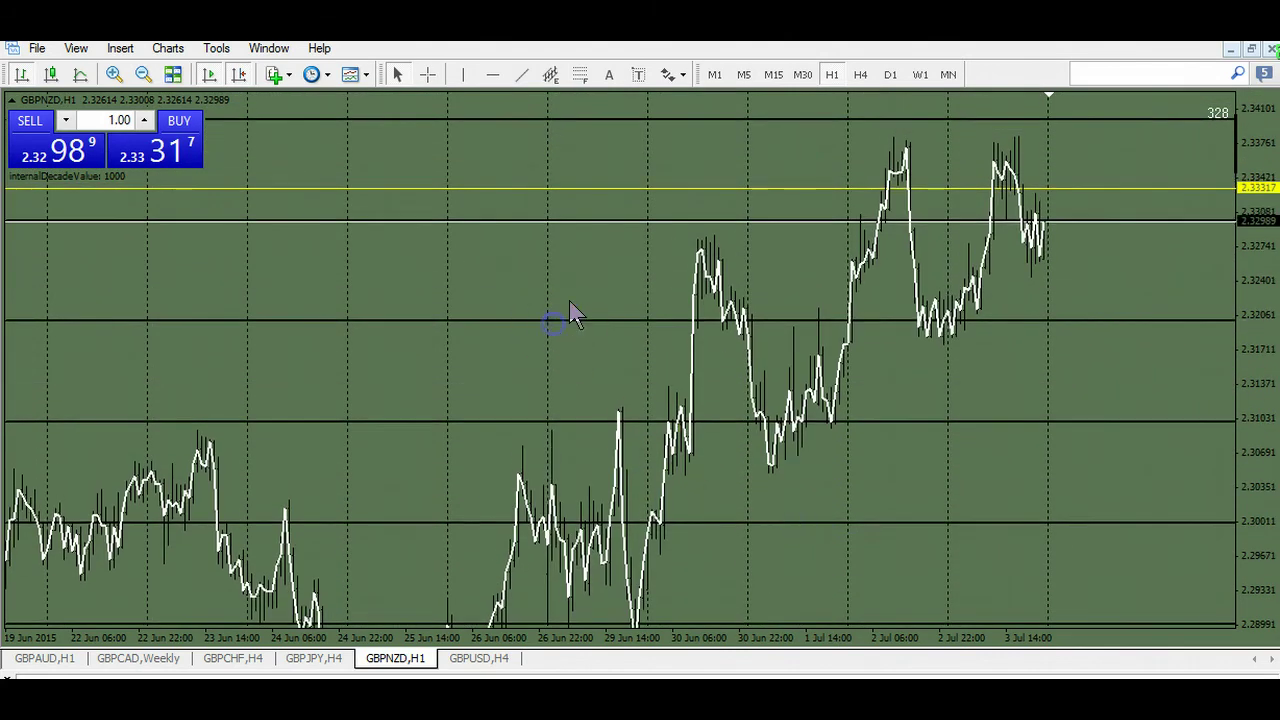
{"action": "left_click", "coordinate": [521, 76]}
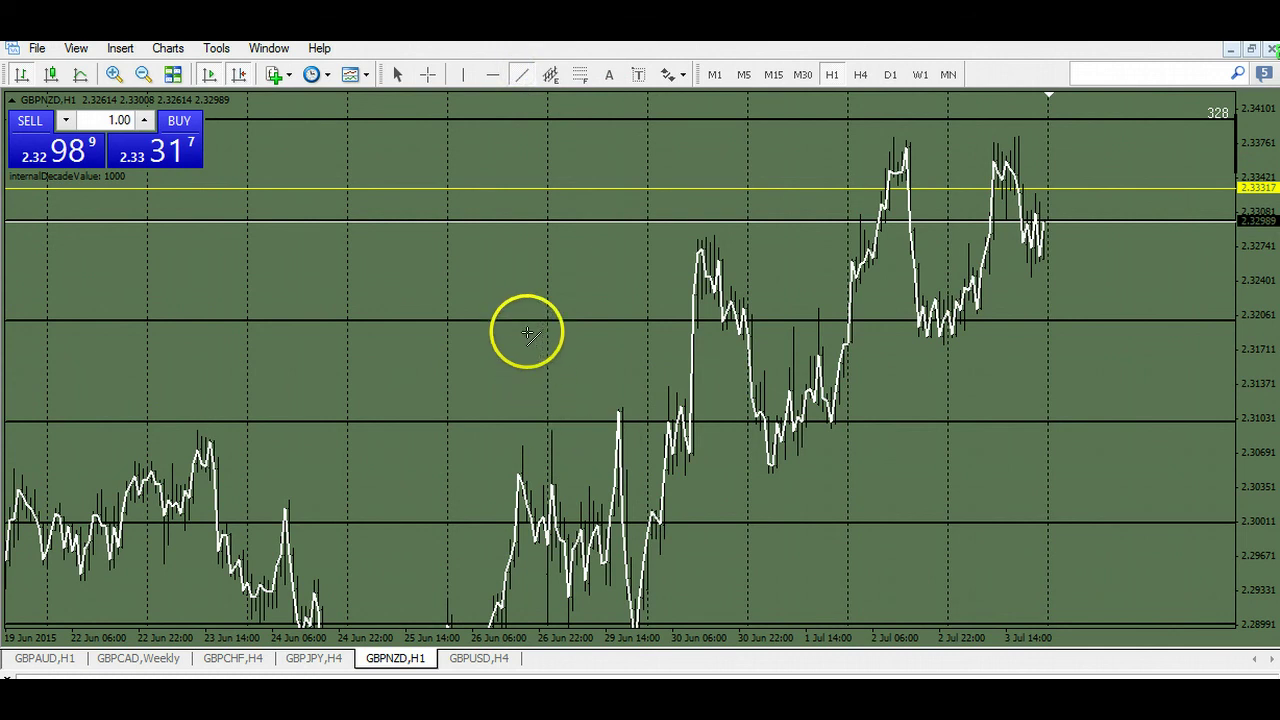
{"action": "left_click_drag", "start_coordinate": [535, 316], "coordinate": [737, 534]}
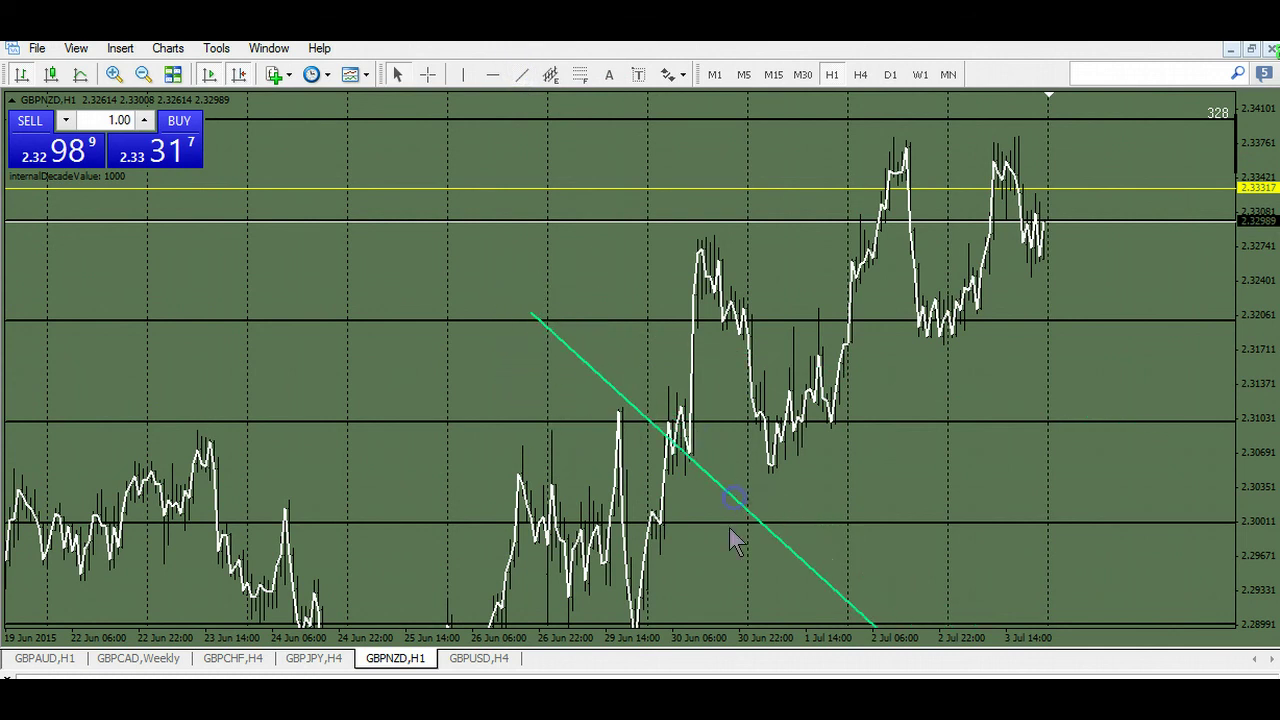
Step: Draw an ascending trendline on GBPNZD H1 from about 2.2803 on 25 June, passing through price around 29 June
{"action": "left_click_drag", "start_coordinate": [1006, 434], "coordinate": [921, 254]}
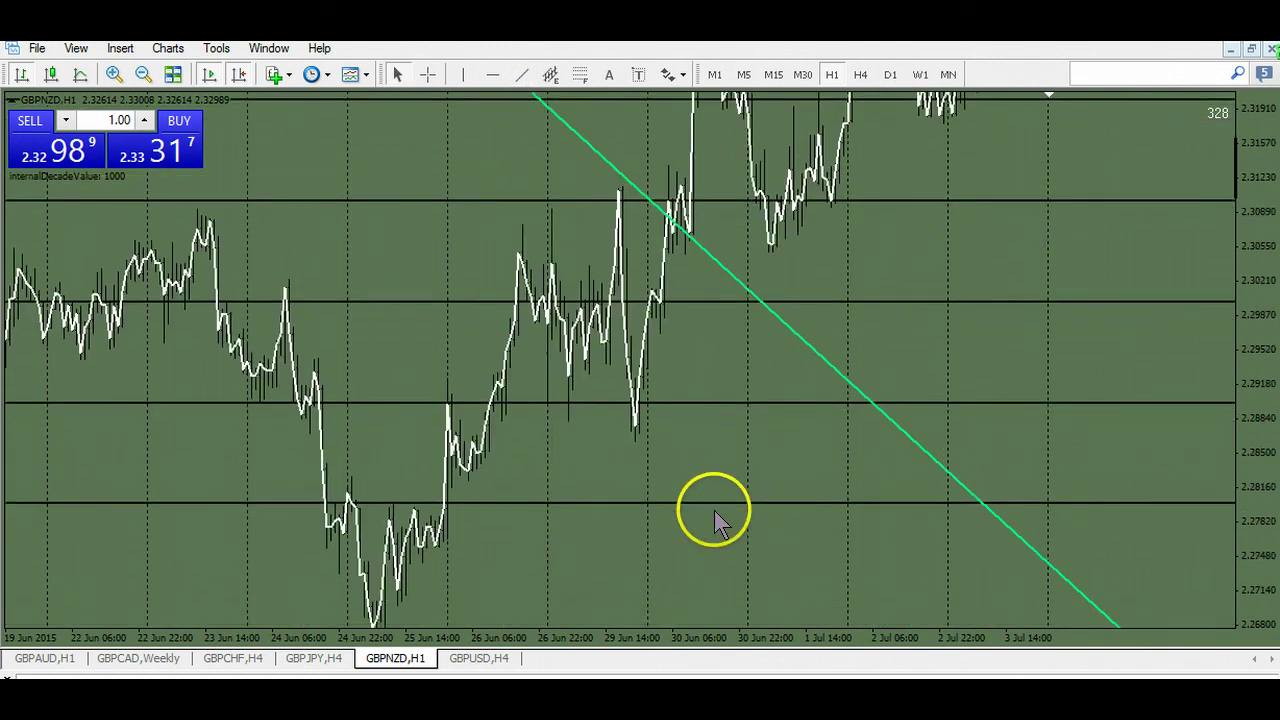
{"action": "left_click", "coordinate": [530, 74]}
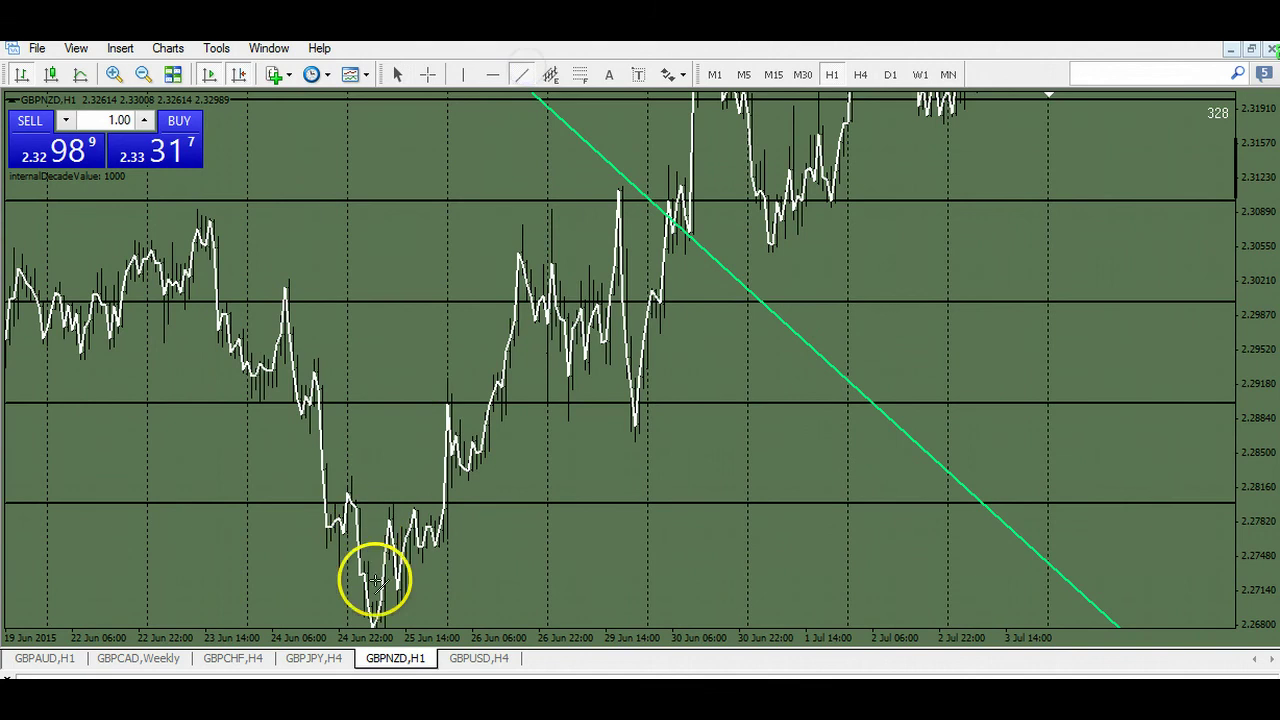
{"action": "left_click_drag", "start_coordinate": [445, 503], "coordinate": [620, 337]}
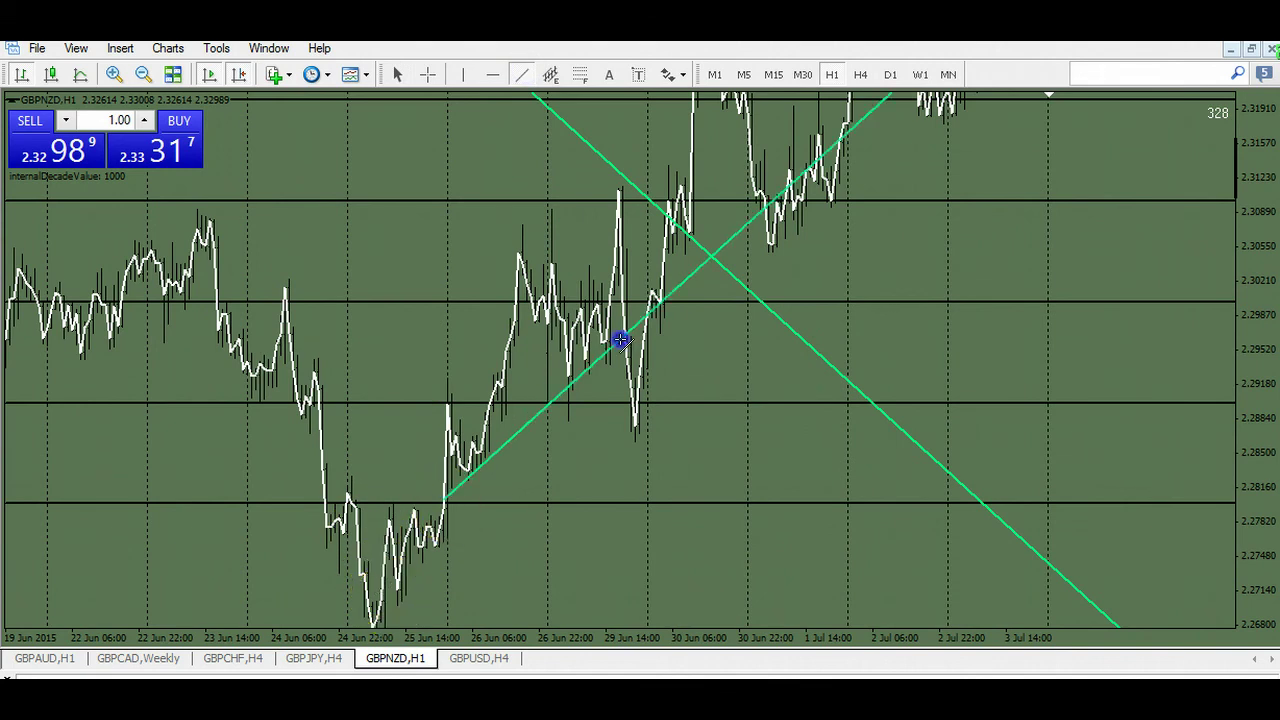
Step: Duplicate the ascending trendline and place the parallel copy through the 29 June swing low
{"action": "left_click_drag", "start_coordinate": [713, 500], "coordinate": [694, 666]}
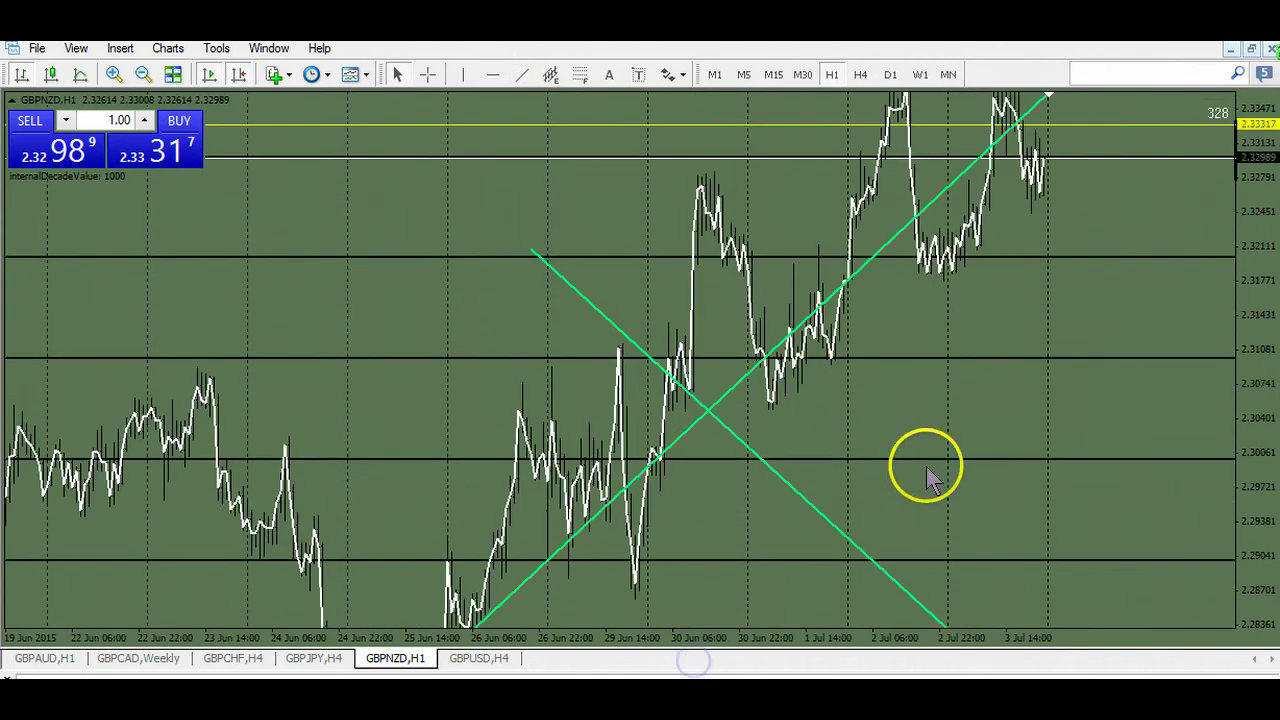
{"action": "left_click_drag", "start_coordinate": [929, 466], "coordinate": [954, 580]}
{"action": "left_click_drag", "start_coordinate": [1034, 560], "coordinate": [914, 366]}
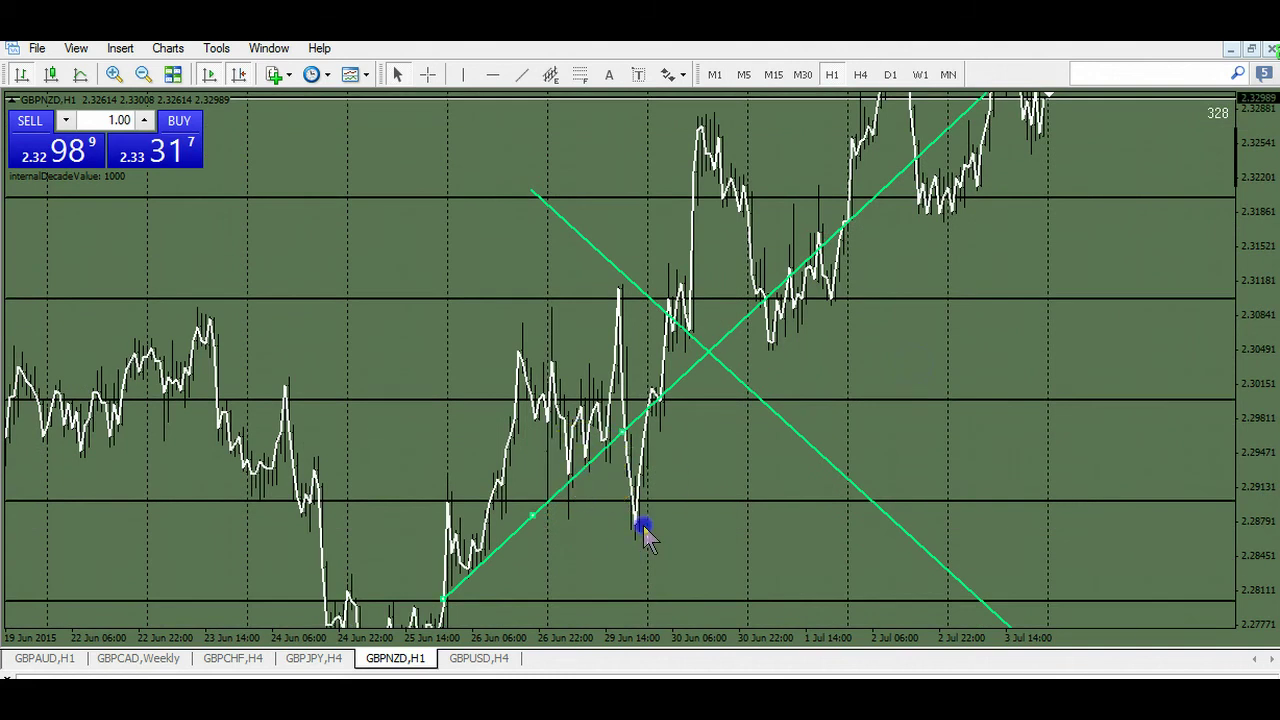
{"action": "left_click_drag", "start_coordinate": [644, 528], "coordinate": [629, 524]}
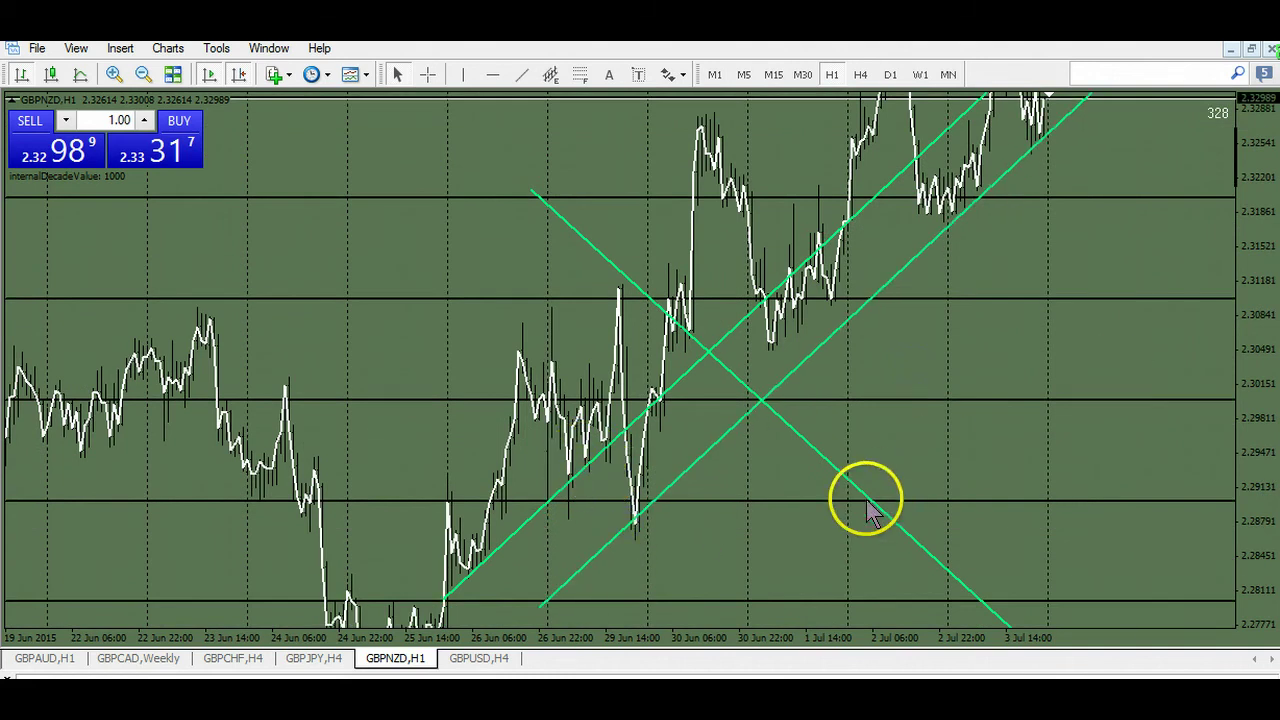
Step: Add horizontal lines at about 2.33760 and 2.33616 across the twin highs of 2 and 3 July
{"action": "left_click_drag", "start_coordinate": [1110, 185], "coordinate": [1047, 330]}
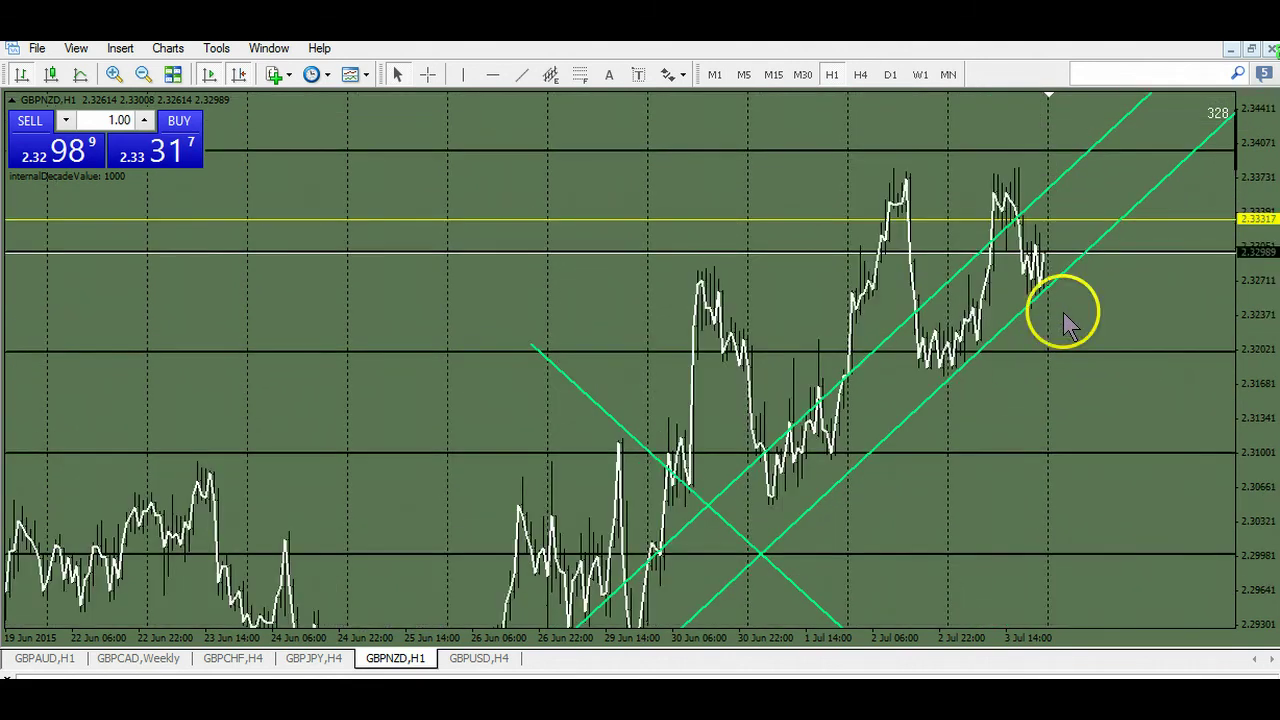
{"action": "left_click_drag", "start_coordinate": [1016, 460], "coordinate": [1016, 484]}
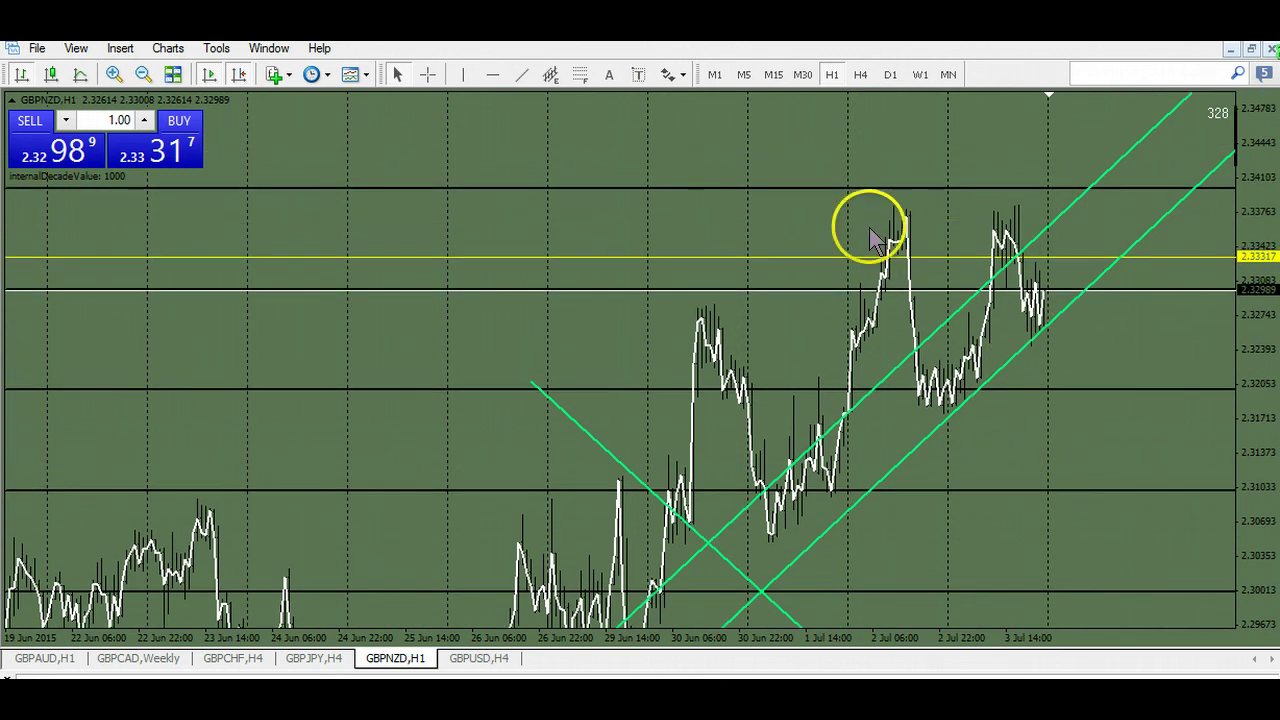
{"action": "left_click_drag", "start_coordinate": [1005, 466], "coordinate": [928, 515]}
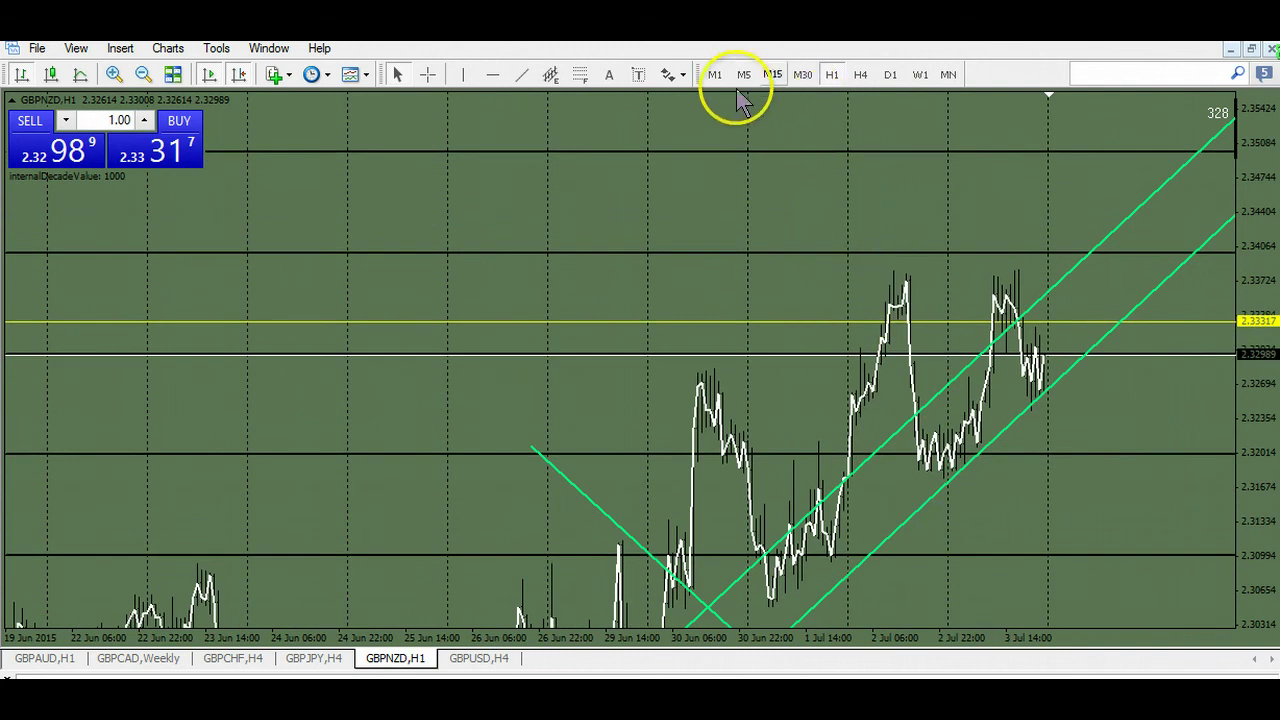
{"action": "left_click", "coordinate": [491, 75]}
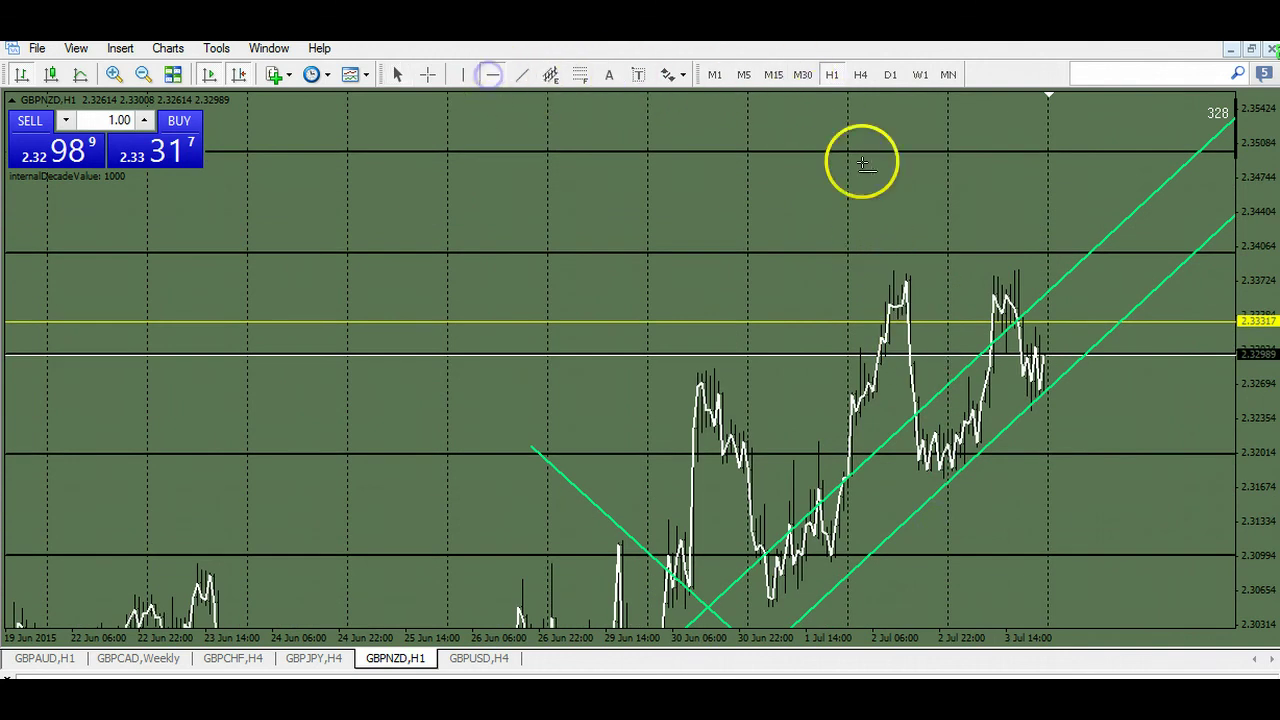
{"action": "left_click", "coordinate": [898, 276]}
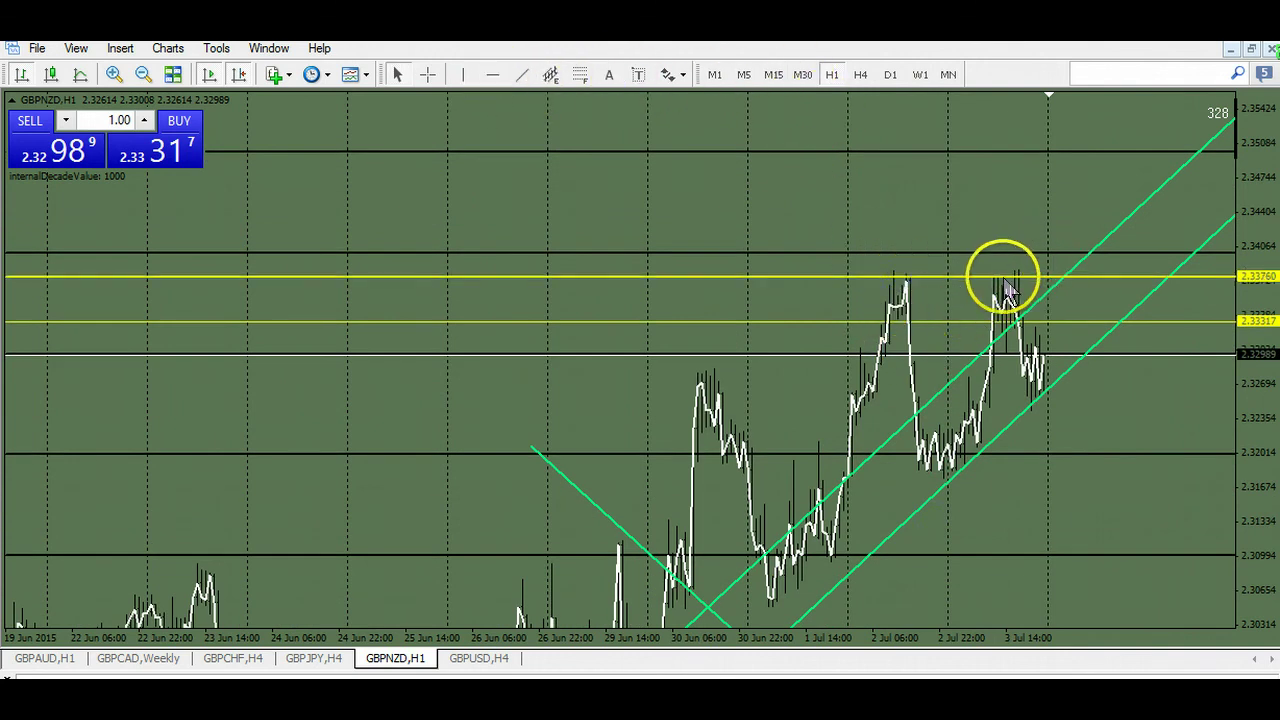
{"action": "left_click", "coordinate": [926, 290]}
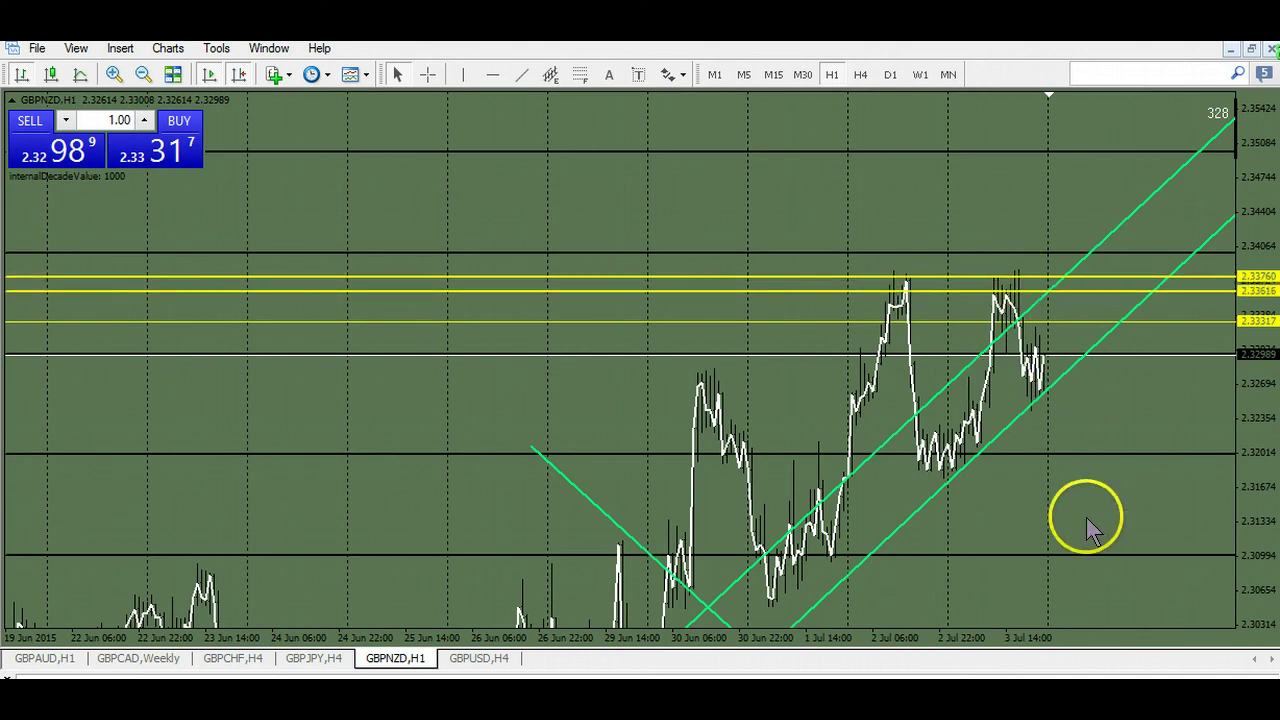
Step: Add a horizontal line at about 2.32463 at the latest swing low on the lower ascending trendline
{"action": "left_click_drag", "start_coordinate": [1086, 514], "coordinate": [941, 520]}
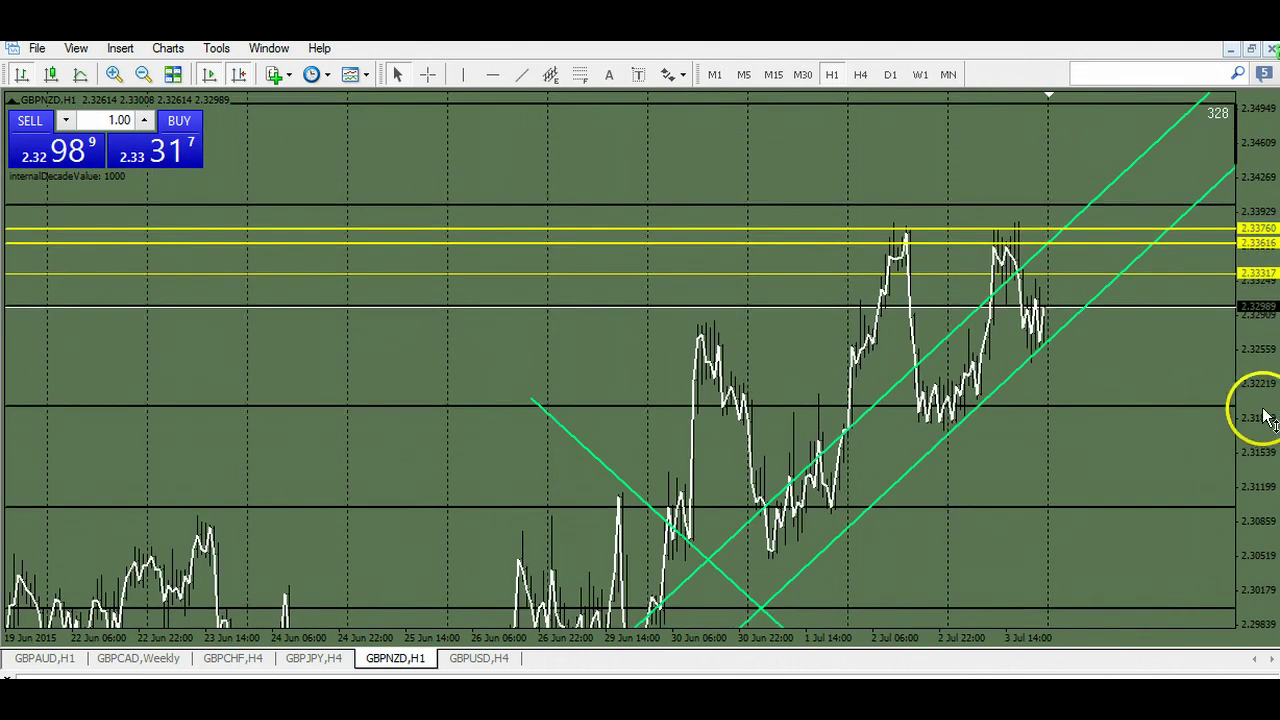
{"action": "left_click_drag", "start_coordinate": [1257, 408], "coordinate": [1246, 457]}
{"action": "left_click_drag", "start_coordinate": [1125, 428], "coordinate": [1141, 422]}
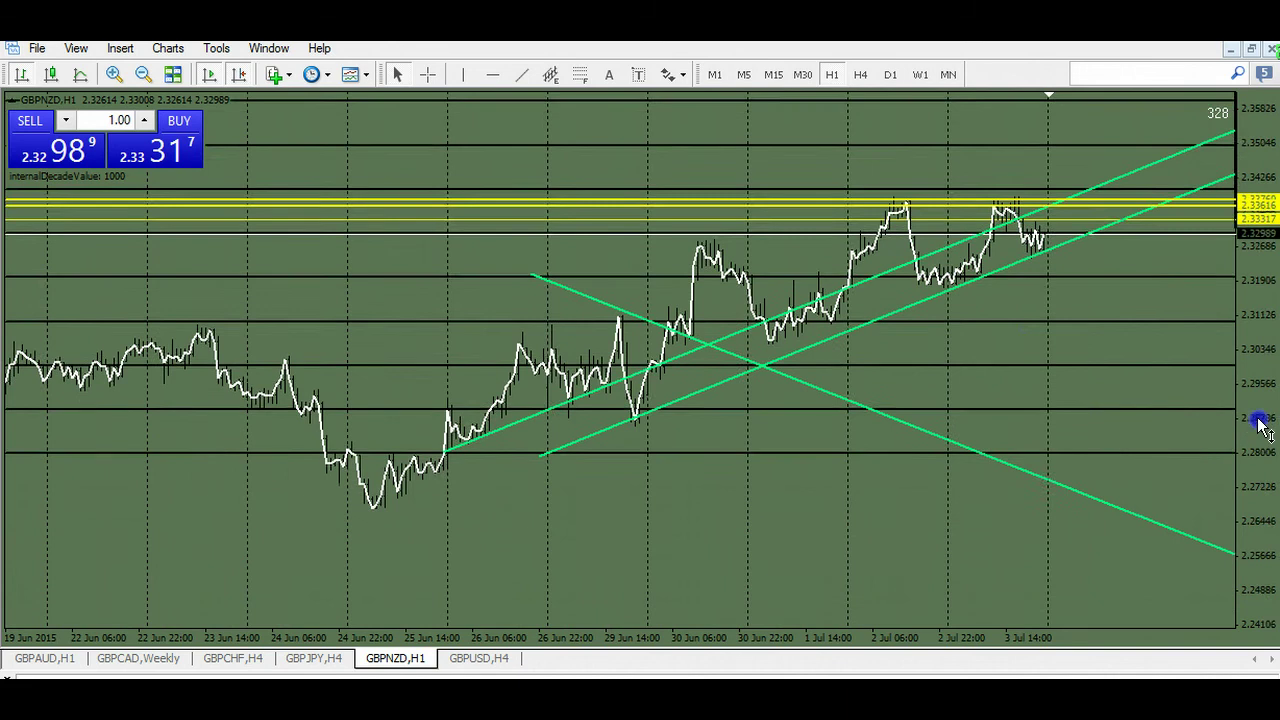
{"action": "left_click_drag", "start_coordinate": [1263, 423], "coordinate": [1040, 459]}
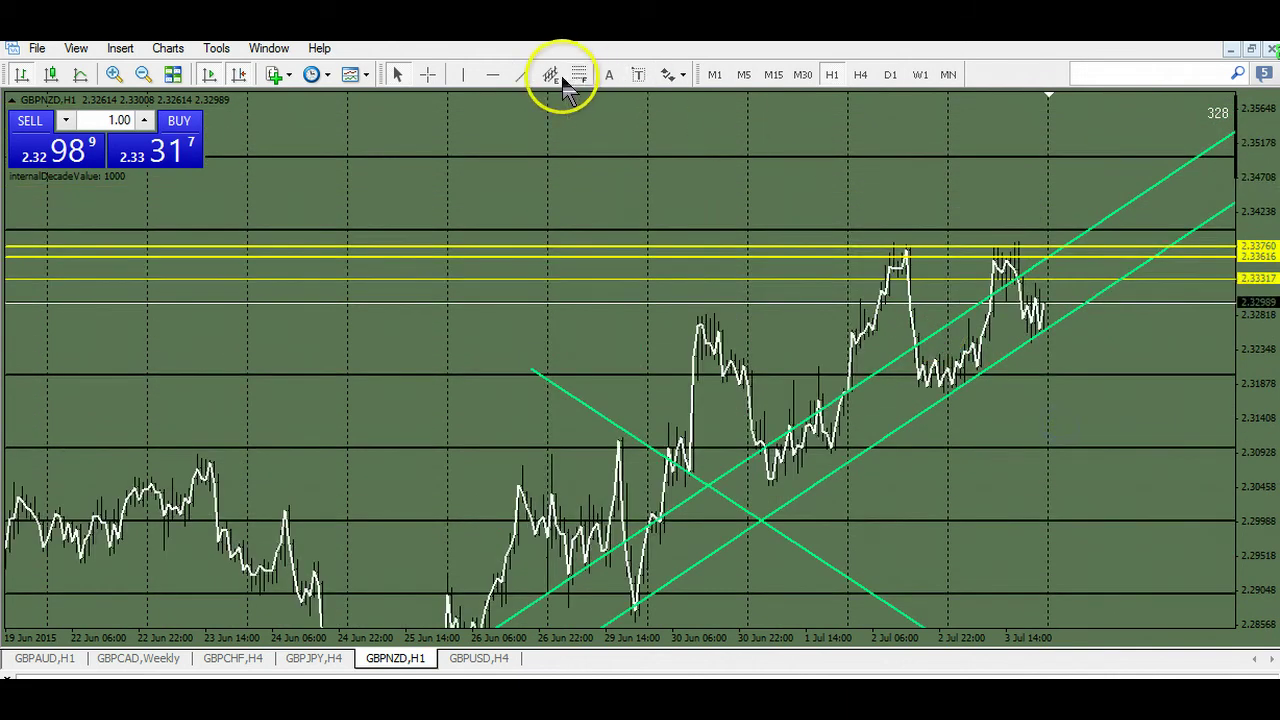
{"action": "left_click", "coordinate": [492, 74]}
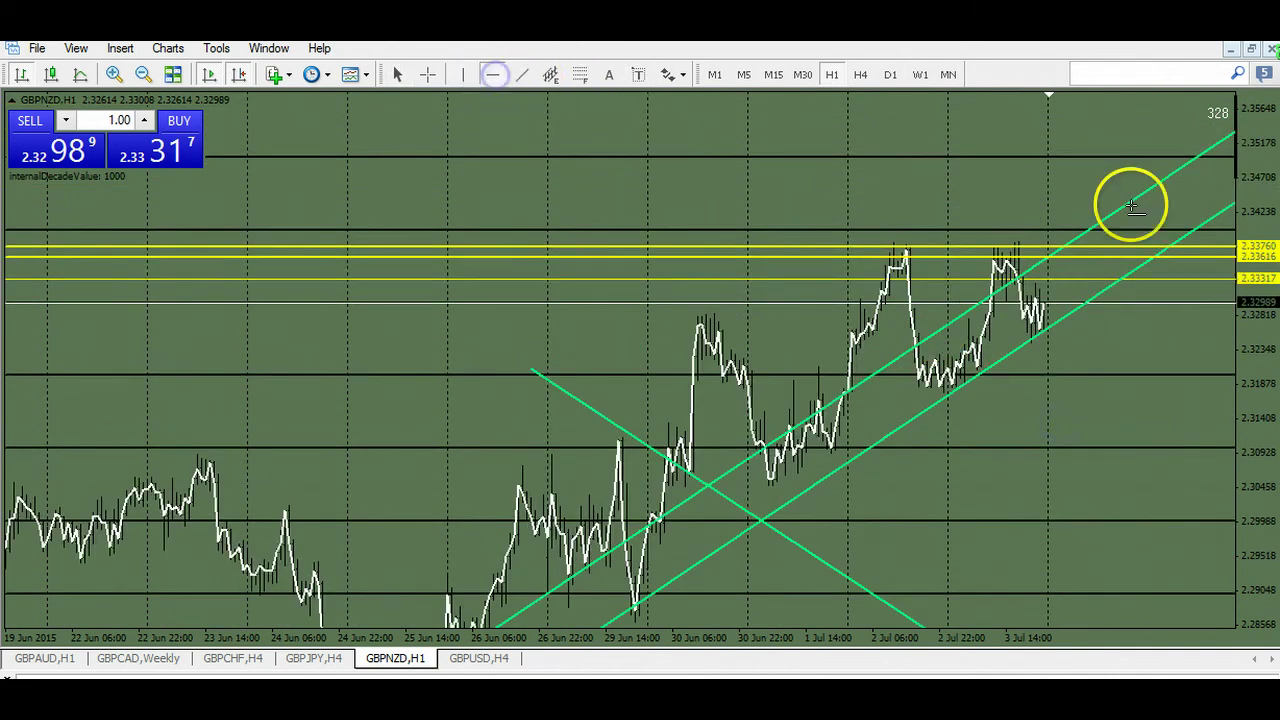
{"action": "left_click", "coordinate": [1037, 342]}
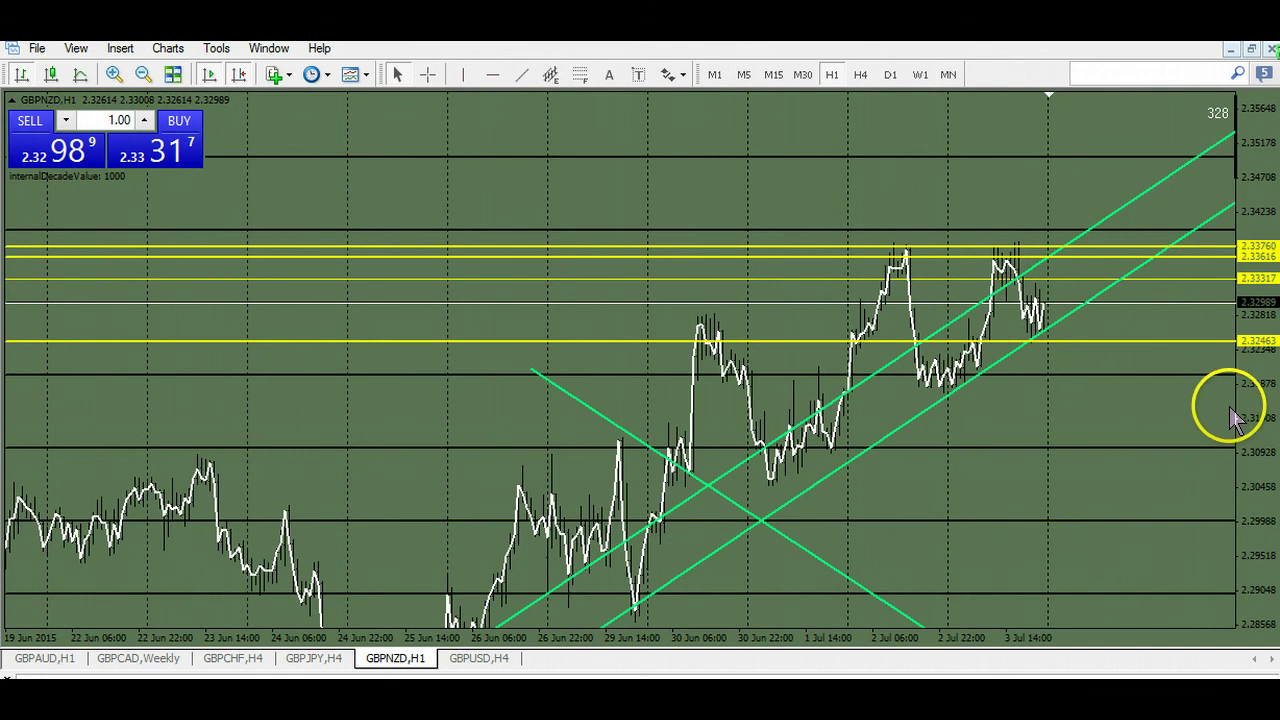
Step: Duplicate the 2.32463 horizontal line and place the copy at about 2.32205
{"action": "left_click_drag", "start_coordinate": [1247, 405], "coordinate": [1240, 285]}
{"action": "left_click_drag", "start_coordinate": [974, 241], "coordinate": [920, 500]}
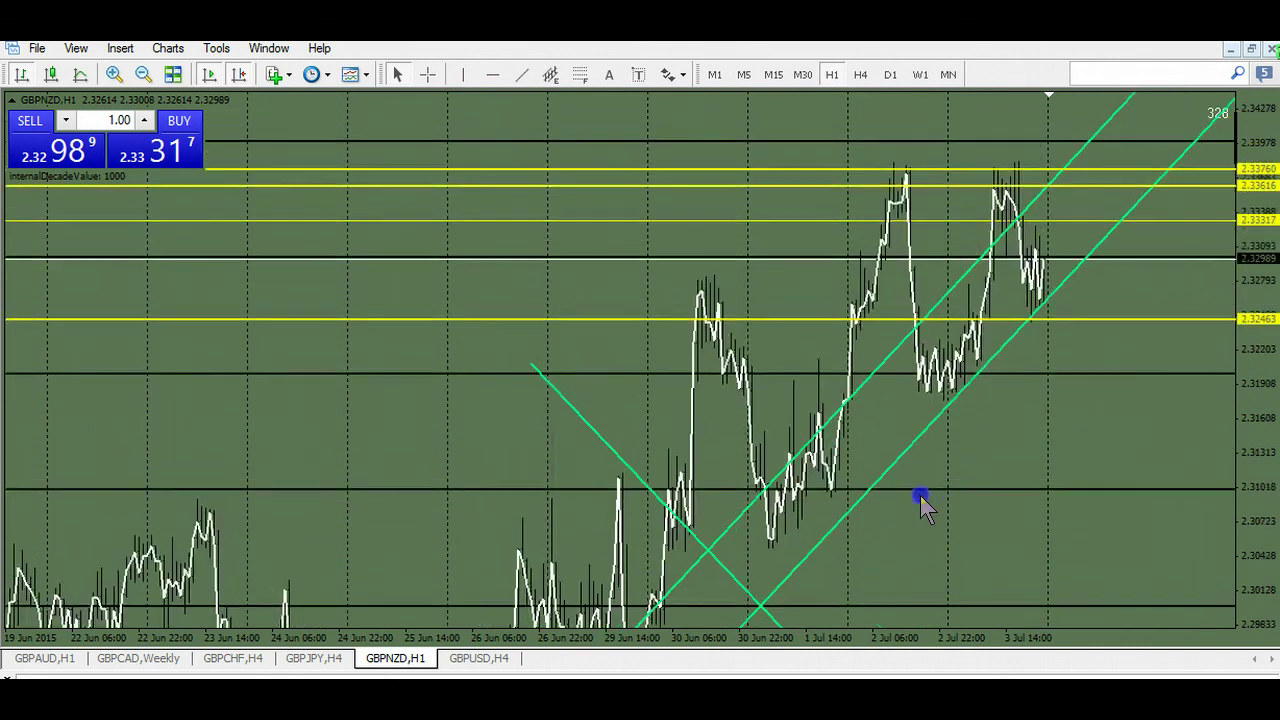
{"action": "key", "text": "plus"}
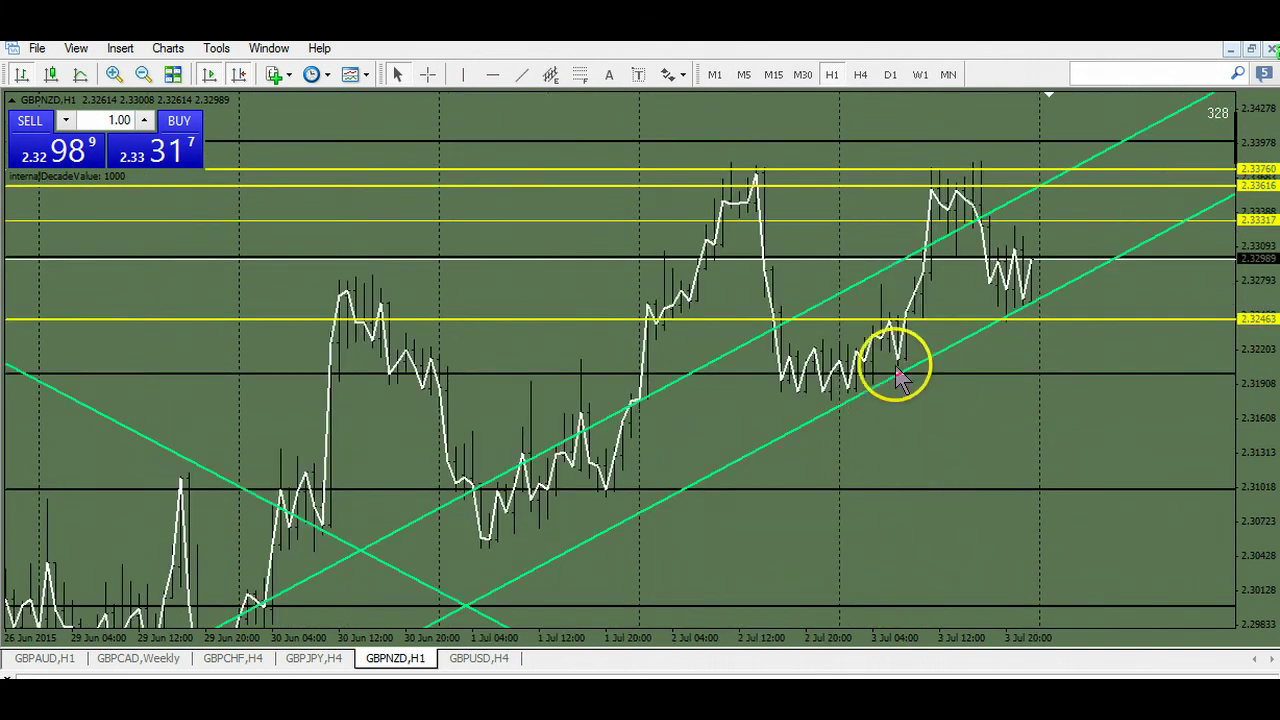
{"action": "double_click", "coordinate": [852, 321]}
{"action": "left_click_drag", "start_coordinate": [853, 325], "coordinate": [852, 355]}
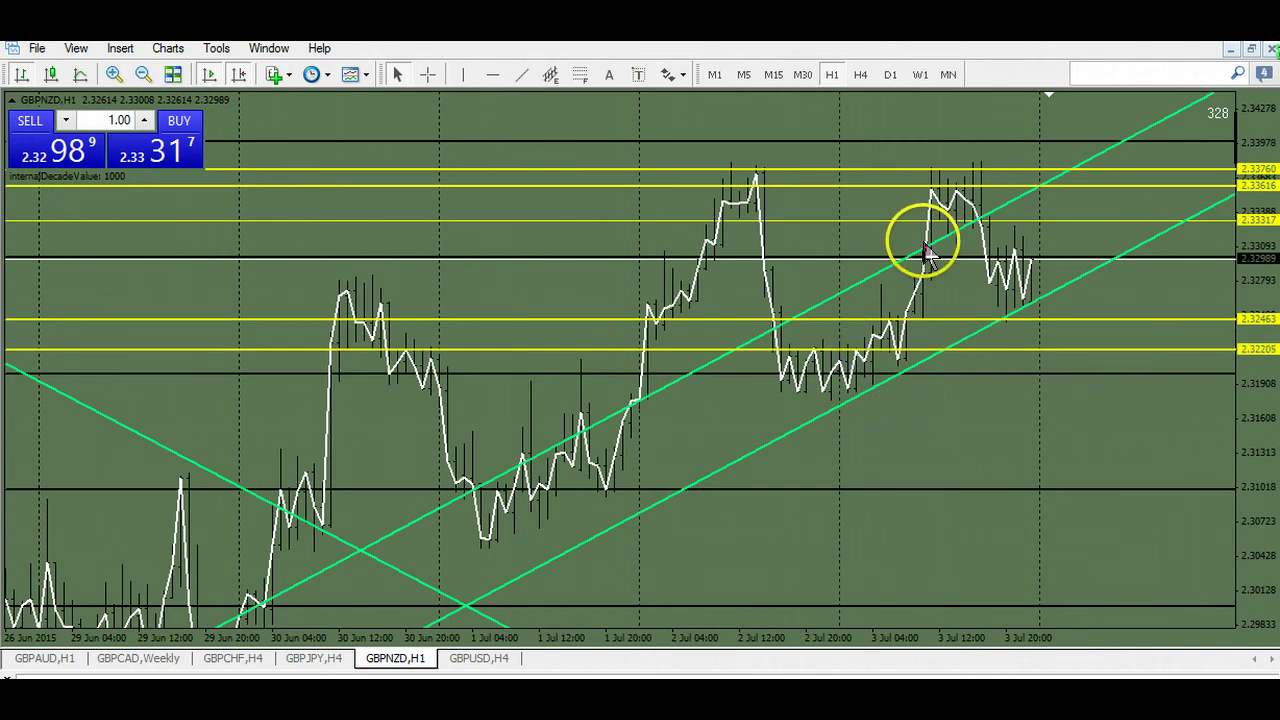
Step: Switch GBPNZD to H4 and add a horizontal line at about 2.31308 through the 1 July consolidation
{"action": "left_click", "coordinate": [860, 76]}
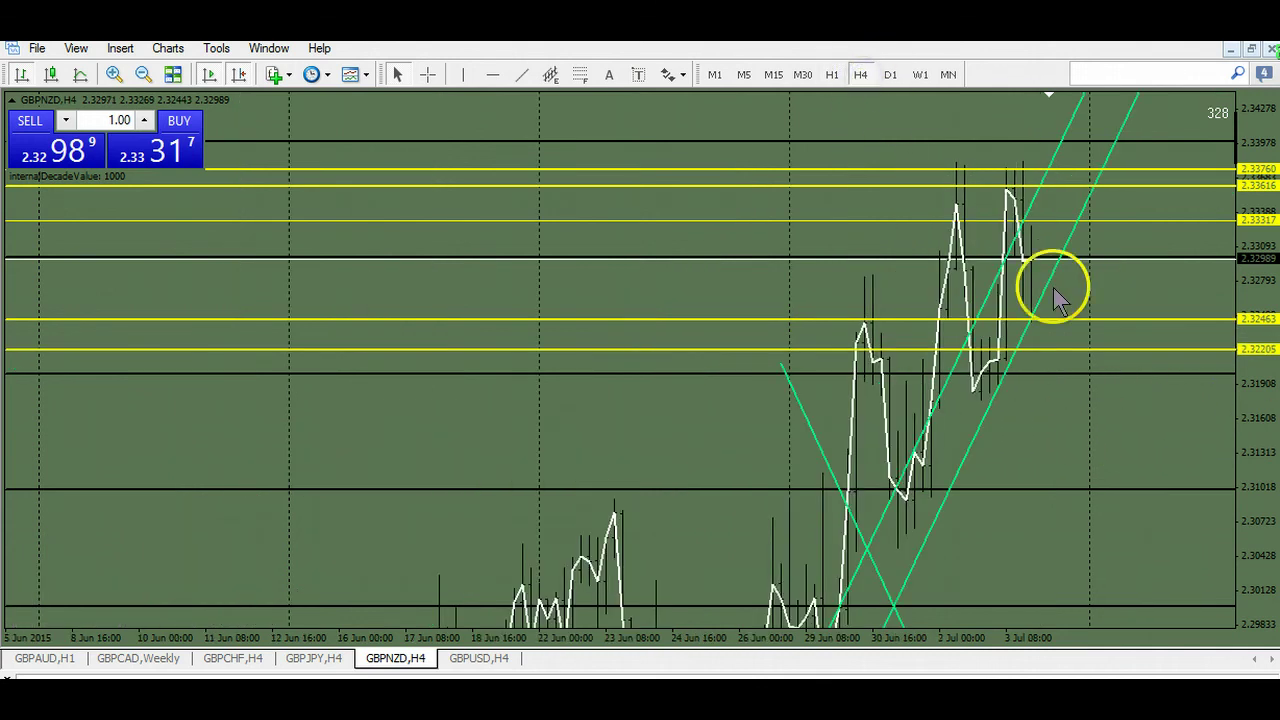
{"action": "left_click_drag", "start_coordinate": [1250, 385], "coordinate": [1220, 453]}
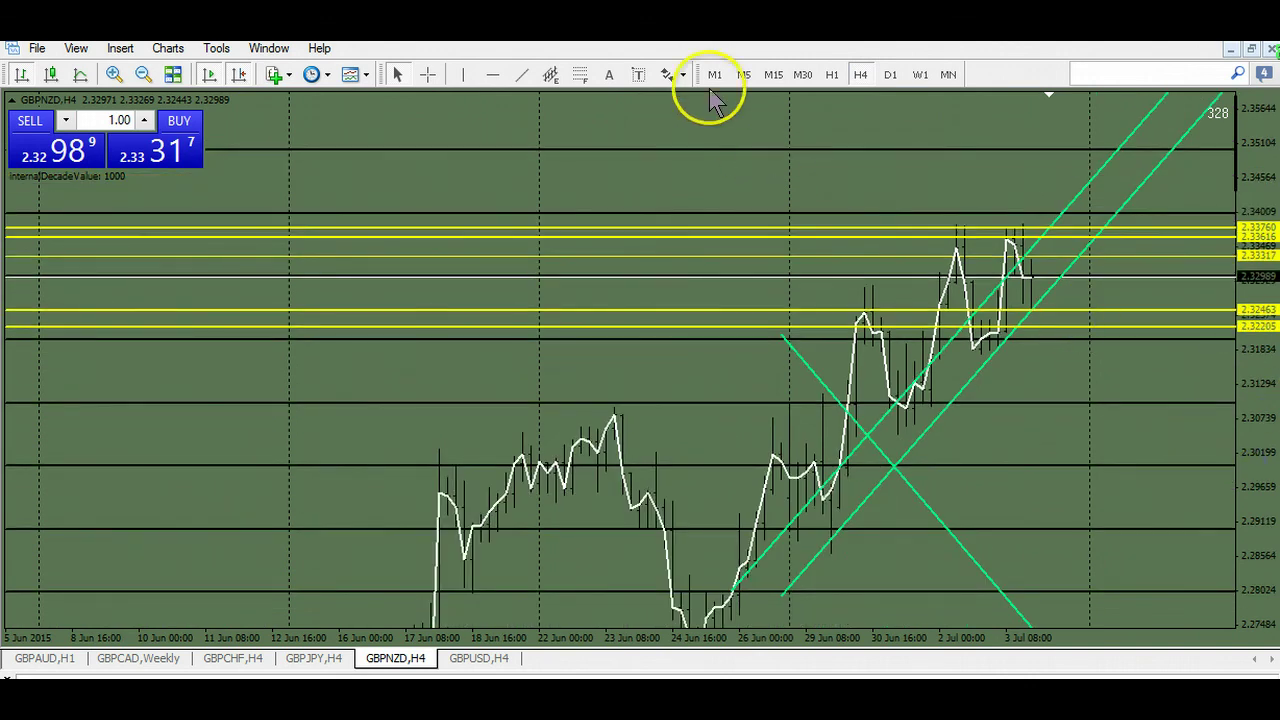
{"action": "left_click", "coordinate": [492, 74]}
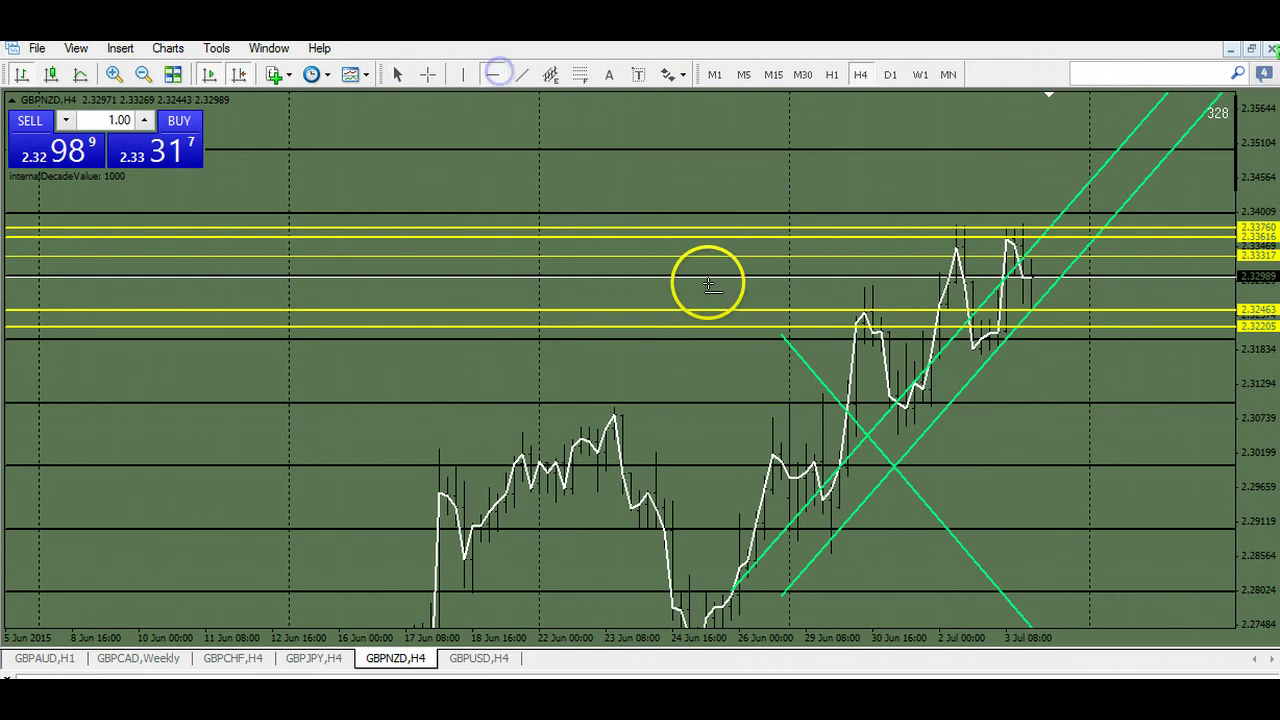
{"action": "left_click", "coordinate": [920, 382]}
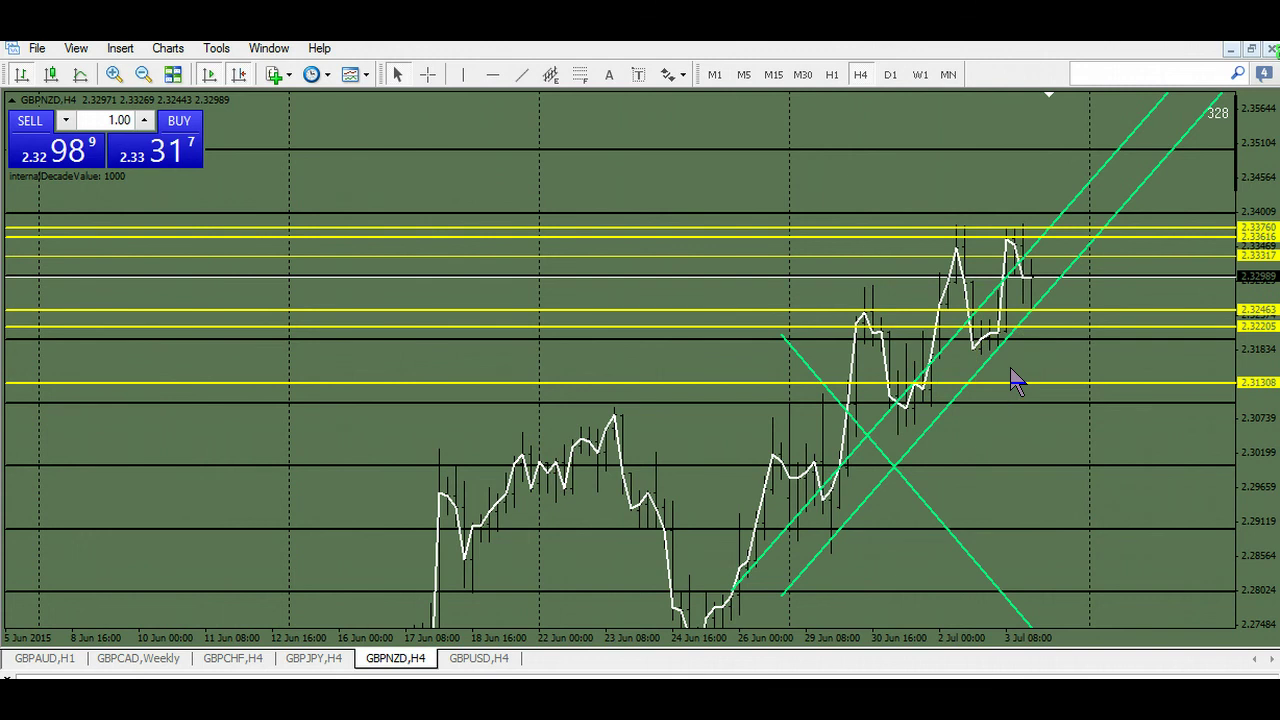
Step: Mark the support zones beneath price with freehand blue strokes near 2.318, 2.313, 2.308 and 2.299
{"action": "mouse_move", "coordinate": [898, 376]}
{"action": "left_mouse_down"}
{"action": "mouse_move", "coordinate": [962, 371]}
{"action": "mouse_move", "coordinate": [1000, 345]}
{"action": "left_mouse_up"}
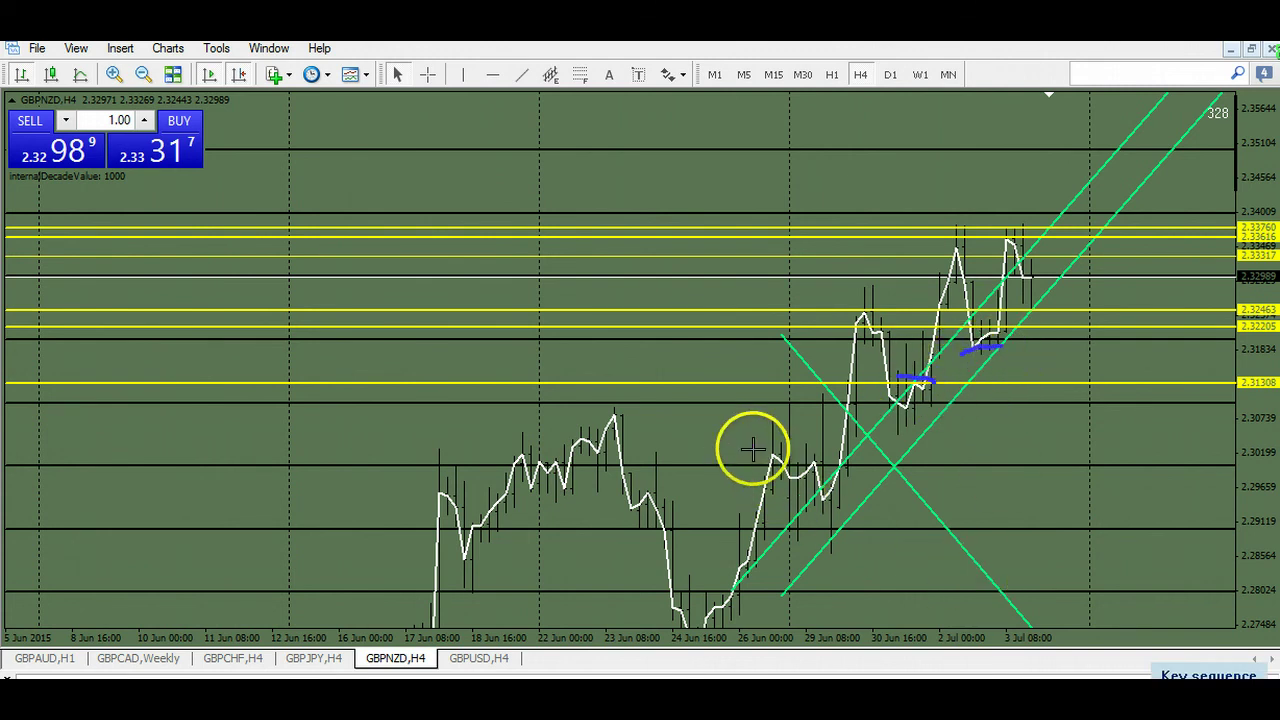
{"action": "left_click_drag", "start_coordinate": [752, 452], "coordinate": [930, 482]}
{"action": "left_click_drag", "start_coordinate": [882, 413], "coordinate": [958, 409]}
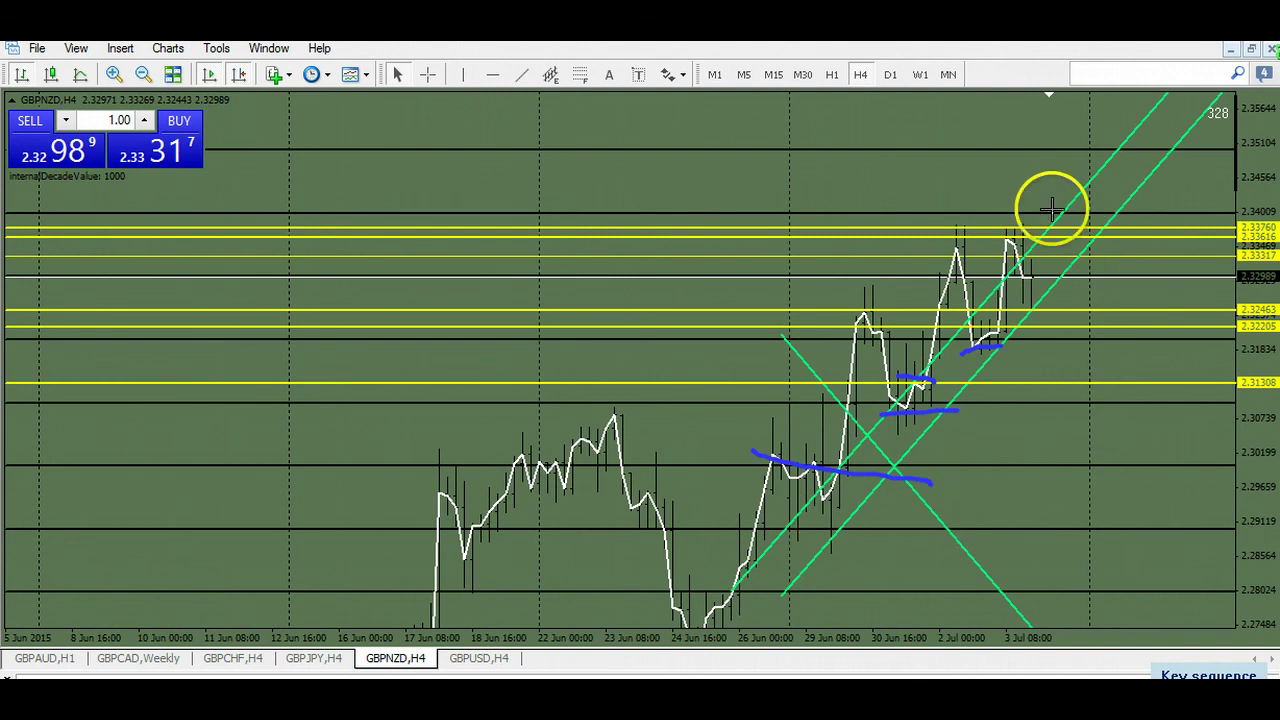
Step: Mark possible upside levels above the July highs with stacked freehand blue strokes from about 2.345 to 2.357
{"action": "left_click_drag", "start_coordinate": [968, 178], "coordinate": [1095, 172]}
{"action": "mouse_move", "coordinate": [970, 158]}
{"action": "left_mouse_down"}
{"action": "mouse_move", "coordinate": [1116, 148]}
{"action": "mouse_move", "coordinate": [1085, 143]}
{"action": "left_mouse_up"}
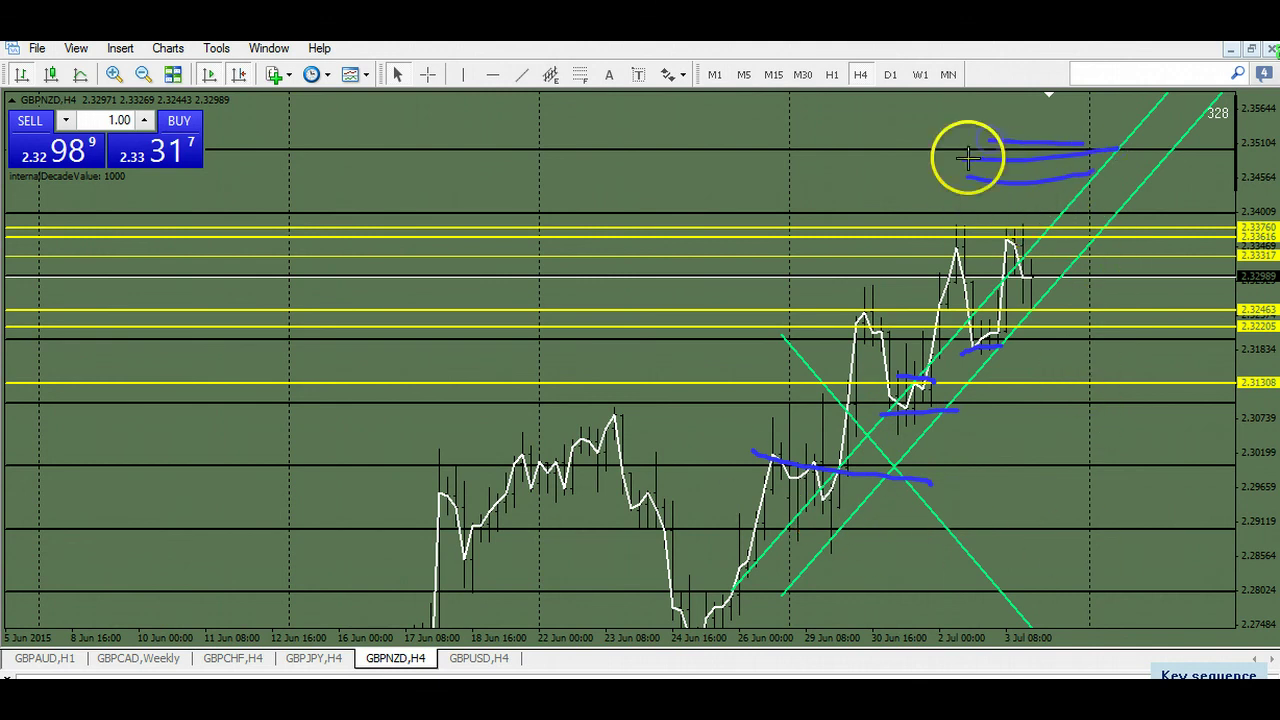
{"action": "left_click_drag", "start_coordinate": [980, 121], "coordinate": [1036, 122]}
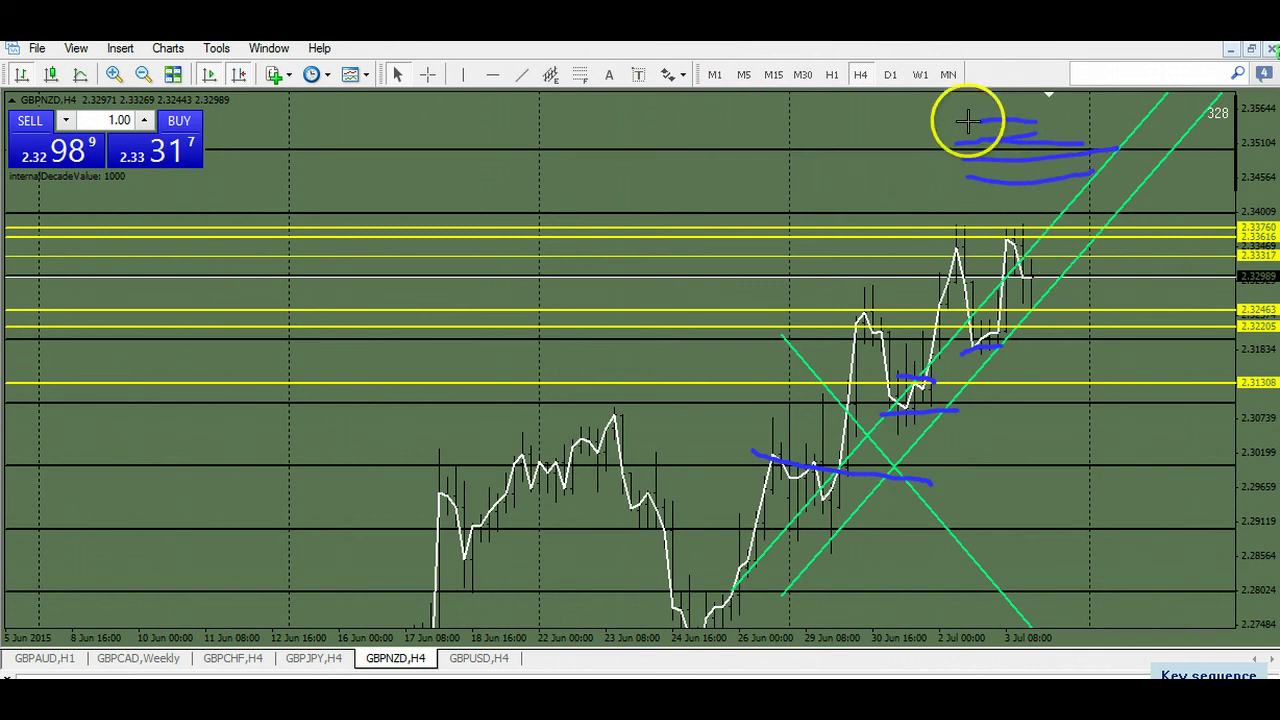
{"action": "left_click_drag", "start_coordinate": [968, 100], "coordinate": [1093, 103]}
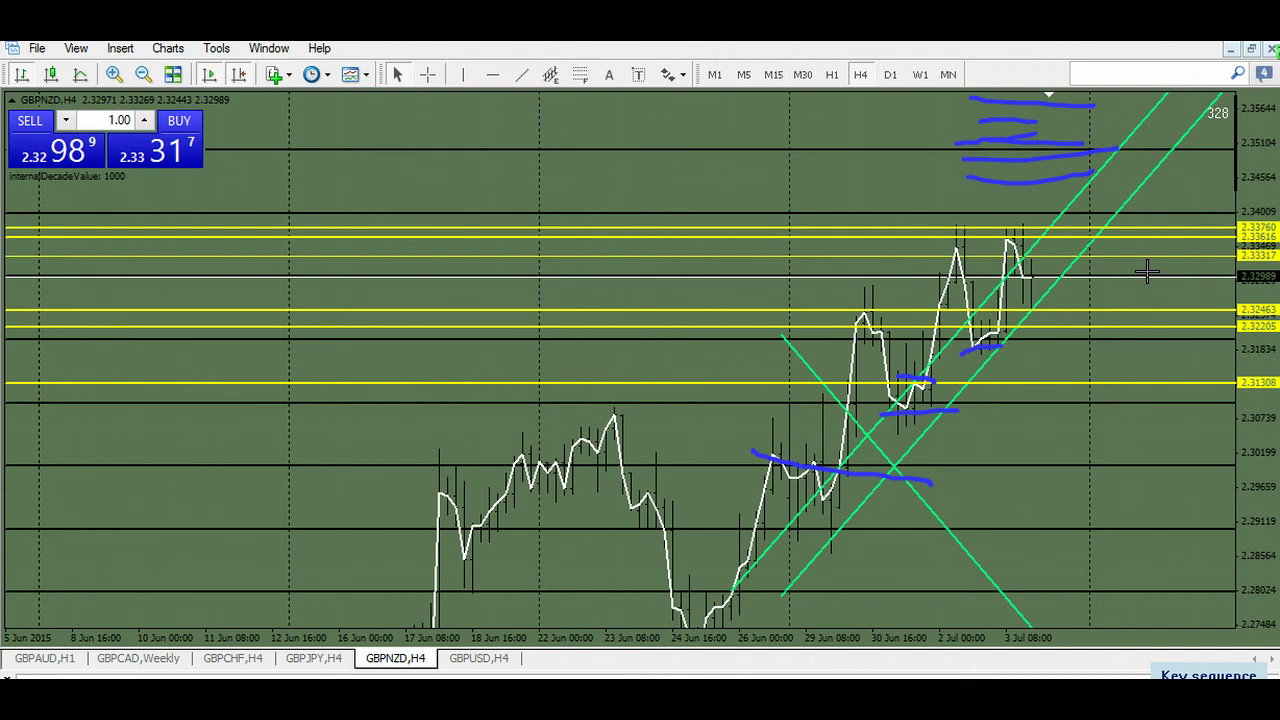
Step: Clear the freehand marks and delete all trendlines and added horizontal lines from the GBPNZD chart
{"action": "key", "text": "ctrl+z"}
{"action": "left_click", "coordinate": [1118, 293]}
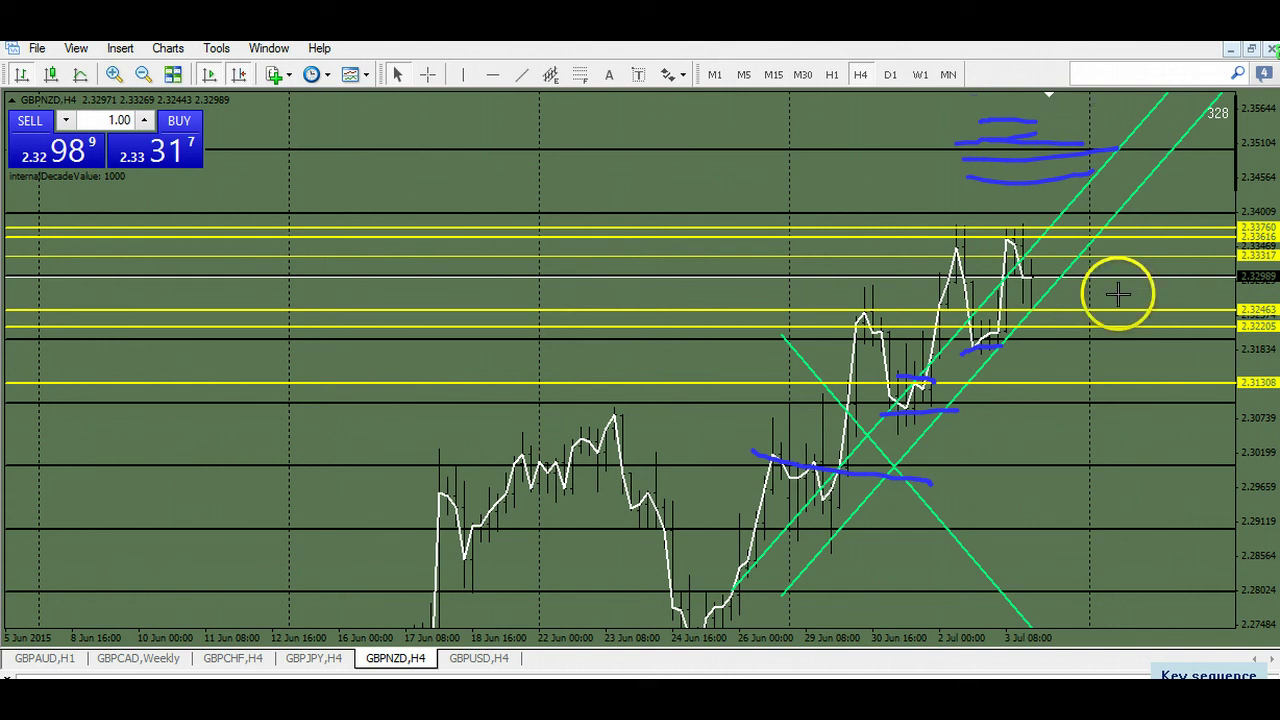
{"action": "key", "text": "Escape"}
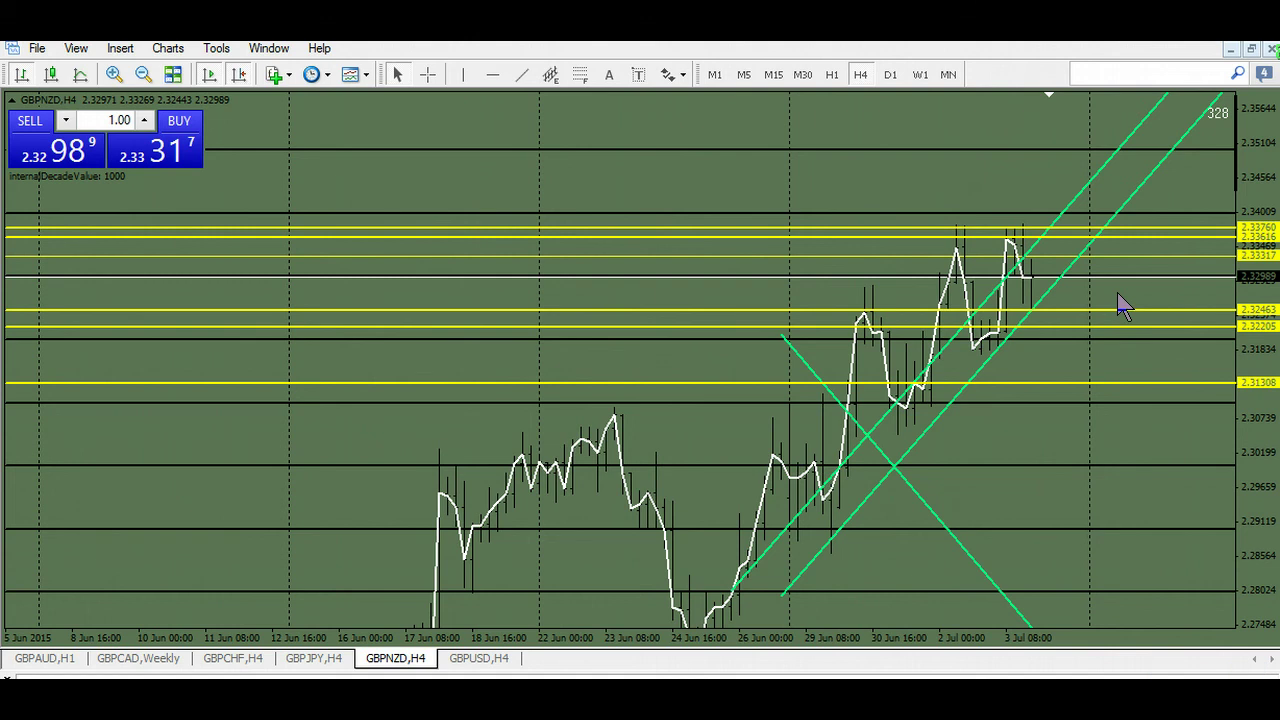
{"action": "left_click", "coordinate": [1117, 294]}
{"action": "key", "text": "Delete"}
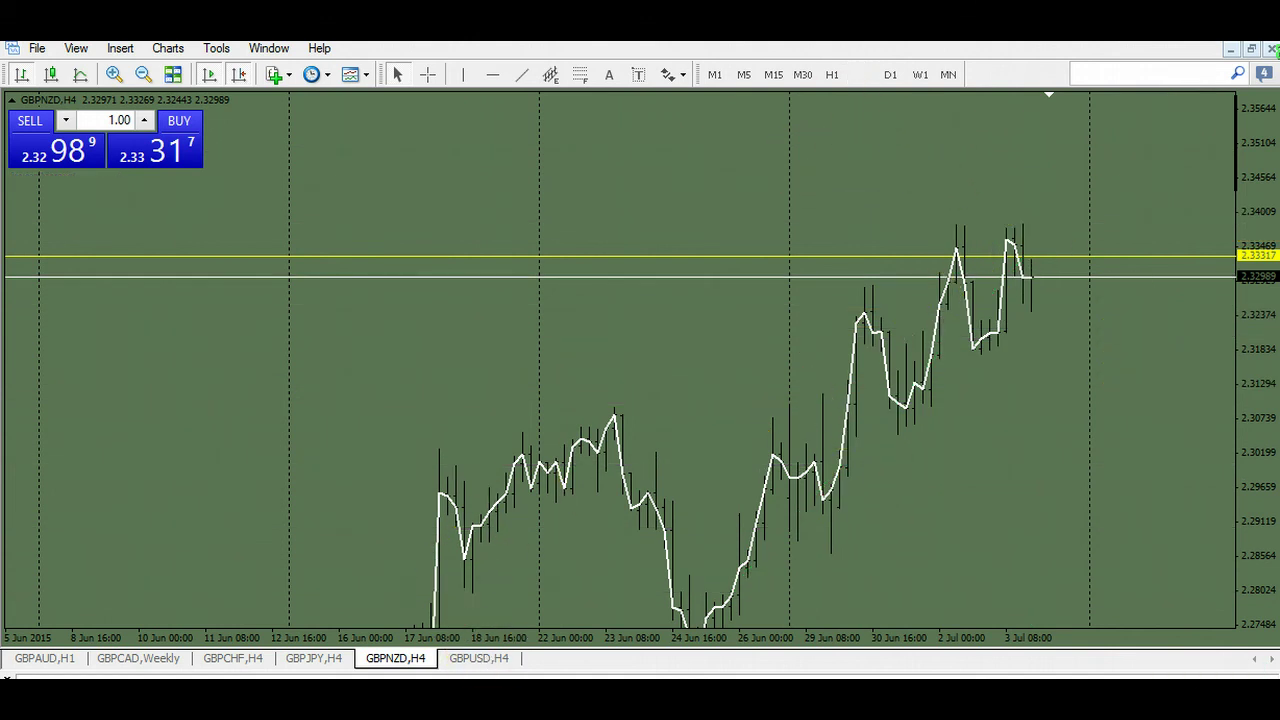
Step: Switch GBPNZD to daily and draw an equidistant channel from the April low near 1.936 to about 2.154 in mid-June
{"action": "left_click", "coordinate": [890, 74]}
{"action": "left_click_drag", "start_coordinate": [1252, 400], "coordinate": [1124, 459]}
{"action": "left_click_drag", "start_coordinate": [1240, 461], "coordinate": [1237, 557]}
{"action": "left_click_drag", "start_coordinate": [1169, 499], "coordinate": [1143, 291]}
{"action": "key", "text": "minus"}
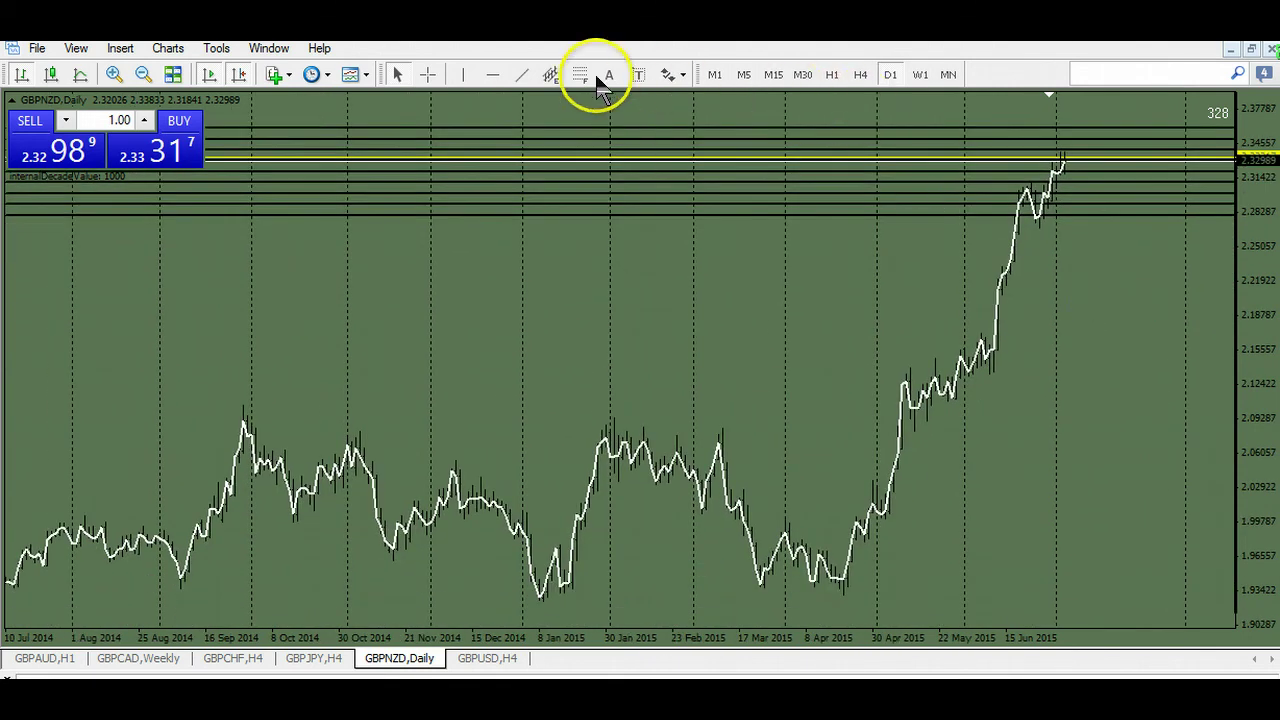
{"action": "left_click", "coordinate": [551, 74]}
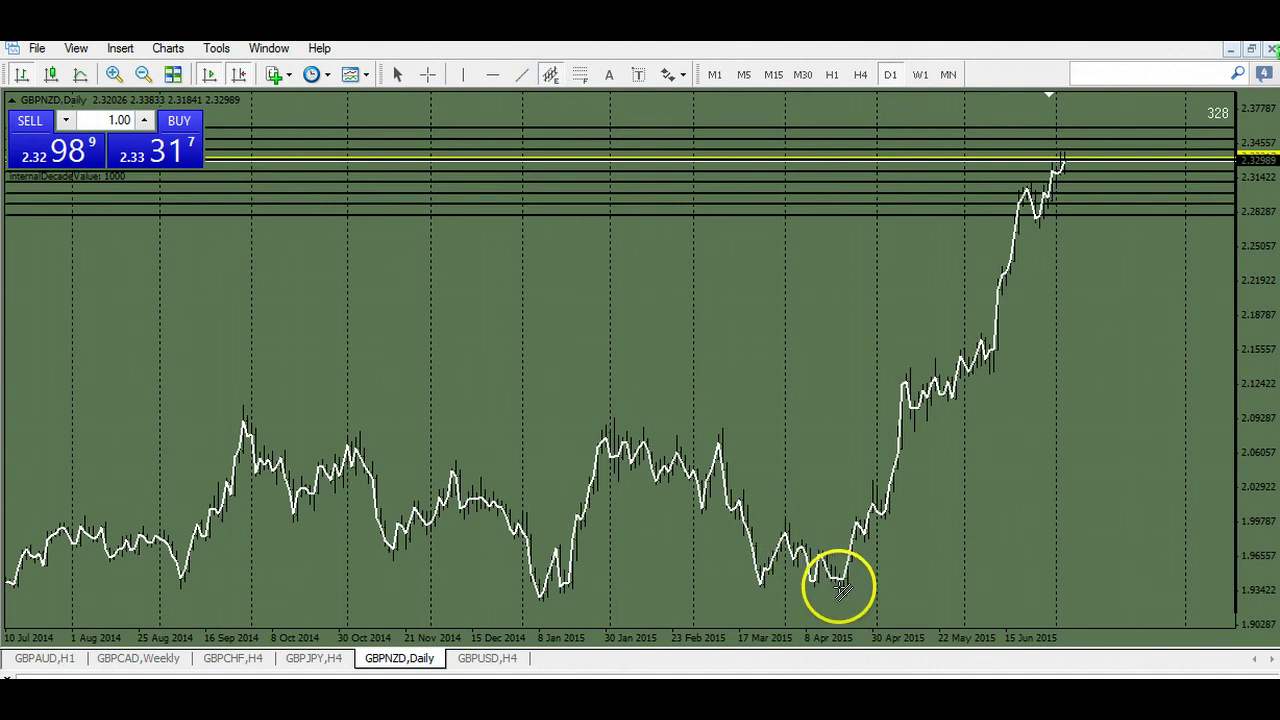
{"action": "mouse_move", "coordinate": [839, 588]}
{"action": "left_mouse_down"}
{"action": "mouse_move", "coordinate": [973, 440]}
{"action": "mouse_move", "coordinate": [1009, 297]}
{"action": "mouse_move", "coordinate": [1017, 320]}
{"action": "mouse_move", "coordinate": [1000, 352]}
{"action": "left_mouse_up"}
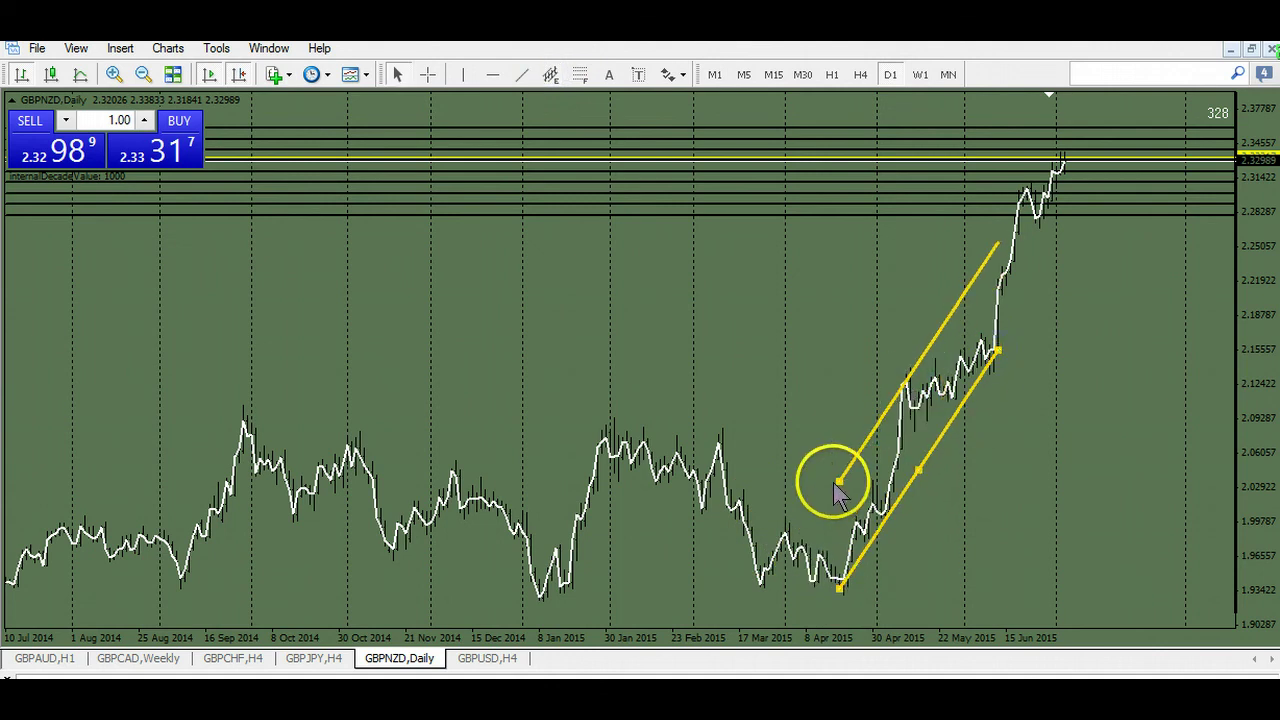
Step: Adjust the GBPNZD daily channel so its upper line starts near 2.170 in June and its lower line ends near 2.147
{"action": "left_click_drag", "start_coordinate": [838, 484], "coordinate": [899, 376]}
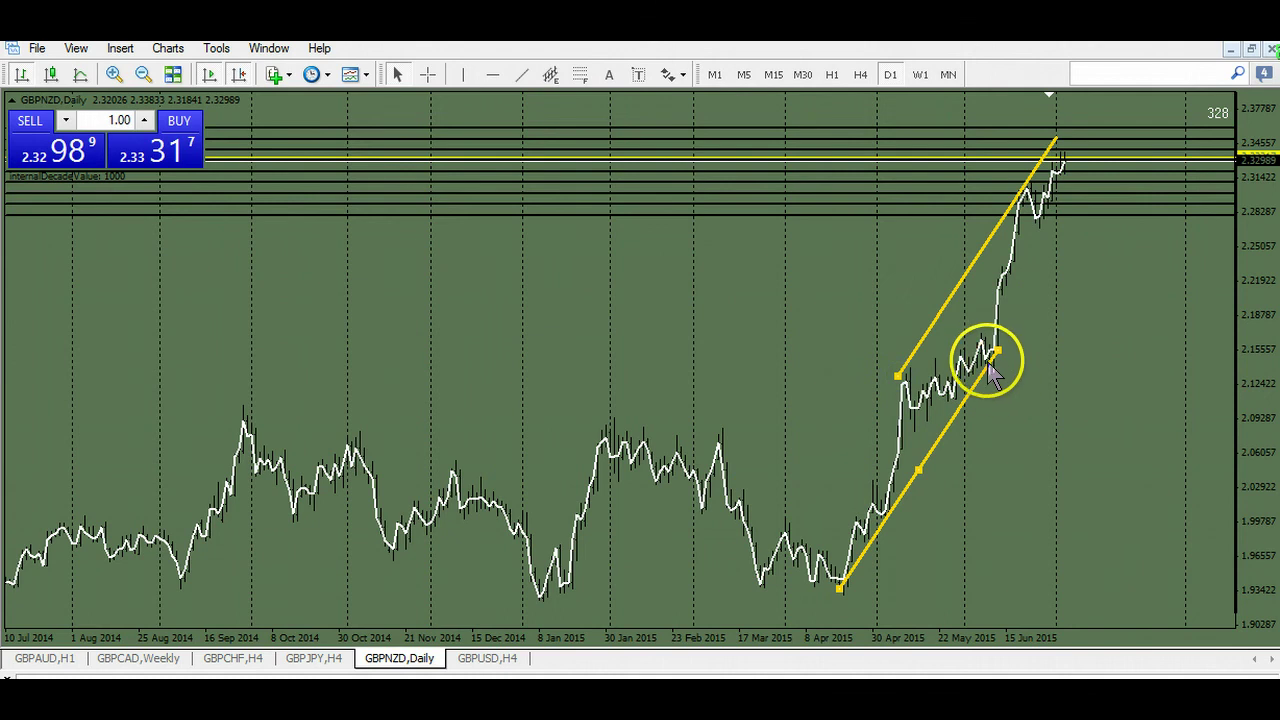
{"action": "left_click_drag", "start_coordinate": [988, 362], "coordinate": [957, 401]}
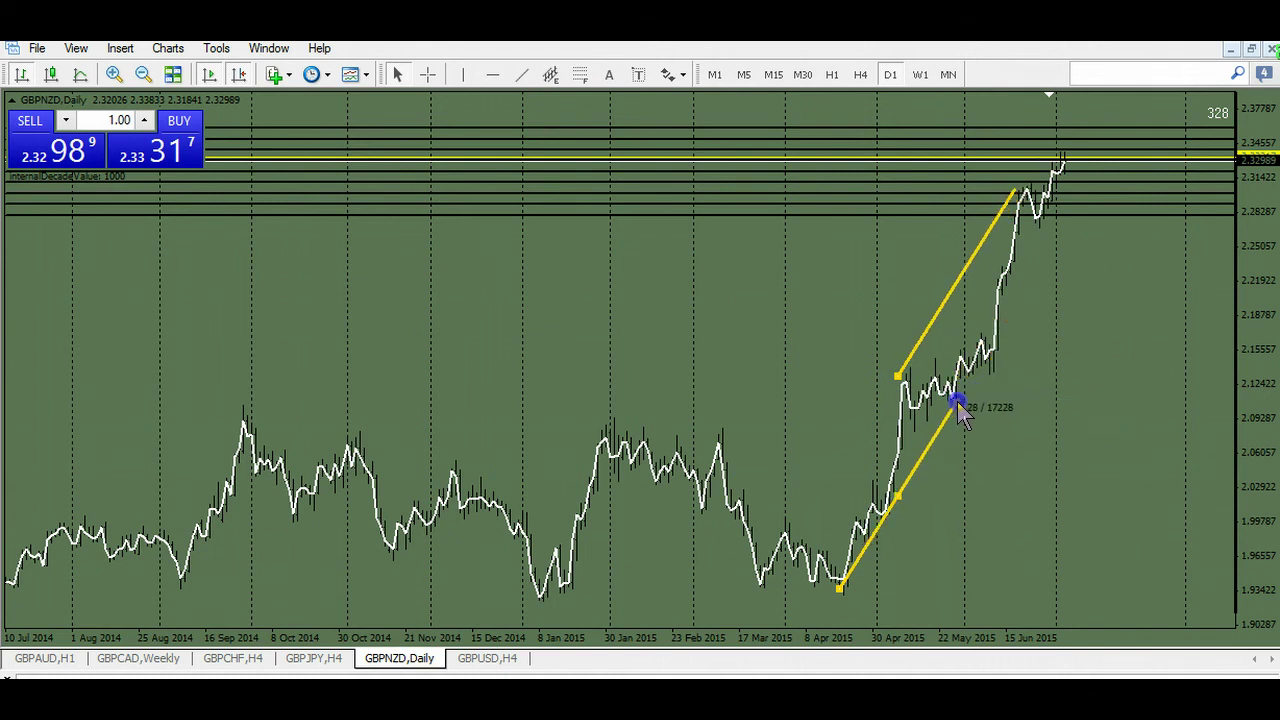
{"action": "left_click_drag", "start_coordinate": [899, 376], "coordinate": [985, 340]}
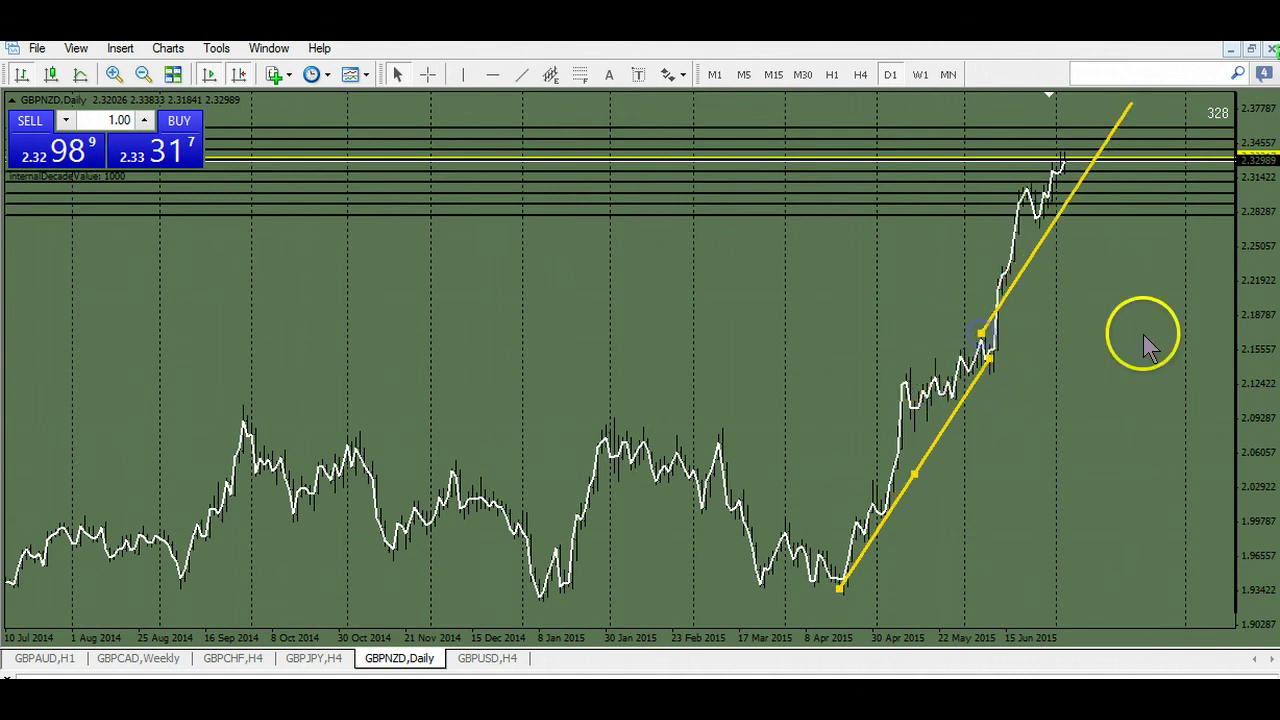
Step: Examine the channel against recent GBPNZD price action on the H1 and H4 charts
{"action": "left_click_drag", "start_coordinate": [1248, 337], "coordinate": [1250, 230]}
{"action": "left_click", "coordinate": [1145, 416]}
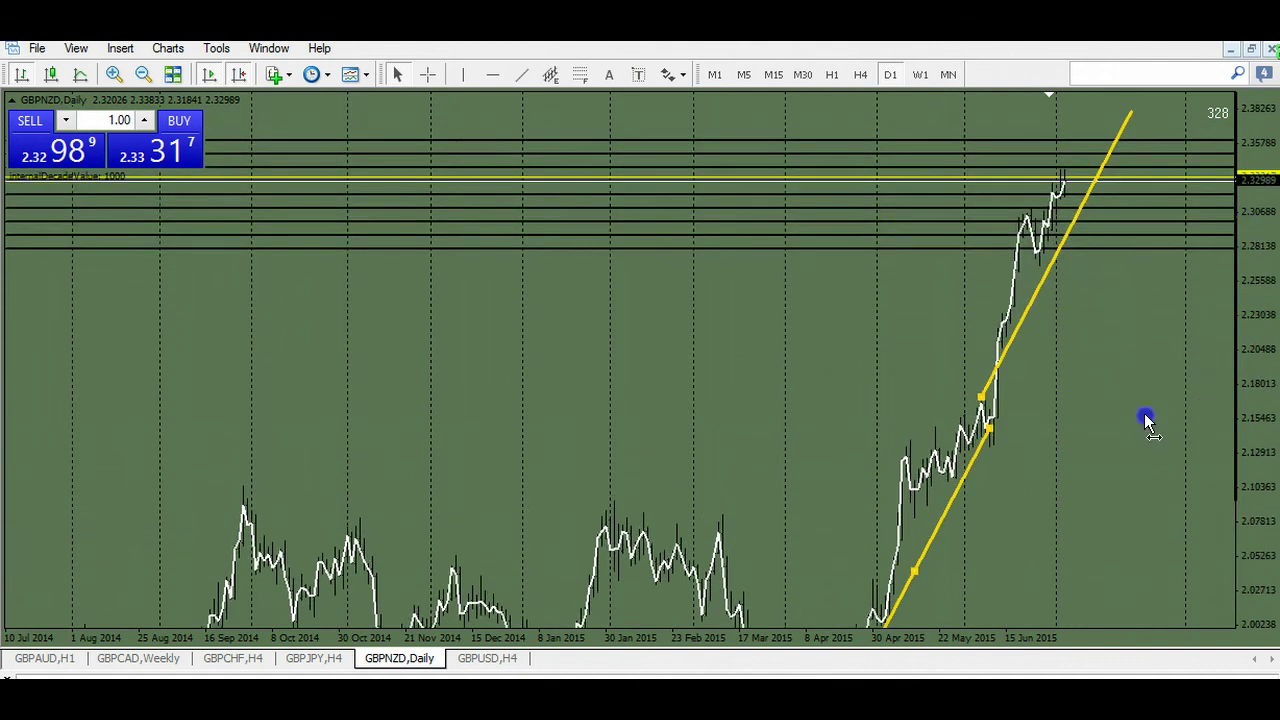
{"action": "left_click", "coordinate": [831, 74]}
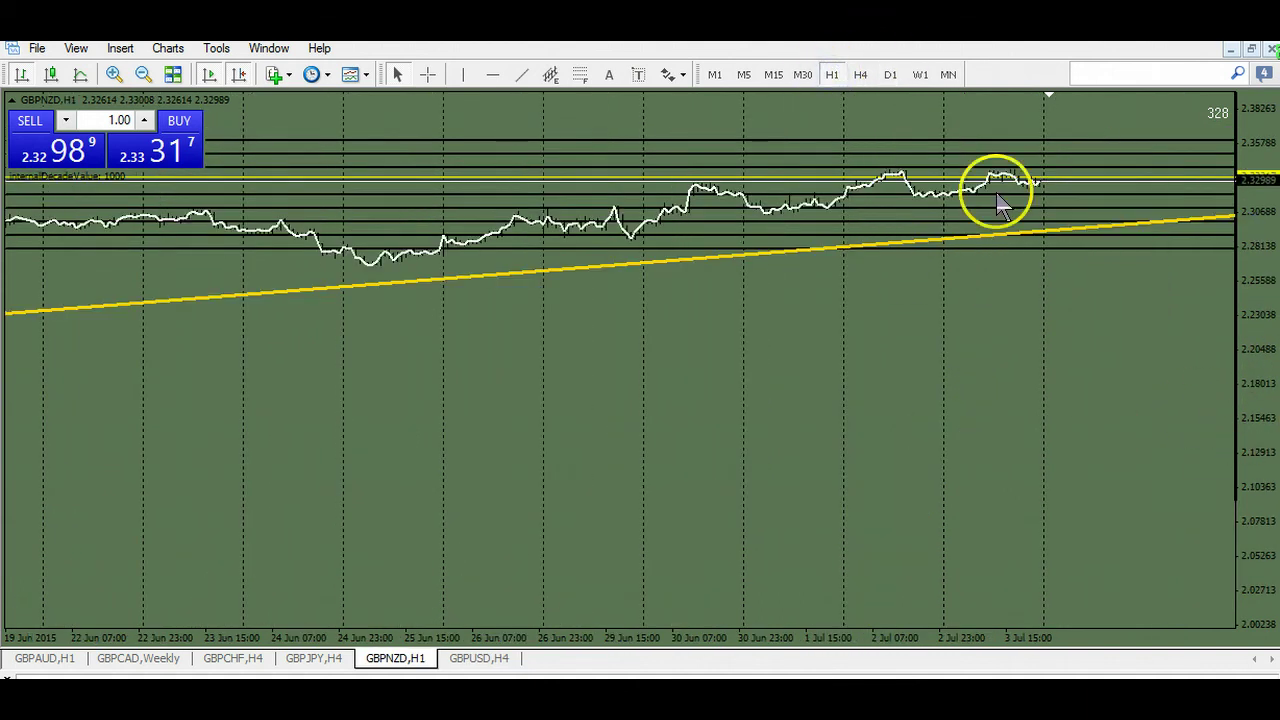
{"action": "left_click", "coordinate": [860, 74]}
{"action": "left_click_drag", "start_coordinate": [1251, 410], "coordinate": [1240, 258]}
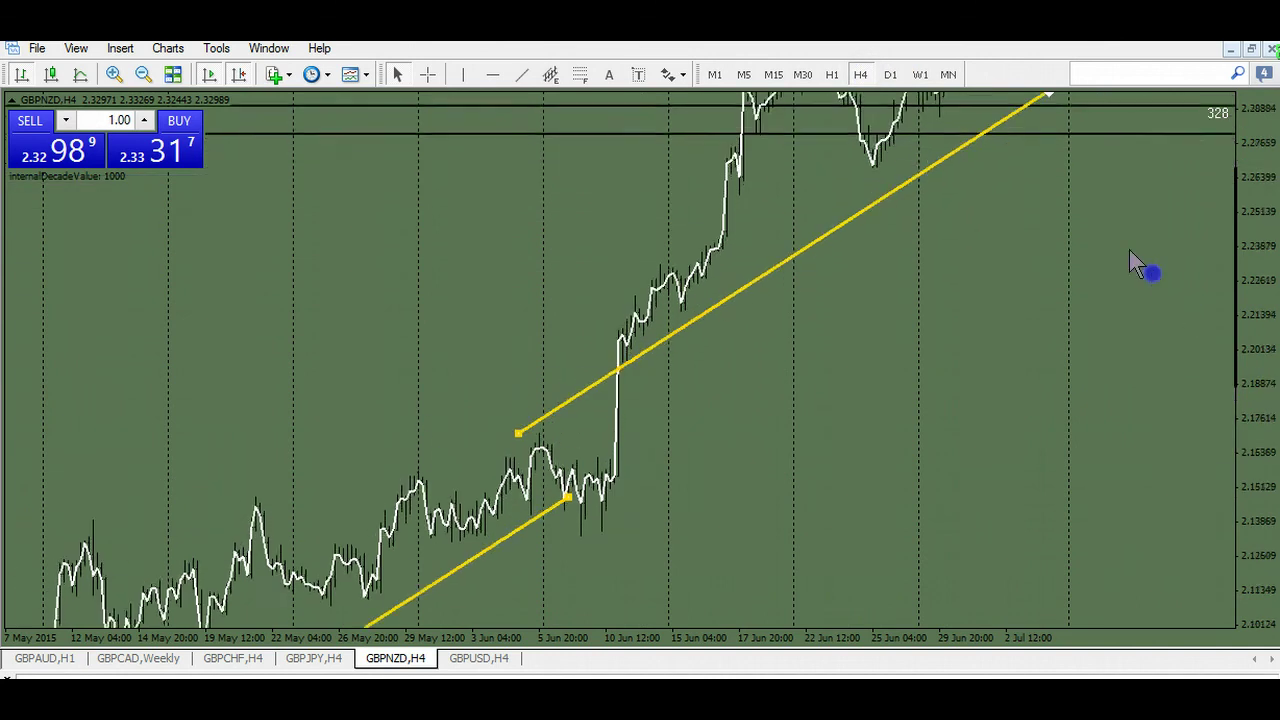
{"action": "left_click_drag", "start_coordinate": [1070, 310], "coordinate": [850, 492]}
{"action": "left_click_drag", "start_coordinate": [923, 430], "coordinate": [845, 505]}
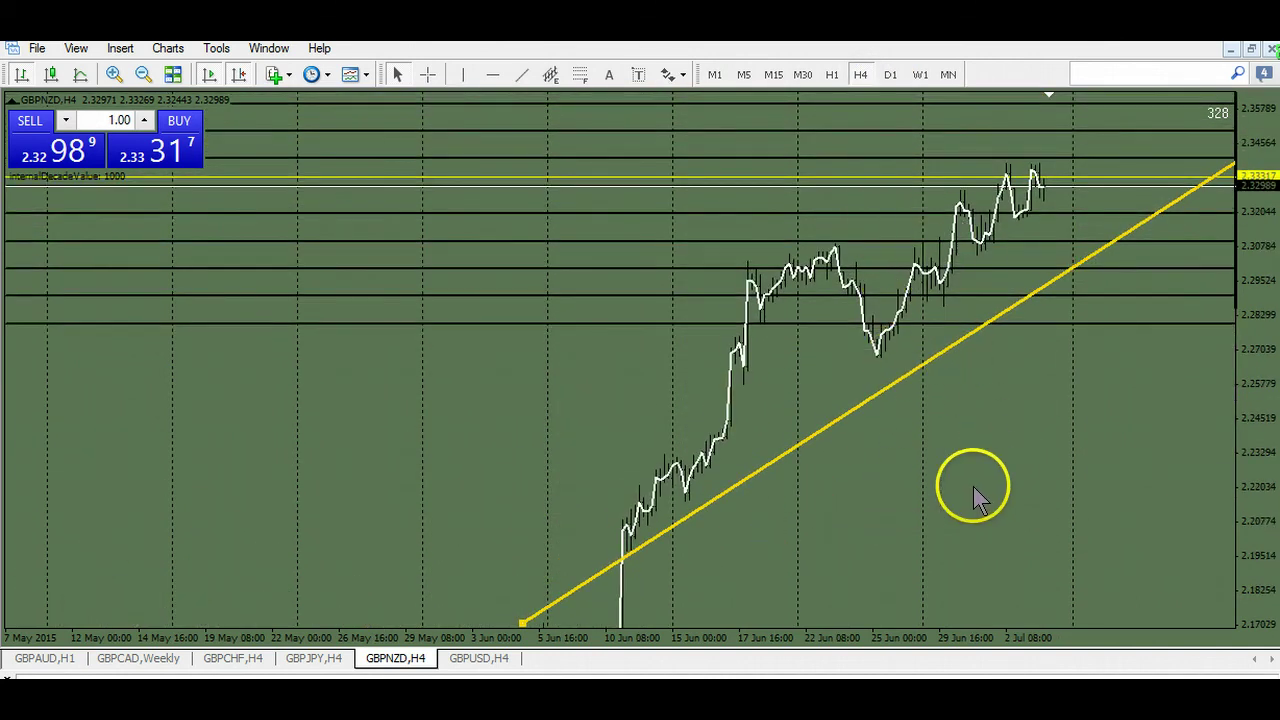
Step: Switch to the GBPUSD H4 chart and add a horizontal line at 1.54017 across the early June highs
{"action": "left_click", "coordinate": [499, 665]}
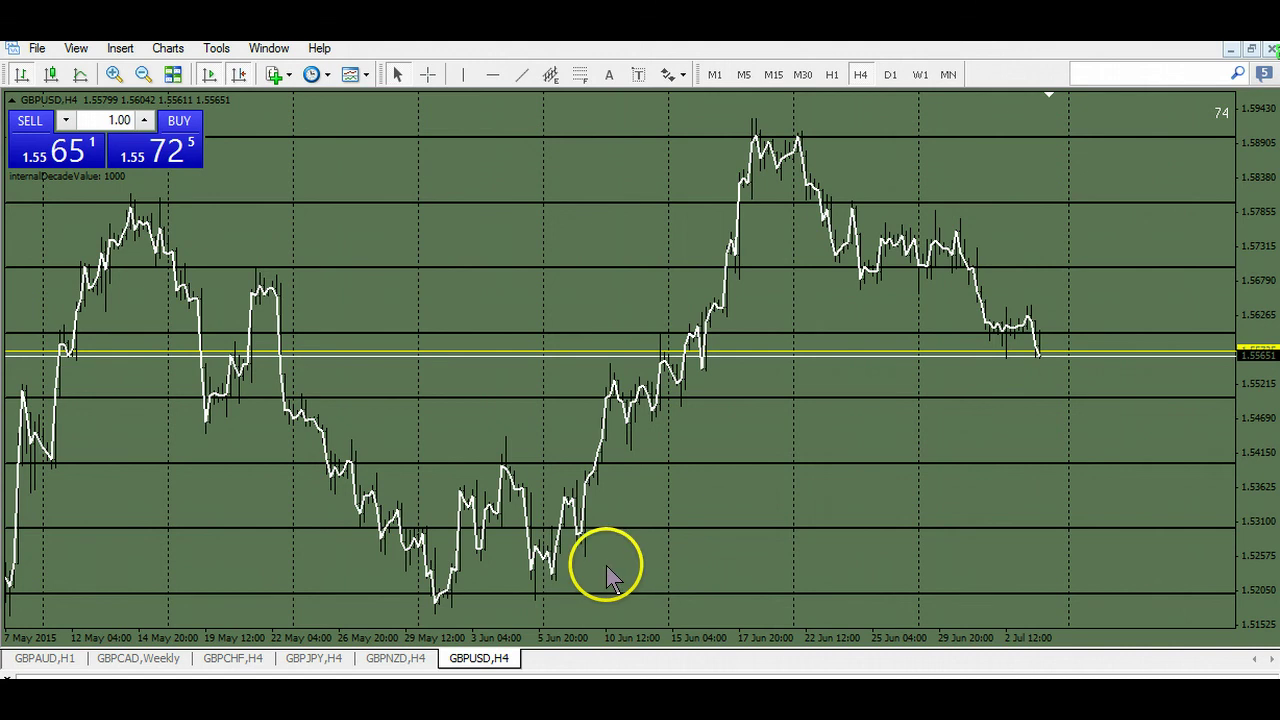
{"action": "left_click", "coordinate": [322, 660]}
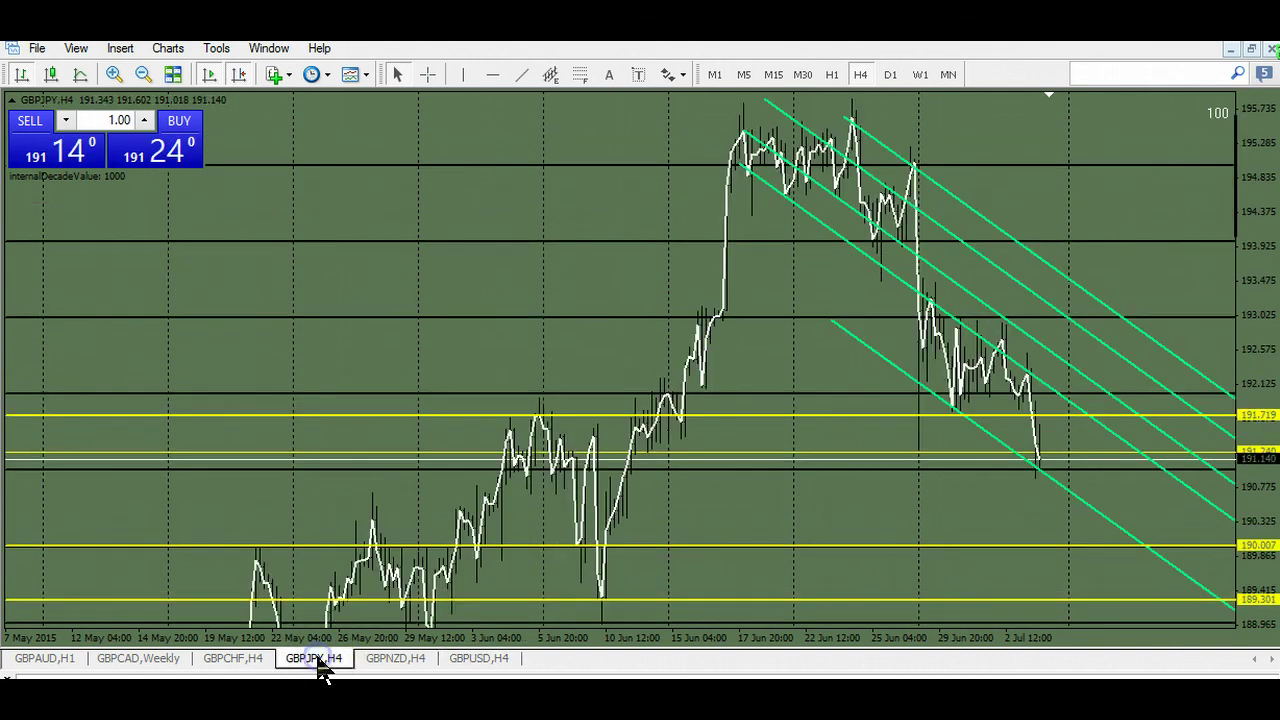
{"action": "left_click", "coordinate": [475, 660]}
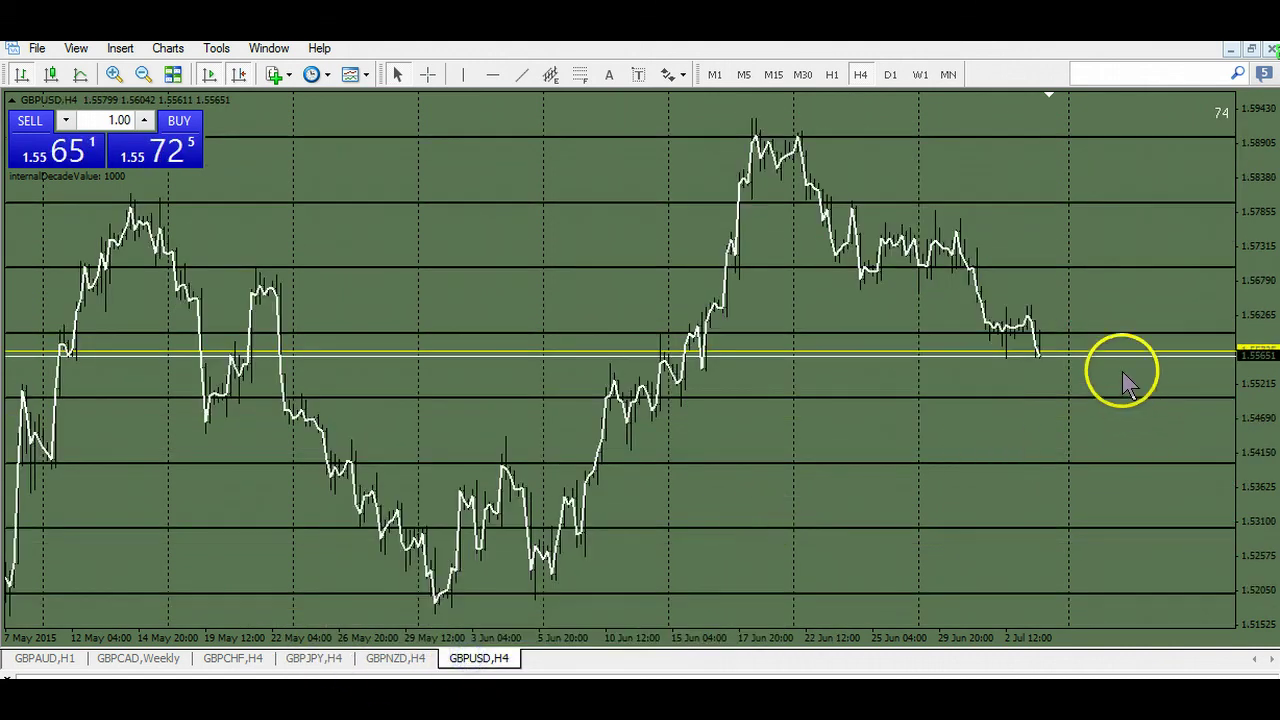
{"action": "left_click", "coordinate": [496, 77]}
{"action": "left_click", "coordinate": [859, 221]}
{"action": "left_click", "coordinate": [1268, 205]}
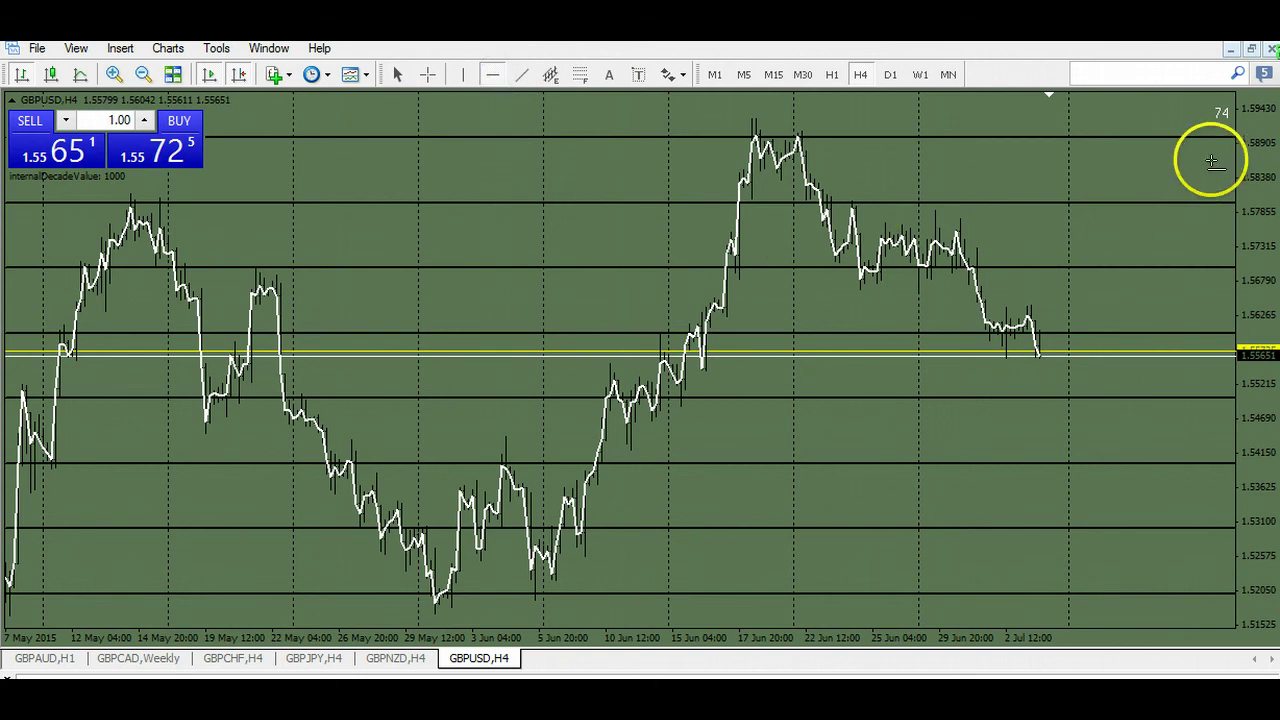
{"action": "left_click", "coordinate": [506, 462]}
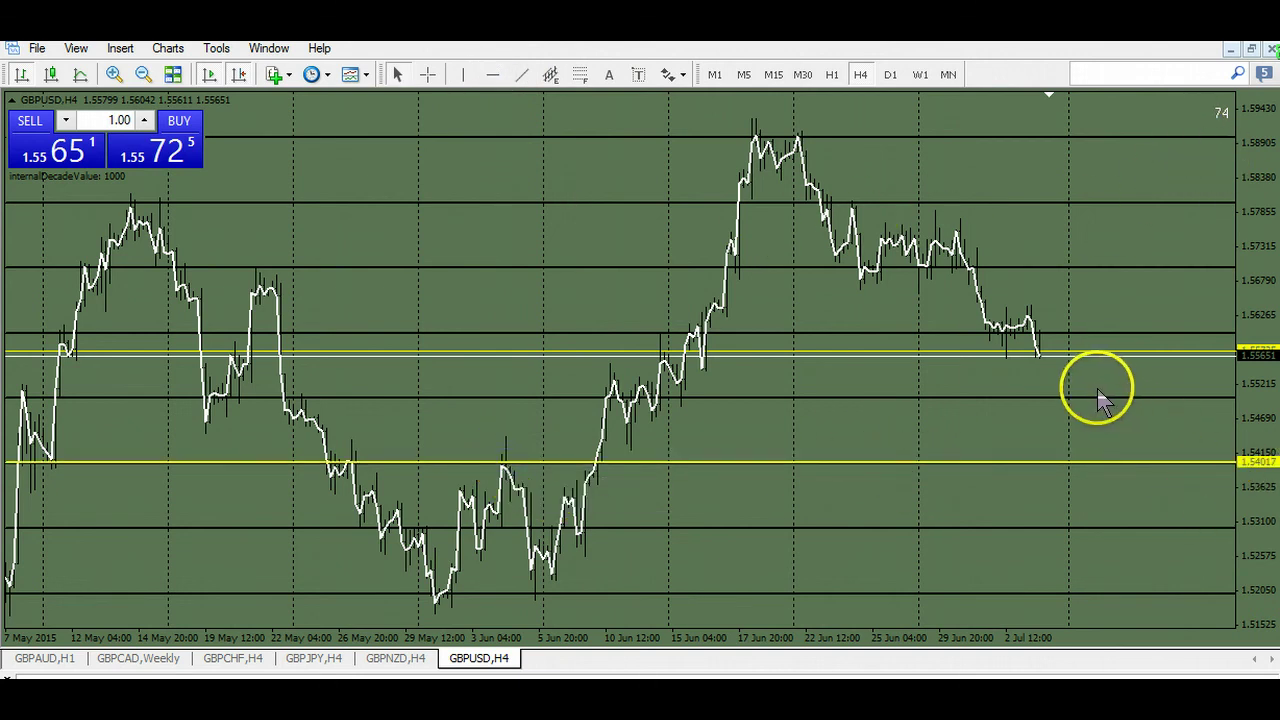
Step: Draw a descending channel from about 1.590 to 1.574 with its parallel at the late-June low, and copy the 1.54017 line to 1.54160
{"action": "left_click", "coordinate": [551, 78]}
{"action": "mouse_move", "coordinate": [795, 135]}
{"action": "left_mouse_down"}
{"action": "mouse_move", "coordinate": [952, 181]}
{"action": "mouse_move", "coordinate": [953, 240]}
{"action": "left_mouse_up"}
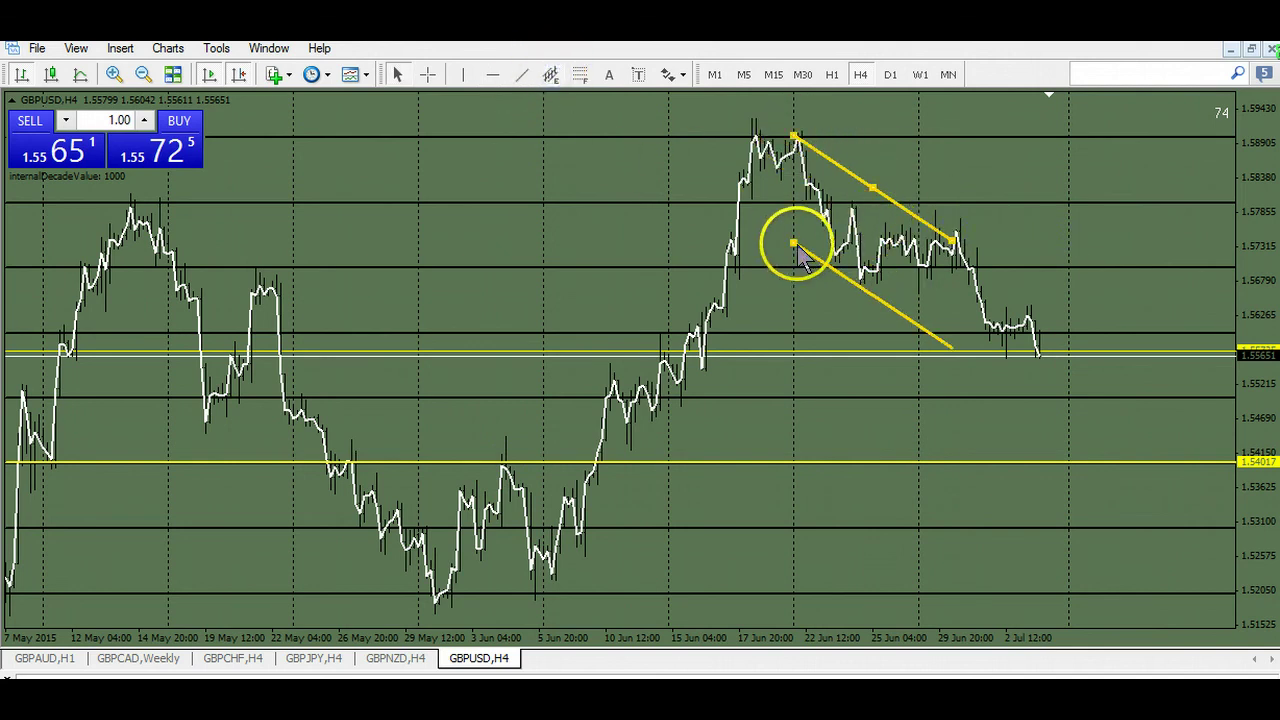
{"action": "left_click_drag", "start_coordinate": [795, 243], "coordinate": [860, 290]}
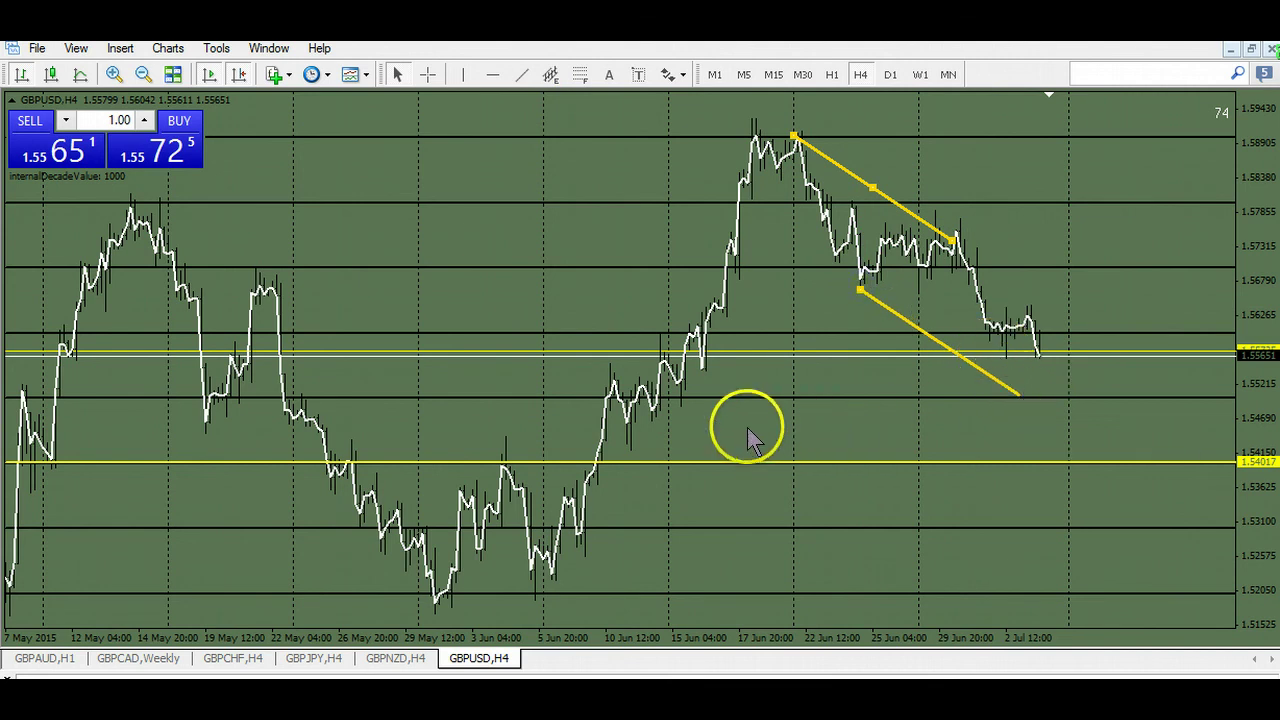
{"action": "left_click", "coordinate": [673, 463]}
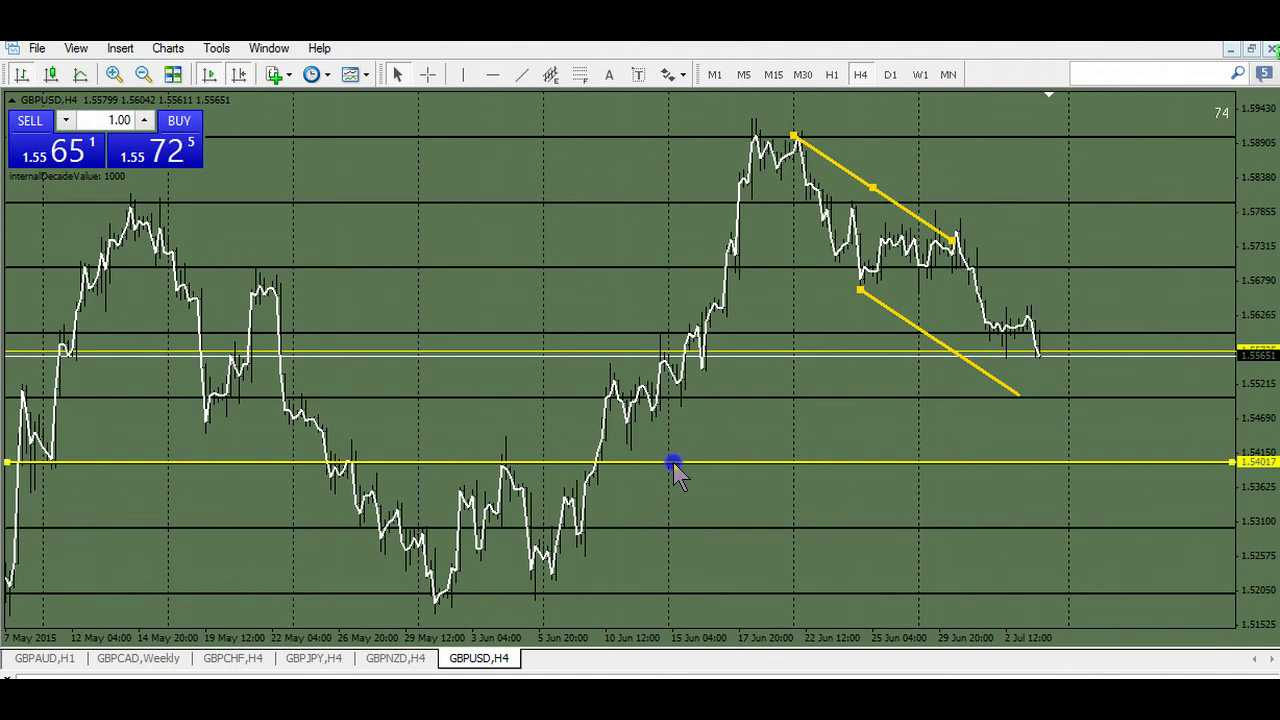
{"action": "left_click_drag", "start_coordinate": [673, 463], "coordinate": [648, 452]}
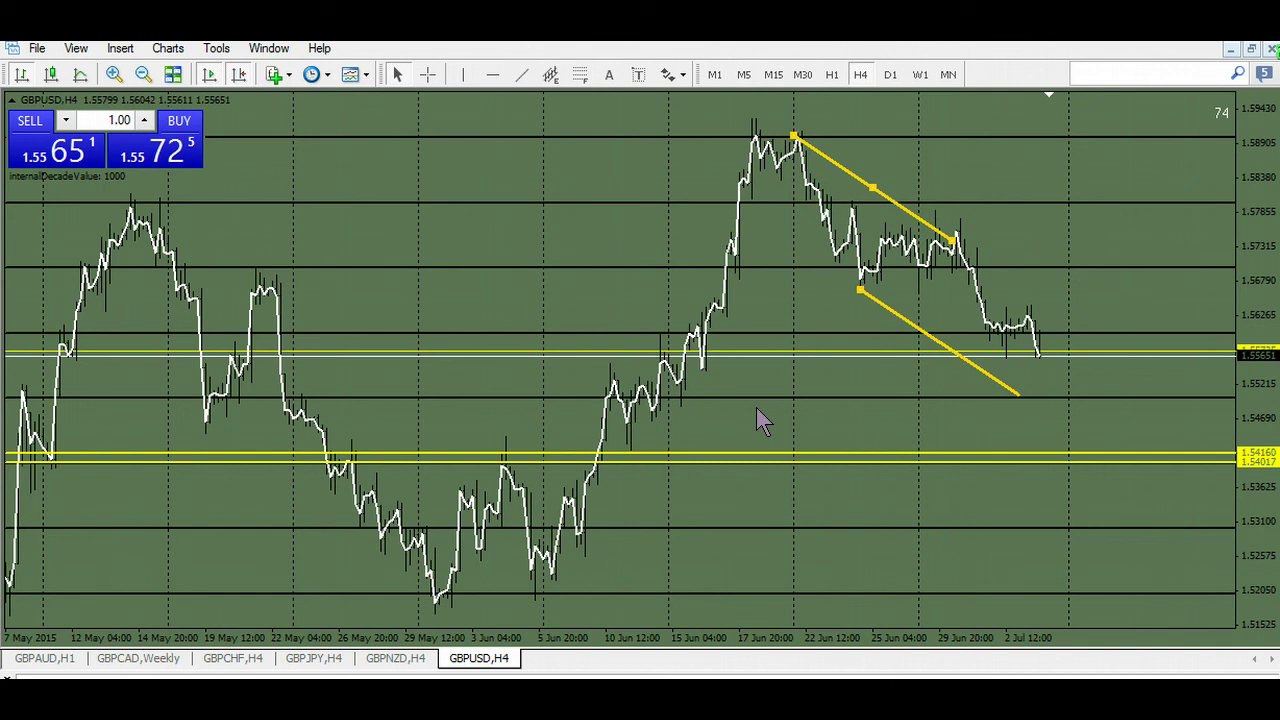
Step: Mark the mid-June lows from about 1.542 to 1.553 and the early July low with freehand blue strokes, outline the zone, and clear them
{"action": "key", "text": "ctrl+2"}
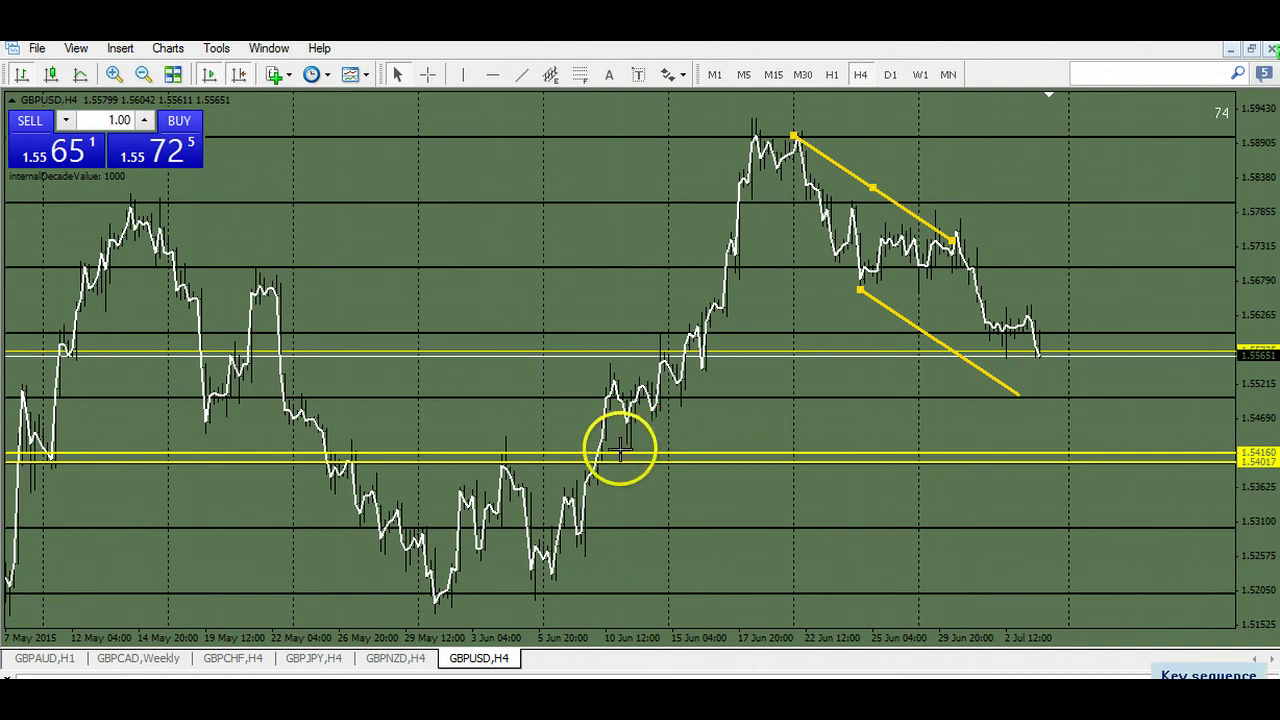
{"action": "mouse_move", "coordinate": [621, 450]}
{"action": "left_mouse_down"}
{"action": "mouse_move", "coordinate": [662, 452]}
{"action": "mouse_move", "coordinate": [678, 409]}
{"action": "left_mouse_up"}
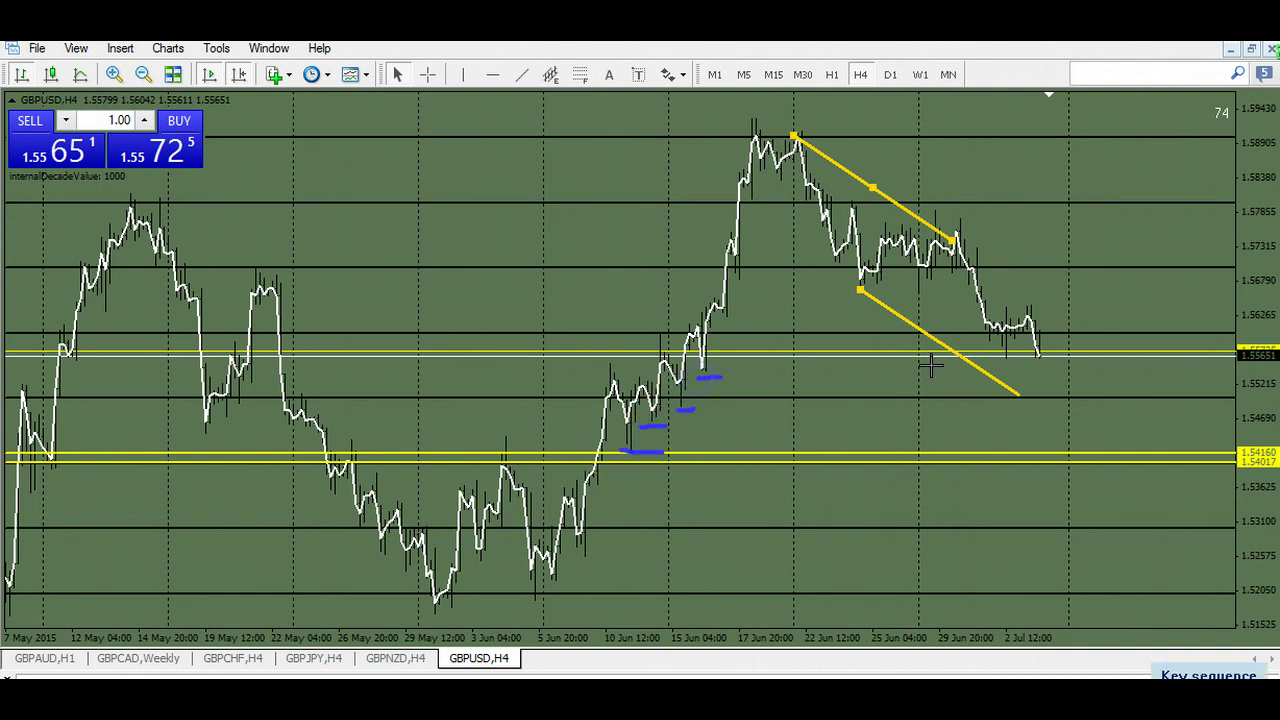
{"action": "left_click_drag", "start_coordinate": [994, 360], "coordinate": [1050, 355]}
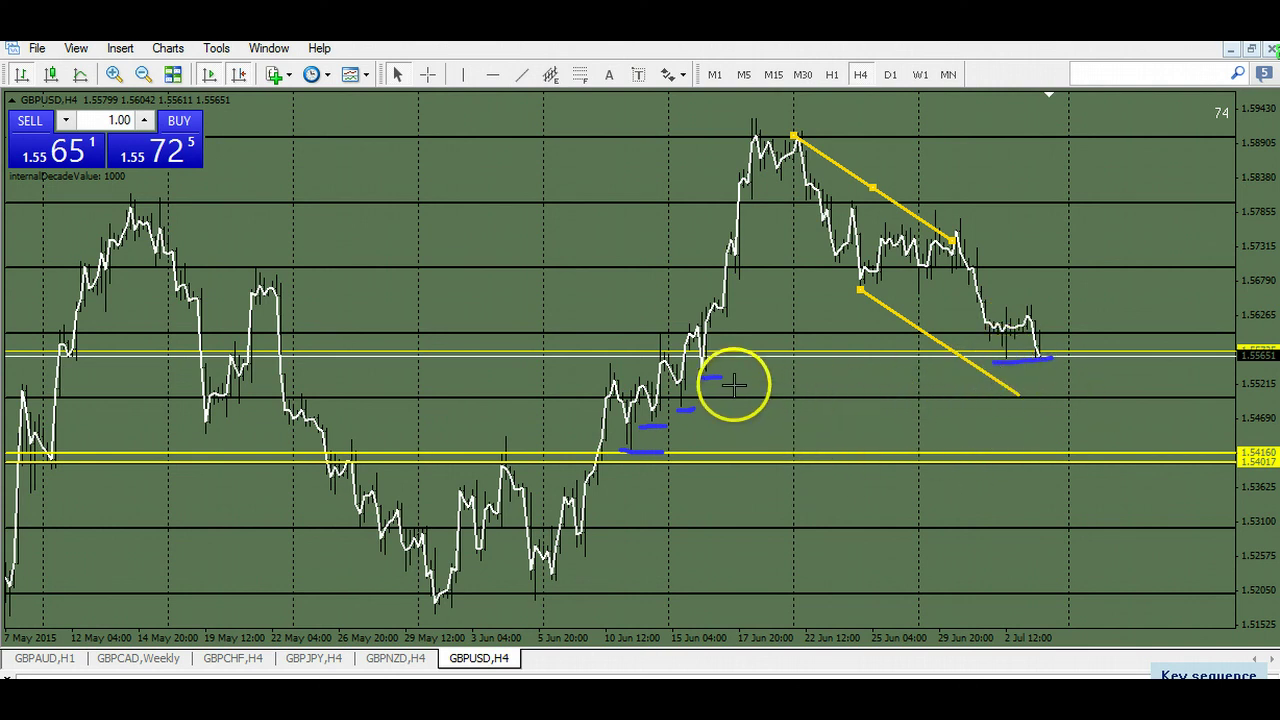
{"action": "mouse_move", "coordinate": [732, 388]}
{"action": "left_mouse_down"}
{"action": "mouse_move", "coordinate": [662, 452]}
{"action": "mouse_move", "coordinate": [1128, 302]}
{"action": "mouse_move", "coordinate": [1105, 358]}
{"action": "left_mouse_up"}
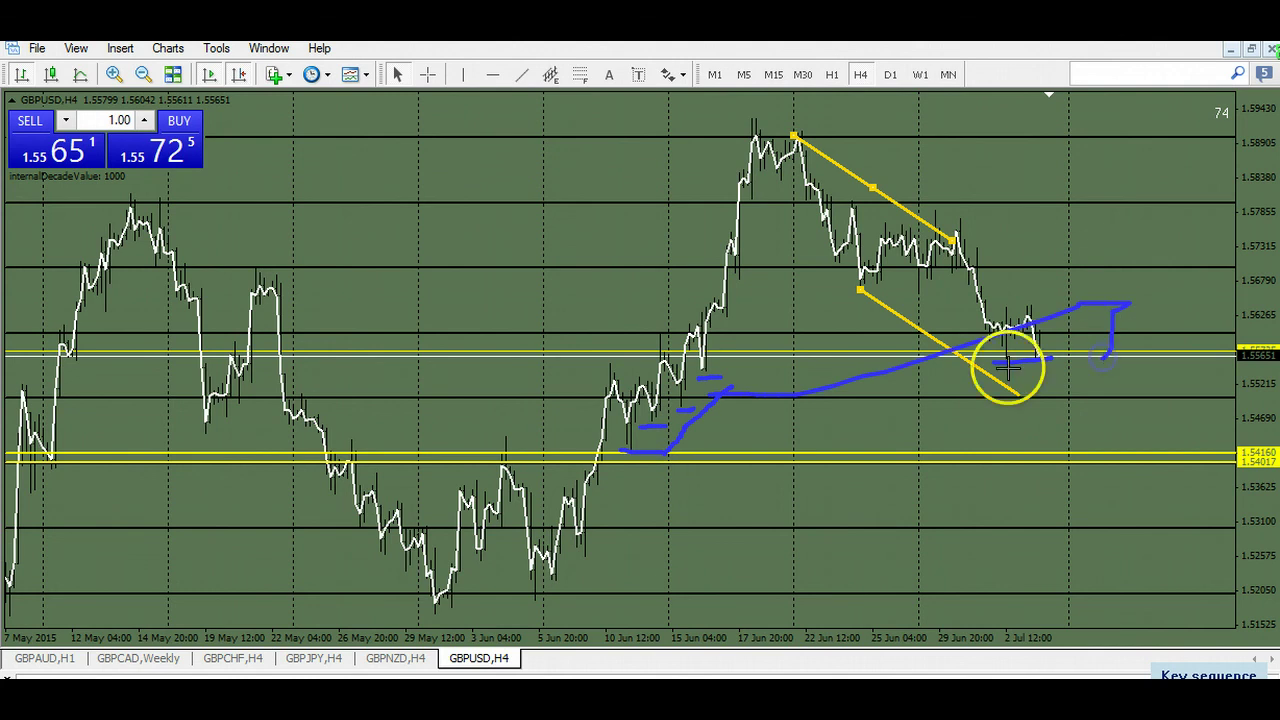
{"action": "key", "text": "Escape"}
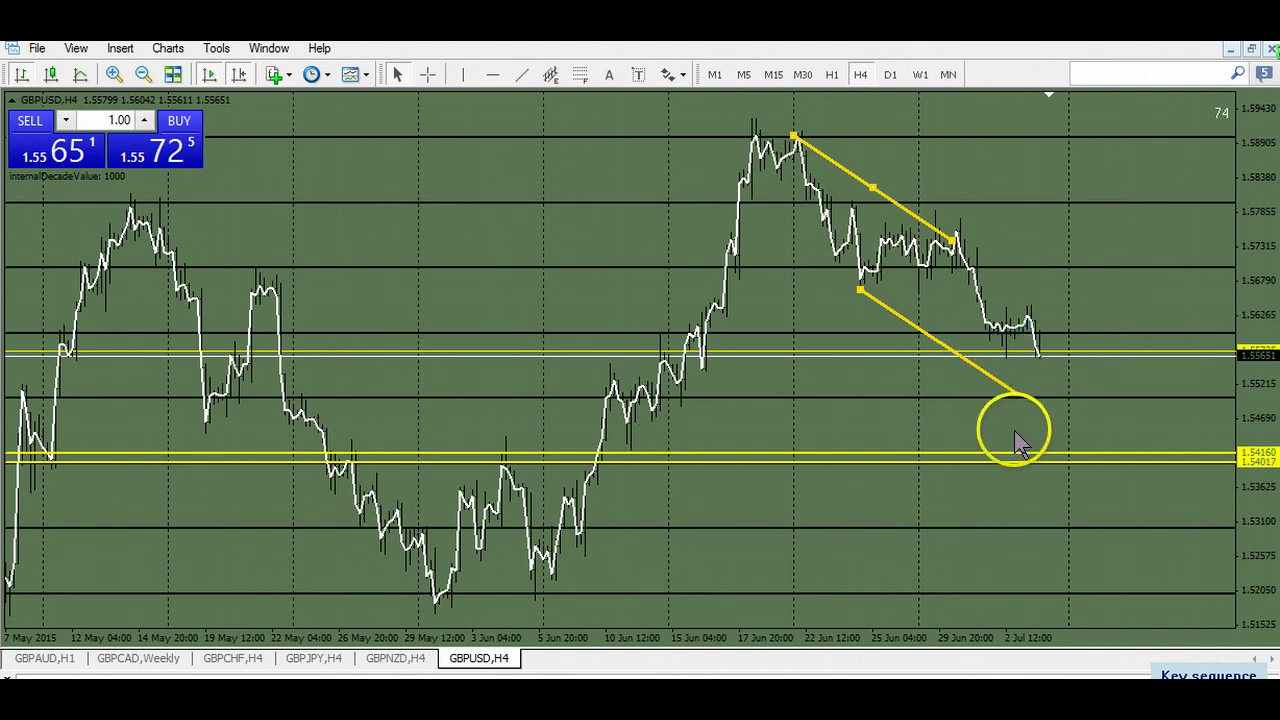
Step: Outline the support area from about 1.551 to 1.539, sketch a lower zone and falling price paths toward them, and clear the freehand marks
{"action": "left_click_drag", "start_coordinate": [712, 376], "coordinate": [646, 429]}
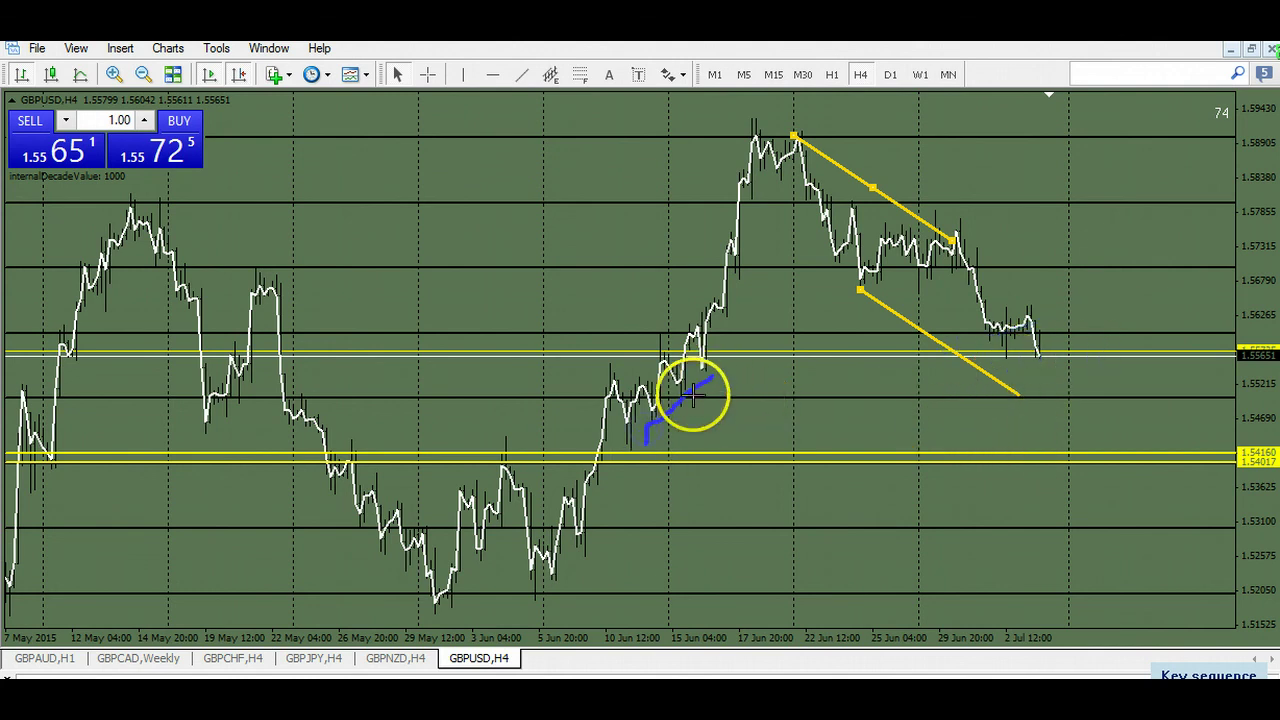
{"action": "left_click_drag", "start_coordinate": [693, 393], "coordinate": [901, 390]}
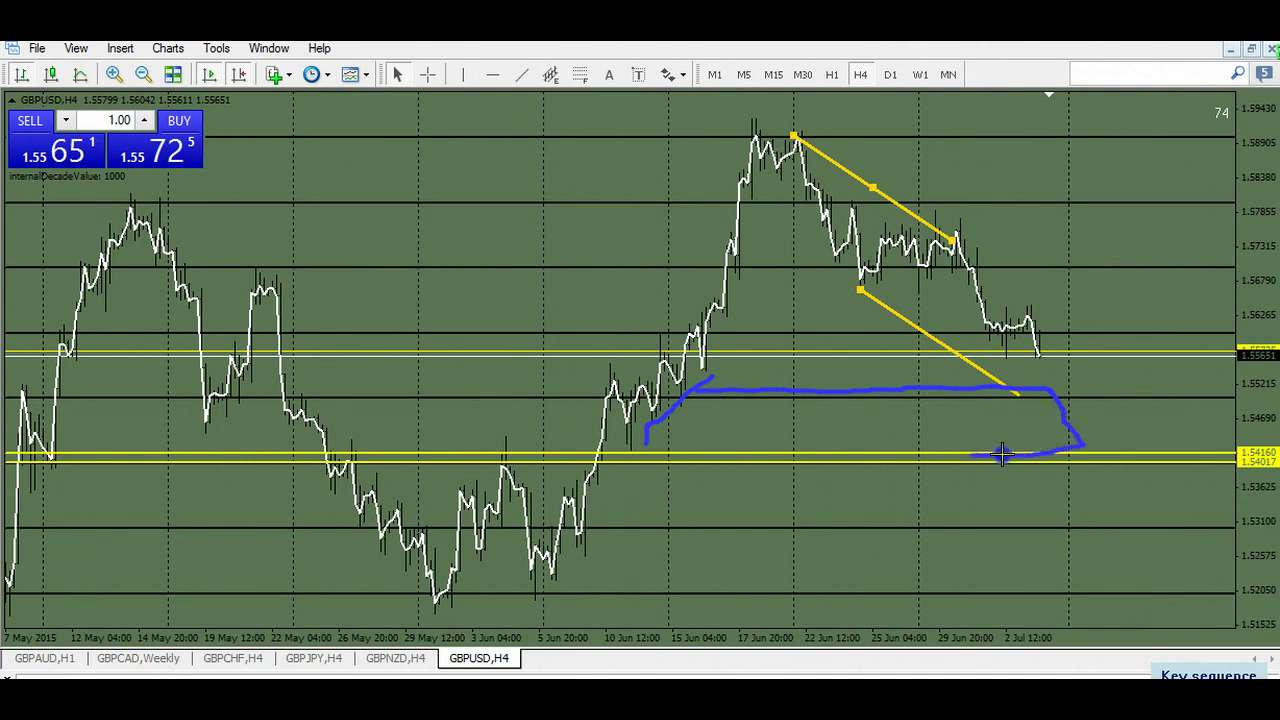
{"action": "left_click_drag", "start_coordinate": [530, 489], "coordinate": [553, 500]}
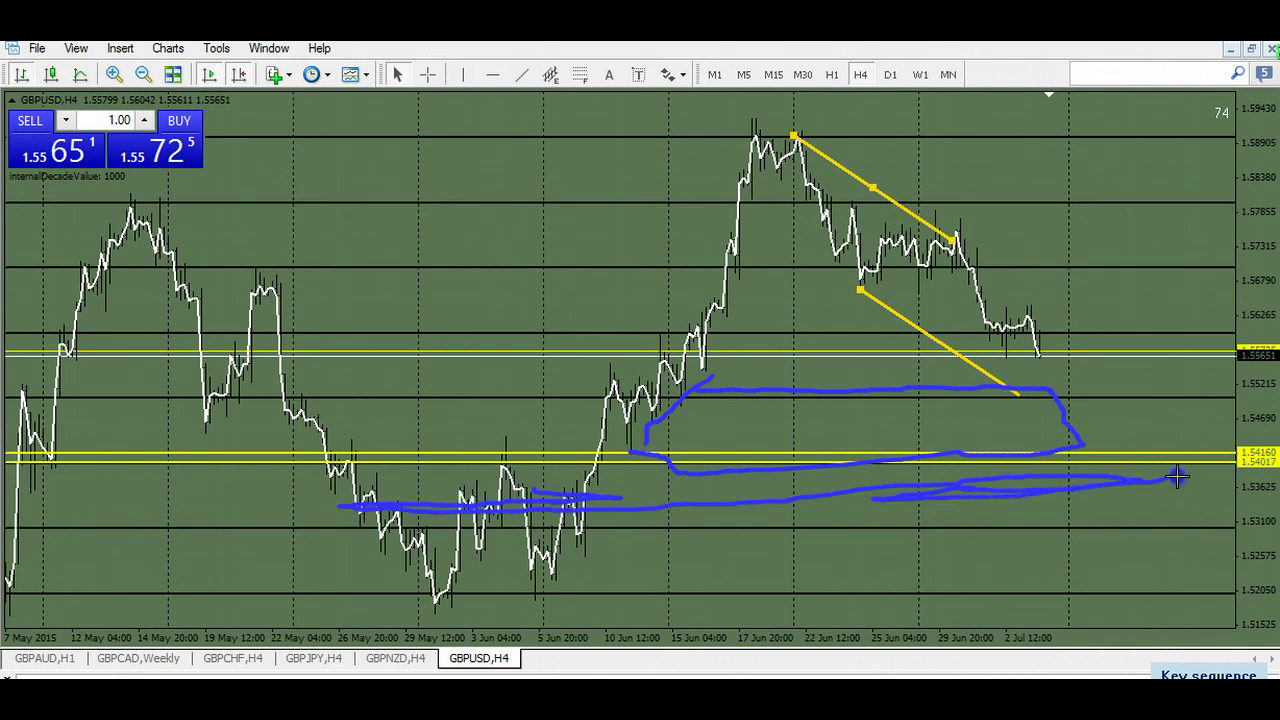
{"action": "left_click_drag", "start_coordinate": [951, 240], "coordinate": [1040, 312]}
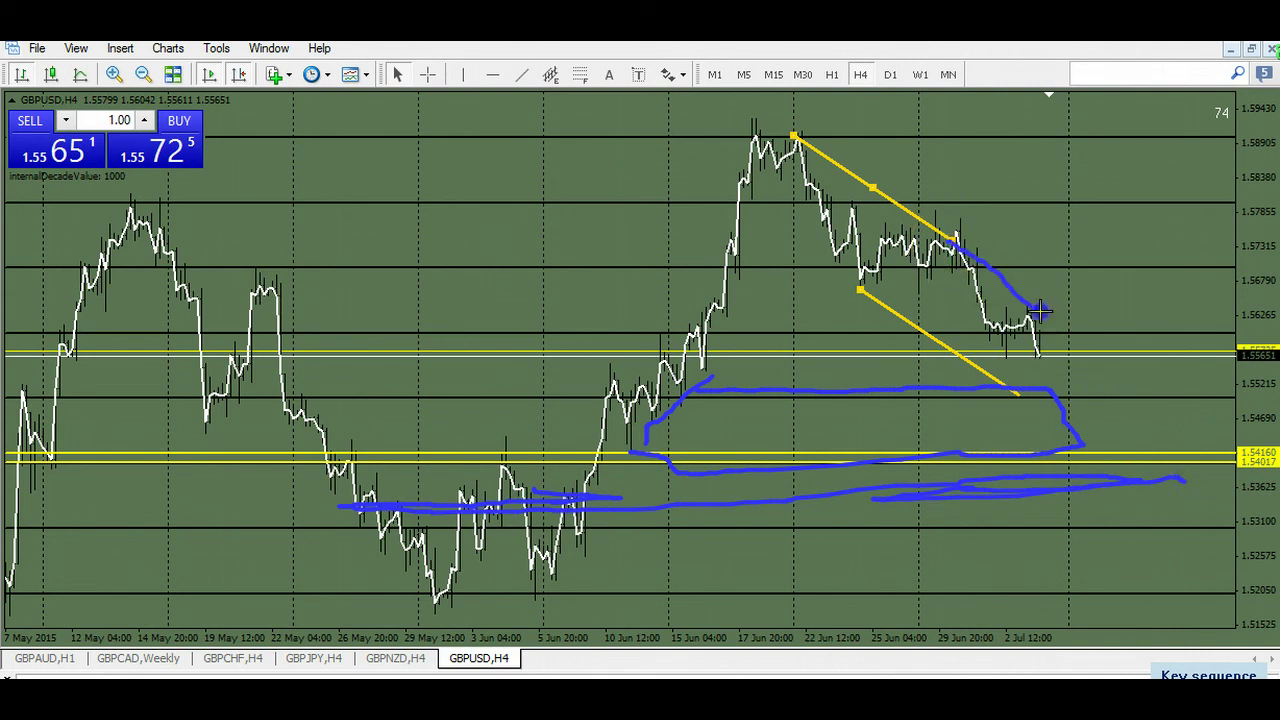
{"action": "mouse_move", "coordinate": [973, 360]}
{"action": "left_mouse_down"}
{"action": "mouse_move", "coordinate": [1136, 468]}
{"action": "mouse_move", "coordinate": [1103, 443]}
{"action": "mouse_move", "coordinate": [1120, 445]}
{"action": "left_mouse_up"}
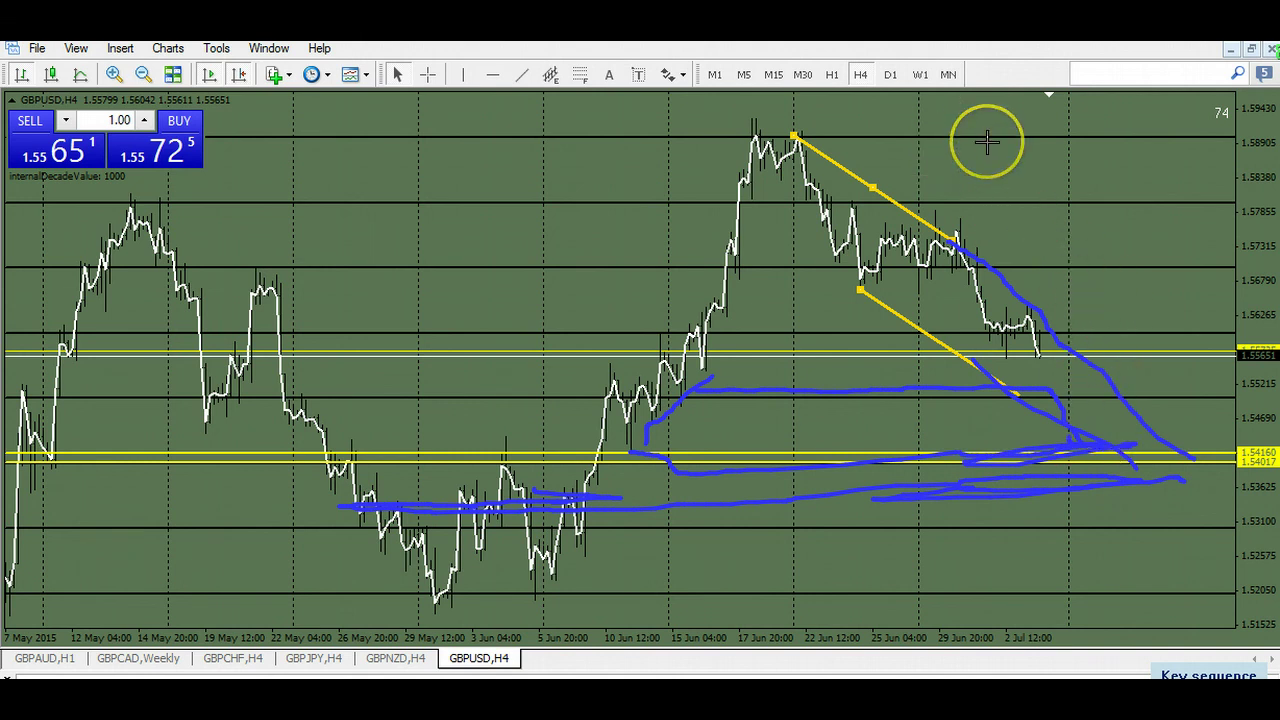
{"action": "key", "text": "Escape"}
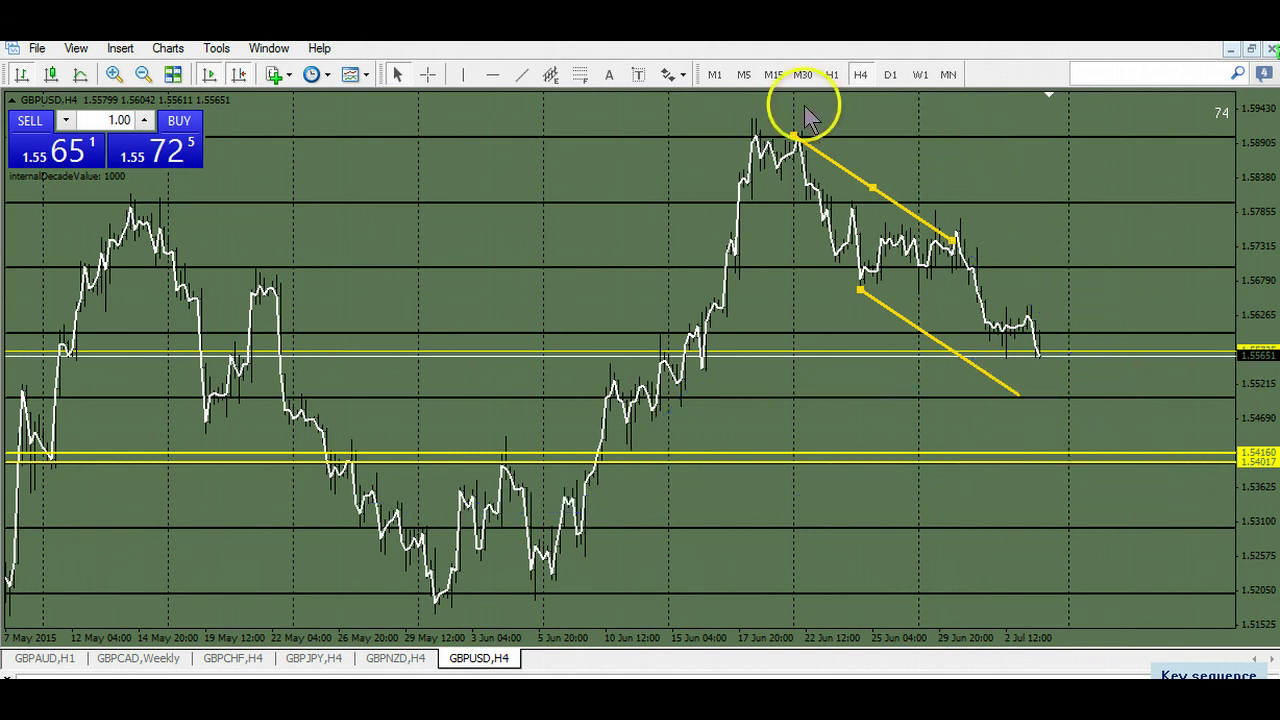
Step: Switch GBPUSD to M15 and add a horizontal line at 1.56069 through the early July consolidation
{"action": "left_click", "coordinate": [772, 74]}
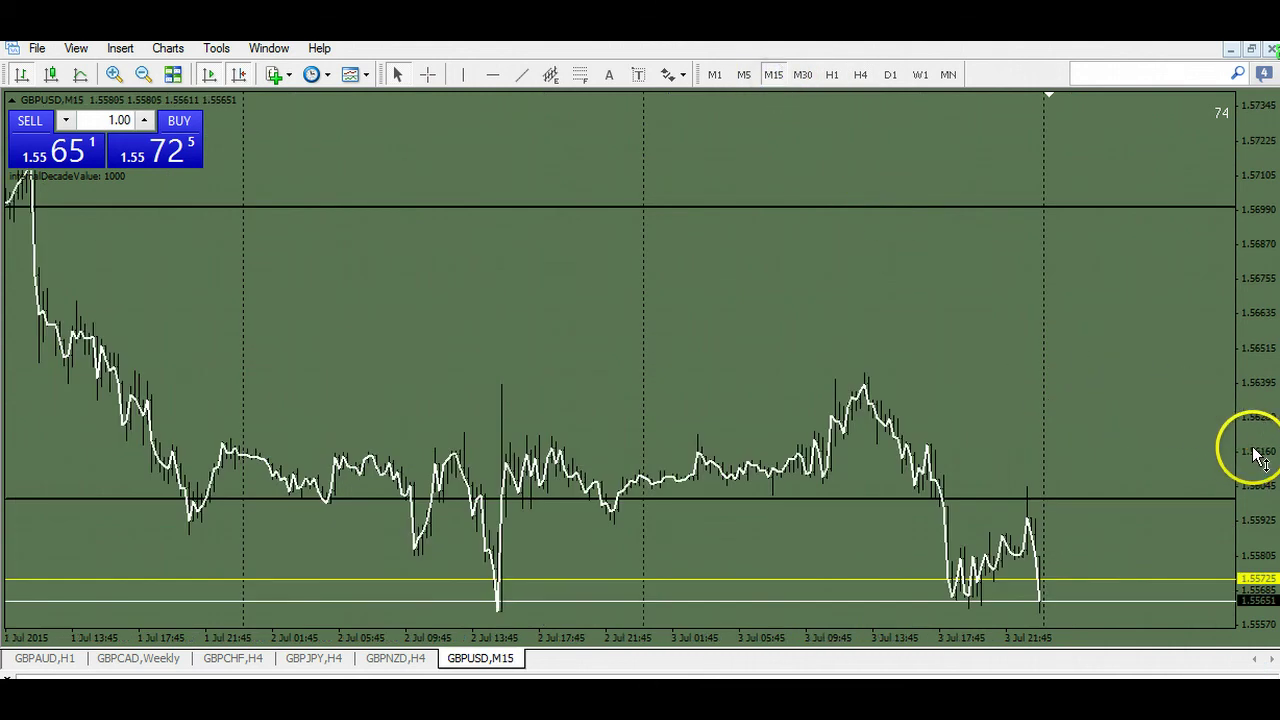
{"action": "left_click_drag", "start_coordinate": [1250, 358], "coordinate": [1134, 366]}
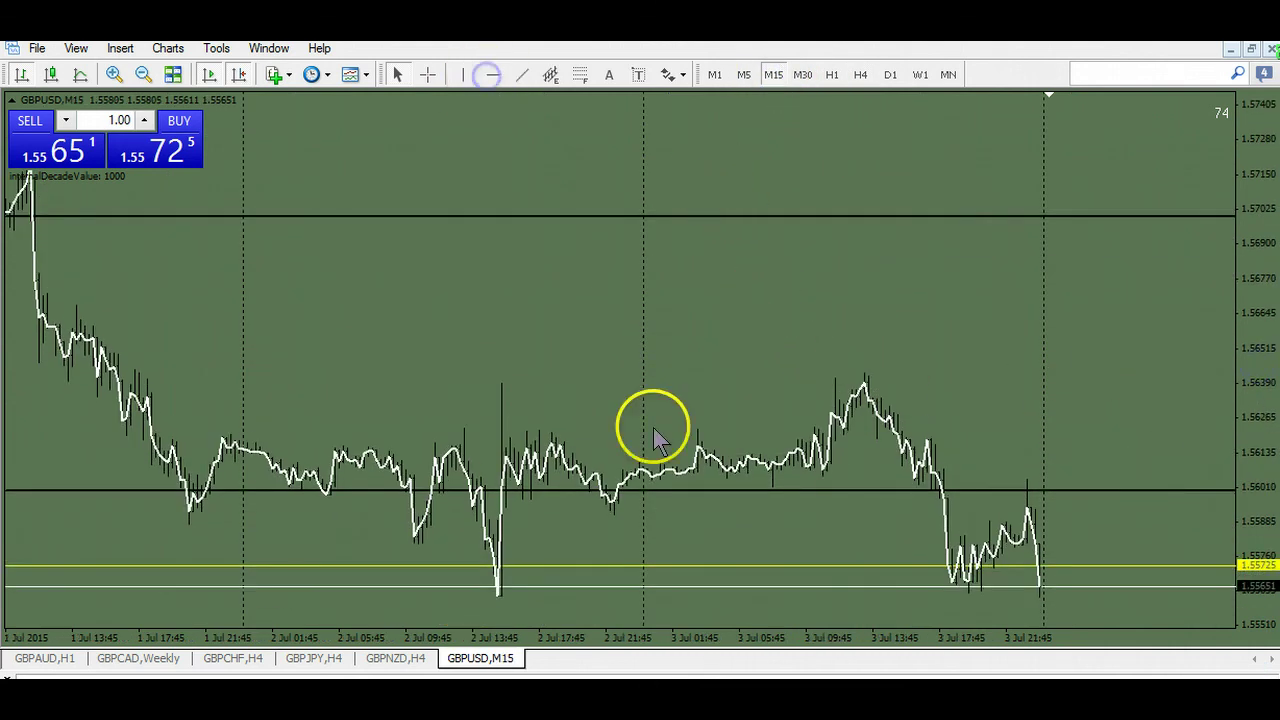
{"action": "left_click", "coordinate": [730, 472]}
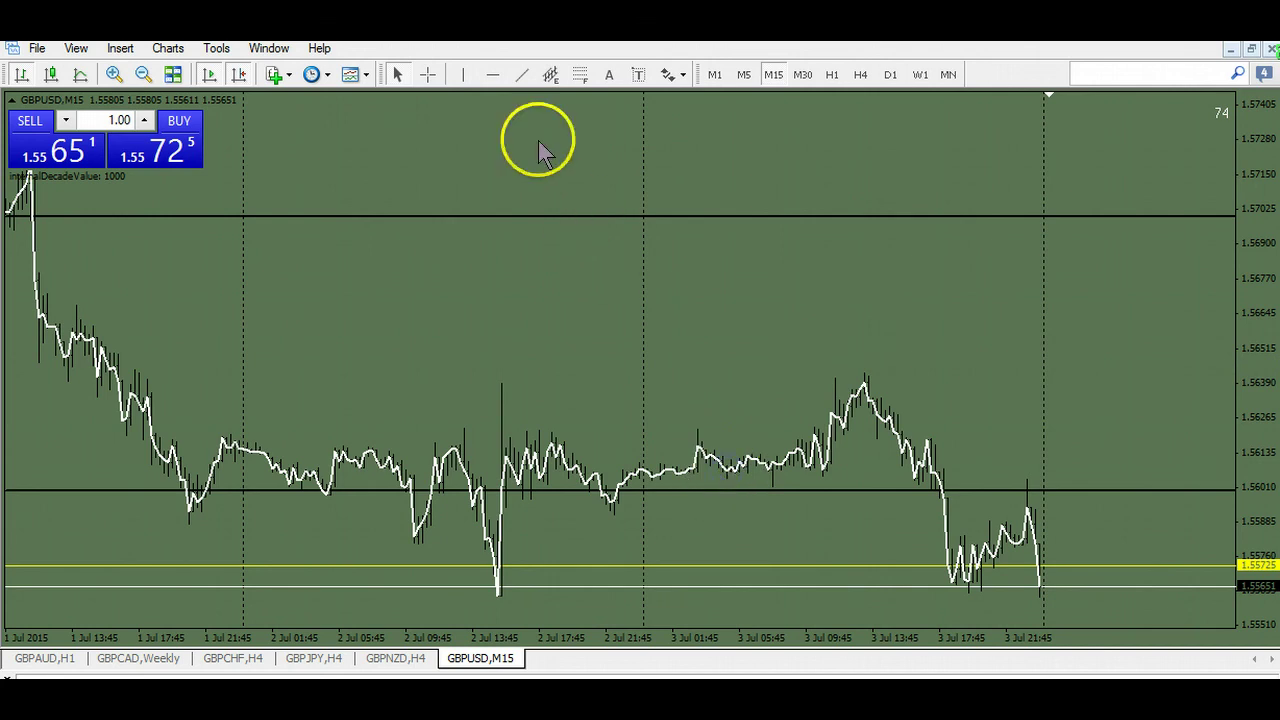
{"action": "left_click", "coordinate": [488, 78]}
{"action": "left_click", "coordinate": [746, 470]}
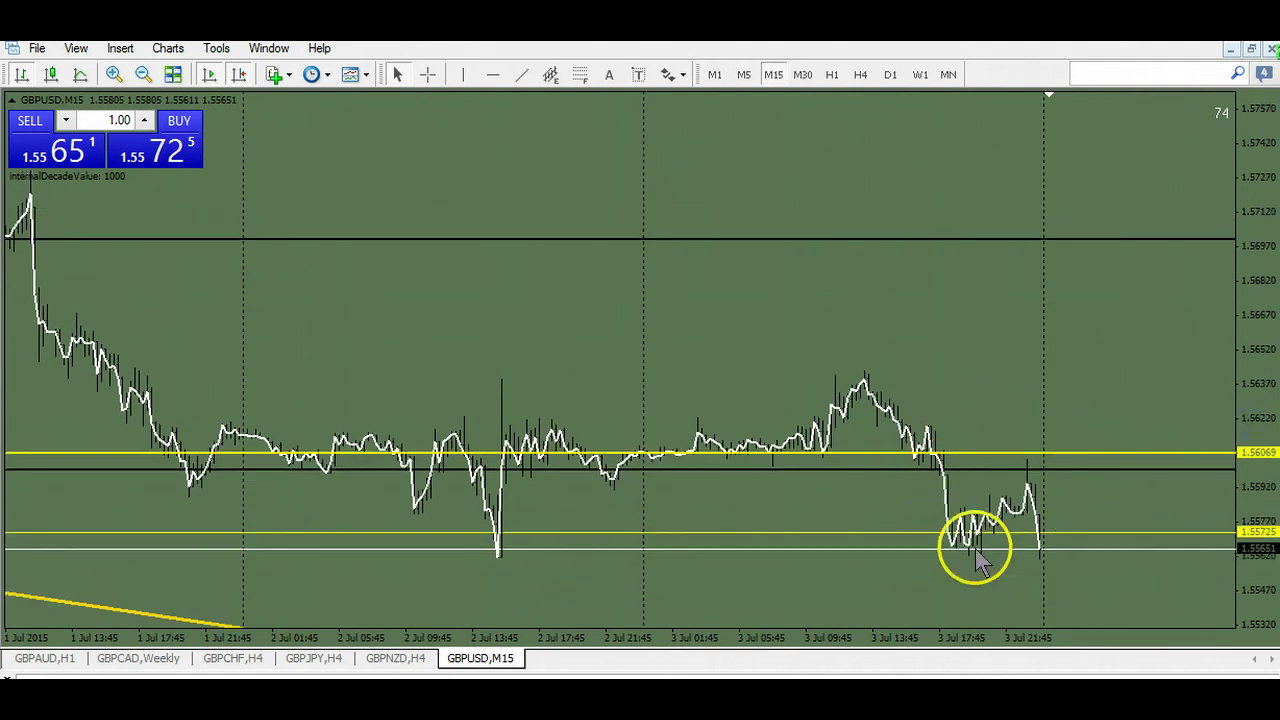
{"action": "left_click", "coordinate": [1153, 363]}
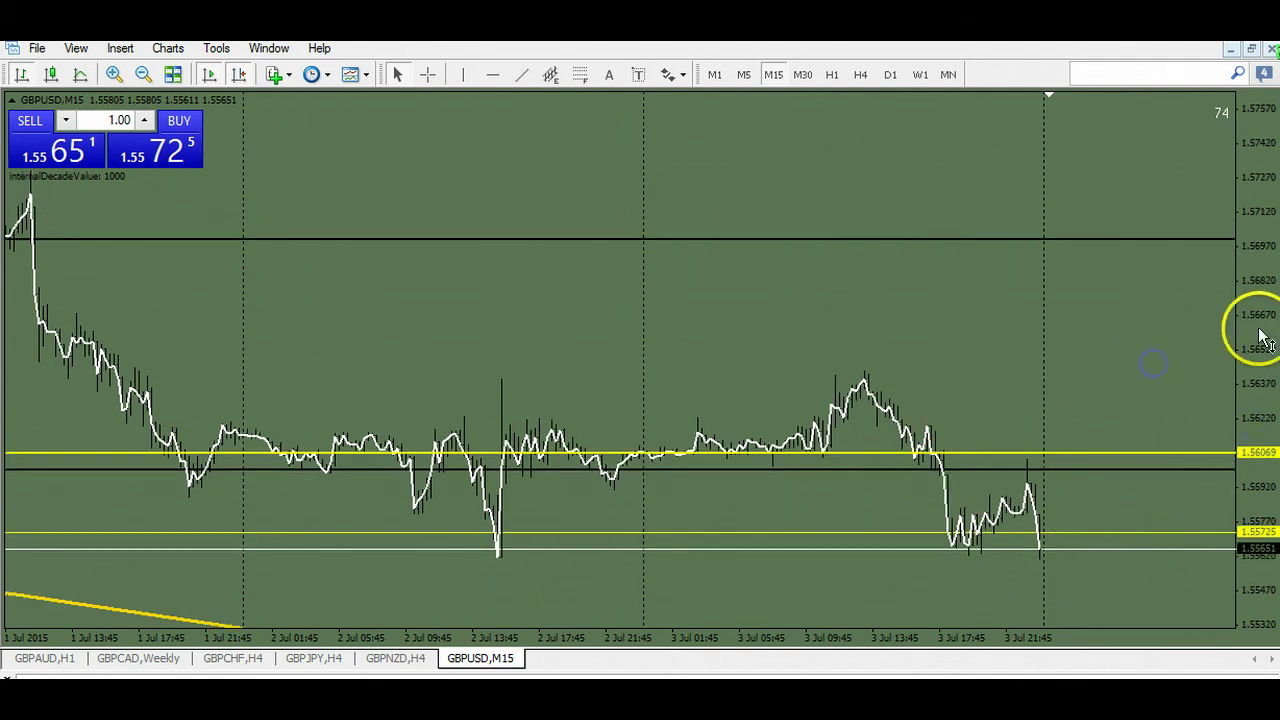
{"action": "left_click_drag", "start_coordinate": [1262, 338], "coordinate": [1260, 384]}
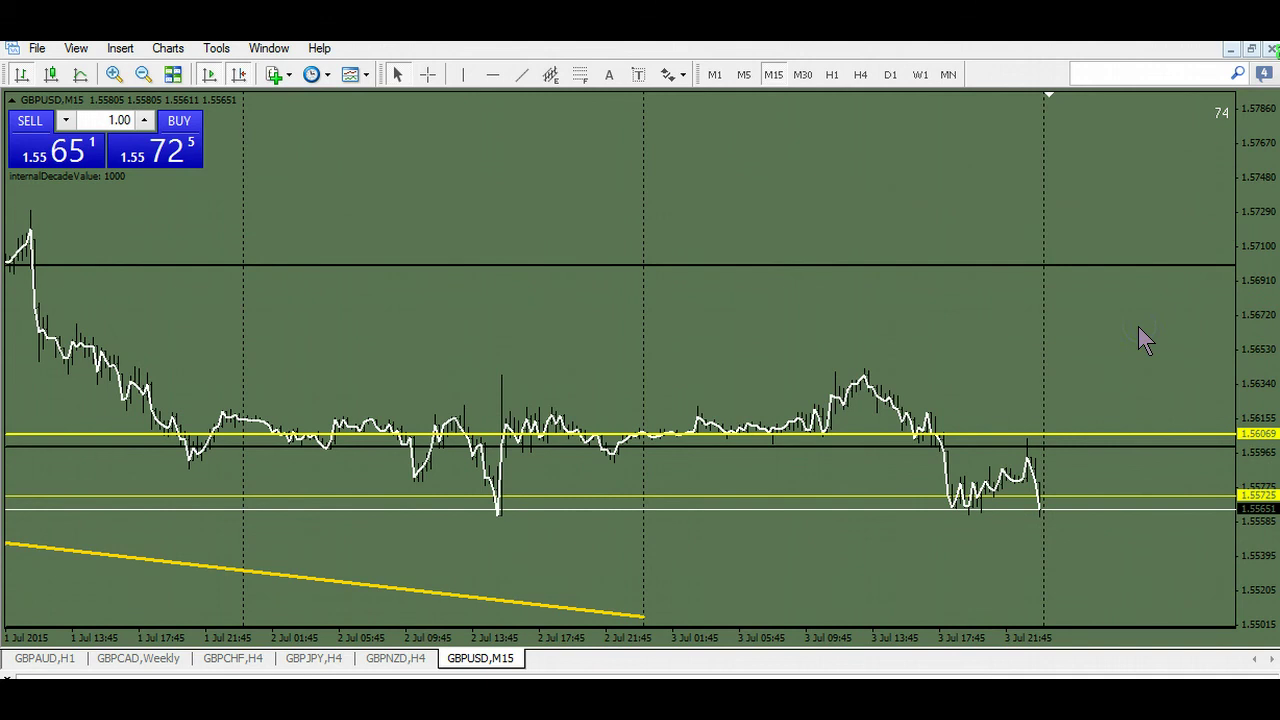
Step: Return GBPUSD to H4, clear the channel and horizontal lines, and zoom in on the June to July price action
{"action": "left_click", "coordinate": [860, 75]}
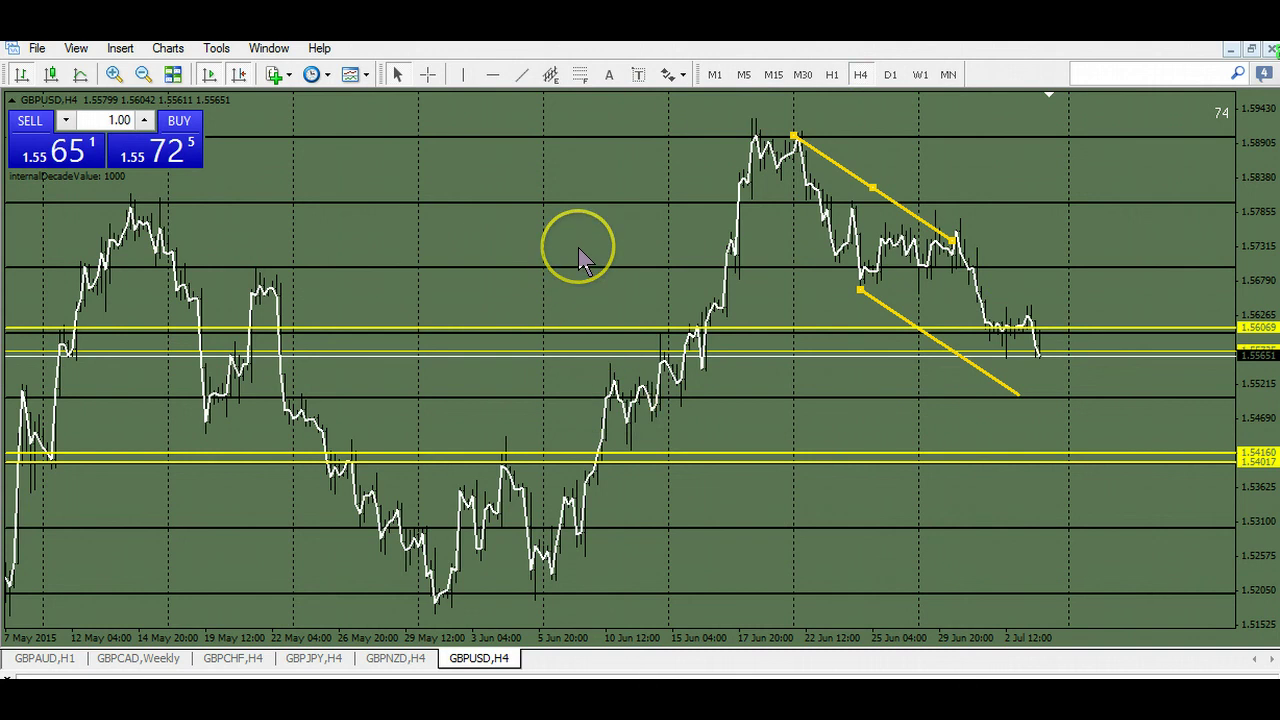
{"action": "key", "text": "plus"}
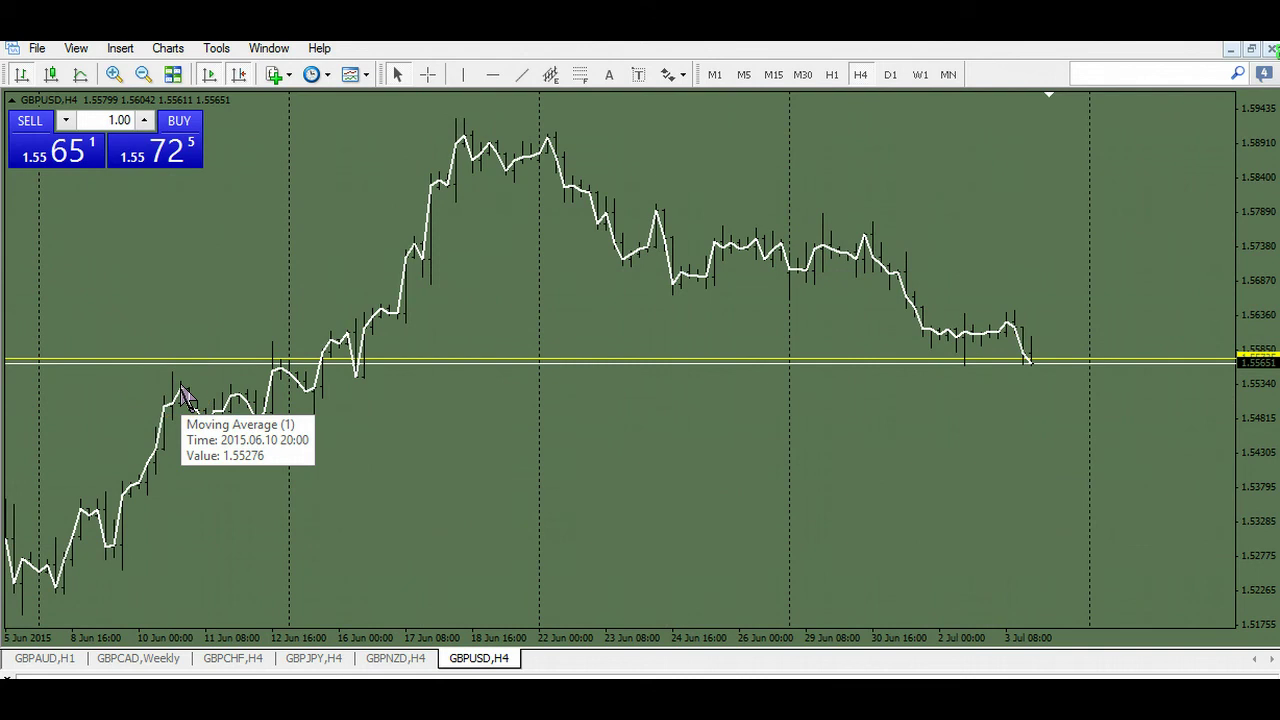
Step: Mark the June rally's stepped consolidation levels at about 1.552, 1.554 and 1.561 and the top range from about 1.5835 to 1.5885 with freehand strokes
{"action": "left_click", "coordinate": [166, 385]}
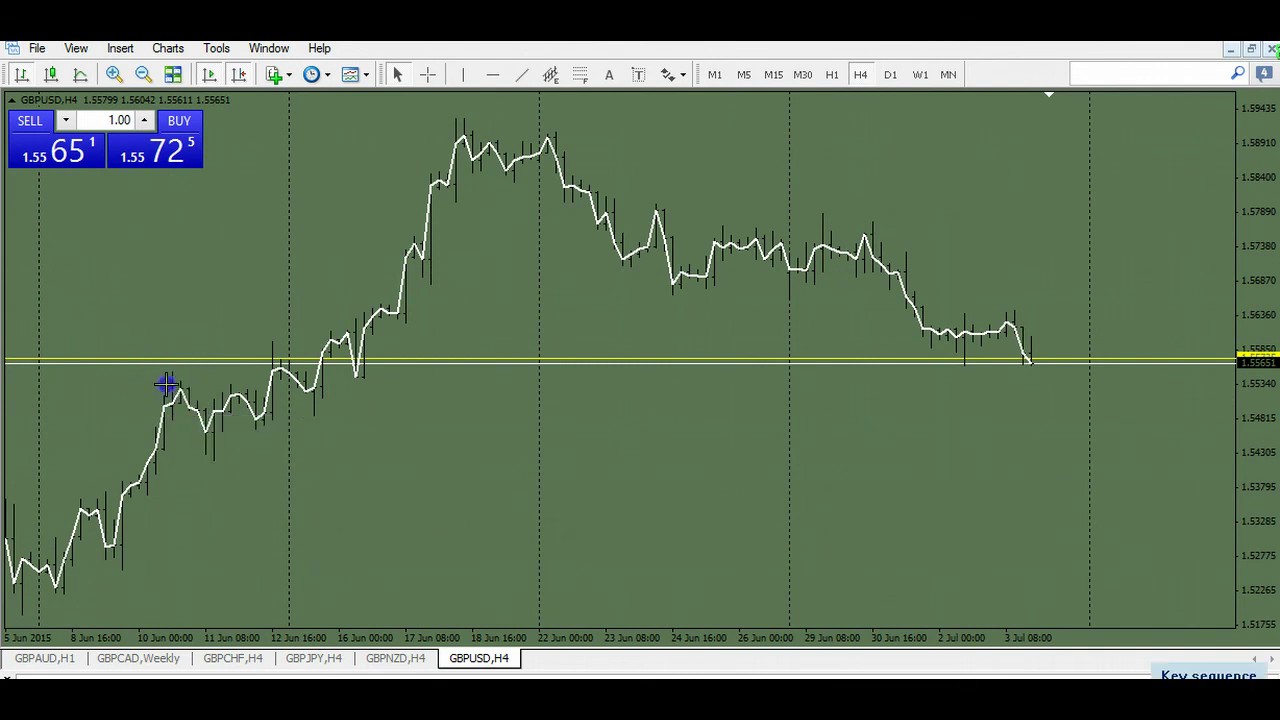
{"action": "mouse_move", "coordinate": [316, 398]}
{"action": "left_mouse_down"}
{"action": "mouse_move", "coordinate": [177, 382]}
{"action": "mouse_move", "coordinate": [270, 392]}
{"action": "mouse_move", "coordinate": [381, 378]}
{"action": "left_mouse_up"}
{"action": "left_click_drag", "start_coordinate": [335, 343], "coordinate": [405, 324]}
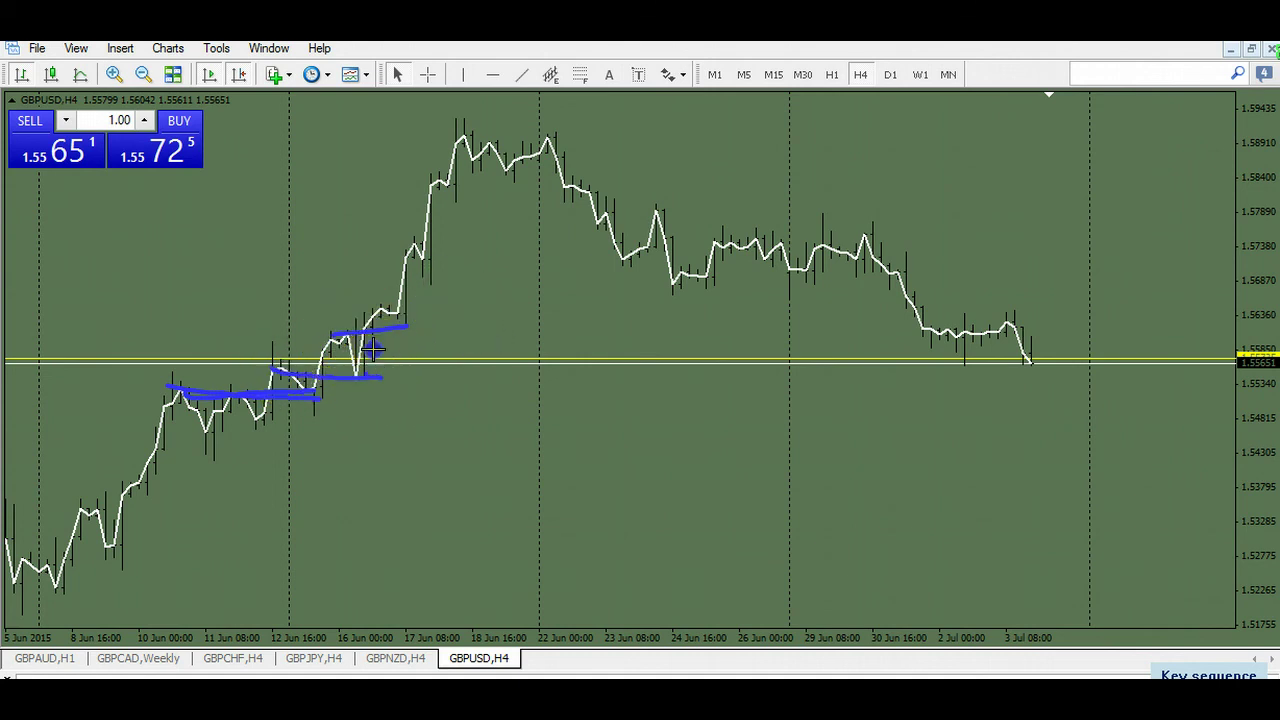
{"action": "left_click_drag", "start_coordinate": [445, 136], "coordinate": [596, 143]}
{"action": "left_click_drag", "start_coordinate": [428, 178], "coordinate": [580, 181]}
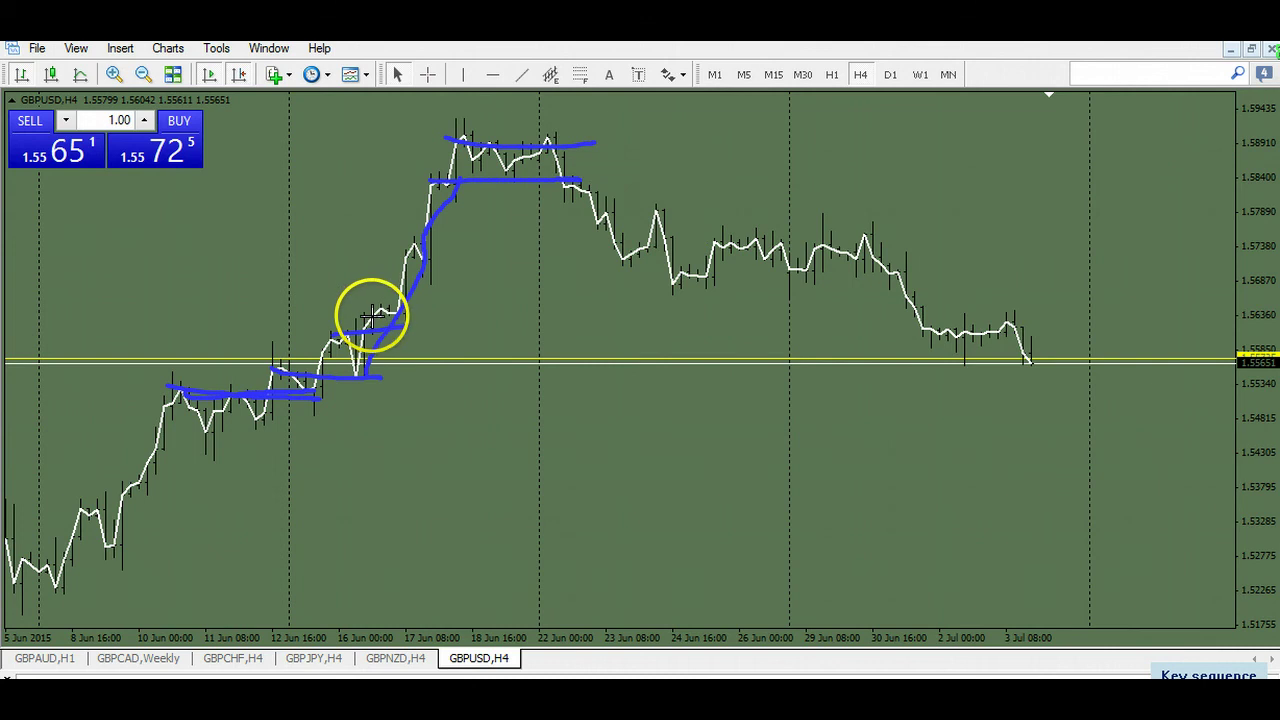
Step: Sketch a level from mid-June to early July near 1.565, a lower level from the 8 June highs and rising June support strokes, then clear all marks
{"action": "left_click_drag", "start_coordinate": [368, 308], "coordinate": [397, 313]}
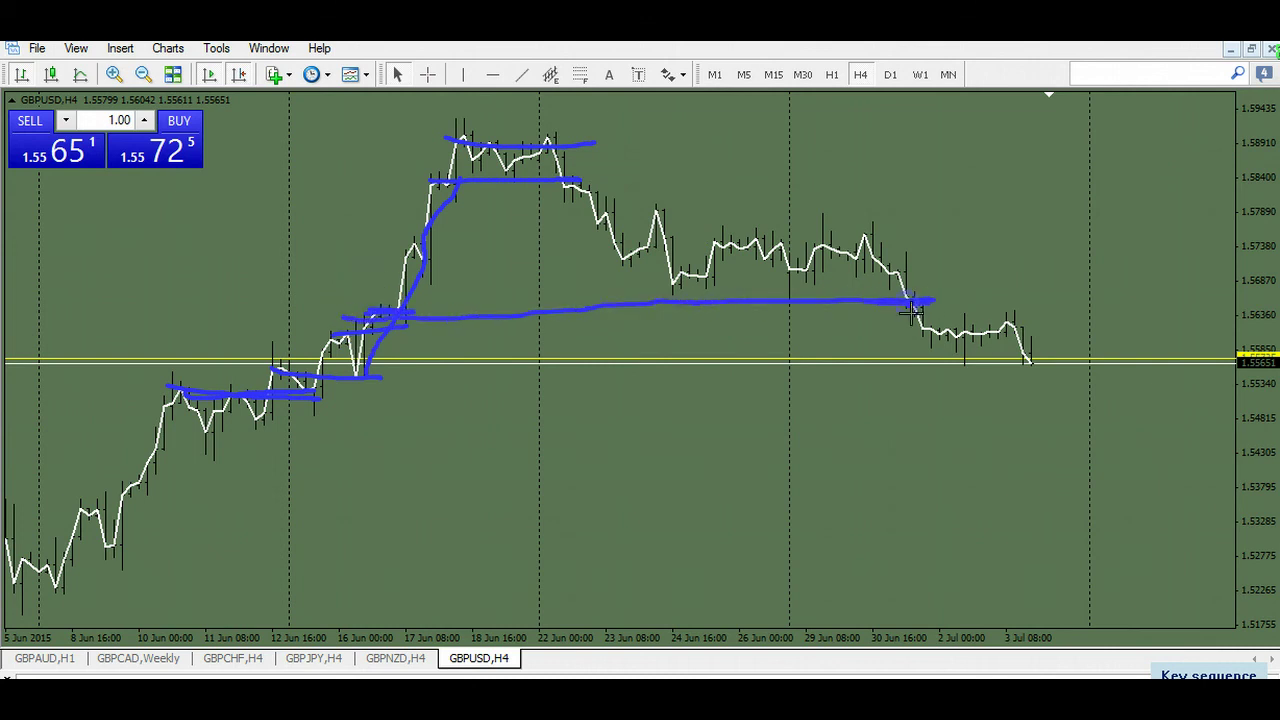
{"action": "left_click_drag", "start_coordinate": [68, 507], "coordinate": [1157, 458]}
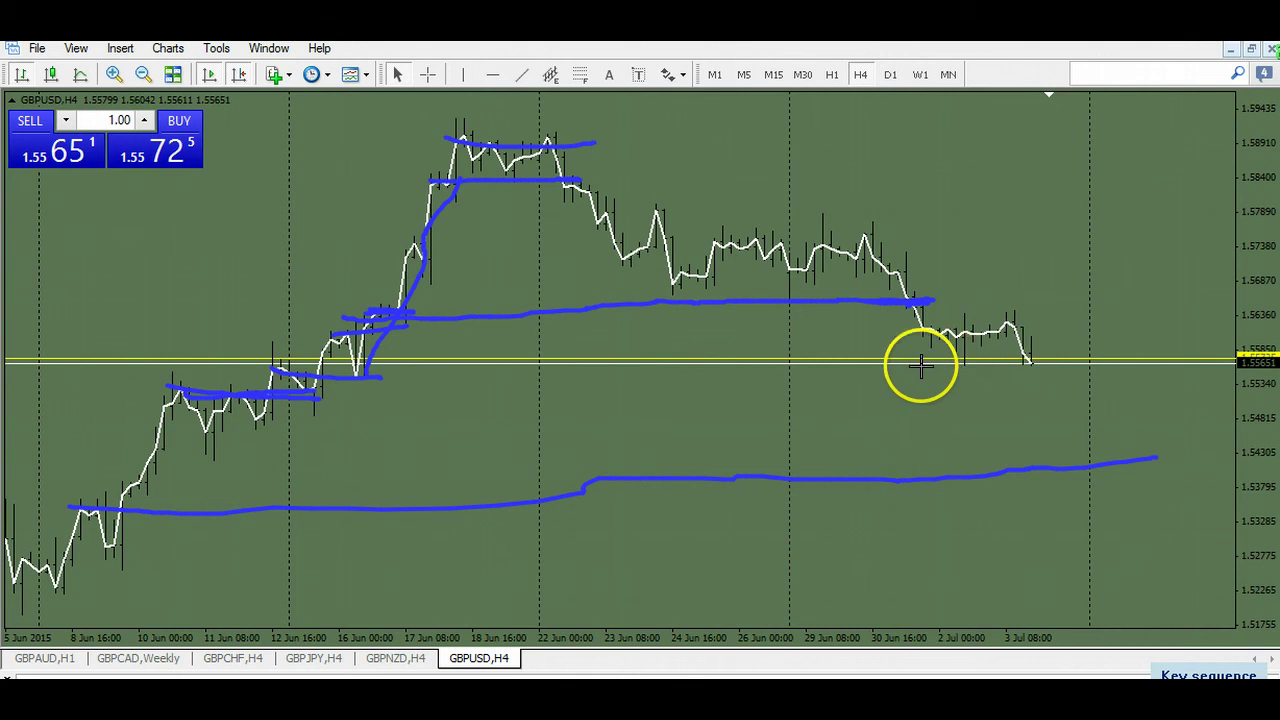
{"action": "left_click_drag", "start_coordinate": [345, 417], "coordinate": [176, 455]}
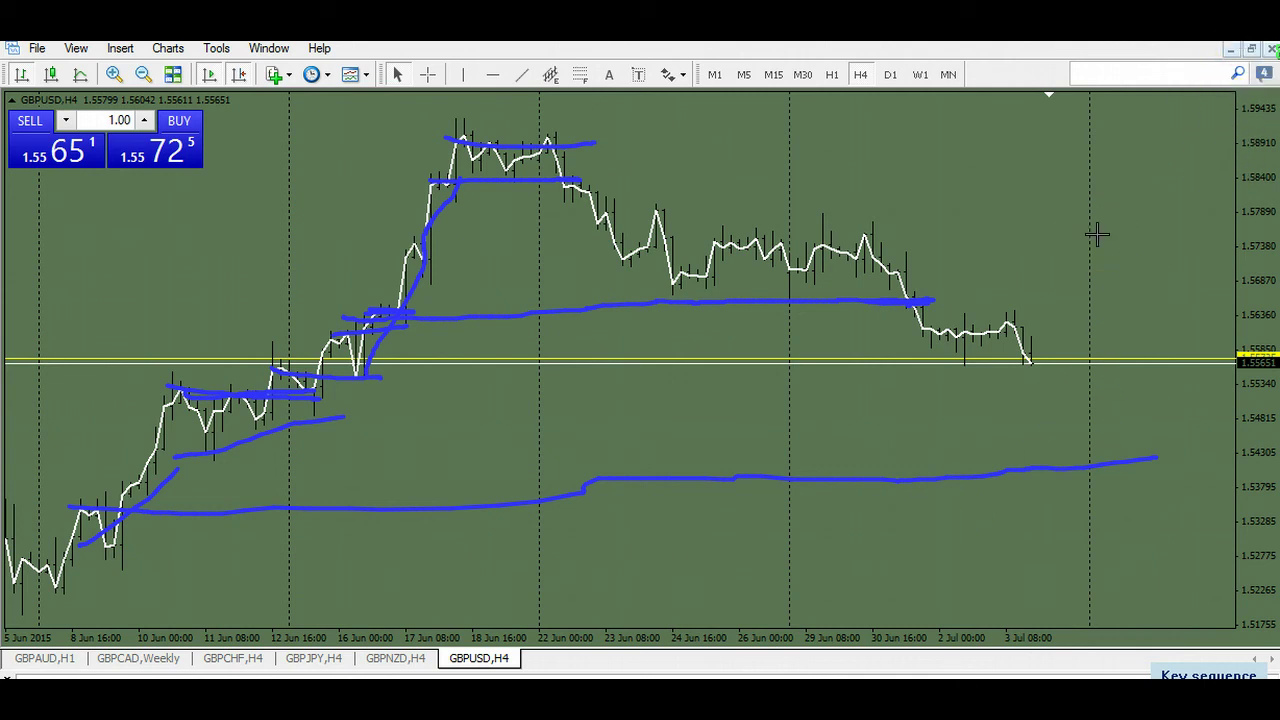
{"action": "key", "text": "Escape"}
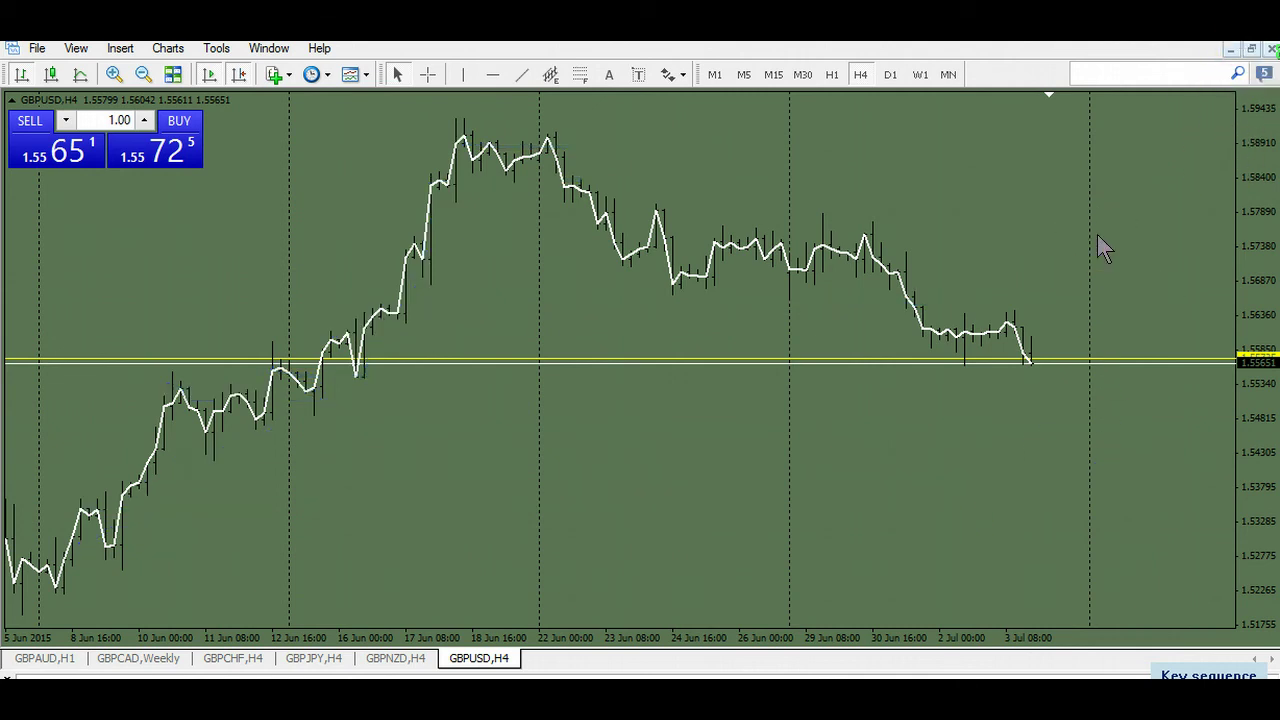
Step: Restore the tiled view of all six GBP charts and bring the latest prices into view on the GBPCHF and GBPJPY H4 charts
{"action": "left_click", "coordinate": [1251, 48]}
{"action": "left_click", "coordinate": [717, 194]}
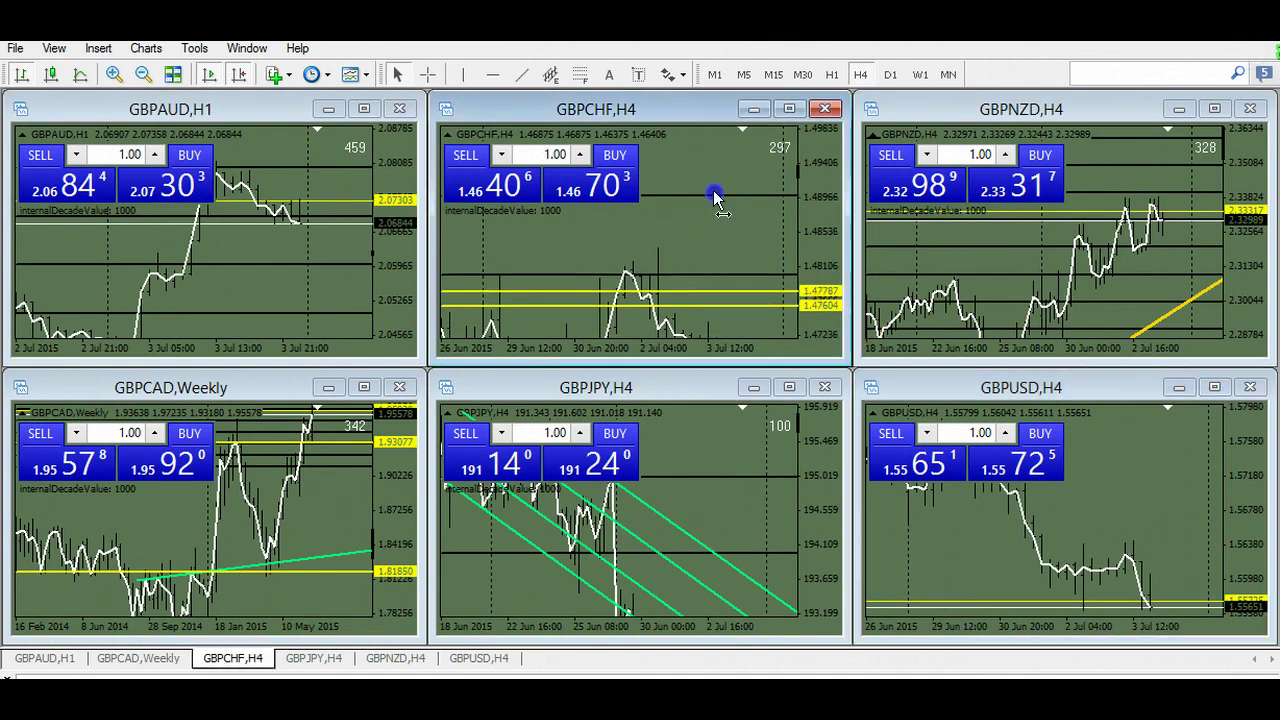
{"action": "left_click_drag", "start_coordinate": [748, 585], "coordinate": [722, 490]}
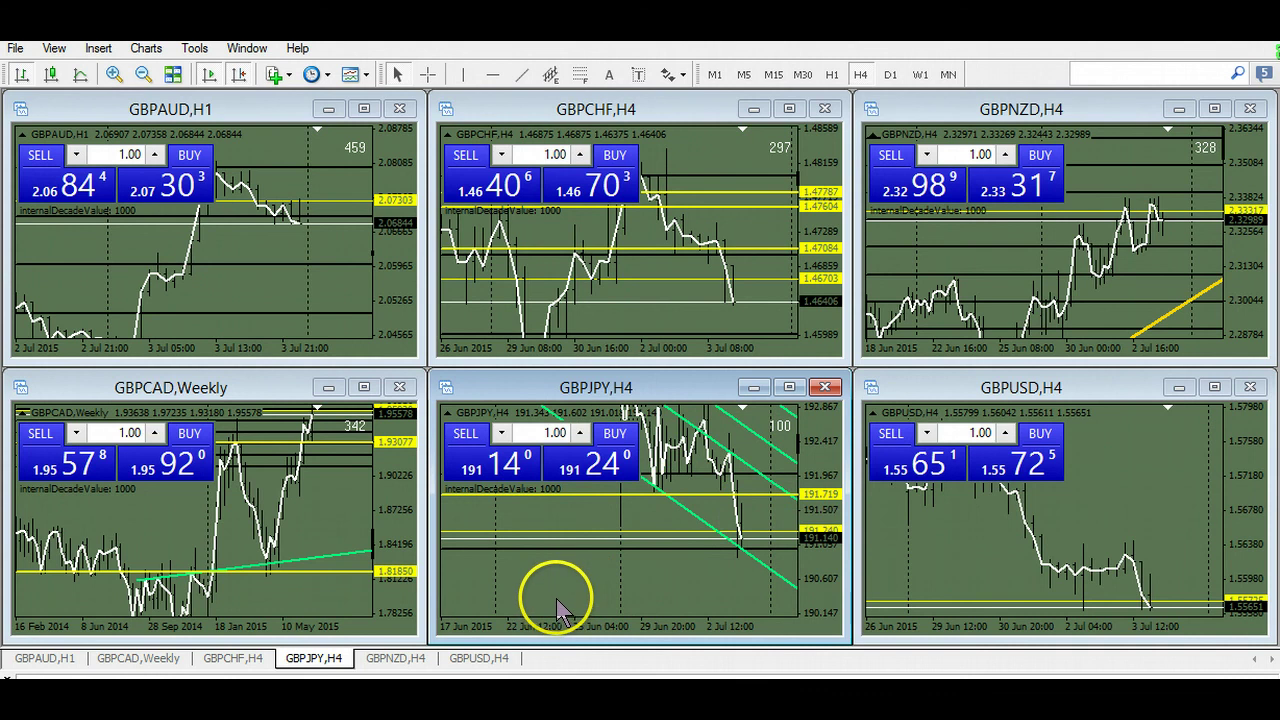
Step: Review the Moving Average indicator's parameters on the GBPAUD H1 chart and accept them as set
{"action": "right_click", "coordinate": [281, 296]}
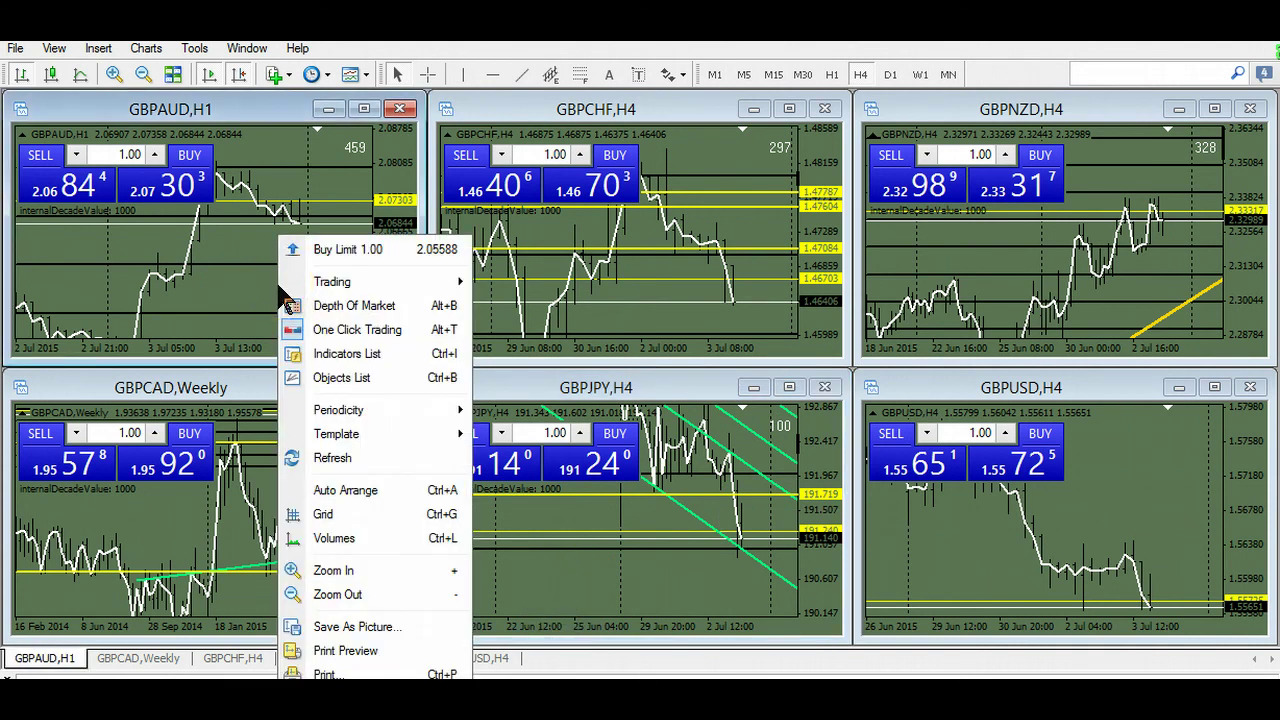
{"action": "left_click", "coordinate": [365, 360]}
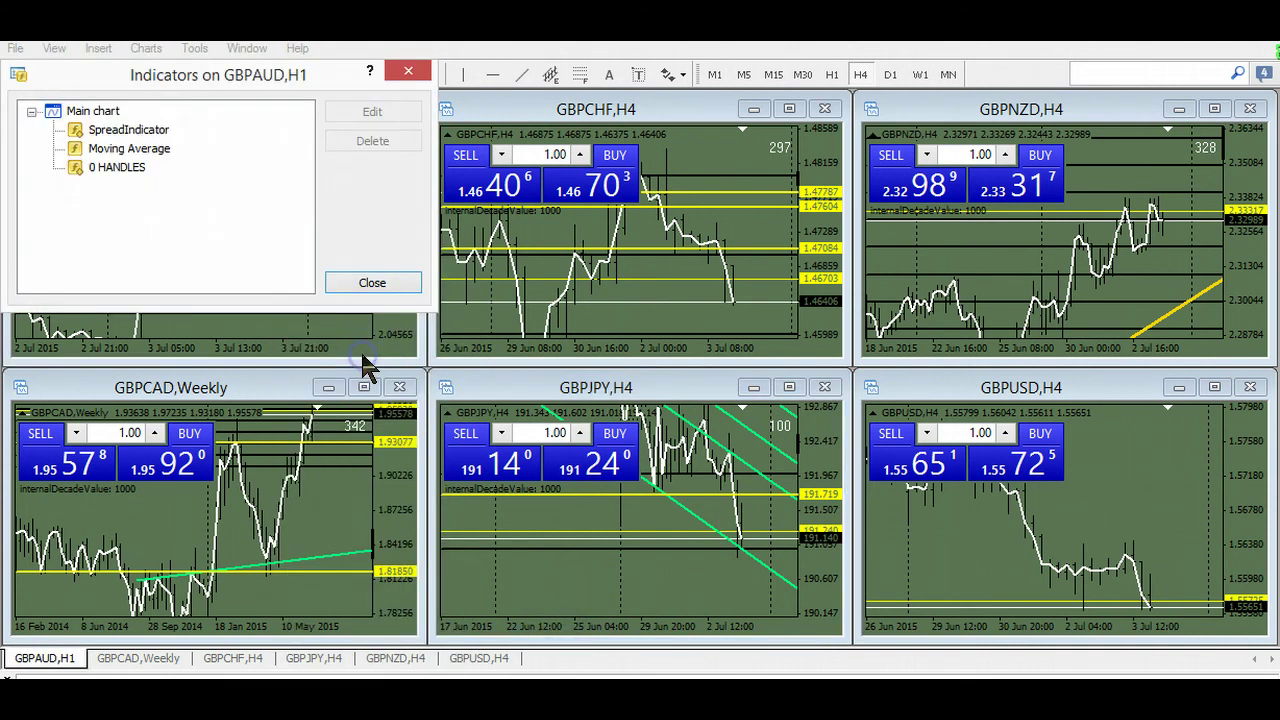
{"action": "left_click", "coordinate": [130, 147]}
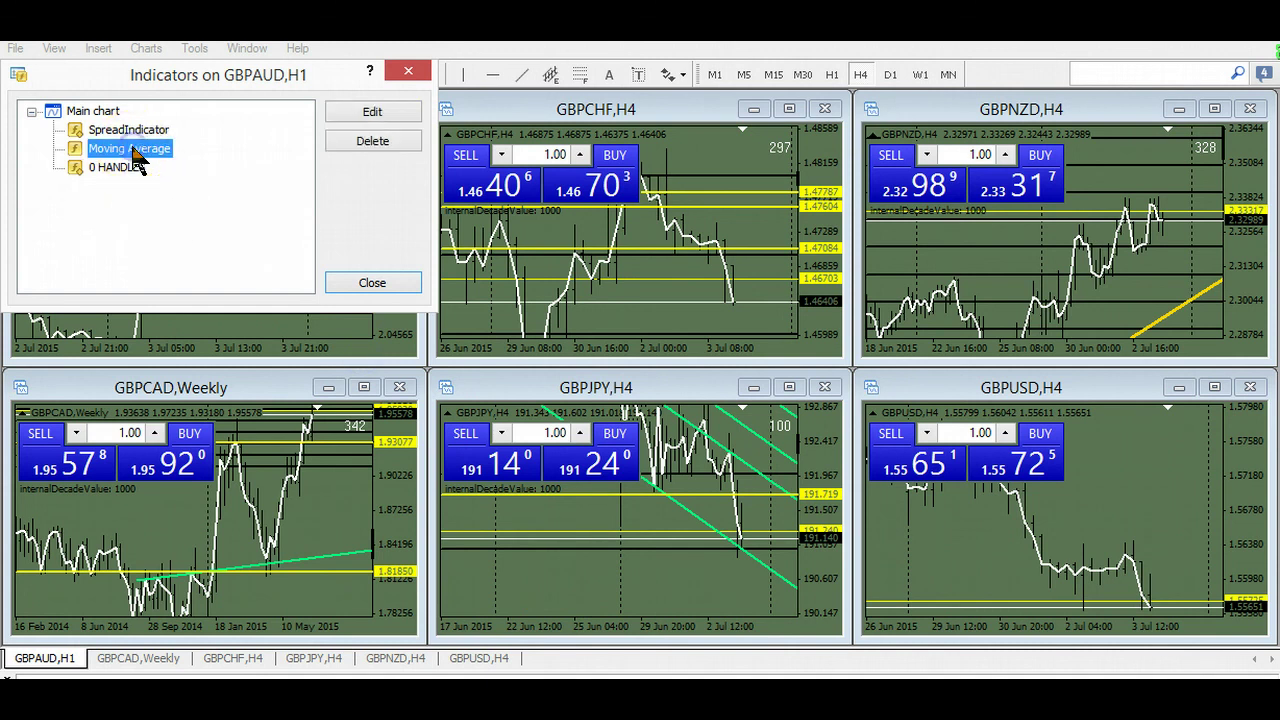
{"action": "left_click", "coordinate": [351, 113]}
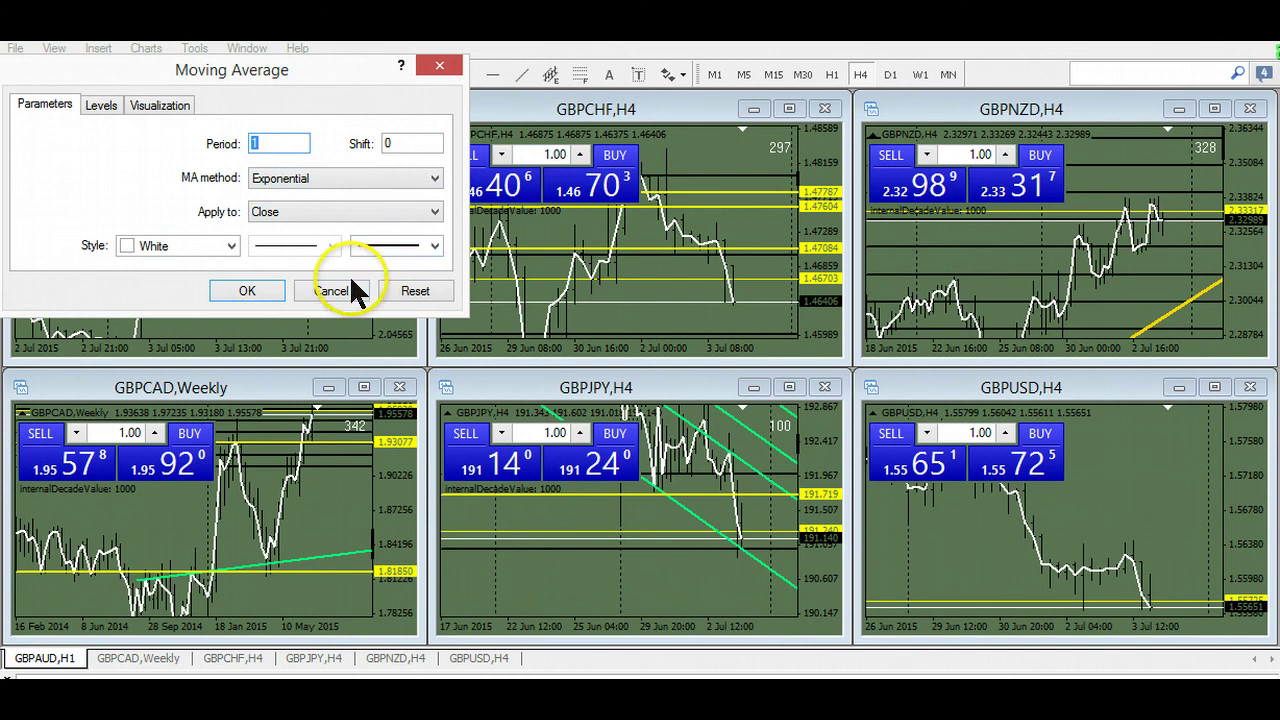
{"action": "left_click", "coordinate": [262, 293]}
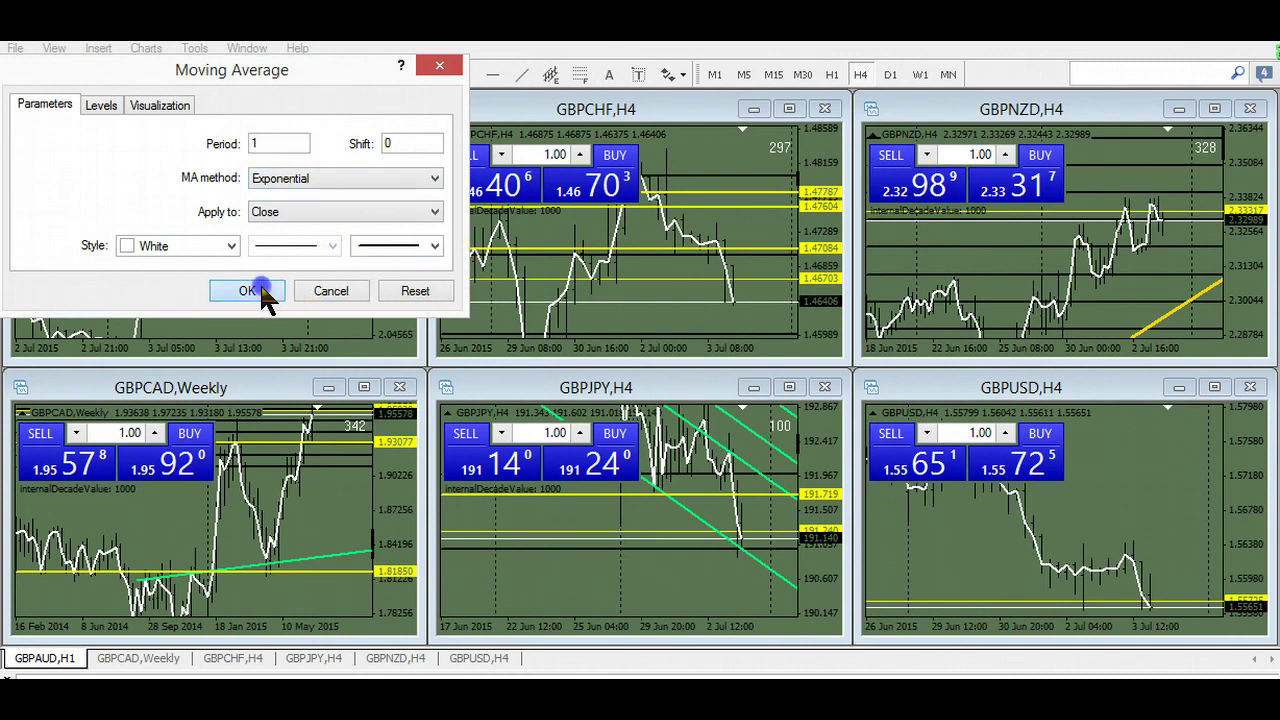